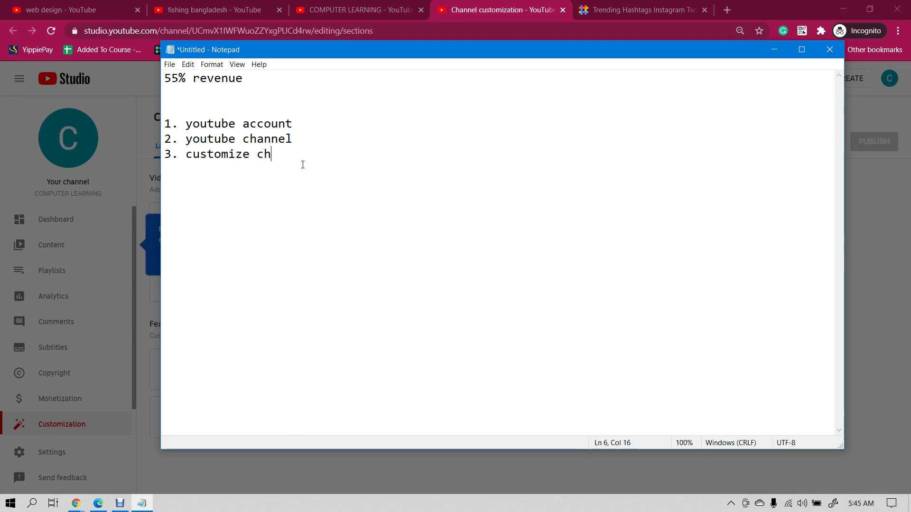
- Bring Studio forward and close the new-Studio information page that opened in its own tab
{"action": "left_click", "coordinate": [508, 4]}
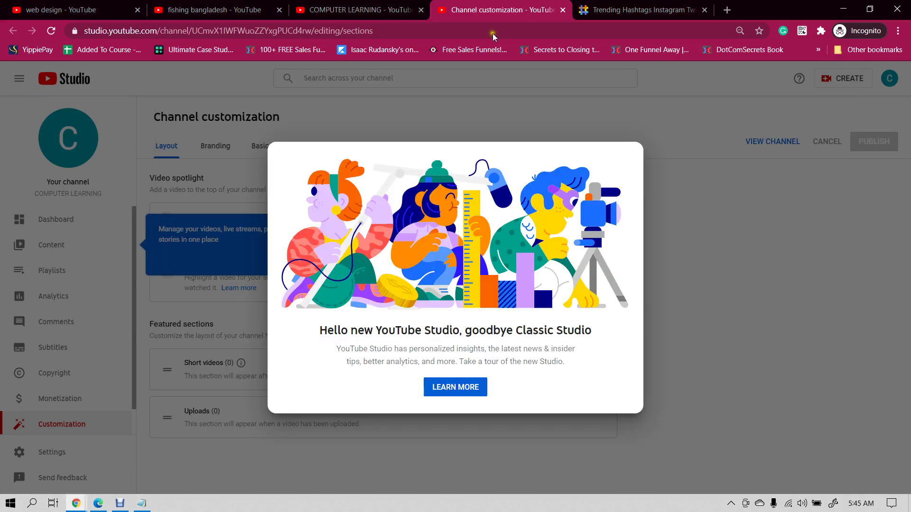
{"action": "left_click", "coordinate": [472, 388]}
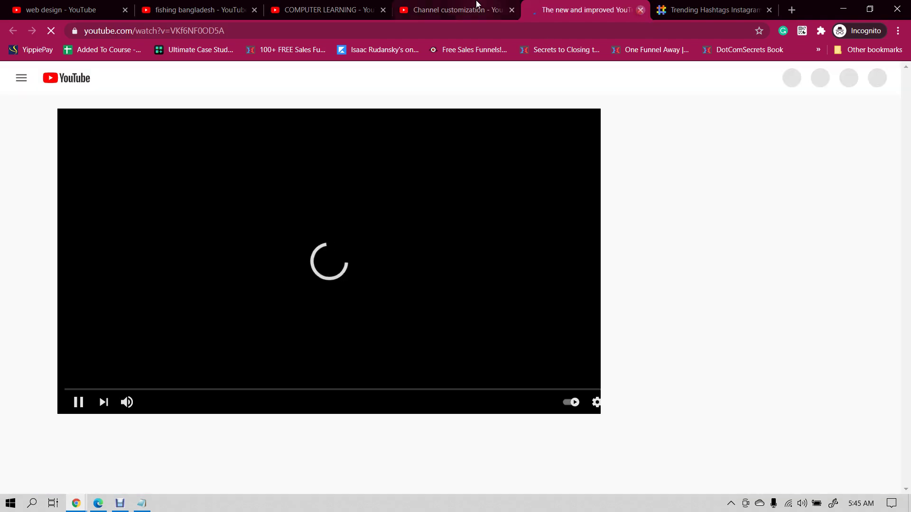
{"action": "left_click", "coordinate": [476, 4]}
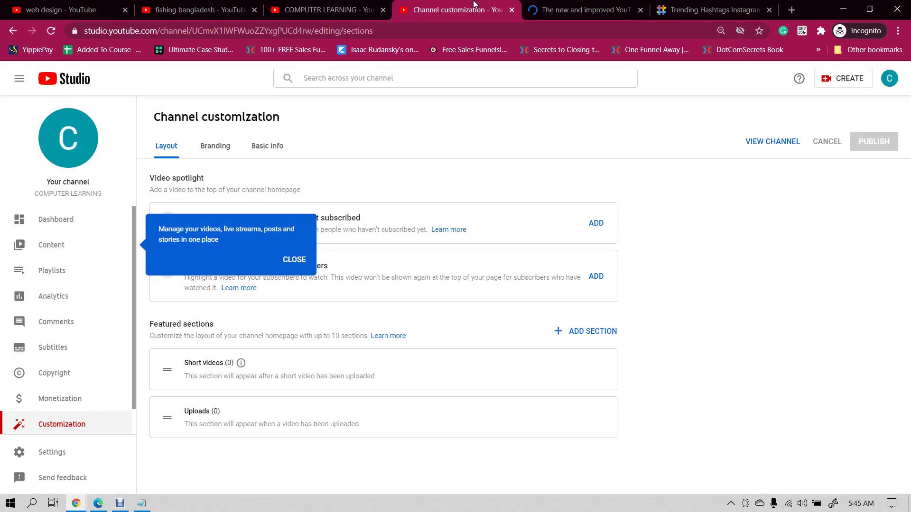
{"action": "left_click", "coordinate": [640, 10]}
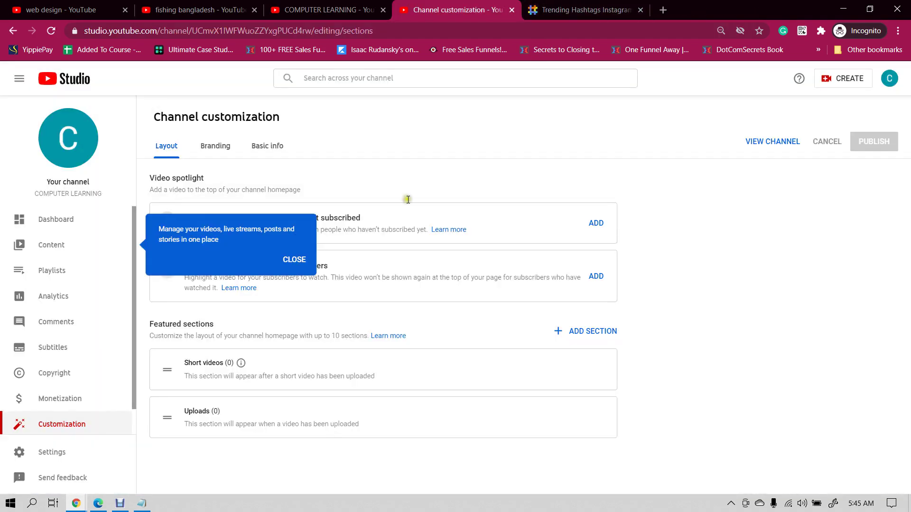
- Dismiss the manage-your-videos and channel customization tips and view the COMPUTER LEARNING channel page
{"action": "left_click", "coordinate": [287, 262]}
{"action": "left_click", "coordinate": [293, 454]}
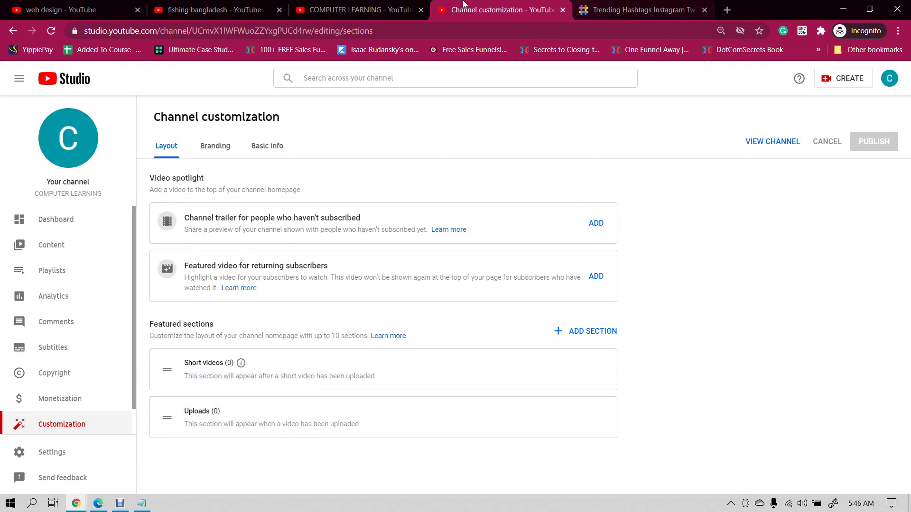
{"action": "left_click", "coordinate": [372, 5]}
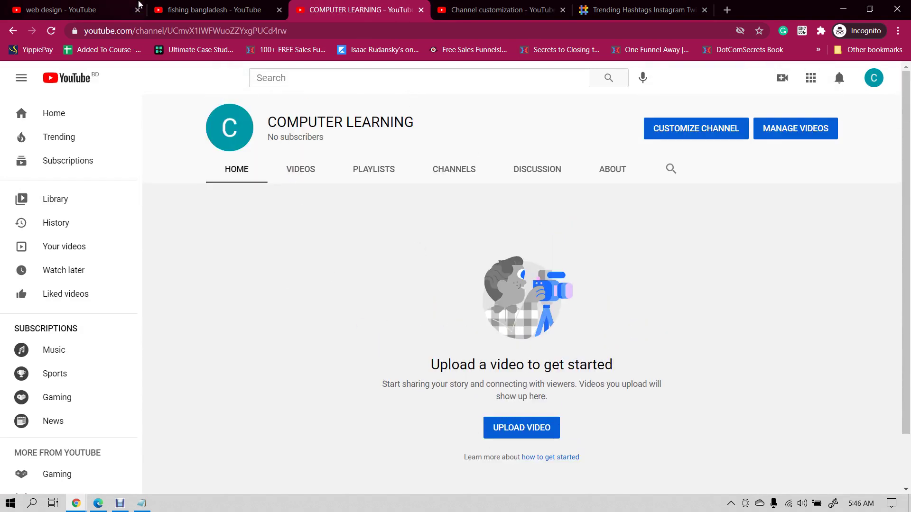
- Browse the Village Daily Life channel's uploads from the fishing bangladesh results, then return to Channel customization
{"action": "left_click", "coordinate": [189, 7]}
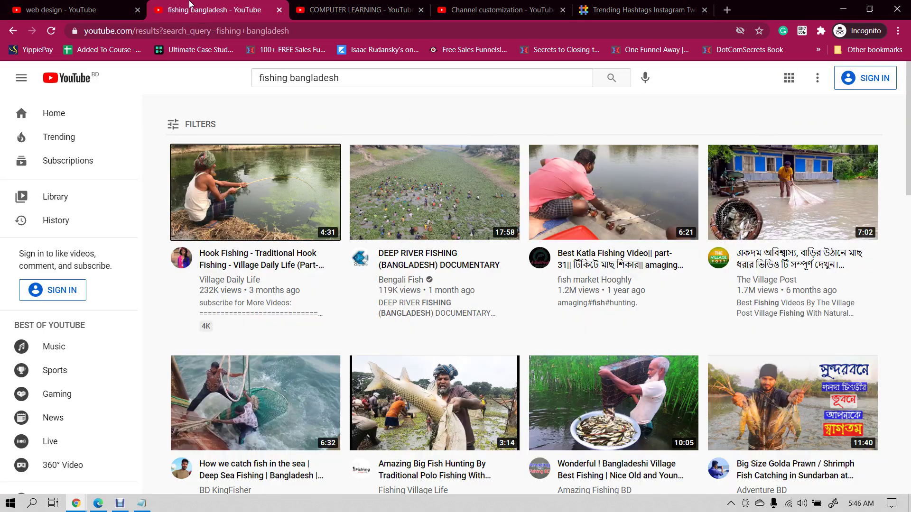
{"action": "left_click", "coordinate": [214, 281]}
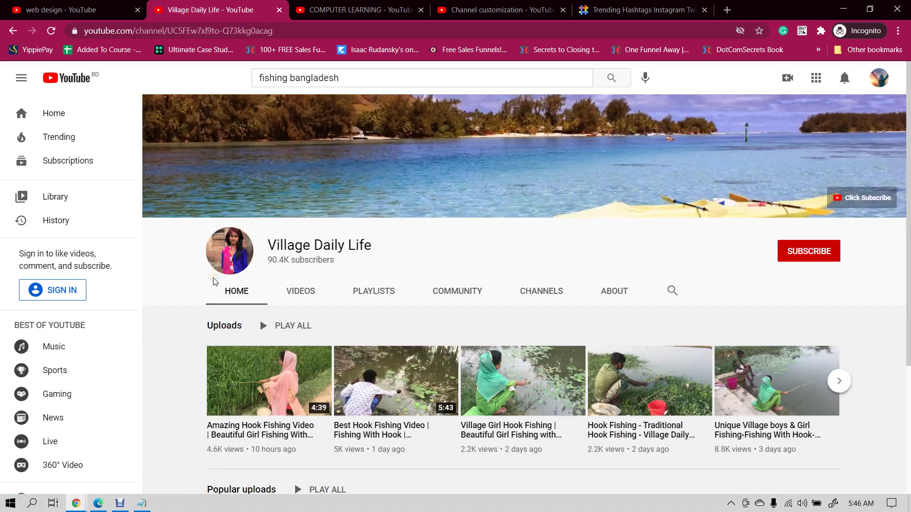
{"action": "scroll", "coordinate": [377, 279], "scroll_direction": "down", "scroll_amount": 4}
{"action": "scroll", "coordinate": [459, 309], "scroll_direction": "up", "scroll_amount": 1}
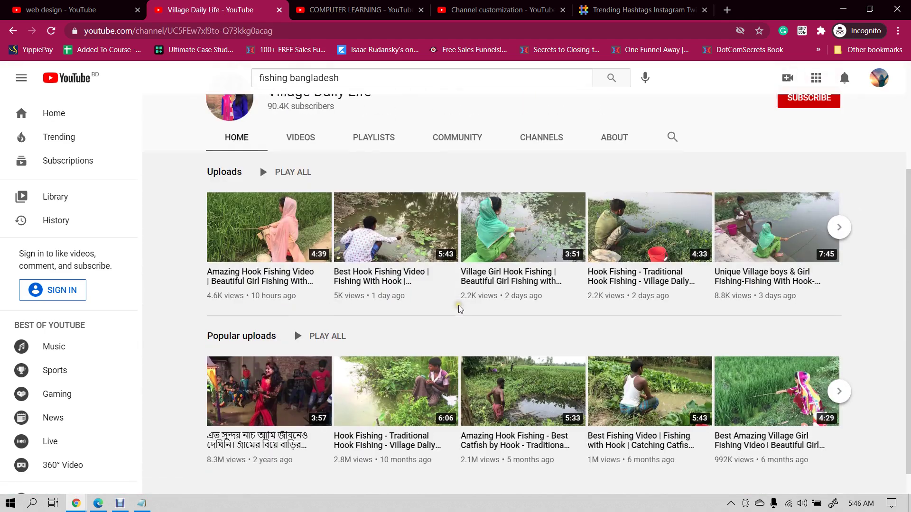
{"action": "scroll", "coordinate": [459, 309], "scroll_direction": "up", "scroll_amount": 3}
{"action": "scroll", "coordinate": [310, 310], "scroll_direction": "down", "scroll_amount": 1}
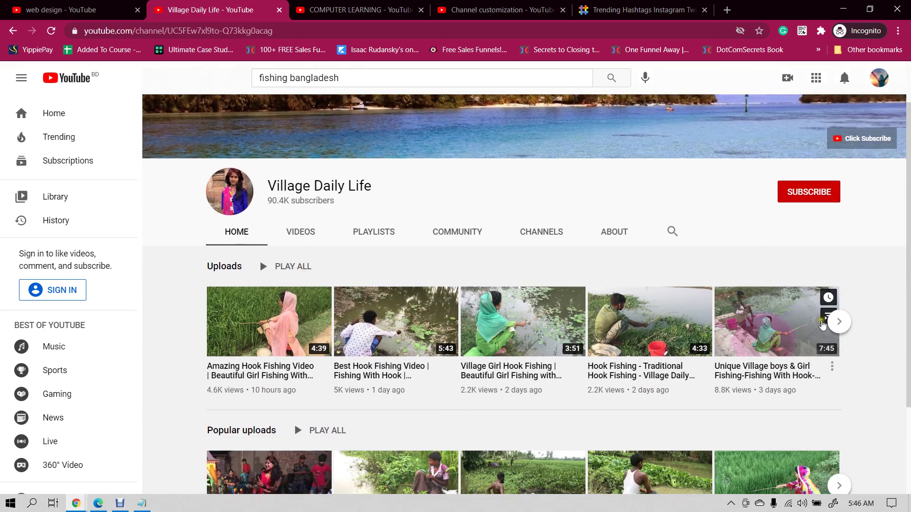
{"action": "scroll", "coordinate": [822, 324], "scroll_direction": "down", "scroll_amount": 3}
{"action": "scroll", "coordinate": [676, 293], "scroll_direction": "up", "scroll_amount": 4}
{"action": "scroll", "coordinate": [631, 309], "scroll_direction": "down", "scroll_amount": 4}
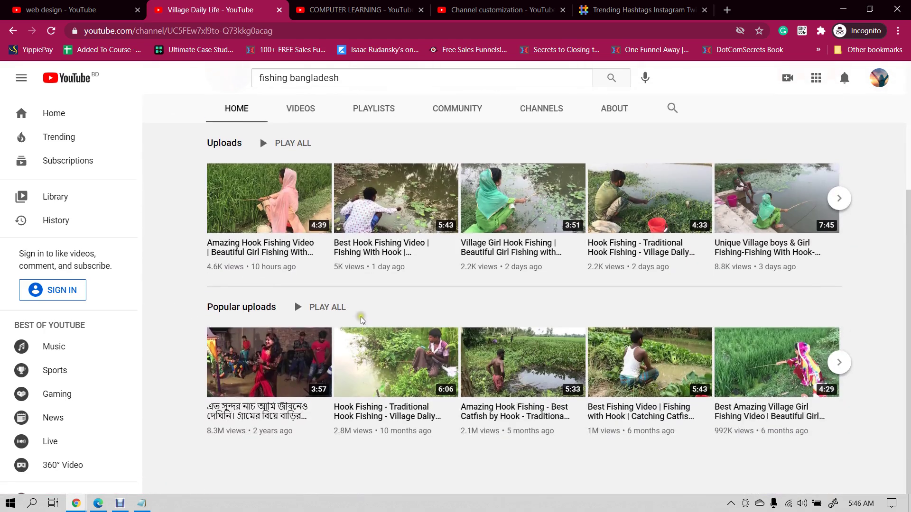
{"action": "scroll", "coordinate": [313, 328], "scroll_direction": "up", "scroll_amount": 4}
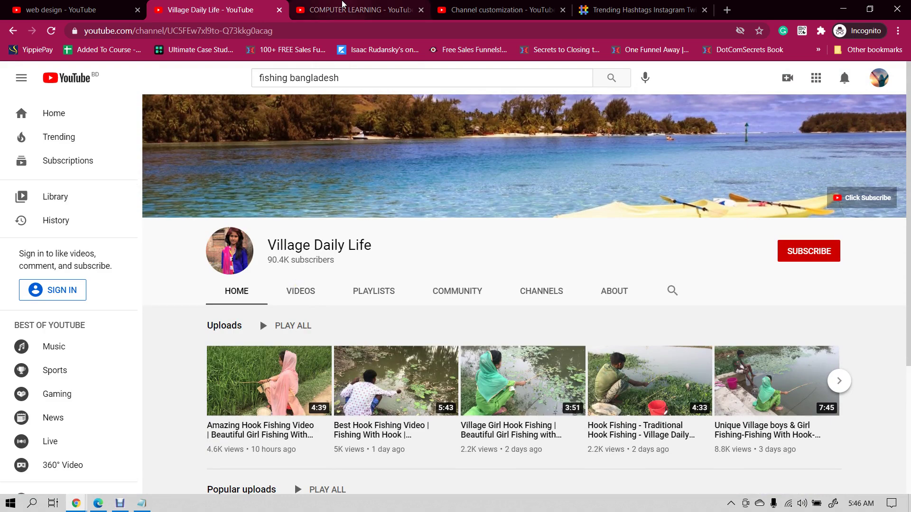
{"action": "left_click", "coordinate": [398, 6]}
{"action": "left_click", "coordinate": [445, 5]}
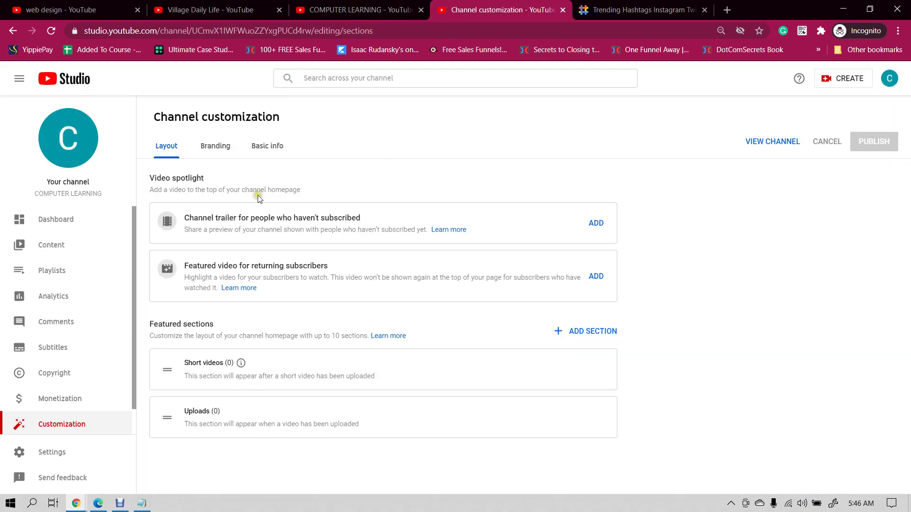
- Review the Branding settings and move the Channel customization tab before the COMPUTER LEARNING page
{"action": "left_click", "coordinate": [205, 150]}
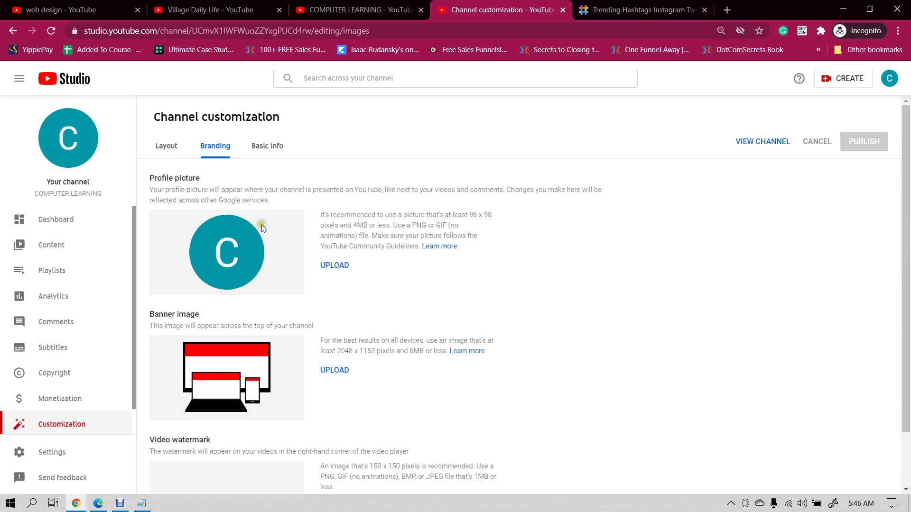
{"action": "scroll", "coordinate": [212, 324], "scroll_direction": "down", "scroll_amount": 1}
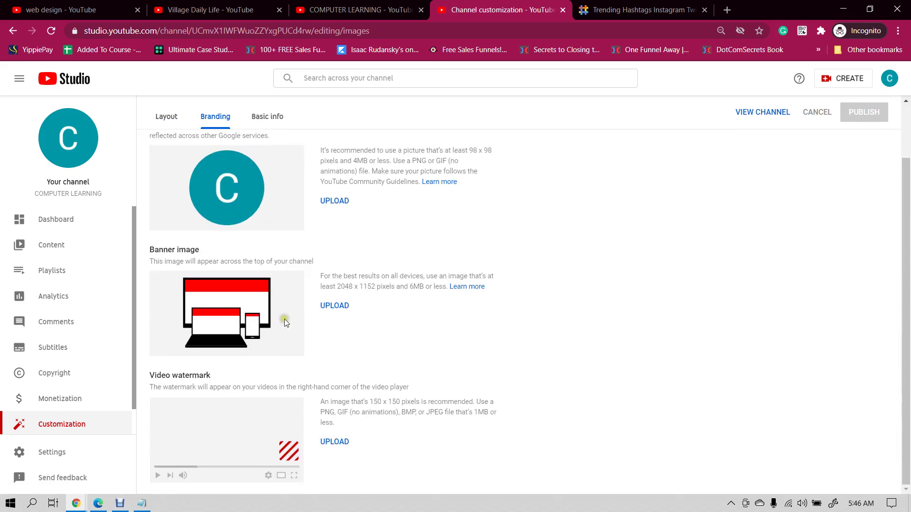
{"action": "scroll", "coordinate": [220, 354], "scroll_direction": "up", "scroll_amount": 3}
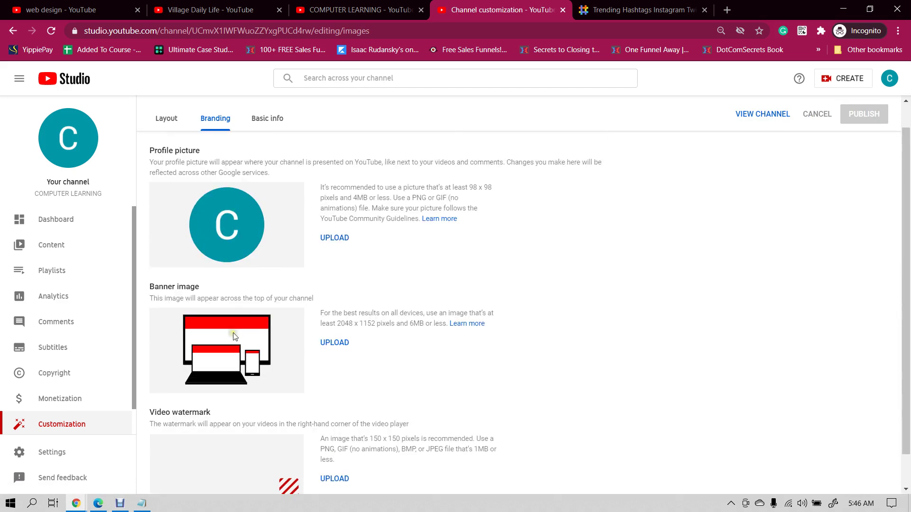
{"action": "left_click", "coordinate": [221, 10]}
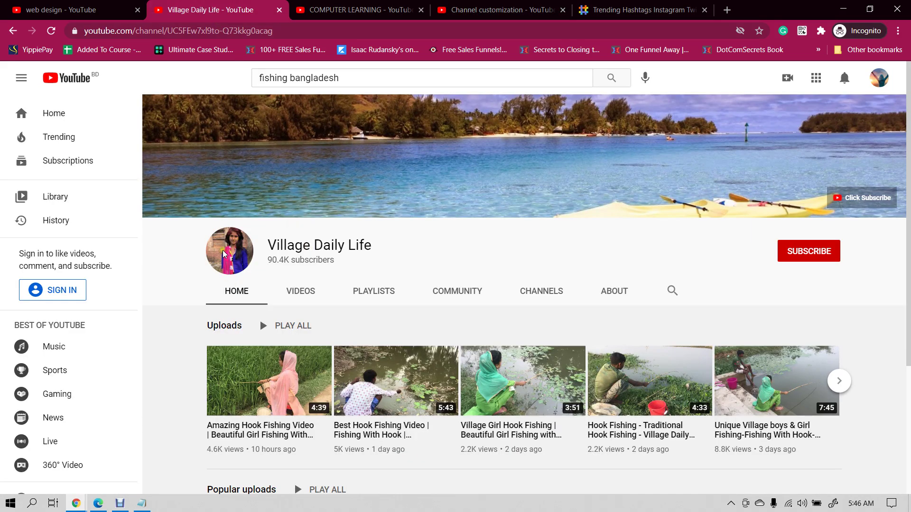
{"action": "left_click", "coordinate": [363, 11]}
{"action": "left_click_drag", "start_coordinate": [479, 11], "coordinate": [338, 9]}
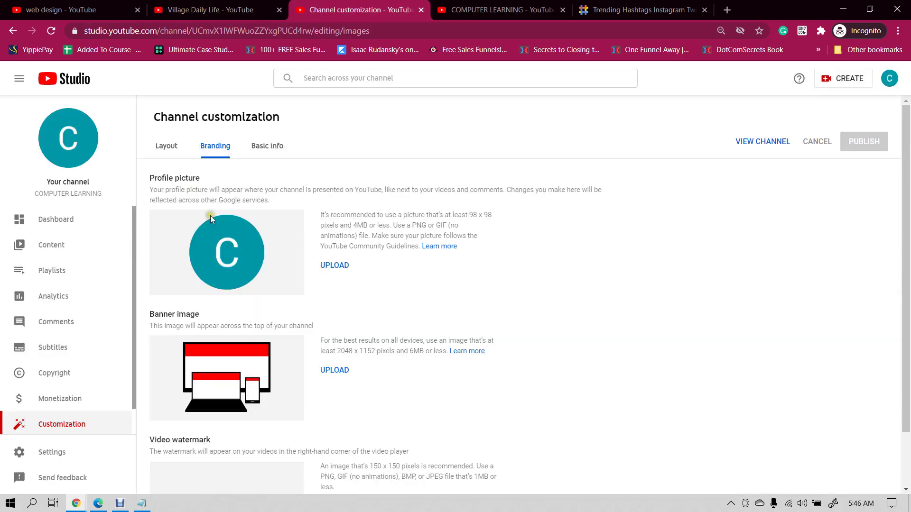
- Compare the Village Daily Life channel name with the Branding page's Banner image section
{"action": "left_click", "coordinate": [210, 9]}
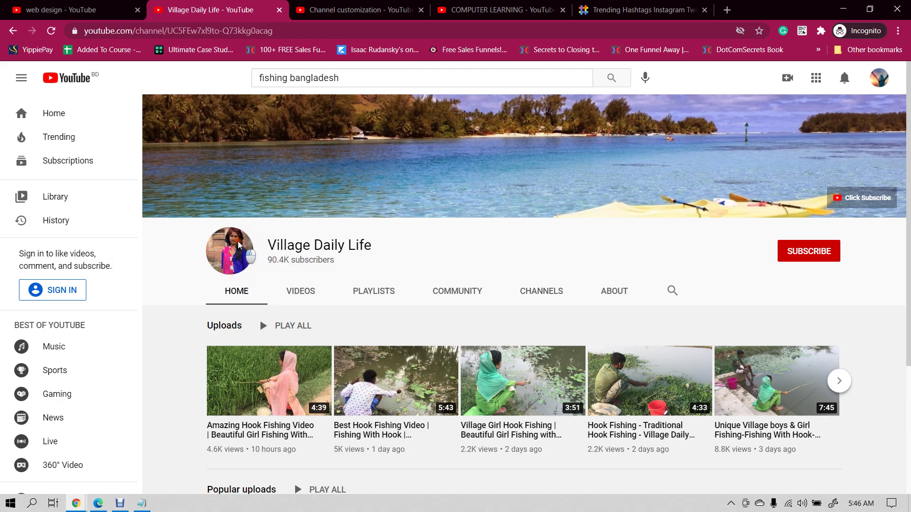
{"action": "left_click_drag", "start_coordinate": [366, 251], "coordinate": [249, 228]}
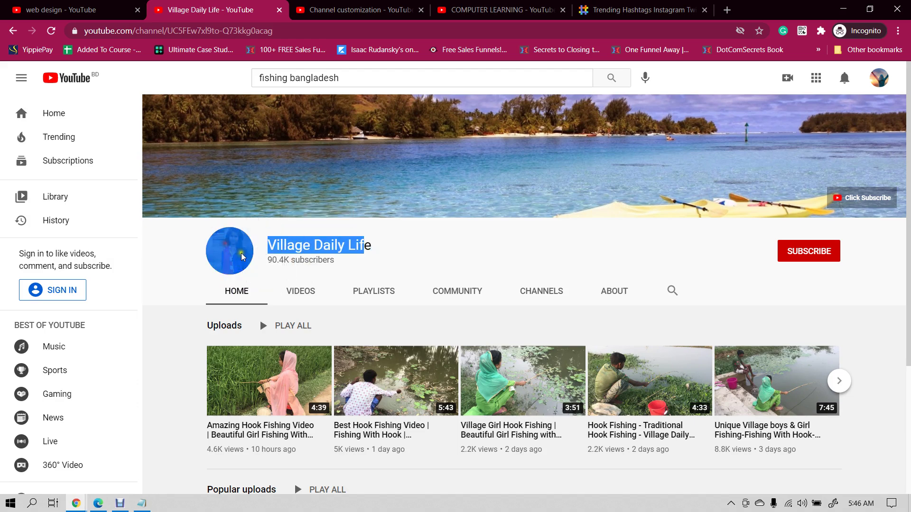
{"action": "left_click", "coordinate": [198, 233]}
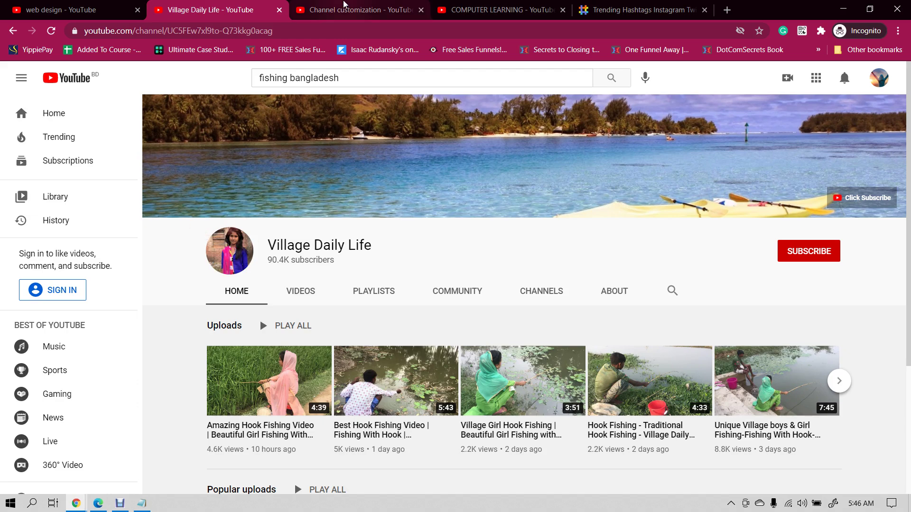
{"action": "left_click", "coordinate": [374, 6]}
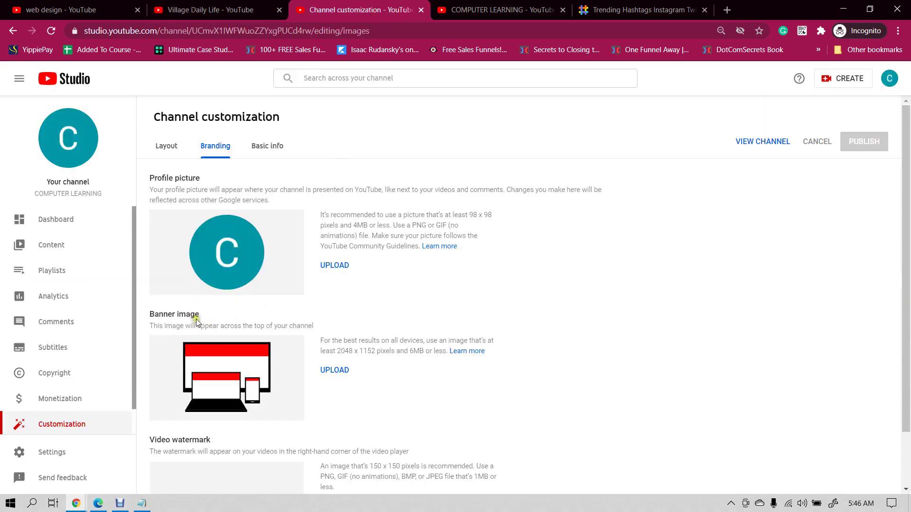
{"action": "left_click_drag", "start_coordinate": [153, 327], "coordinate": [200, 312]}
{"action": "left_click", "coordinate": [237, 306]}
- Inspect the Village Daily Life banner image, recheck the Branding page, and return to that channel
{"action": "key", "text": "ctrl+shift+Tab"}
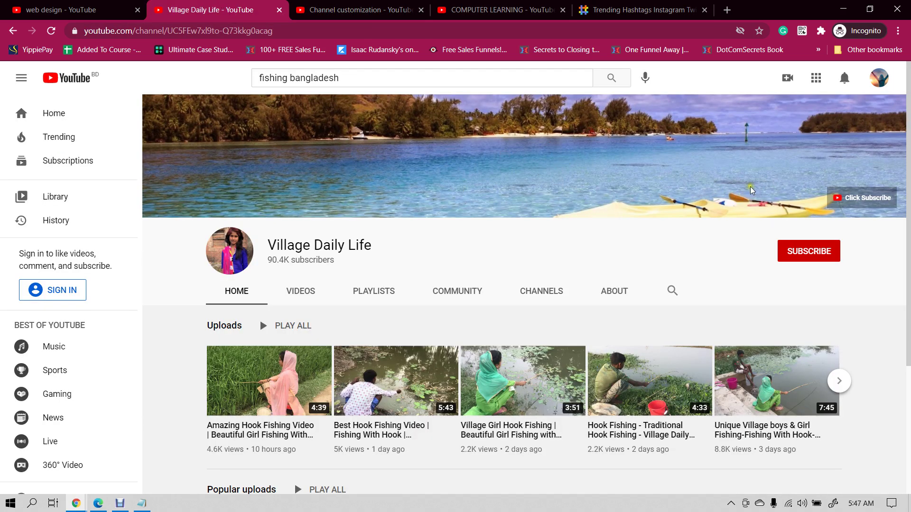
{"action": "right_click", "coordinate": [473, 148]}
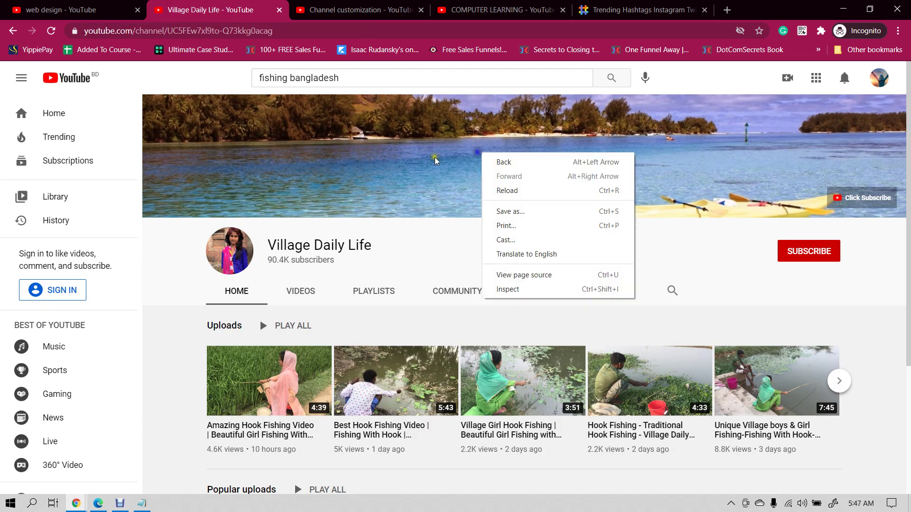
{"action": "left_click", "coordinate": [432, 156]}
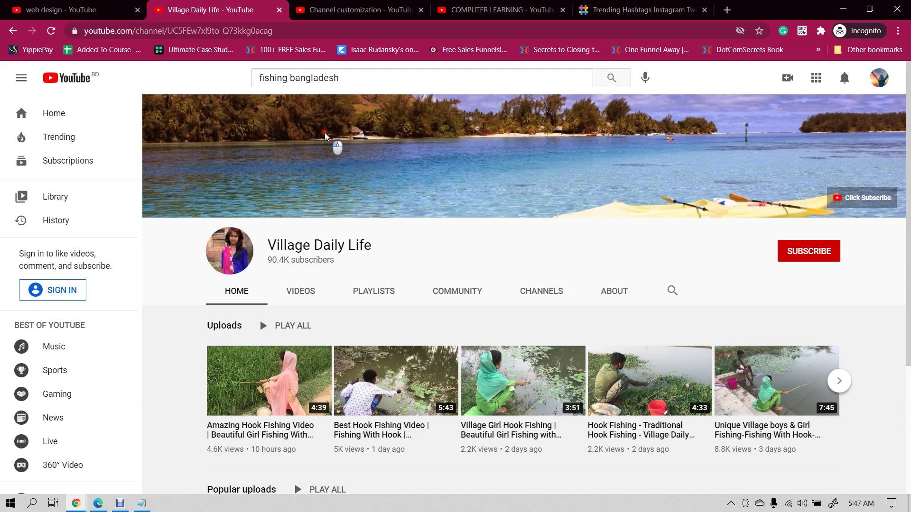
{"action": "left_click", "coordinate": [348, 4]}
{"action": "scroll", "coordinate": [303, 261], "scroll_direction": "down", "scroll_amount": 2}
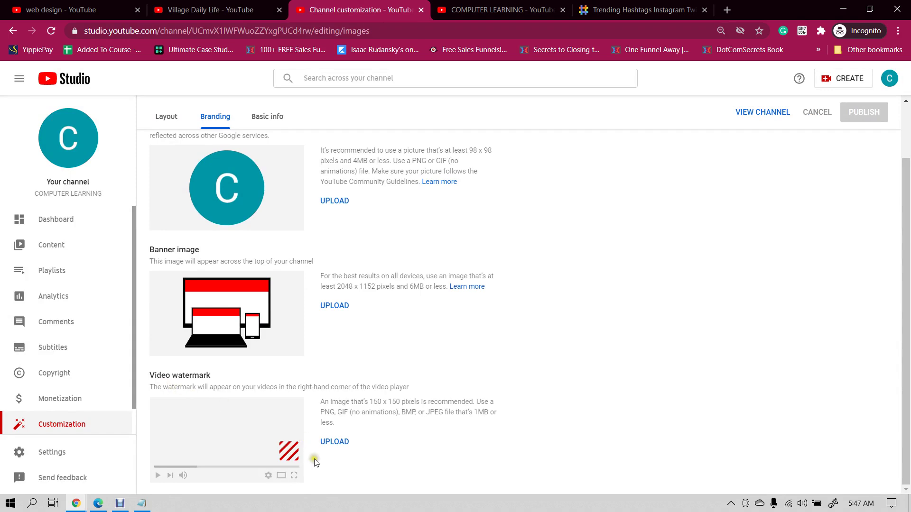
{"action": "left_click", "coordinate": [252, 9]}
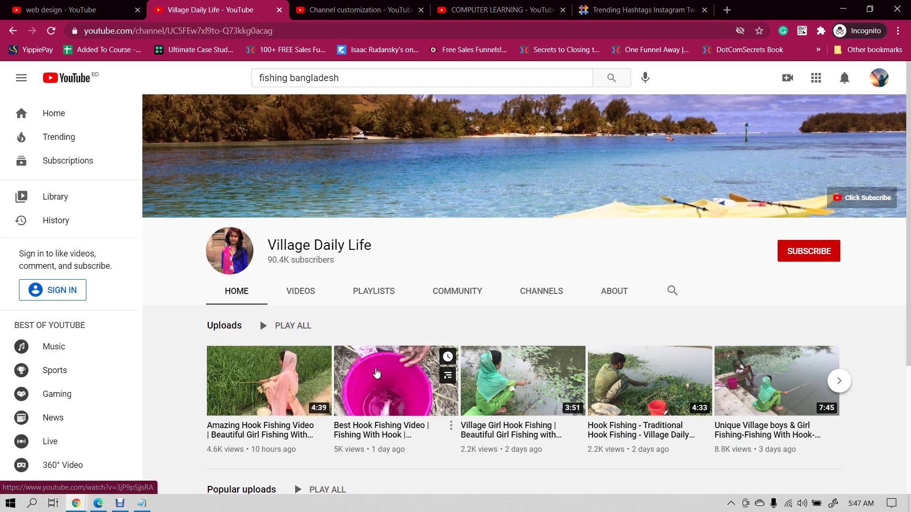
- Watch the Amazing Hook Fishing Video's ad muted in a new tab, then go to the web design results
{"action": "middle_click", "coordinate": [294, 375]}
{"action": "left_click", "coordinate": [321, 6]}
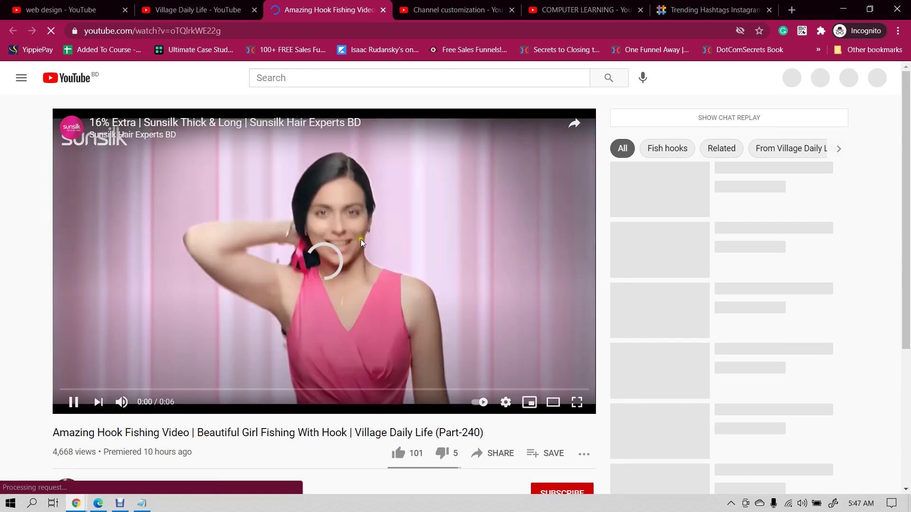
{"action": "left_click", "coordinate": [422, 314]}
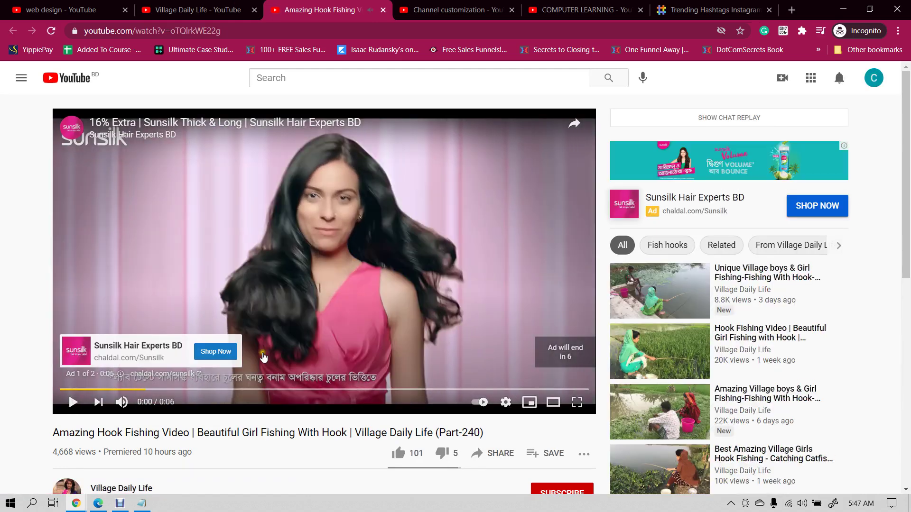
{"action": "left_click", "coordinate": [121, 402]}
{"action": "left_click", "coordinate": [349, 263]}
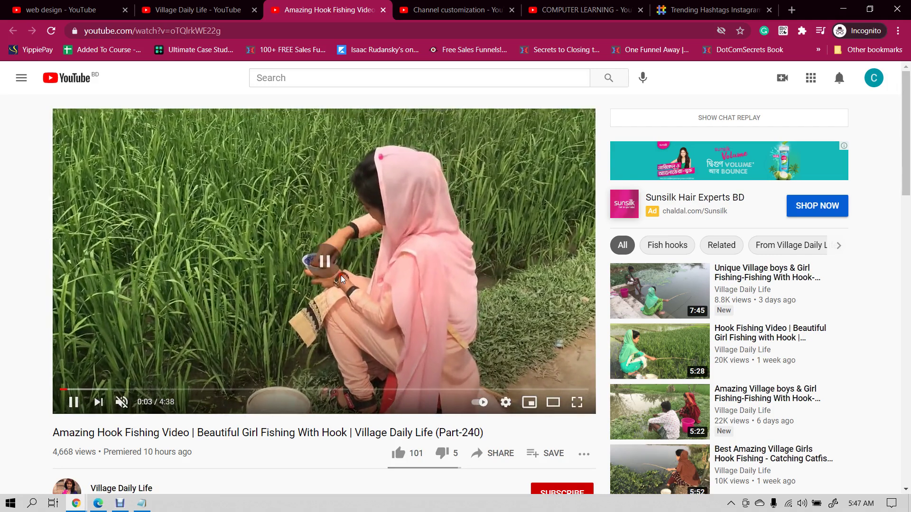
{"action": "left_click", "coordinate": [167, 5]}
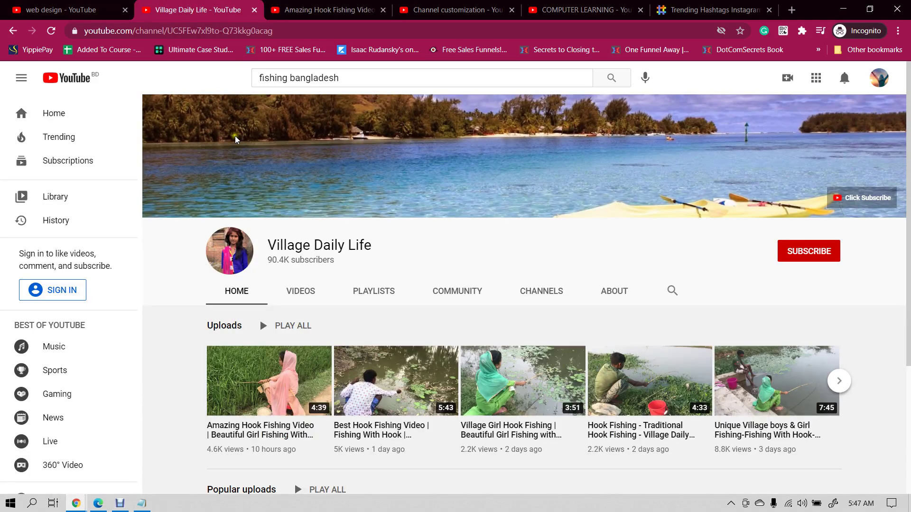
{"action": "left_click", "coordinate": [109, 7]}
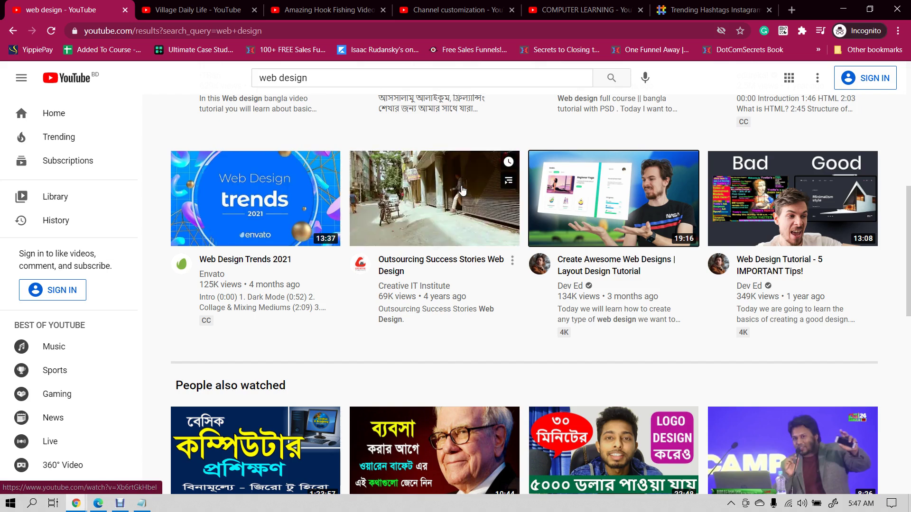
- Open the Outsourcing Success Stories video in a new tab and pause it
{"action": "middle_click", "coordinate": [462, 190]}
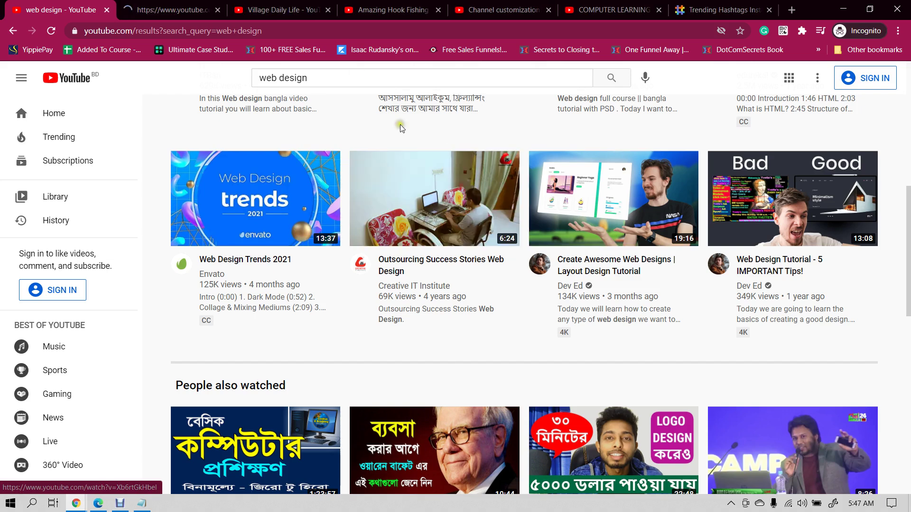
{"action": "left_click", "coordinate": [166, 9]}
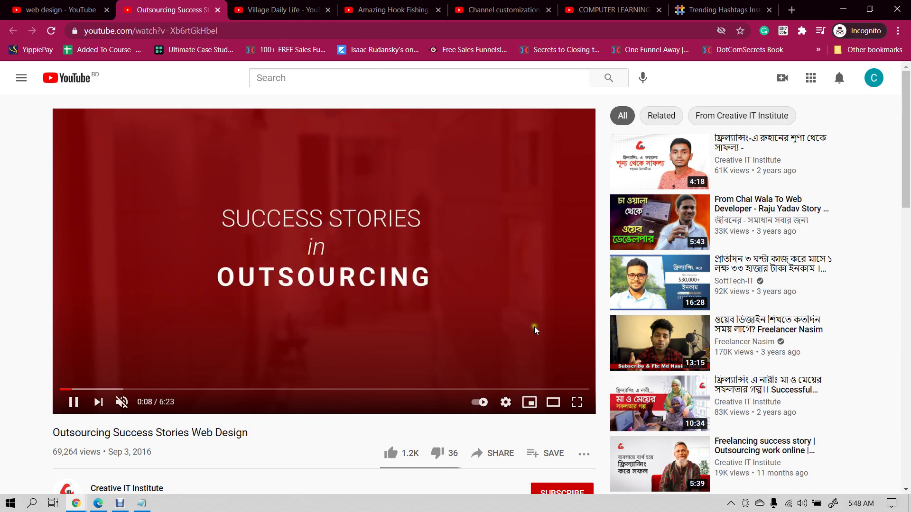
{"action": "left_click", "coordinate": [326, 194]}
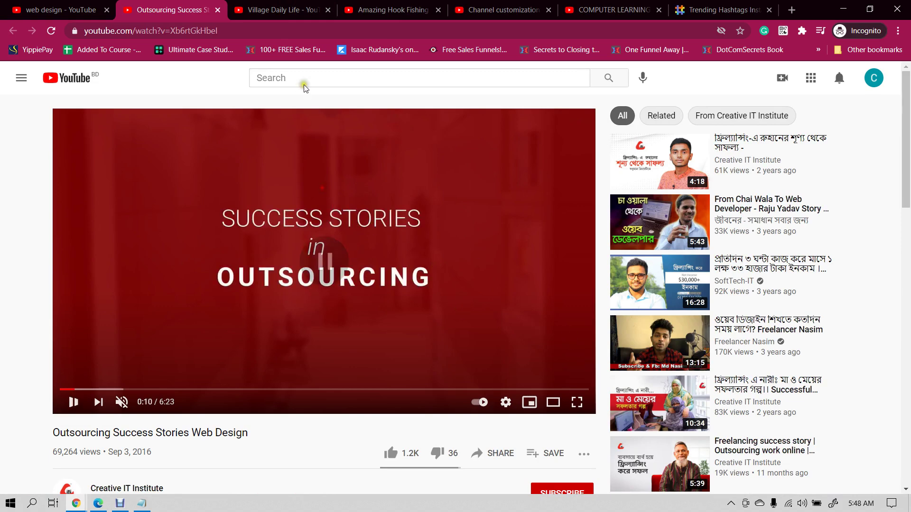
- Search YouTube for 'coders heaven it', open the newest Complete Adsense video in a new tab, and pause it
{"action": "left_click", "coordinate": [305, 79]}
{"action": "type", "text": "coders"}
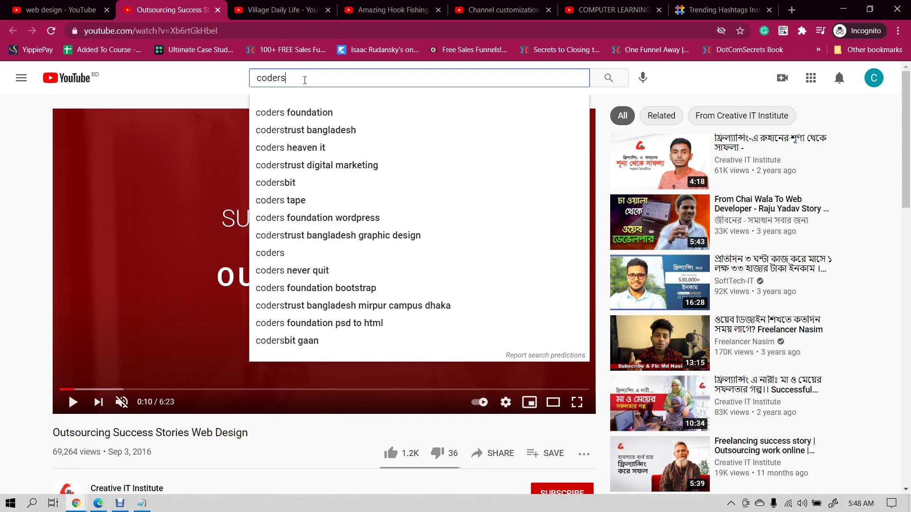
{"action": "left_click", "coordinate": [285, 148]}
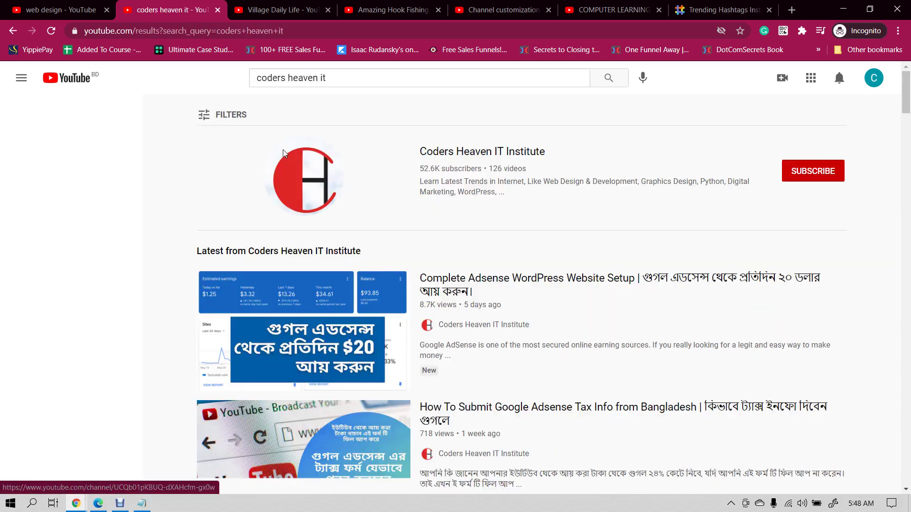
{"action": "mouse_move", "coordinate": [299, 328]}
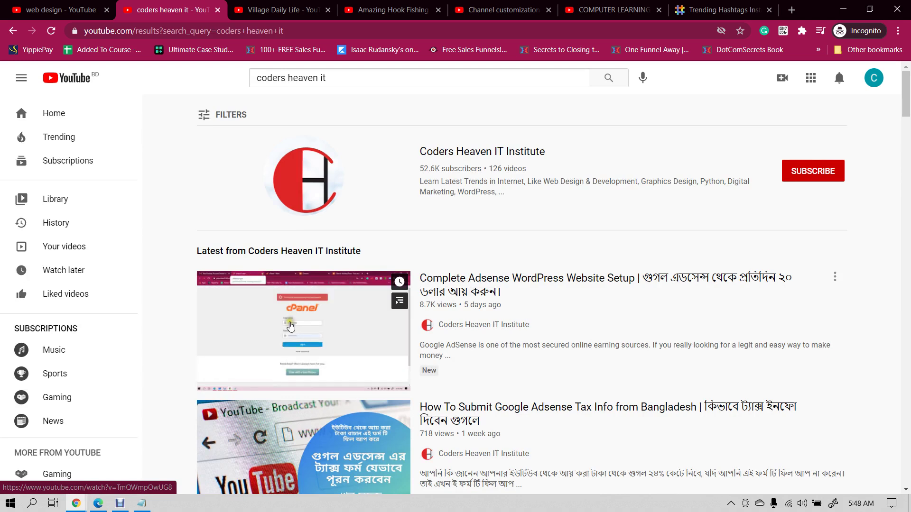
{"action": "middle_click", "coordinate": [290, 327]}
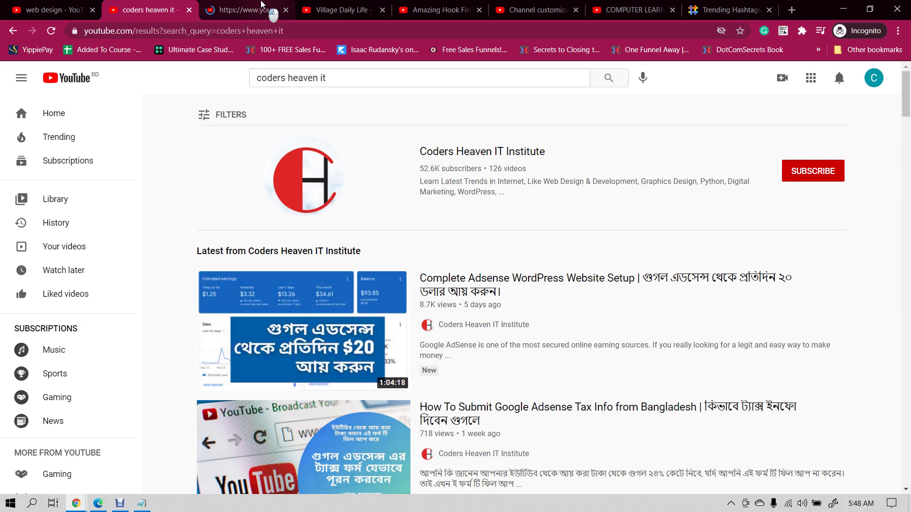
{"action": "left_click", "coordinate": [244, 10]}
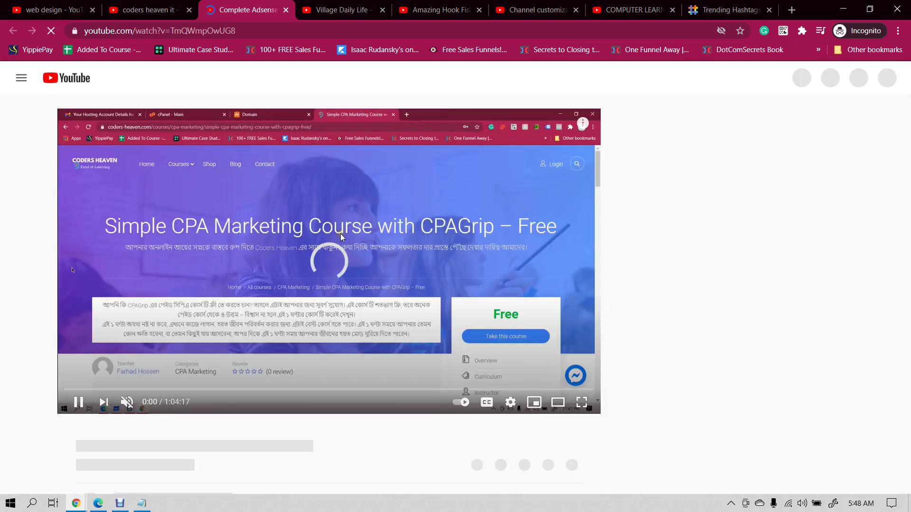
{"action": "left_click", "coordinate": [505, 306]}
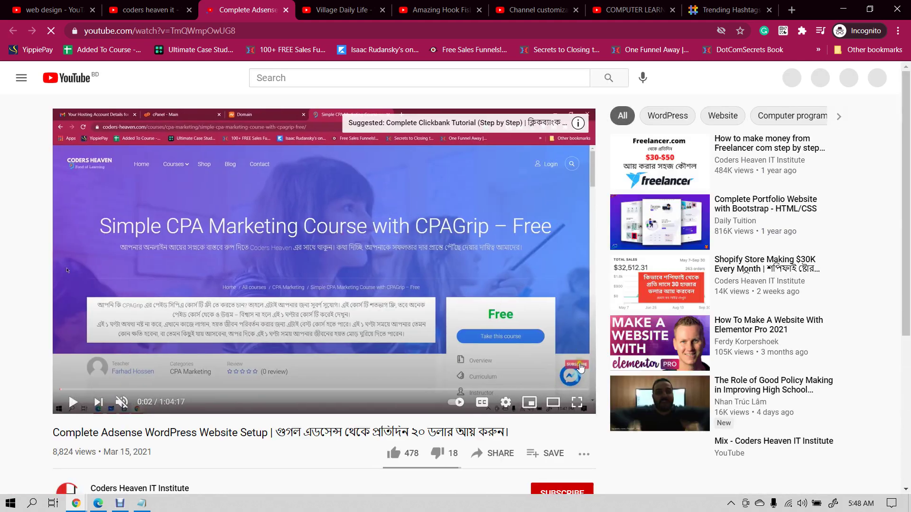
- Go back to the channel customization Branding page in Studio
{"action": "mouse_move", "coordinate": [576, 375]}
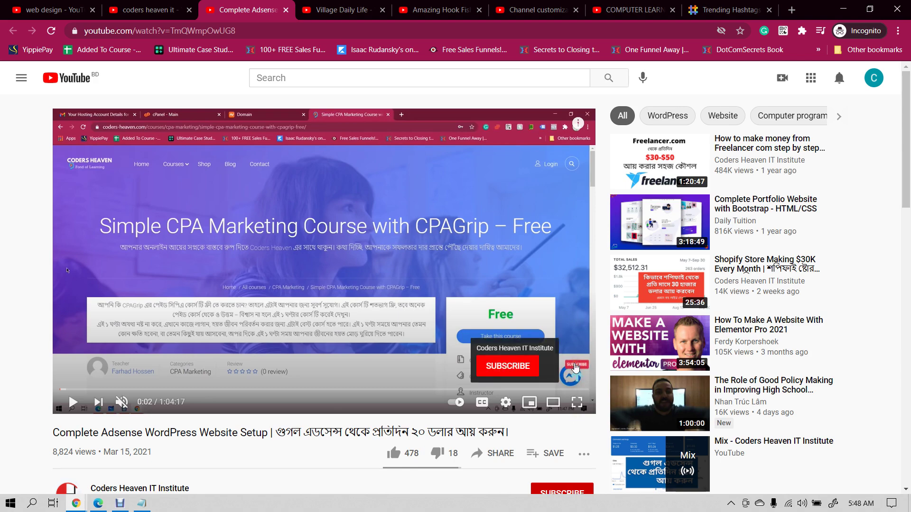
{"action": "left_click", "coordinate": [368, 6]}
{"action": "left_click", "coordinate": [444, 6]}
{"action": "left_click", "coordinate": [515, 4]}
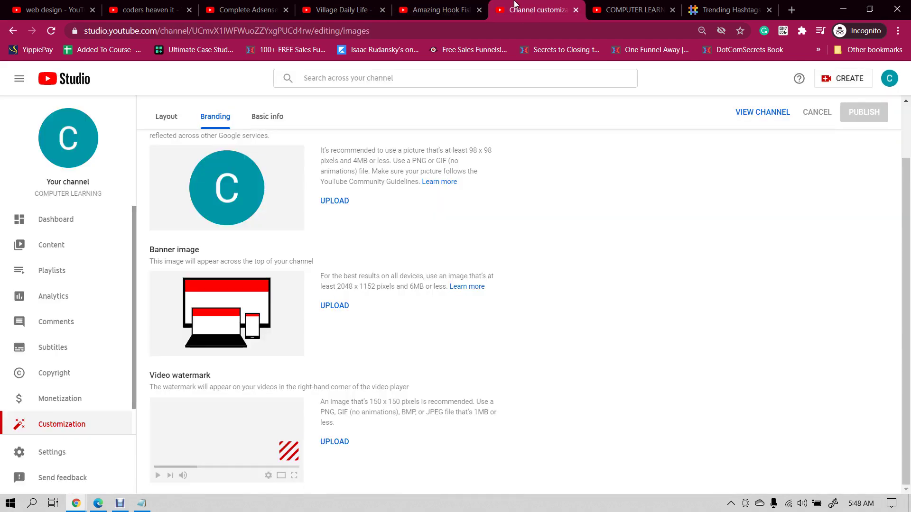
{"action": "scroll", "coordinate": [393, 189], "scroll_direction": "up", "scroll_amount": 2}
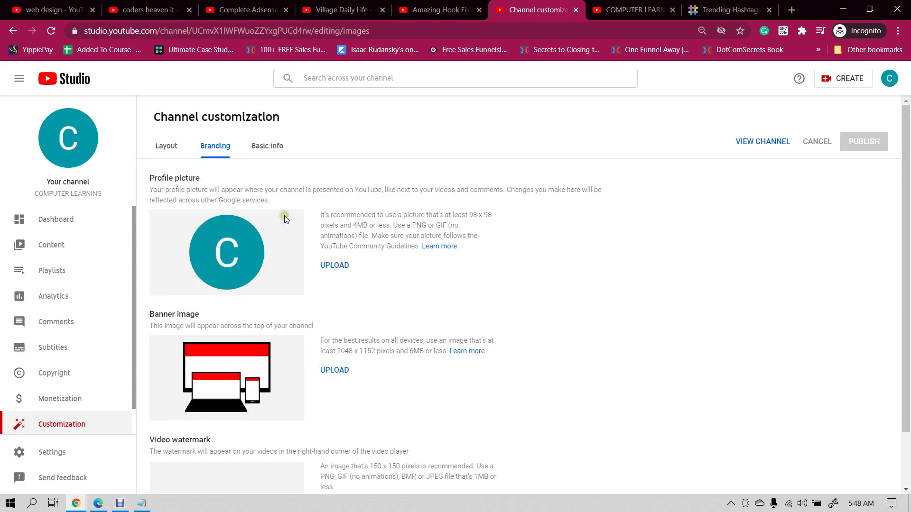
- Load images.google.com in a new browser tab
{"action": "left_click", "coordinate": [764, 3]}
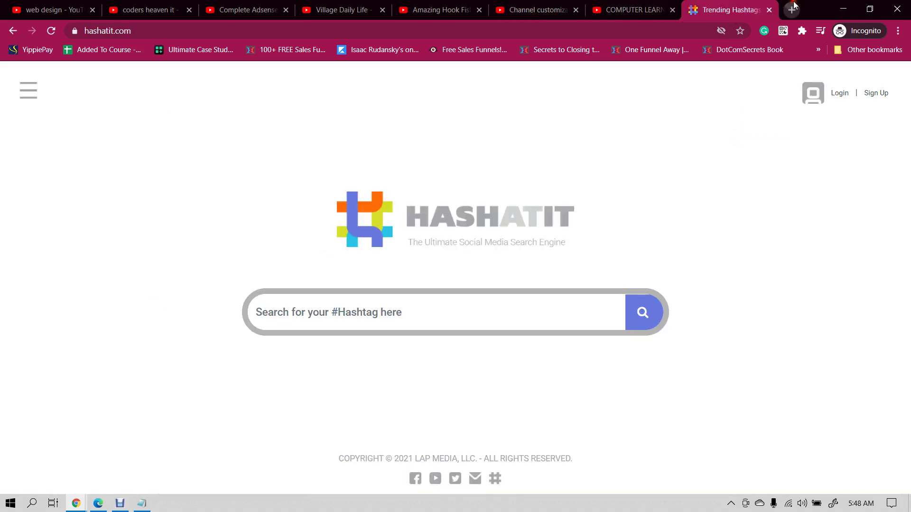
{"action": "left_click", "coordinate": [791, 10]}
{"action": "type", "text": "images.google.com"}
{"action": "key", "text": "Return"}
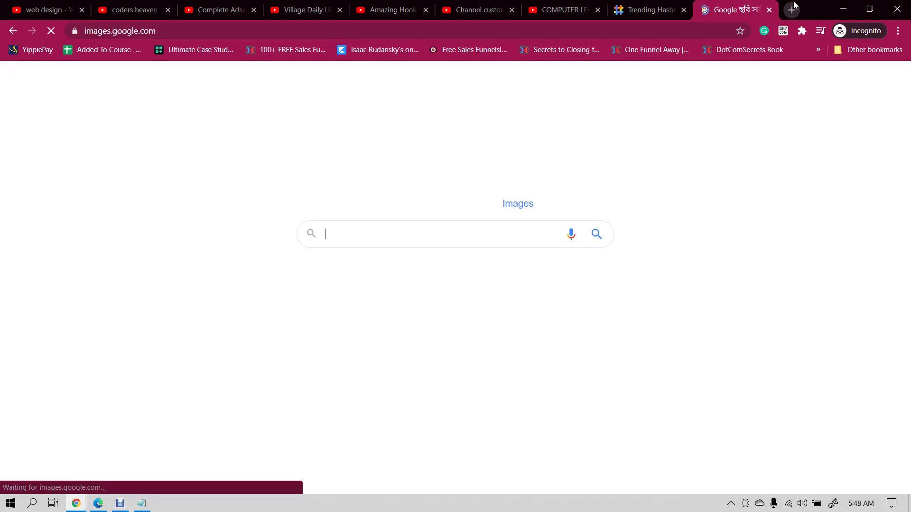
{"action": "left_click", "coordinate": [540, 7]}
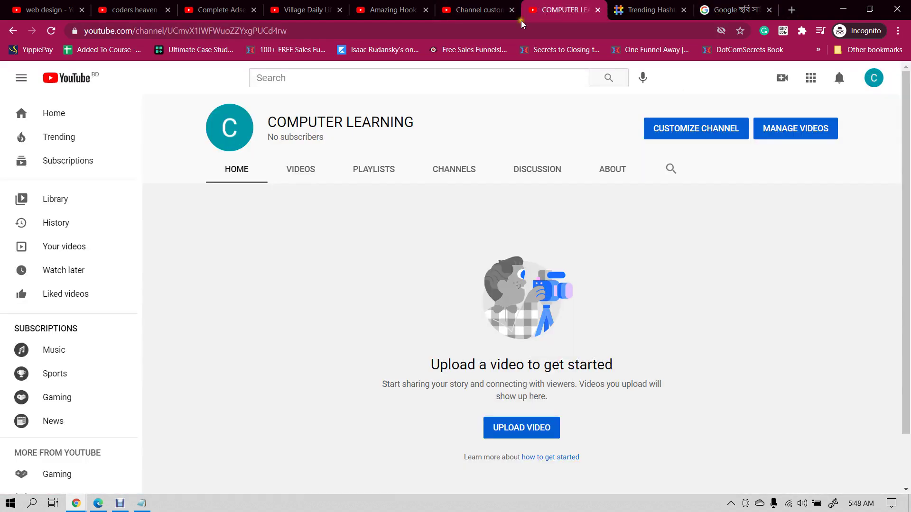
{"action": "left_click", "coordinate": [750, 11]}
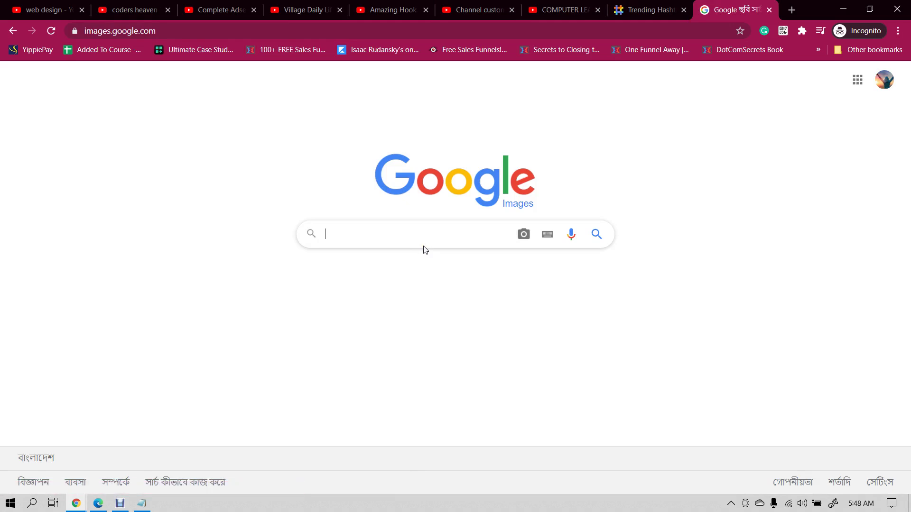
- Search Google Images for 'computer learning' and preview the Computer Training - West Georgia image
{"action": "type", "text": "computer learning"}
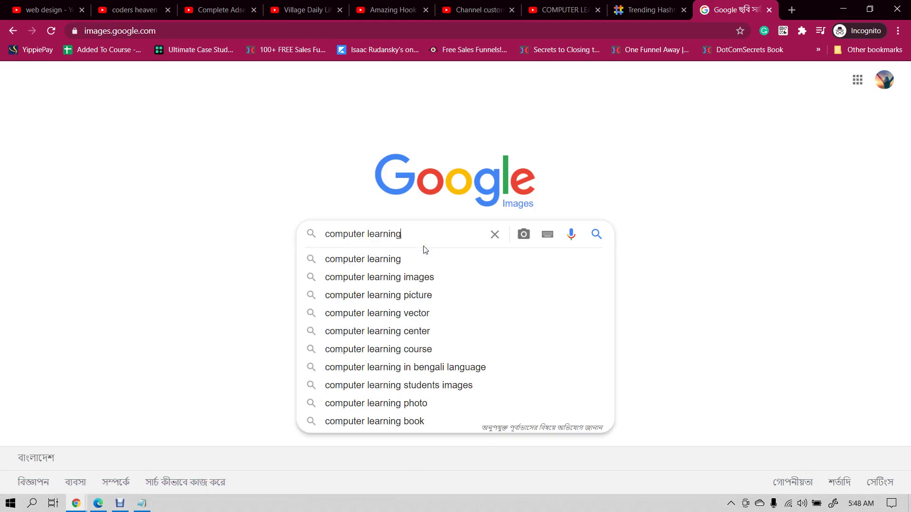
{"action": "key", "text": "Return"}
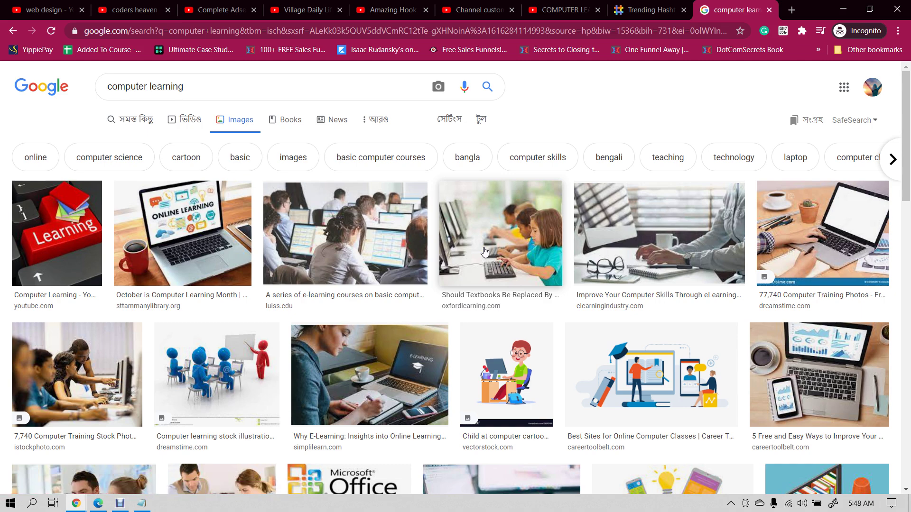
{"action": "scroll", "coordinate": [420, 268], "scroll_direction": "down", "scroll_amount": 3}
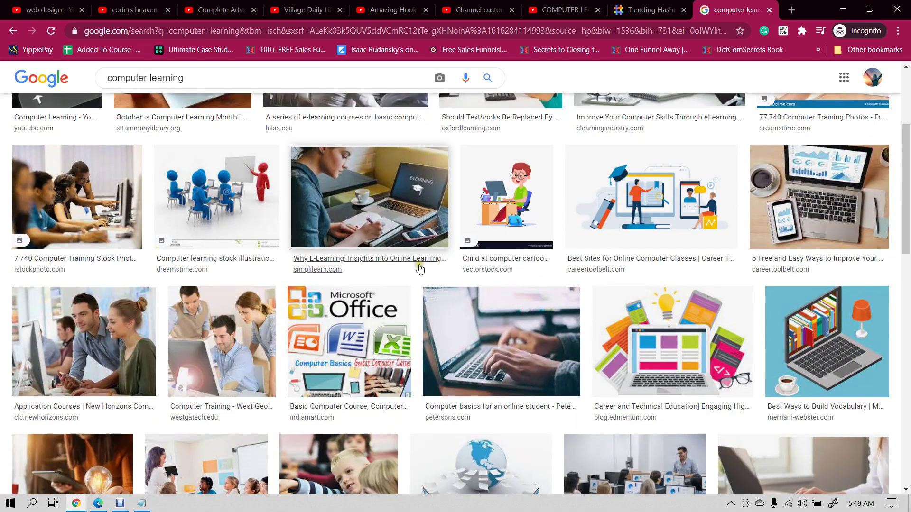
{"action": "scroll", "coordinate": [559, 284], "scroll_direction": "down", "scroll_amount": 1}
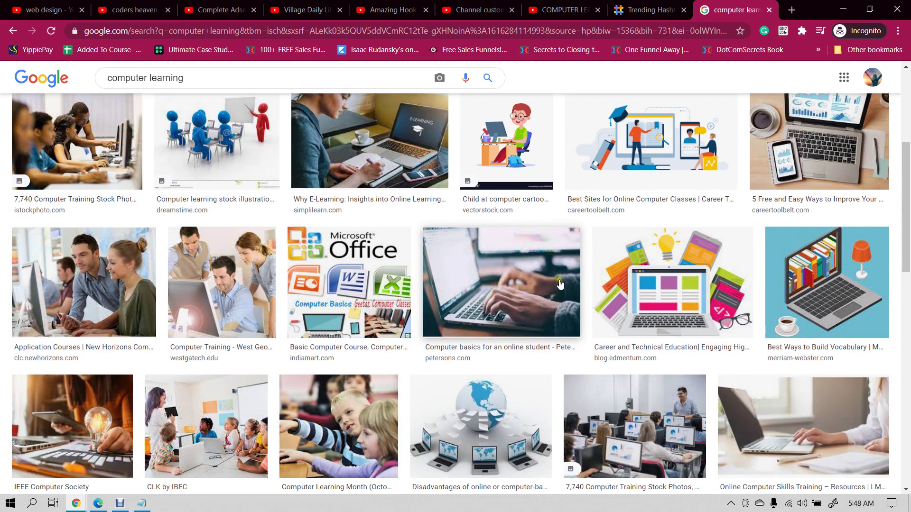
{"action": "scroll", "coordinate": [564, 283], "scroll_direction": "down", "scroll_amount": 1}
{"action": "scroll", "coordinate": [570, 283], "scroll_direction": "up", "scroll_amount": 1}
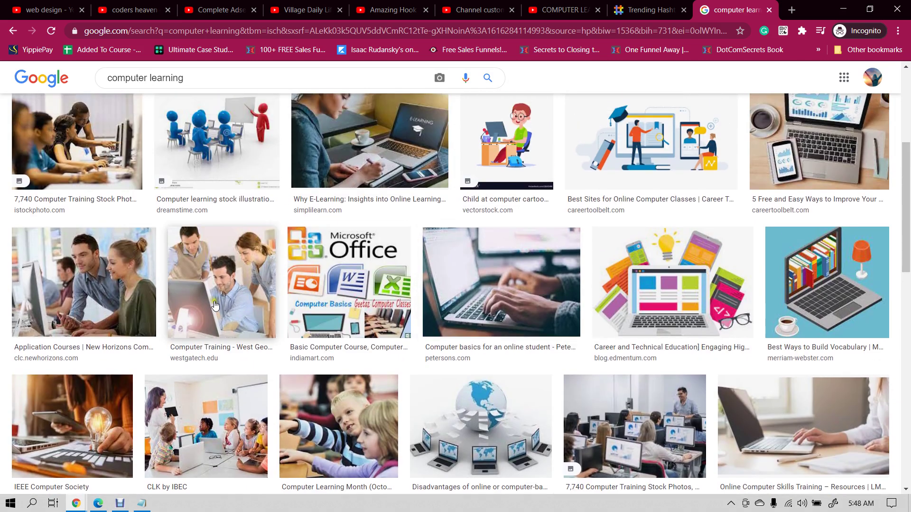
{"action": "left_click", "coordinate": [213, 298]}
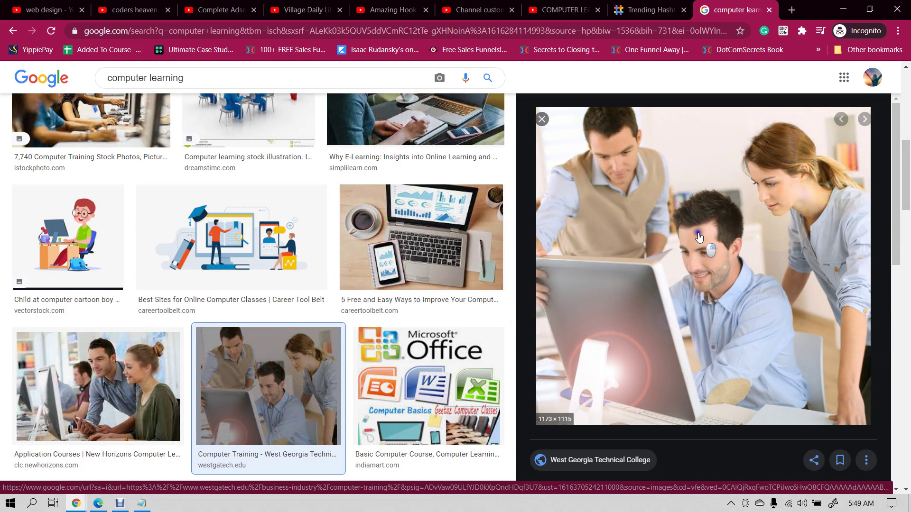
- Save the previewed image to disk as computer leaning.jpg
{"action": "right_click", "coordinate": [699, 237]}
{"action": "left_click", "coordinate": [741, 341]}
{"action": "type", "text": "computer leaning"}
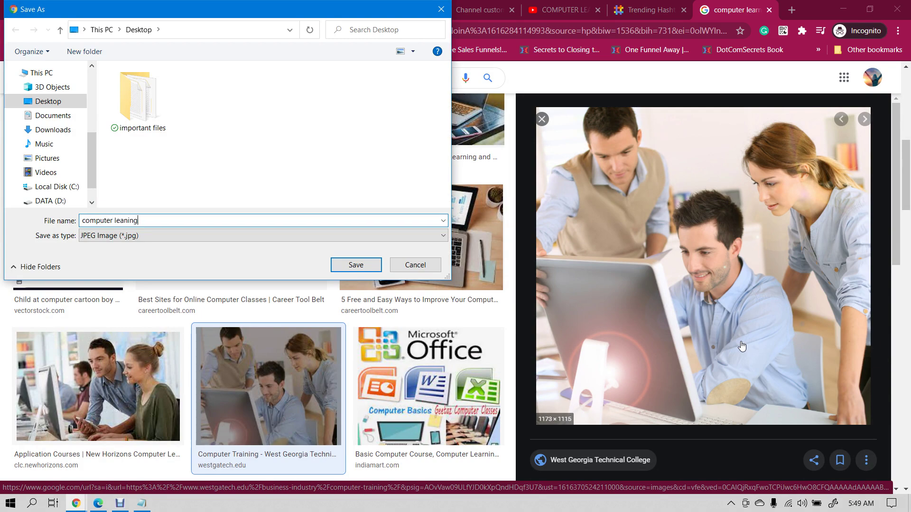
{"action": "key", "text": "Return"}
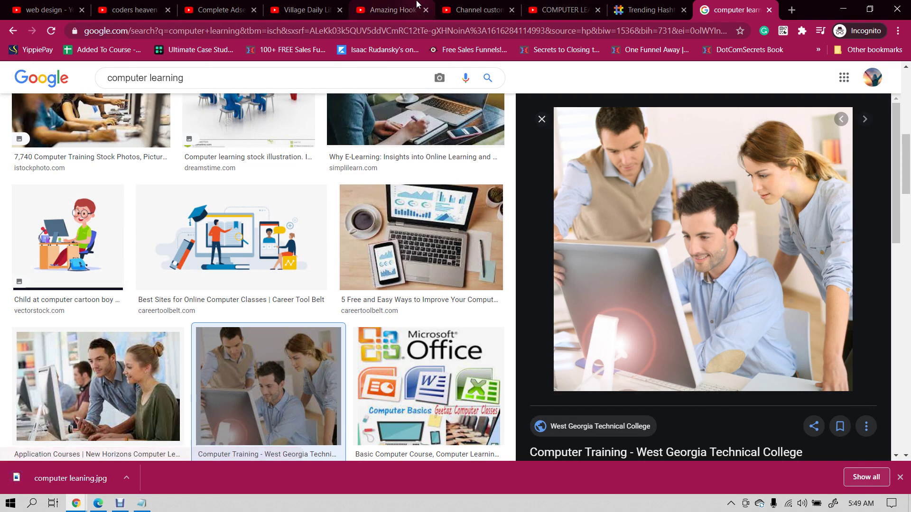
- Upload computer leaning.jpg as the profile picture, shrinking and shifting the crop square before applying it
{"action": "left_click", "coordinate": [392, 10]}
{"action": "left_click", "coordinate": [473, 4]}
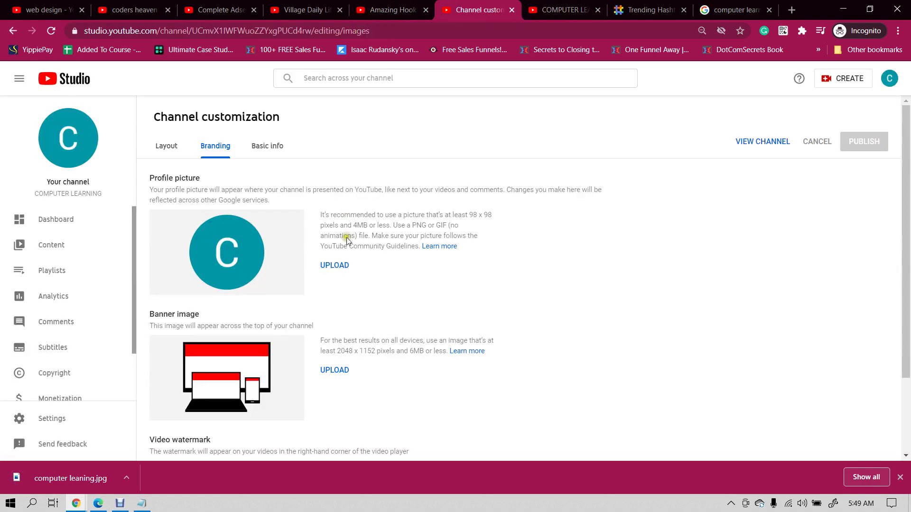
{"action": "left_click", "coordinate": [327, 267]}
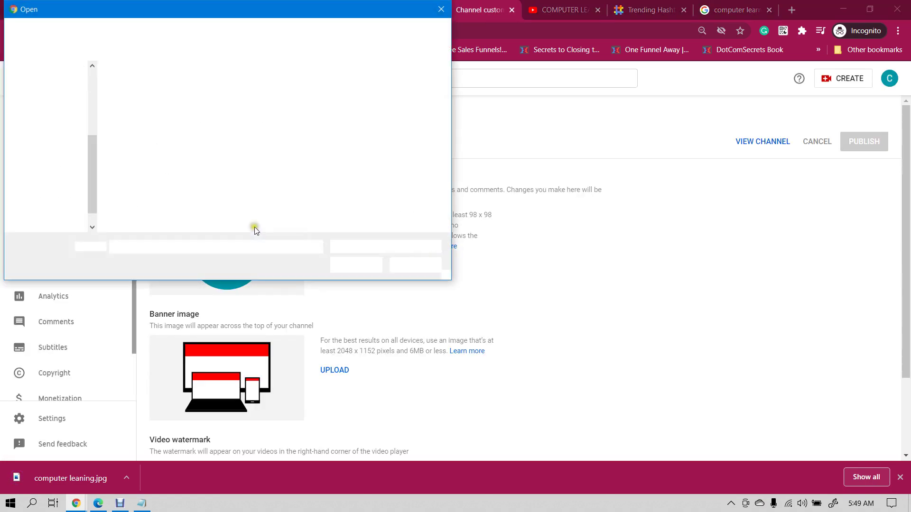
{"action": "double_click", "coordinate": [195, 105]}
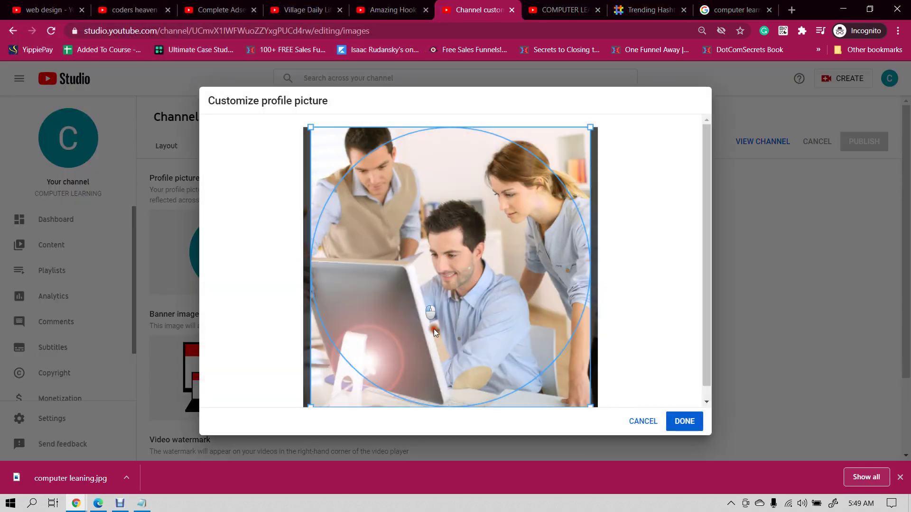
{"action": "scroll", "coordinate": [559, 327], "scroll_direction": "down", "scroll_amount": 1}
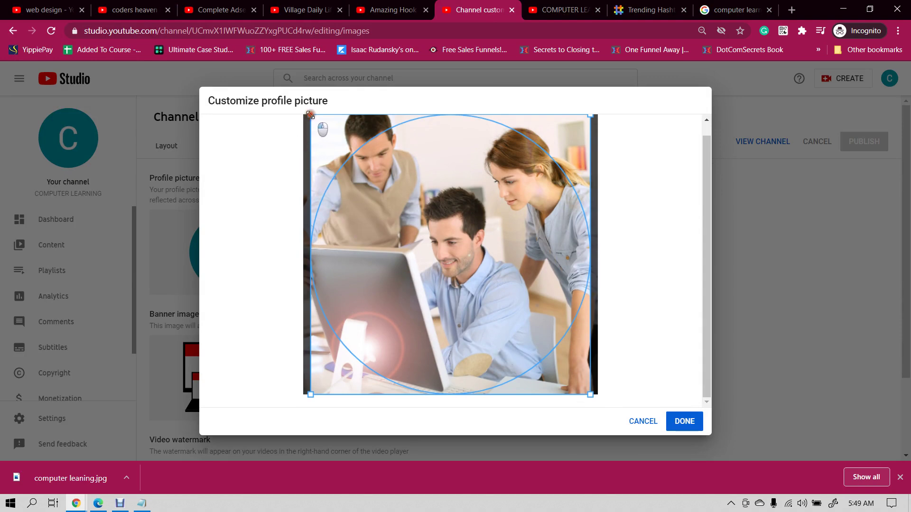
{"action": "left_click_drag", "start_coordinate": [590, 394], "coordinate": [695, 442]}
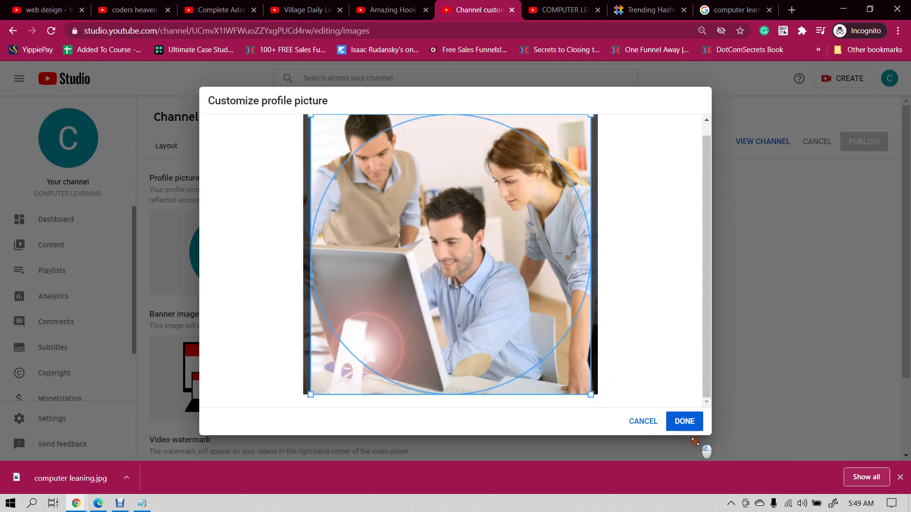
{"action": "left_click_drag", "start_coordinate": [490, 331], "coordinate": [632, 366]}
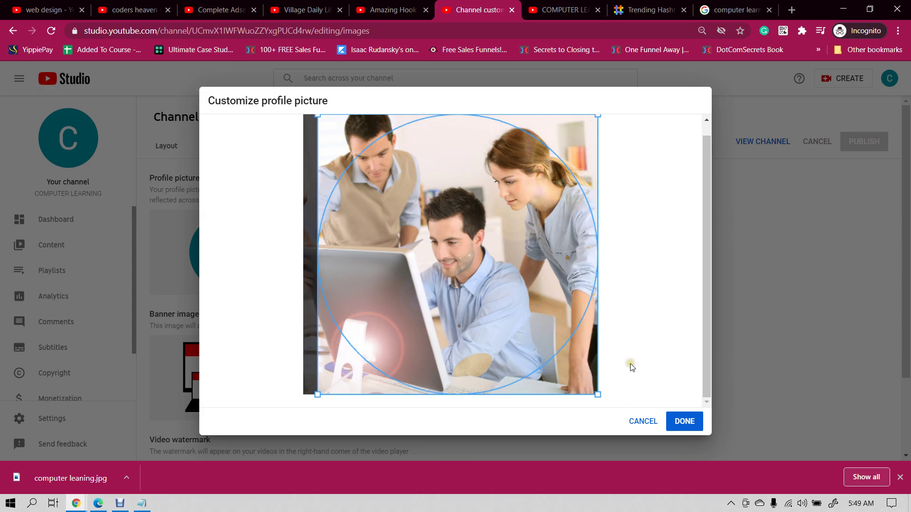
{"action": "left_click", "coordinate": [684, 425]}
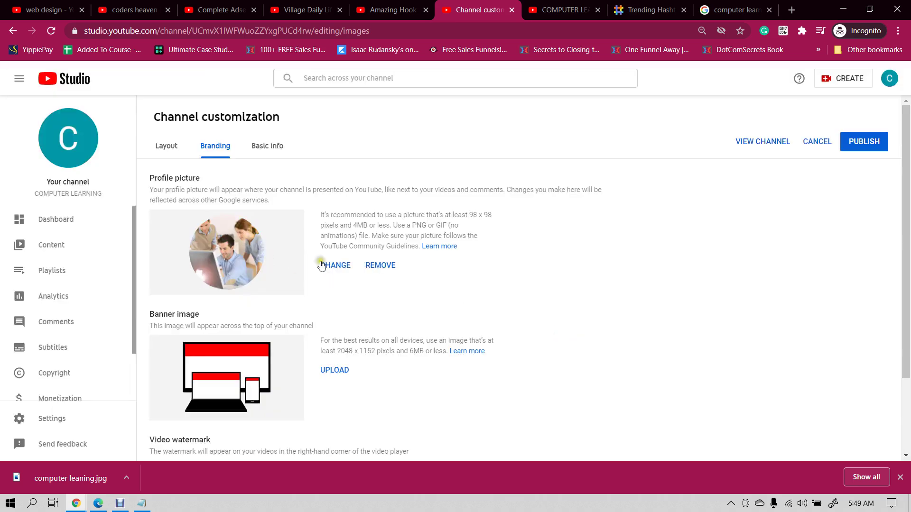
- Note the 98 x 98 recommended profile picture size on the Branding page
{"action": "scroll", "coordinate": [451, 296], "scroll_direction": "down", "scroll_amount": 1}
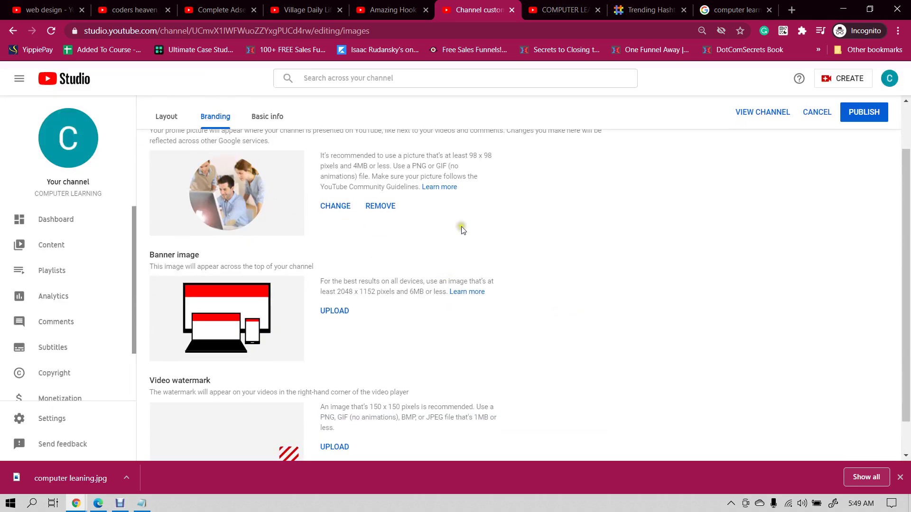
{"action": "scroll", "coordinate": [471, 220], "scroll_direction": "up", "scroll_amount": 1}
{"action": "left_click_drag", "start_coordinate": [468, 213], "coordinate": [496, 214]}
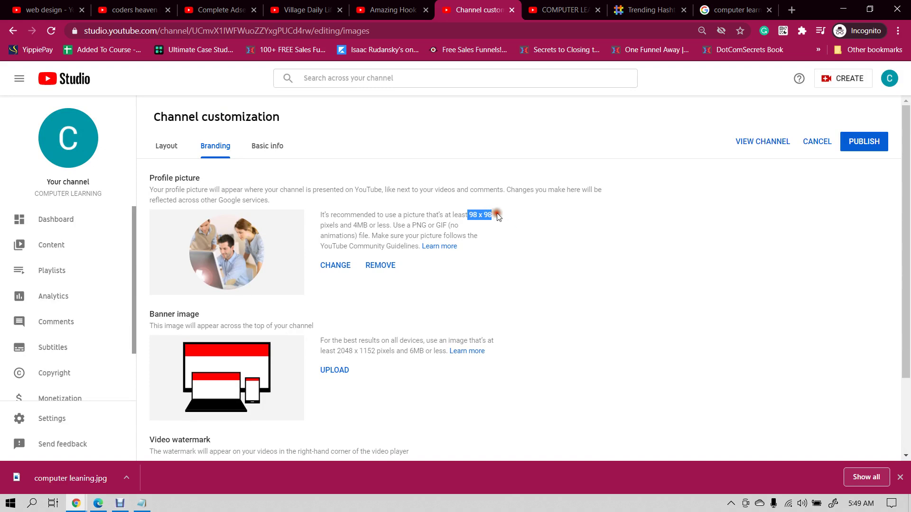
{"action": "left_click", "coordinate": [505, 221]}
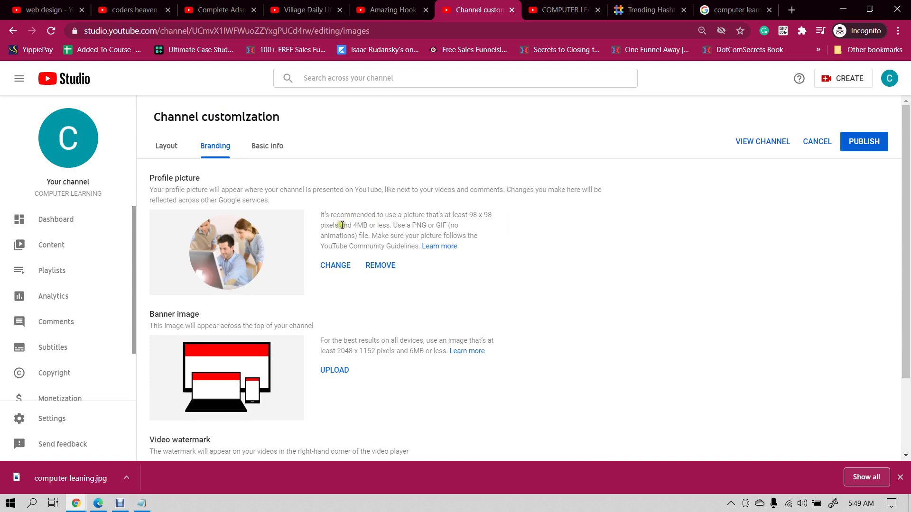
{"action": "left_click_drag", "start_coordinate": [341, 225], "coordinate": [377, 216]}
{"action": "left_click", "coordinate": [362, 227]}
{"action": "scroll", "coordinate": [421, 266], "scroll_direction": "down", "scroll_amount": 2}
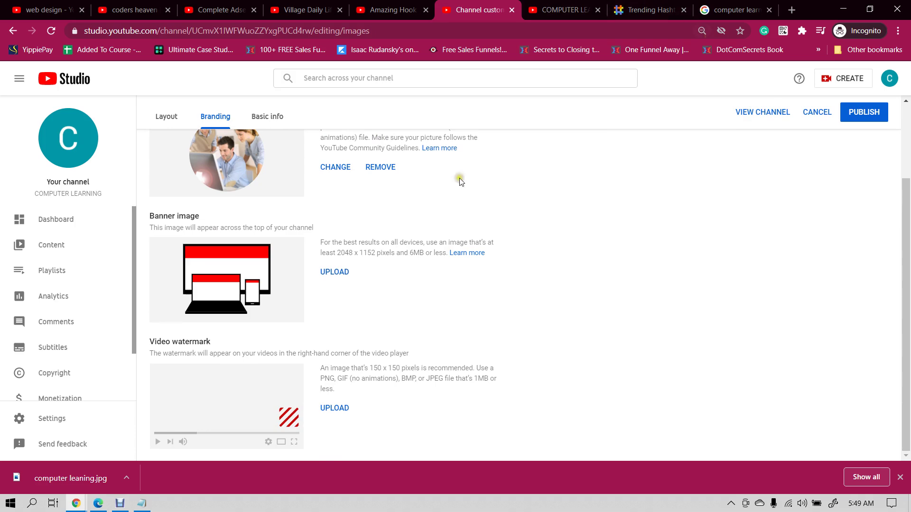
- Open canva.com in a new tab of the other browser window
{"action": "mouse_move", "coordinate": [75, 504]}
{"action": "left_click", "coordinate": [54, 445]}
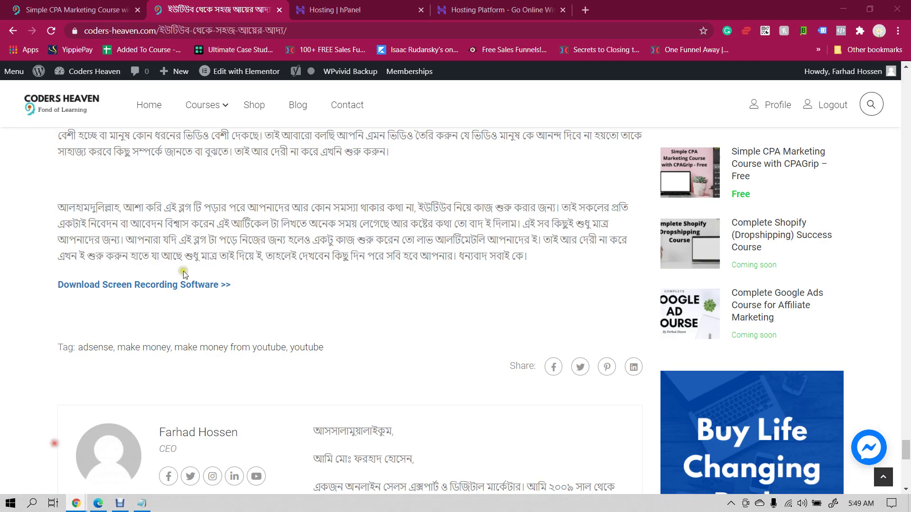
{"action": "left_click", "coordinate": [587, 8]}
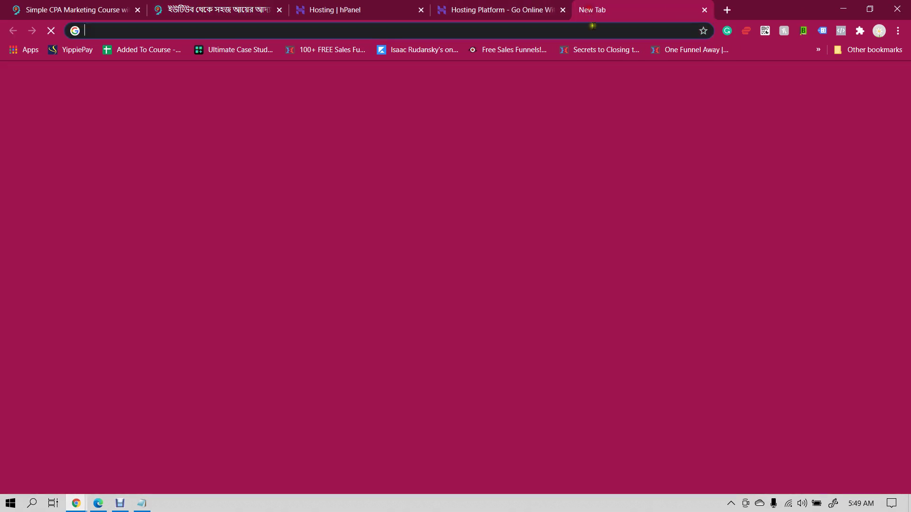
{"action": "type", "text": "canva.com"}
{"action": "key", "text": "Return"}
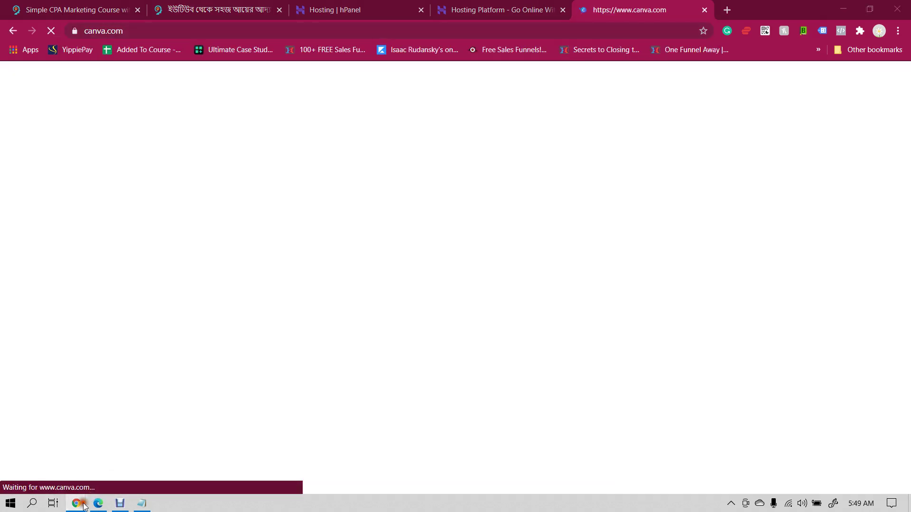
- Back in Studio, note the 2048 banner width and close the download bar
{"action": "mouse_move", "coordinate": [76, 503]}
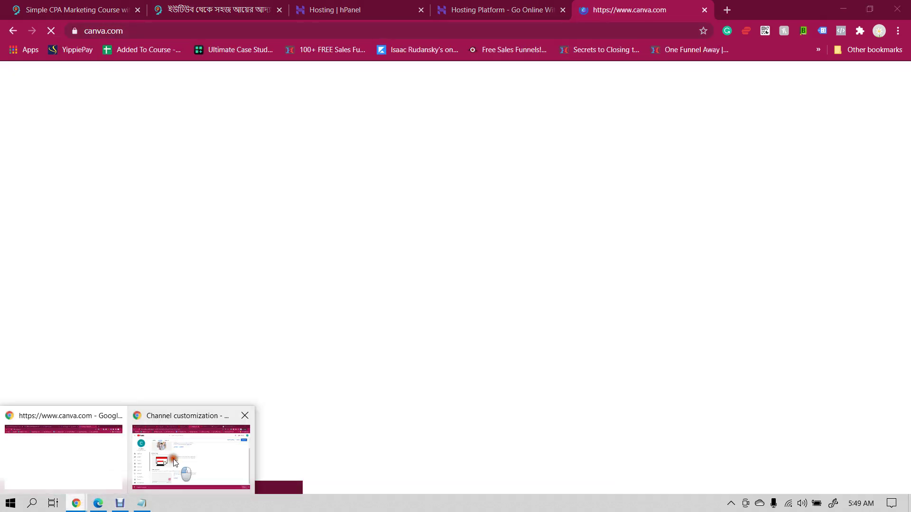
{"action": "left_click", "coordinate": [186, 473]}
{"action": "left_click_drag", "start_coordinate": [335, 250], "coordinate": [353, 254]}
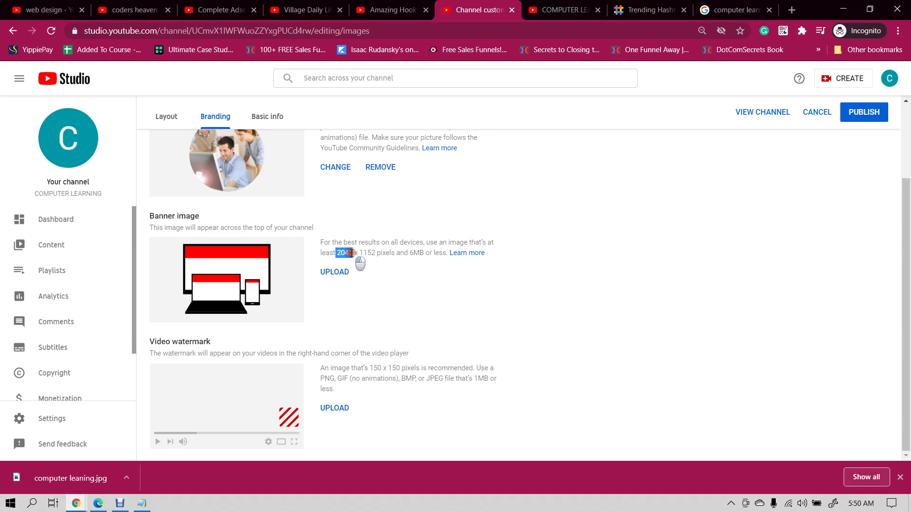
{"action": "left_click", "coordinate": [362, 253]}
{"action": "left_click", "coordinate": [899, 478]}
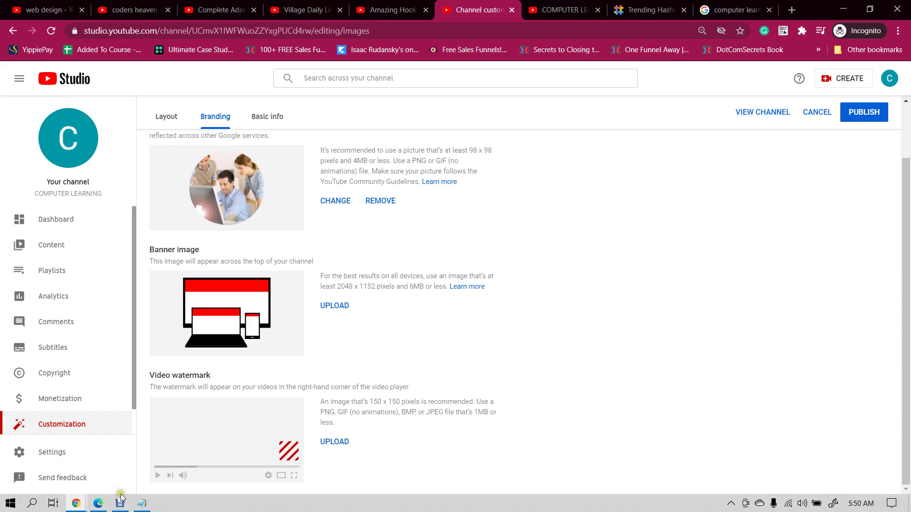
- Search Canva for 'youtube' and choose the YouTube Channel Art (2560 × 1440 px) suggestion
{"action": "mouse_move", "coordinate": [74, 504]}
{"action": "left_click", "coordinate": [50, 459]}
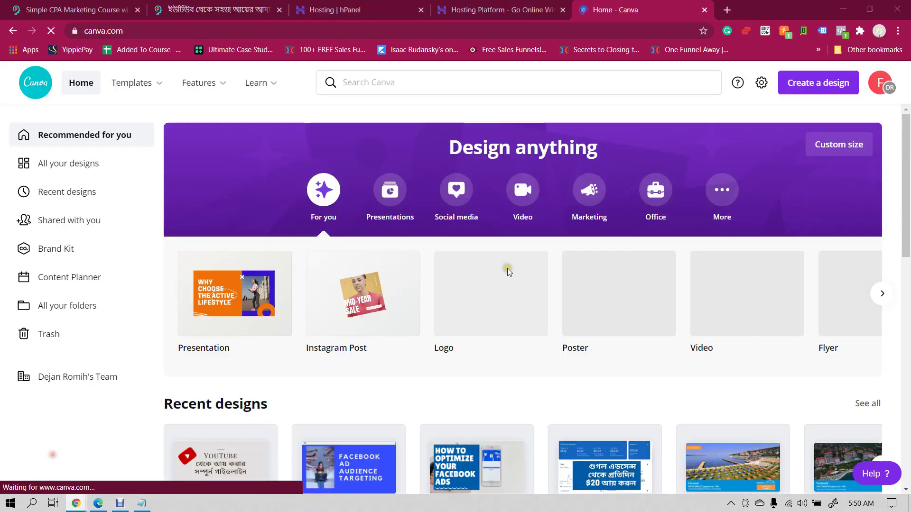
{"action": "left_click", "coordinate": [503, 82]}
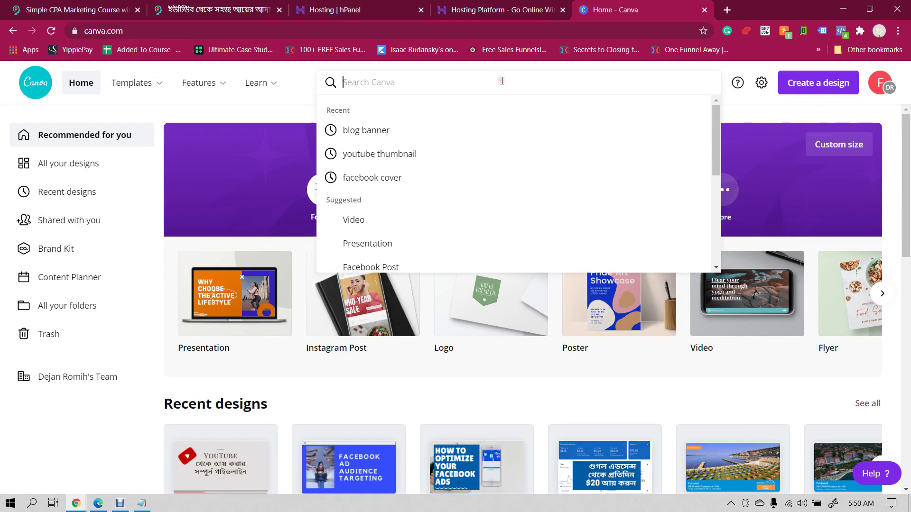
{"action": "type", "text": "youtube"}
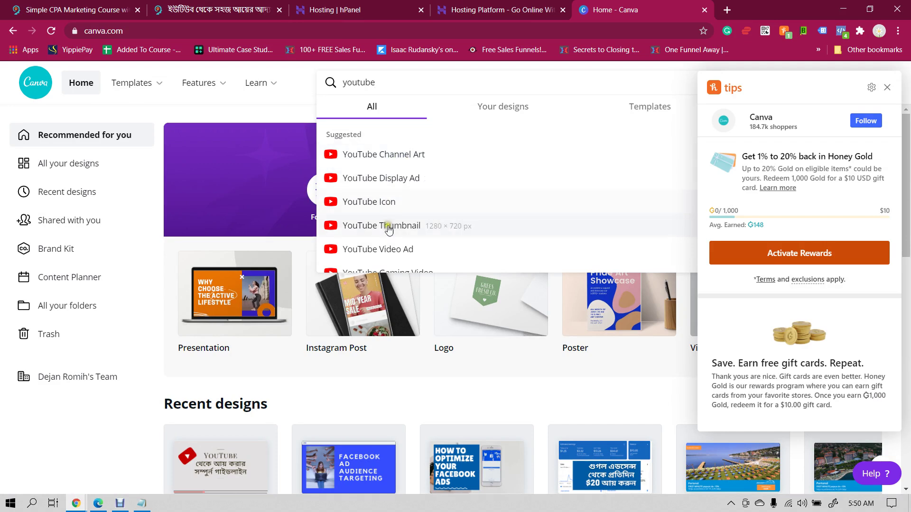
{"action": "scroll", "coordinate": [412, 204], "scroll_direction": "down", "scroll_amount": 3}
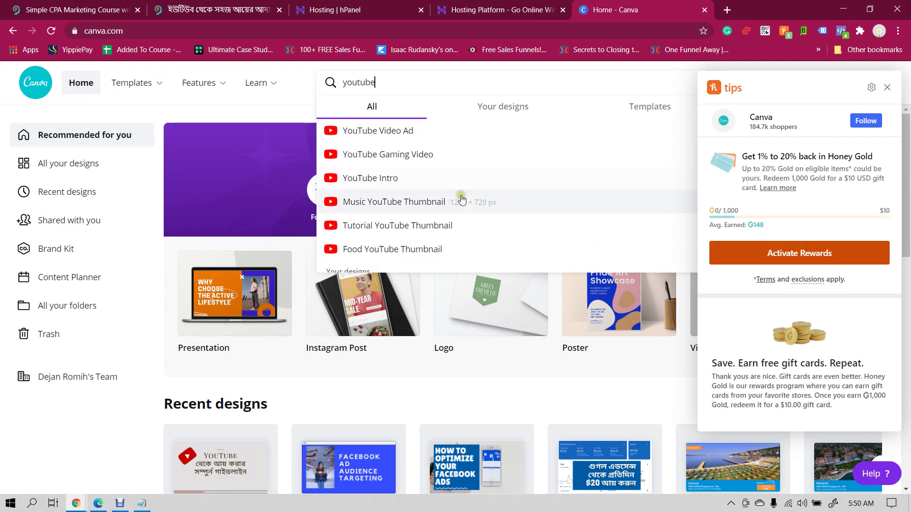
{"action": "scroll", "coordinate": [416, 228], "scroll_direction": "down", "scroll_amount": 3}
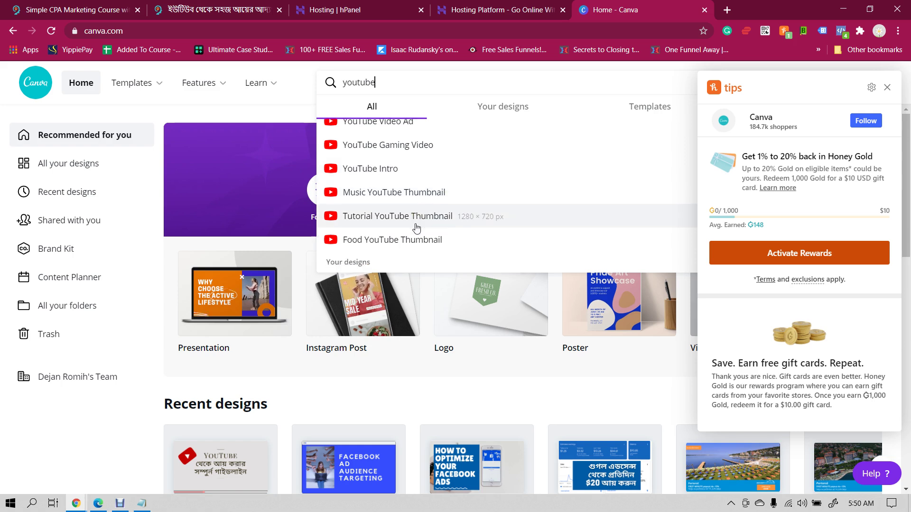
{"action": "scroll", "coordinate": [416, 228], "scroll_direction": "up", "scroll_amount": 5}
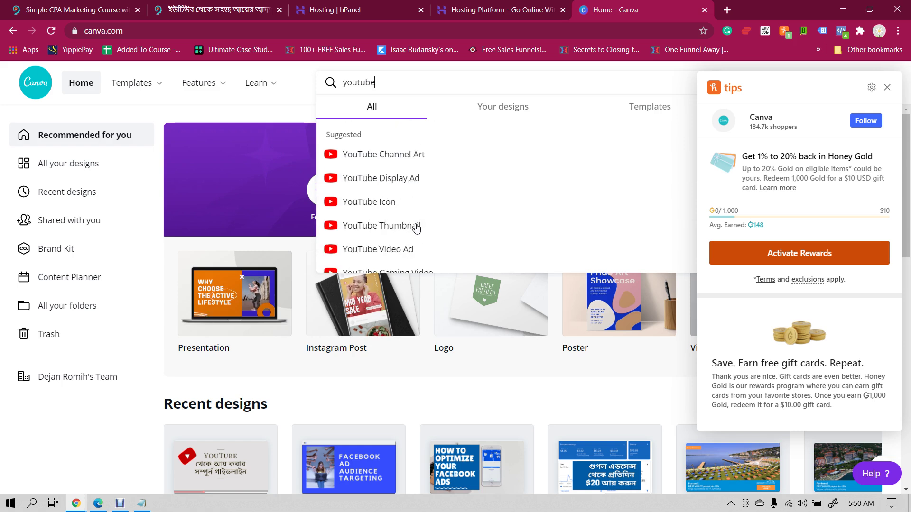
{"action": "left_click", "coordinate": [398, 157]}
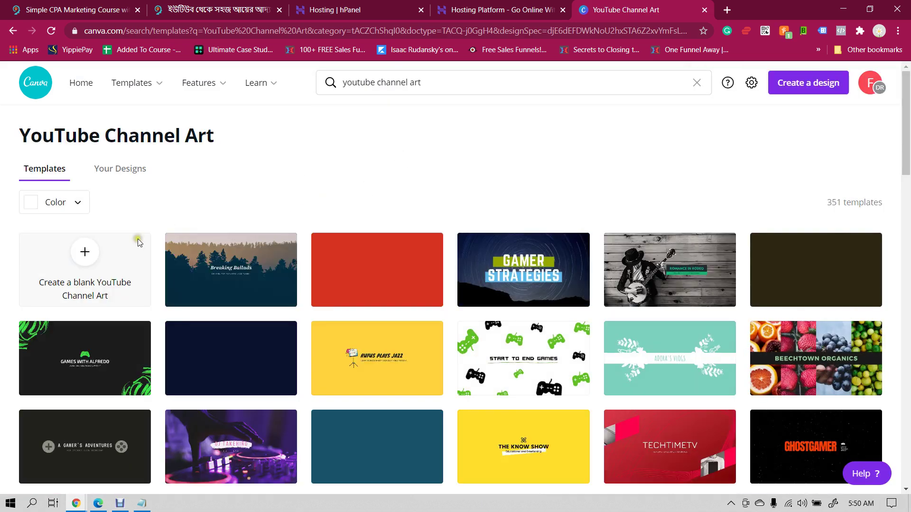
- Create a blank YouTube Channel Art design and search its stock photos for 'computer'
{"action": "left_click", "coordinate": [88, 264]}
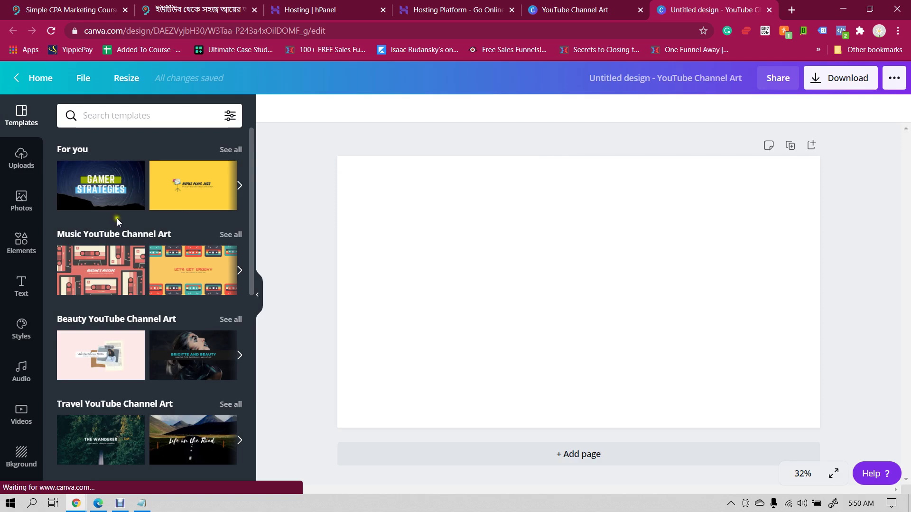
{"action": "left_click", "coordinate": [21, 201]}
{"action": "left_click", "coordinate": [153, 120]}
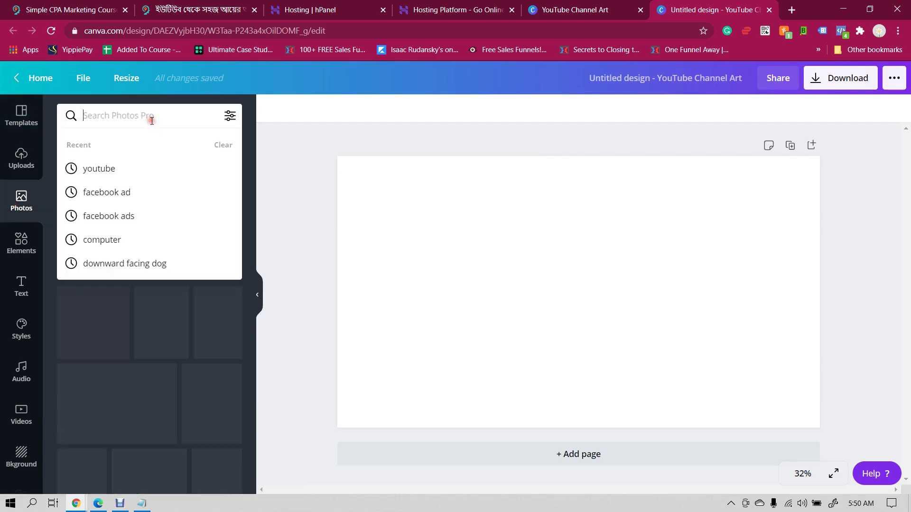
{"action": "type", "text": "computer"}
{"action": "key", "text": "Return"}
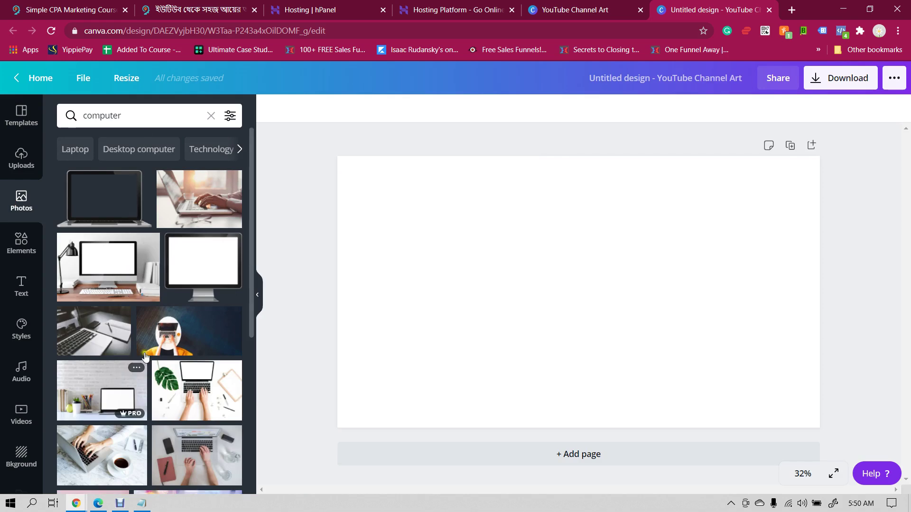
- Add the orange laptop photo and stretch it from the top-left corner to fill the page
{"action": "scroll", "coordinate": [155, 361], "scroll_direction": "down", "scroll_amount": 4}
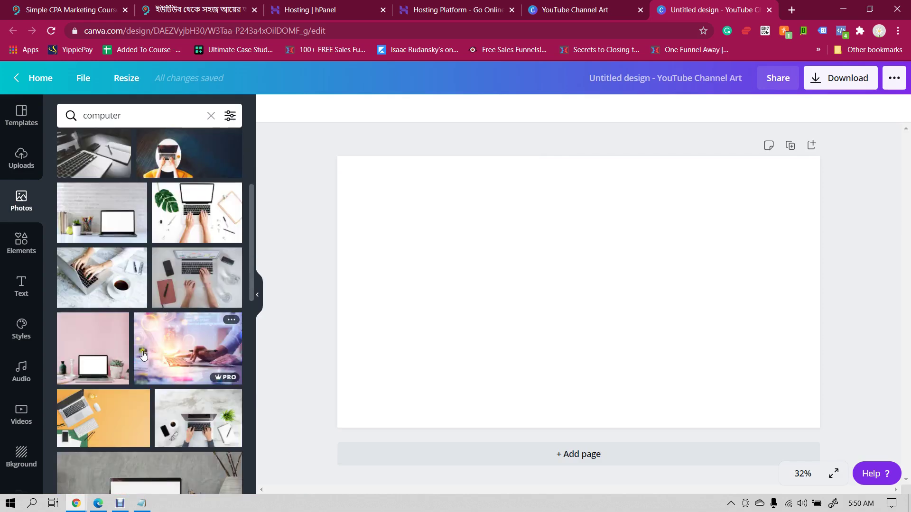
{"action": "scroll", "coordinate": [143, 355], "scroll_direction": "down", "scroll_amount": 4}
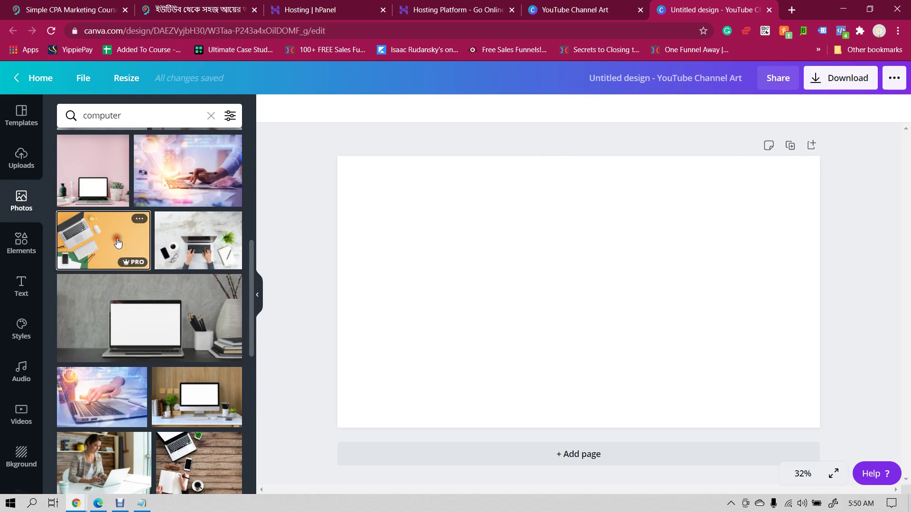
{"action": "left_click", "coordinate": [133, 263]}
{"action": "left_click_drag", "start_coordinate": [656, 252], "coordinate": [610, 233]}
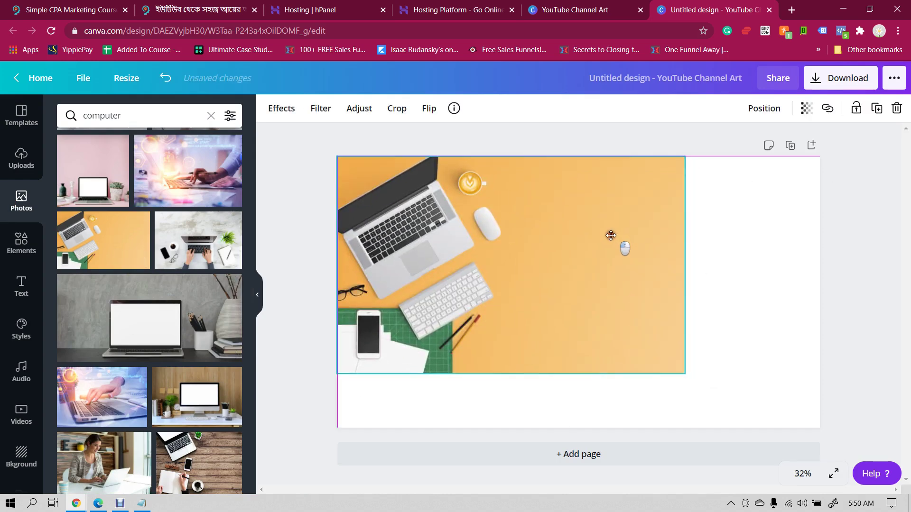
{"action": "left_click_drag", "start_coordinate": [684, 372], "coordinate": [834, 422]}
{"action": "left_click", "coordinate": [834, 423]}
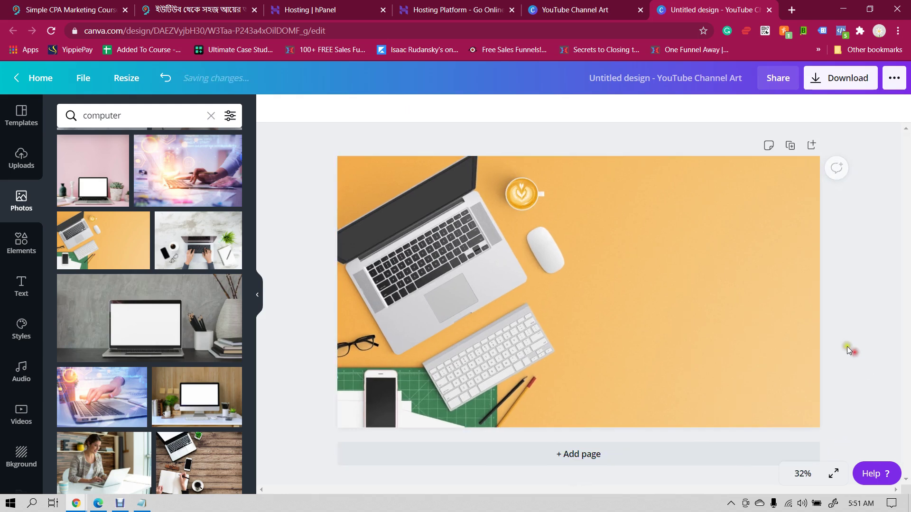
{"action": "left_click", "coordinate": [21, 286]}
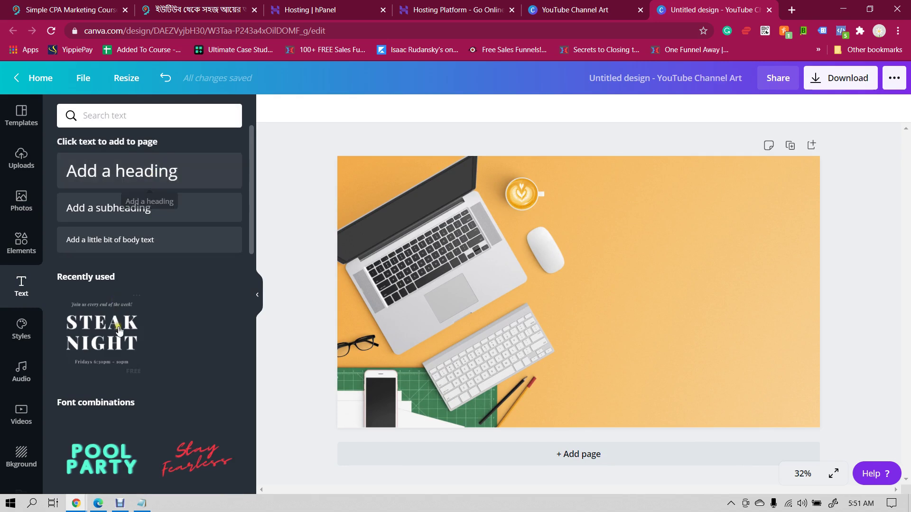
- Add the HELLO darling text combo, move it right, then delete the whole group
{"action": "scroll", "coordinate": [143, 299], "scroll_direction": "down", "scroll_amount": 3}
{"action": "scroll", "coordinate": [149, 301], "scroll_direction": "down", "scroll_amount": 3}
{"action": "scroll", "coordinate": [161, 313], "scroll_direction": "down", "scroll_amount": 2}
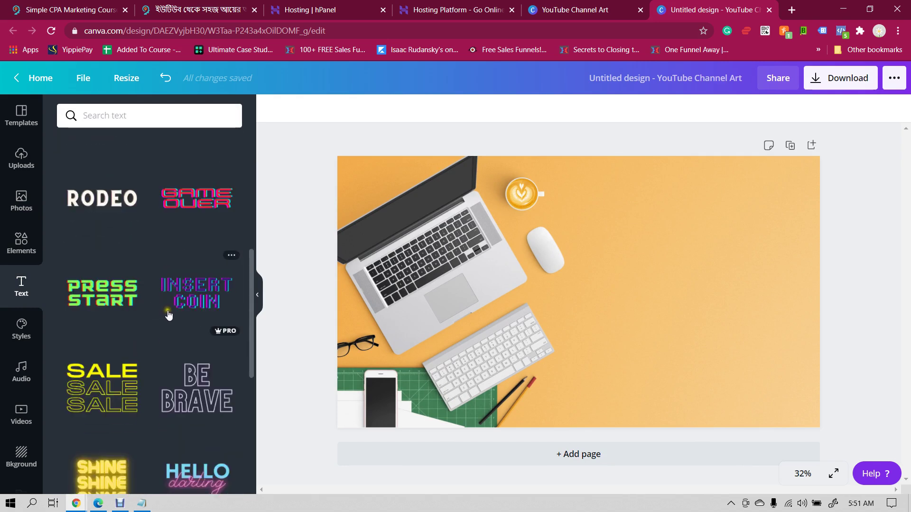
{"action": "scroll", "coordinate": [169, 309], "scroll_direction": "up", "scroll_amount": 7}
{"action": "scroll", "coordinate": [170, 312], "scroll_direction": "down", "scroll_amount": 1}
{"action": "scroll", "coordinate": [170, 312], "scroll_direction": "down", "scroll_amount": 5}
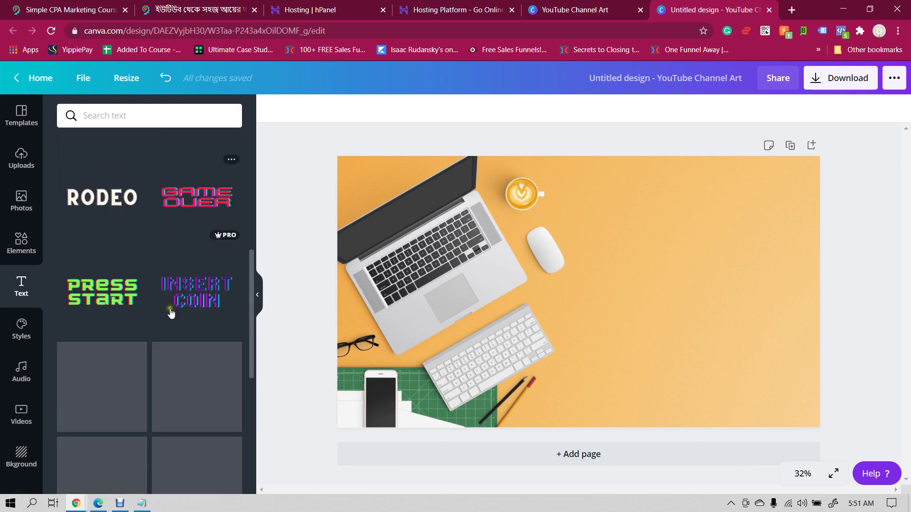
{"action": "scroll", "coordinate": [170, 312], "scroll_direction": "up", "scroll_amount": 2}
{"action": "scroll", "coordinate": [171, 313], "scroll_direction": "down", "scroll_amount": 1}
{"action": "scroll", "coordinate": [171, 313], "scroll_direction": "down", "scroll_amount": 3}
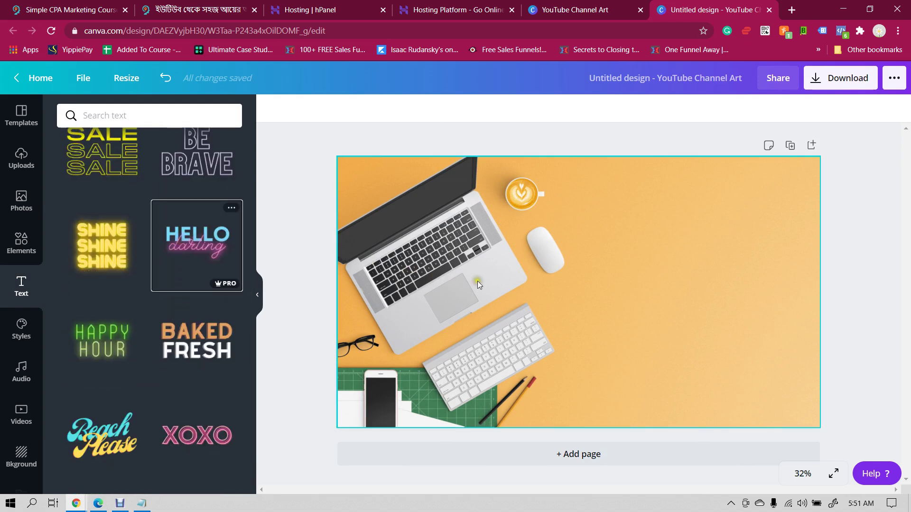
{"action": "left_click", "coordinate": [189, 244]}
{"action": "left_click_drag", "start_coordinate": [619, 300], "coordinate": [688, 297]}
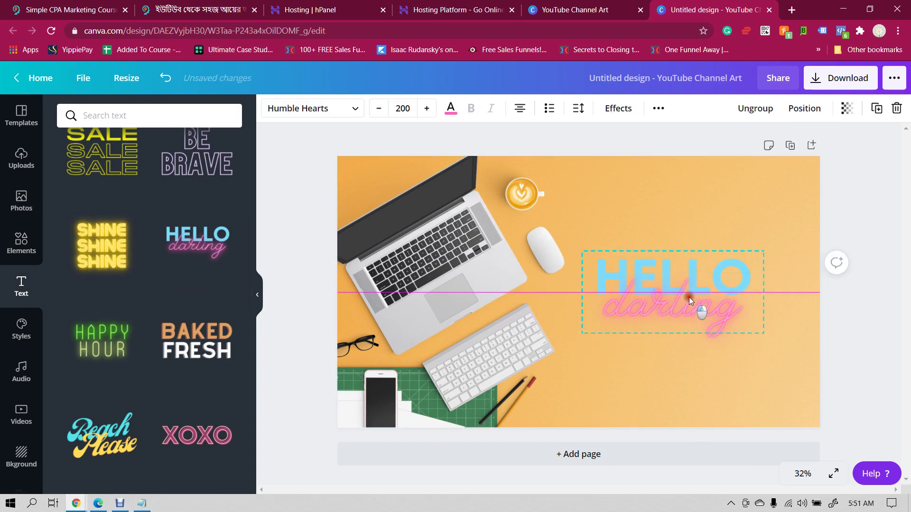
{"action": "left_click", "coordinate": [688, 297]}
{"action": "left_click", "coordinate": [897, 109]}
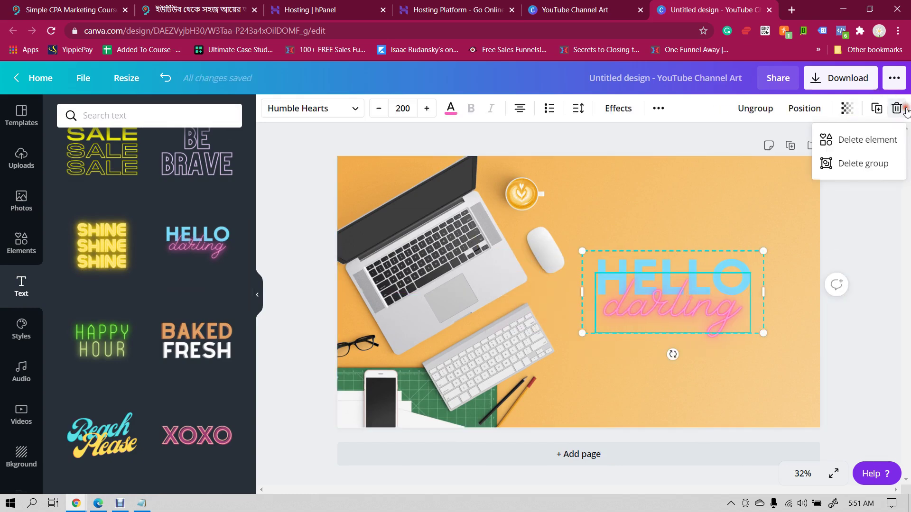
{"action": "left_click", "coordinate": [864, 163]}
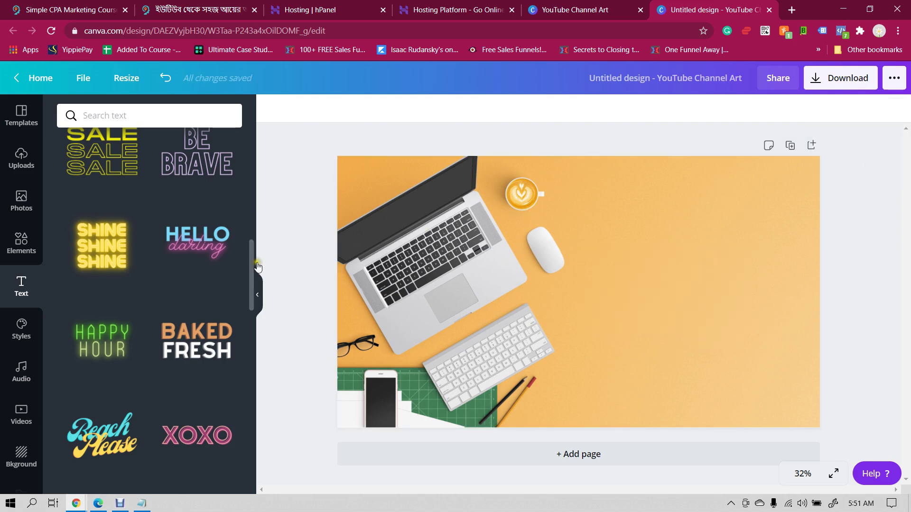
- Add the FEELIN' CUTE text combo, drag it right, and delete the whole group
{"action": "scroll", "coordinate": [184, 289], "scroll_direction": "down", "scroll_amount": 6}
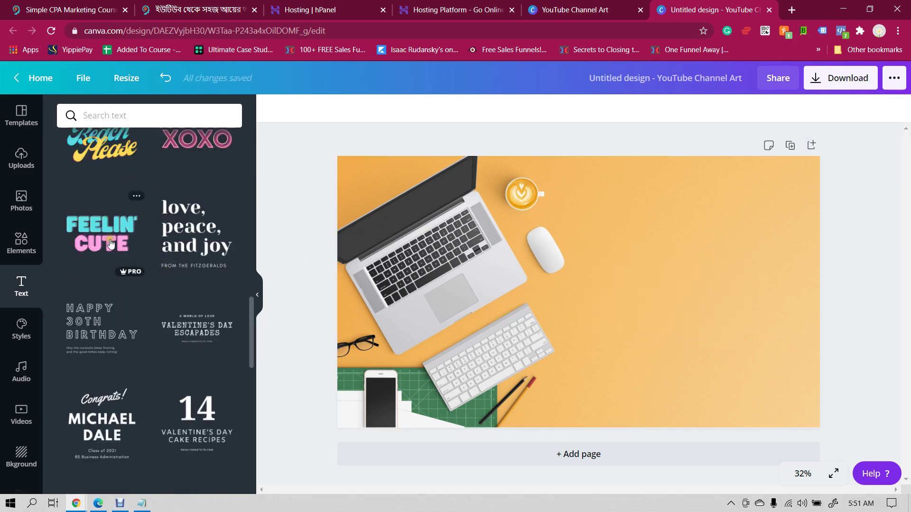
{"action": "left_click", "coordinate": [102, 233]}
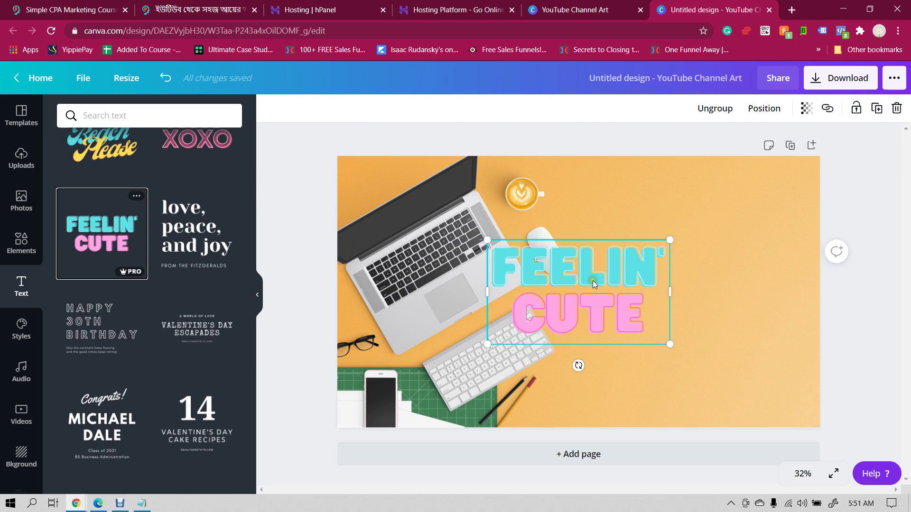
{"action": "left_click_drag", "start_coordinate": [593, 280], "coordinate": [688, 280]}
{"action": "left_click", "coordinate": [896, 110]}
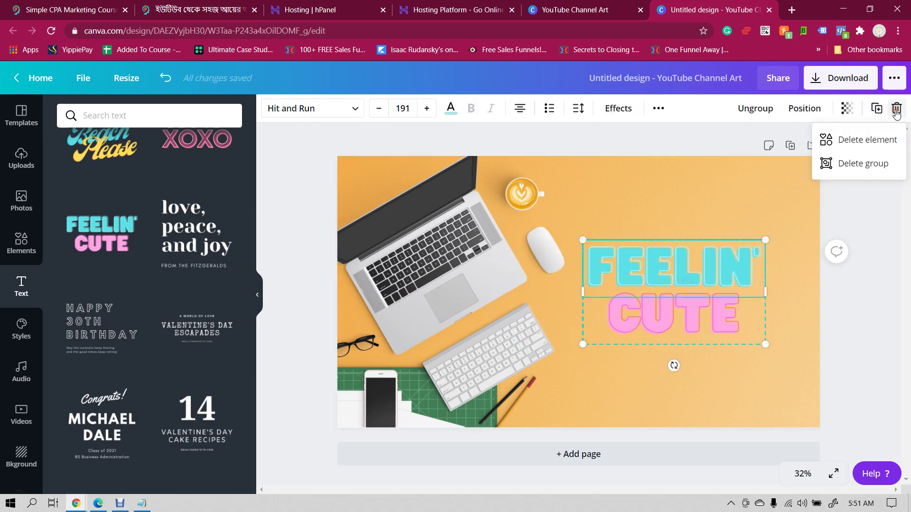
{"action": "left_click", "coordinate": [868, 161]}
{"action": "scroll", "coordinate": [125, 289], "scroll_direction": "down", "scroll_amount": 3}
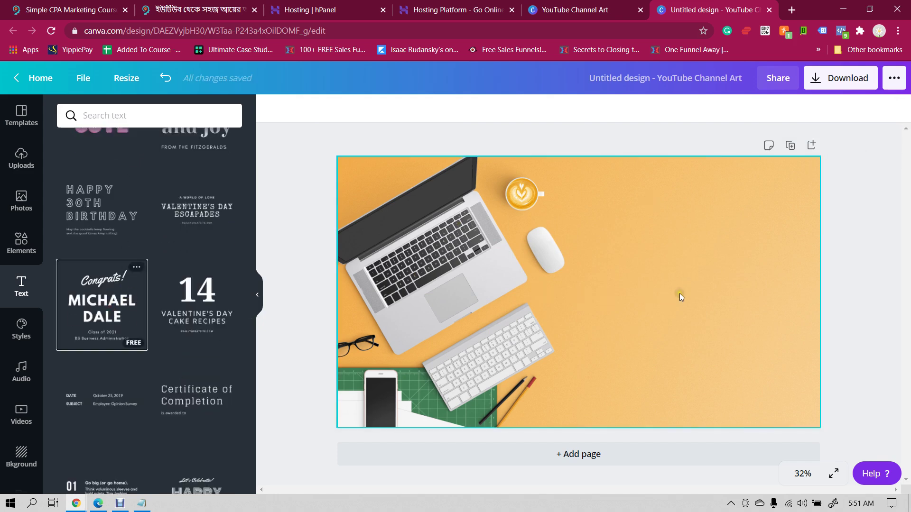
- Add the Congrats text template and replace the MICHAEL DALE name with COMPUTER LEARNING
{"action": "left_click_drag", "start_coordinate": [574, 309], "coordinate": [663, 309]}
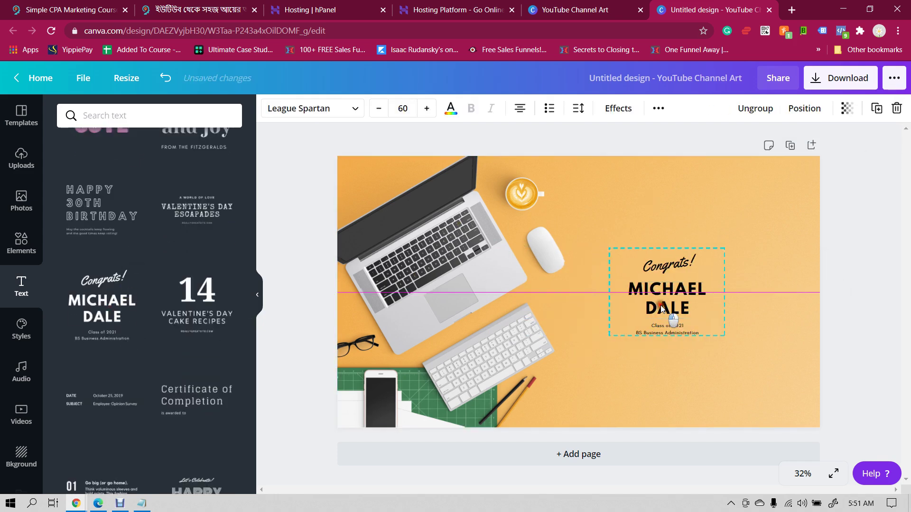
{"action": "left_click", "coordinate": [663, 294]}
{"action": "double_click", "coordinate": [662, 294]}
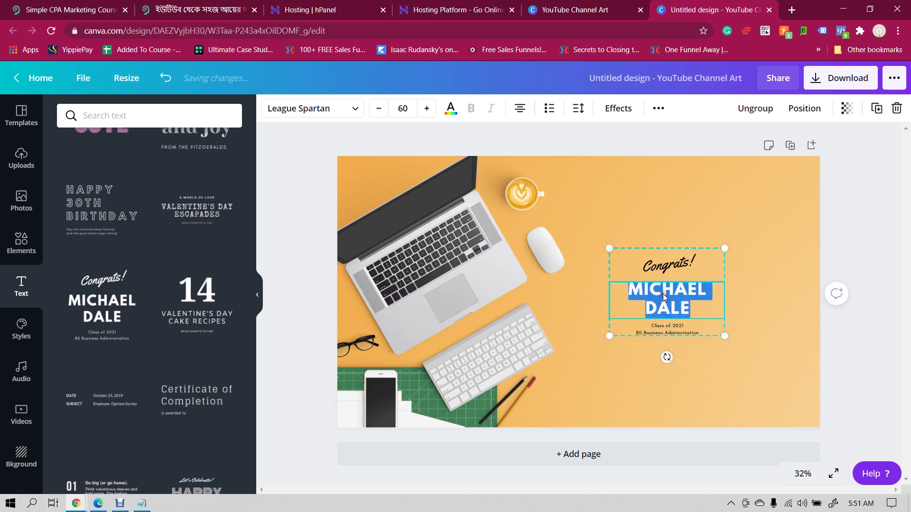
{"action": "type", "text": "CO"}
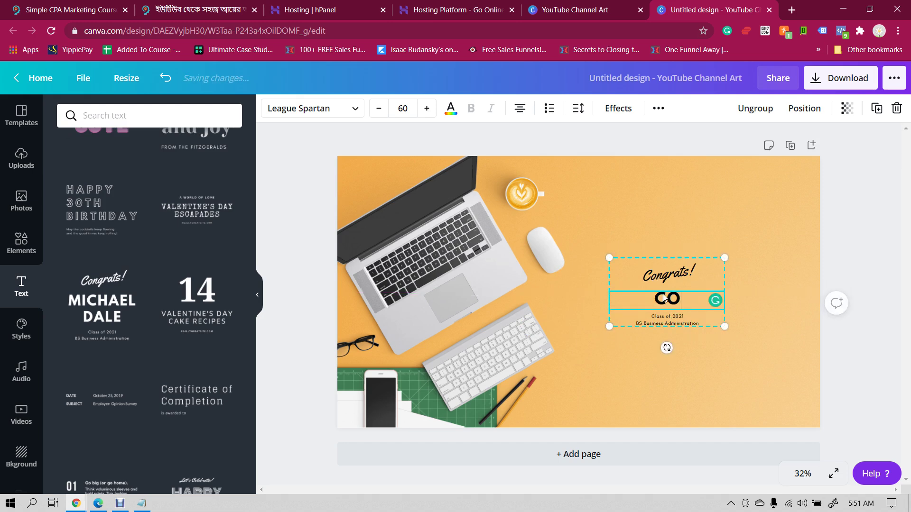
{"action": "type", "text": "MPUTERL"}
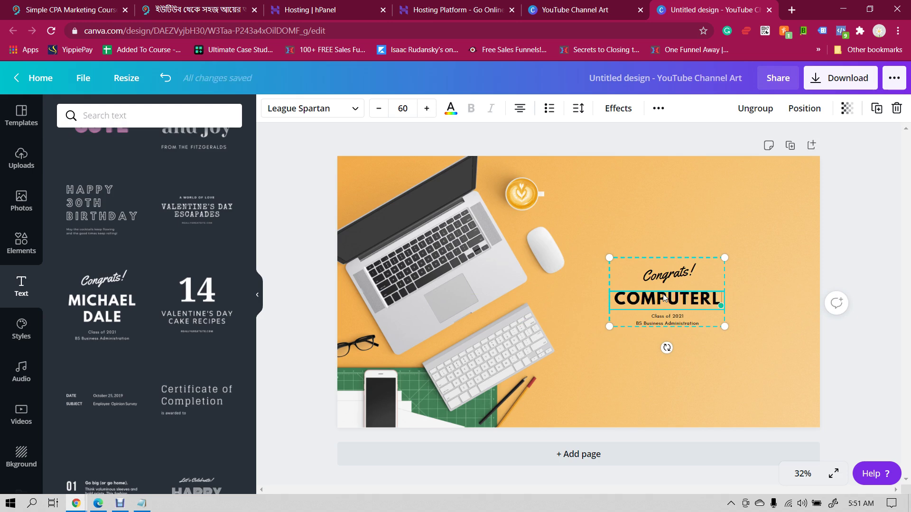
{"action": "key", "text": "BackSpace"}
{"action": "type", "text": "LER"}
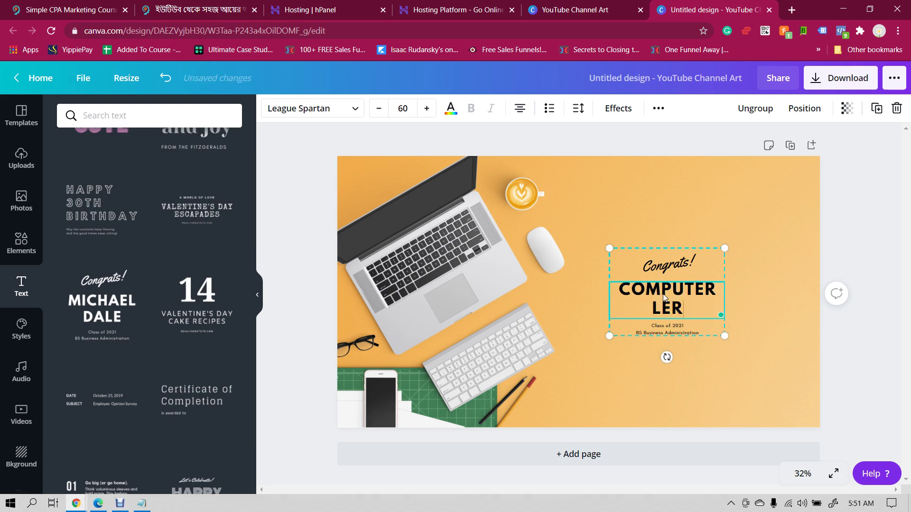
{"action": "type", "text": "NING"}
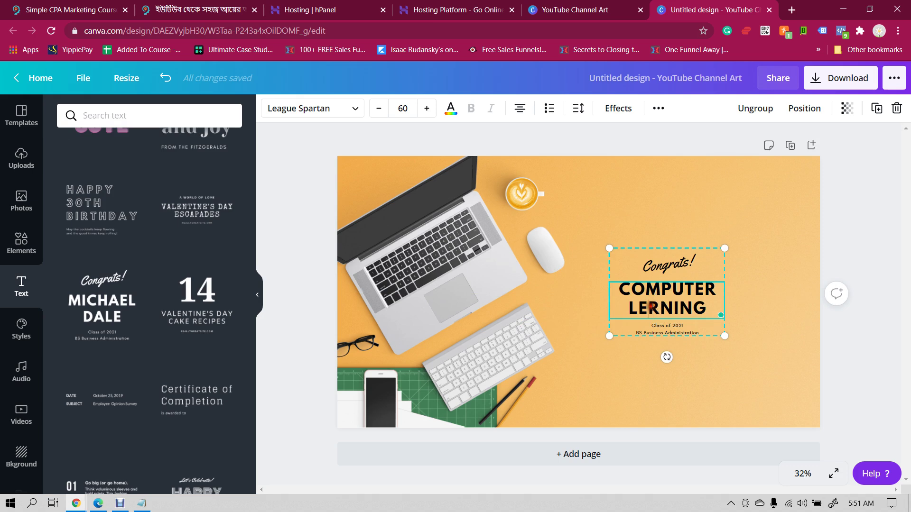
{"action": "left_click", "coordinate": [650, 308]}
{"action": "type", "text": "A"}
{"action": "left_click", "coordinate": [774, 306]}
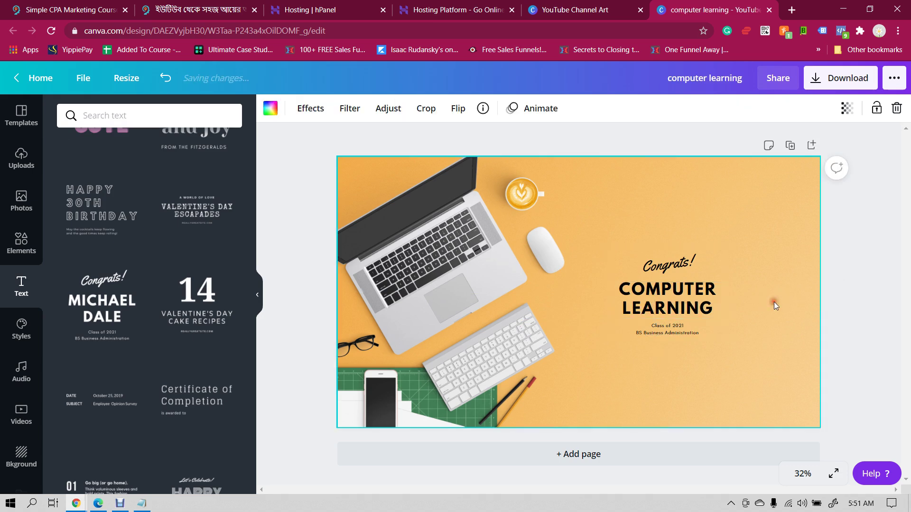
- Delete the Congrats! and Class of 2021 lines from the template
{"action": "left_click", "coordinate": [659, 266]}
{"action": "left_click", "coordinate": [904, 109]}
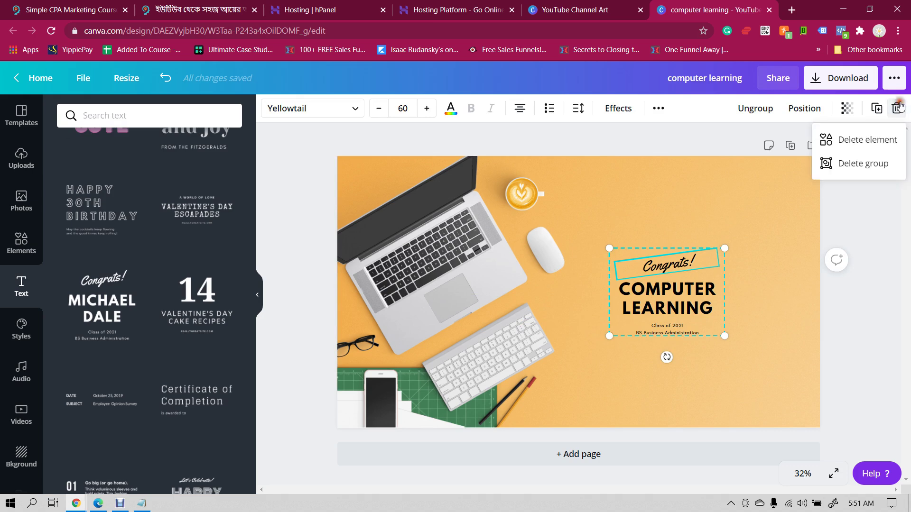
{"action": "left_click", "coordinate": [864, 138]}
{"action": "left_click", "coordinate": [690, 326]}
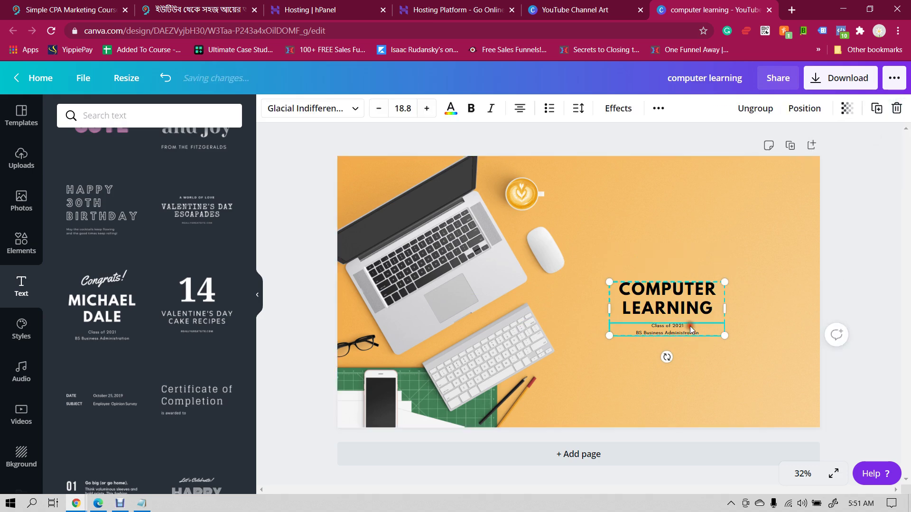
{"action": "left_click", "coordinate": [897, 108]}
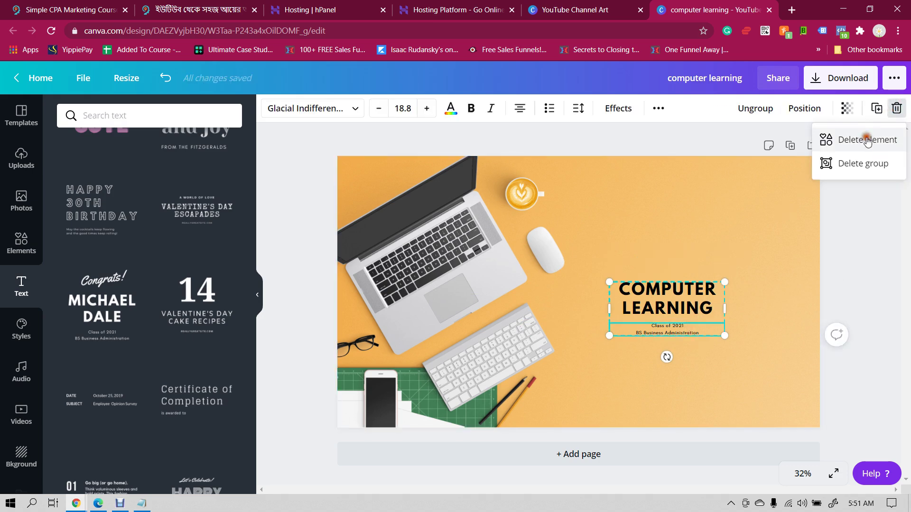
{"action": "left_click", "coordinate": [871, 138]}
- Enlarge the COMPUTER LEARNING heading to size 105 and move it to start at page centre
{"action": "left_click_drag", "start_coordinate": [725, 280], "coordinate": [803, 228]}
{"action": "left_click", "coordinate": [801, 259]}
{"action": "left_click_drag", "start_coordinate": [746, 301], "coordinate": [713, 300]}
- Download the finished banner design as a PNG
{"action": "left_click", "coordinate": [824, 169]}
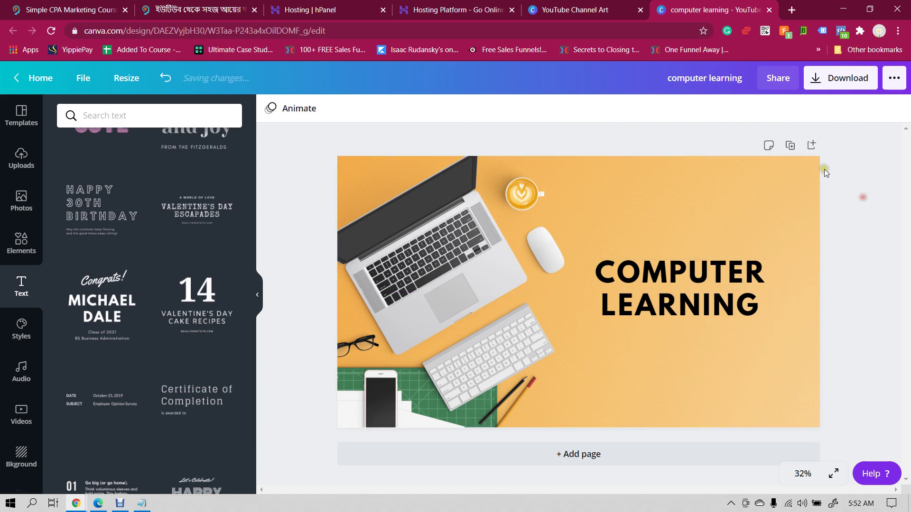
{"action": "left_click", "coordinate": [838, 79]}
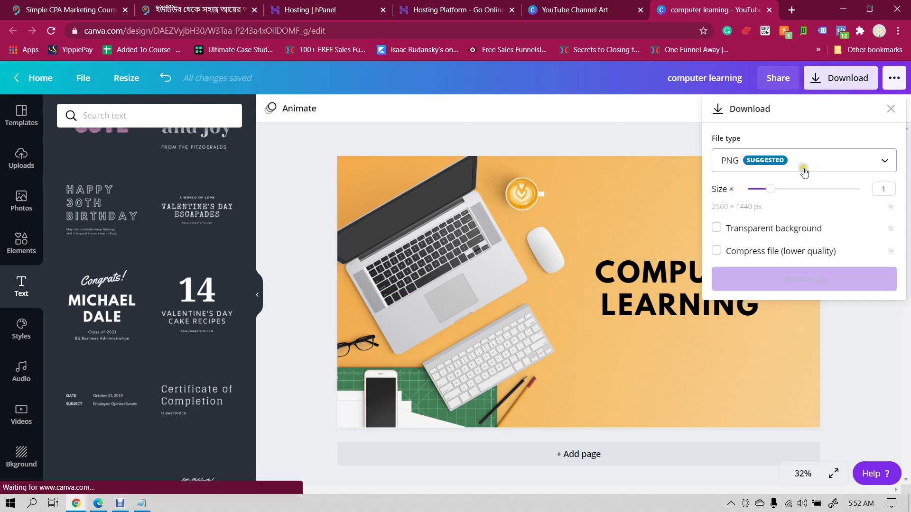
{"action": "left_click", "coordinate": [803, 280]}
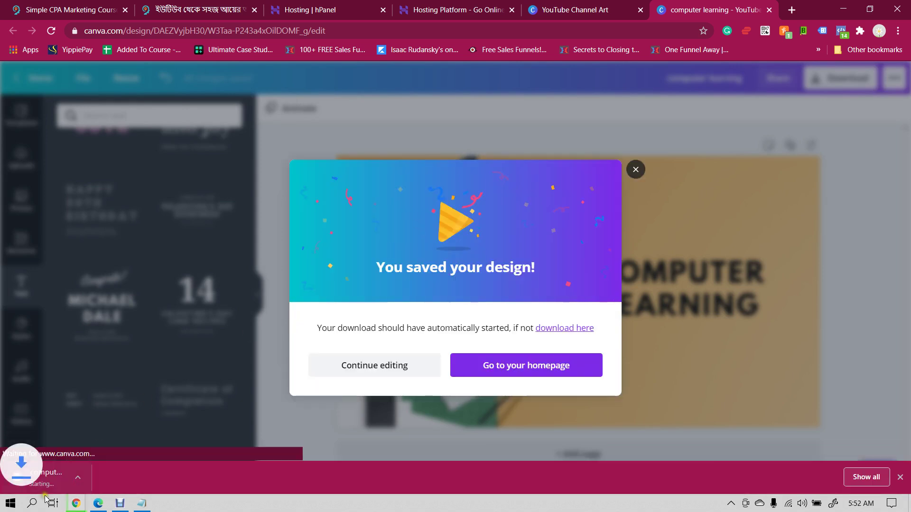
- Switch back to YouTube Studio's customization window and start uploading a new banner image
{"action": "mouse_move", "coordinate": [76, 503]}
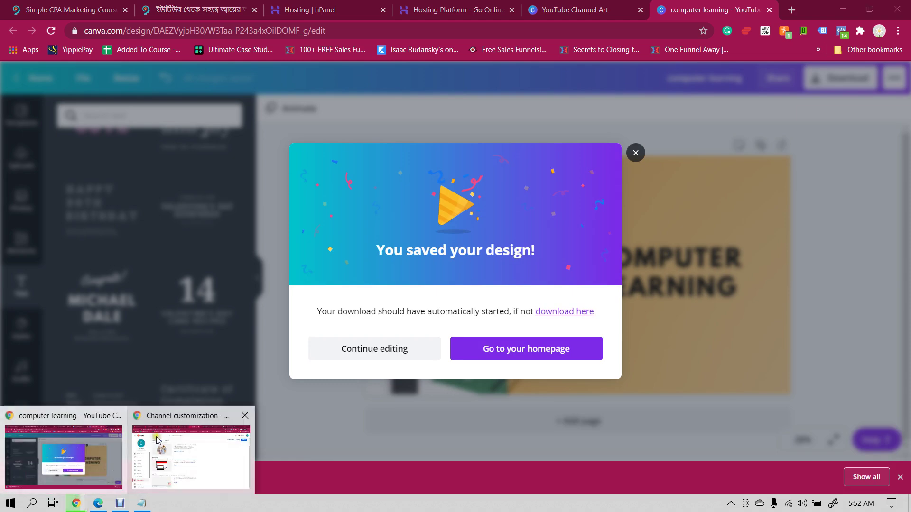
{"action": "left_click", "coordinate": [162, 436]}
{"action": "left_click", "coordinate": [331, 307]}
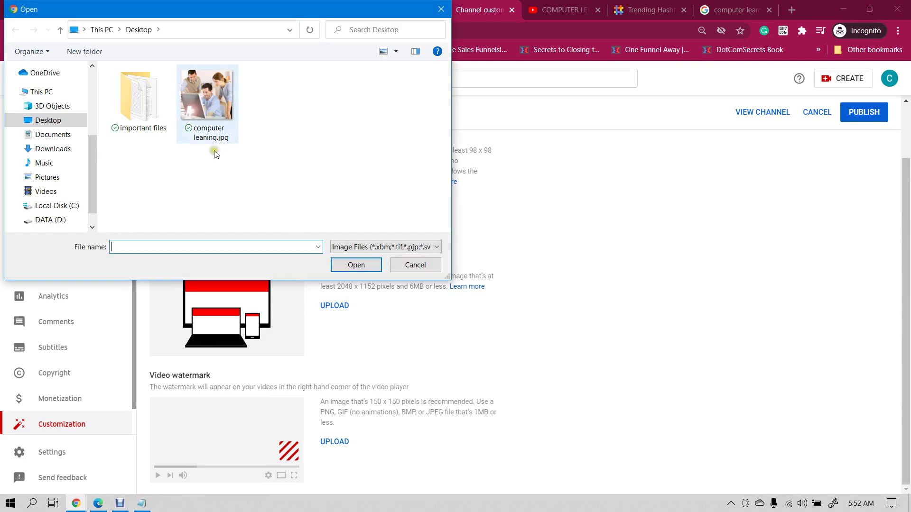
- Open the downloaded banner PNG from Downloads and begin adjusting its crop area
{"action": "left_click", "coordinate": [57, 150]}
{"action": "double_click", "coordinate": [142, 112]}
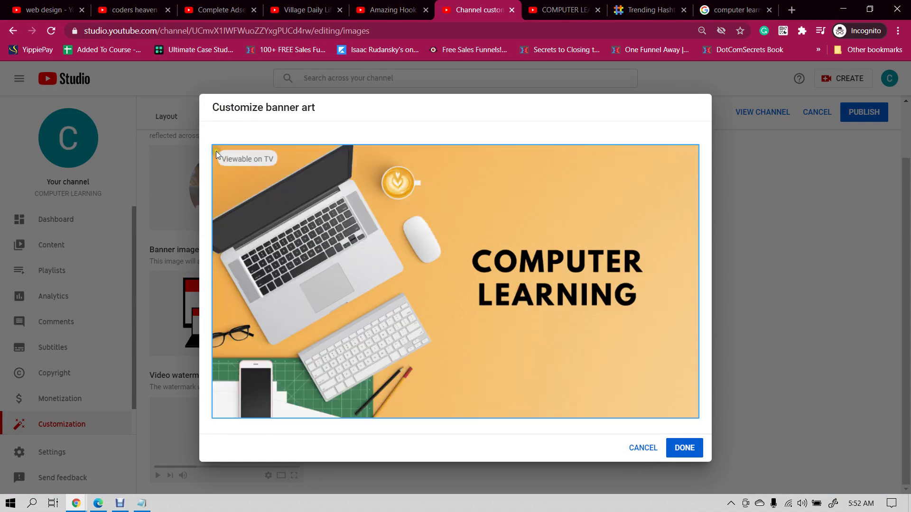
{"action": "left_click_drag", "start_coordinate": [212, 145], "coordinate": [268, 177]}
{"action": "left_click_drag", "start_coordinate": [299, 191], "coordinate": [311, 198]}
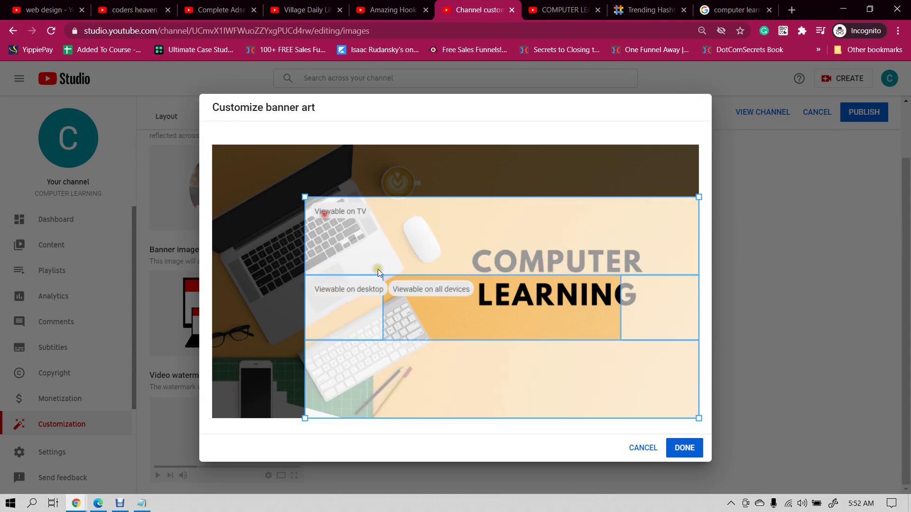
{"action": "left_click_drag", "start_coordinate": [469, 305], "coordinate": [494, 277]}
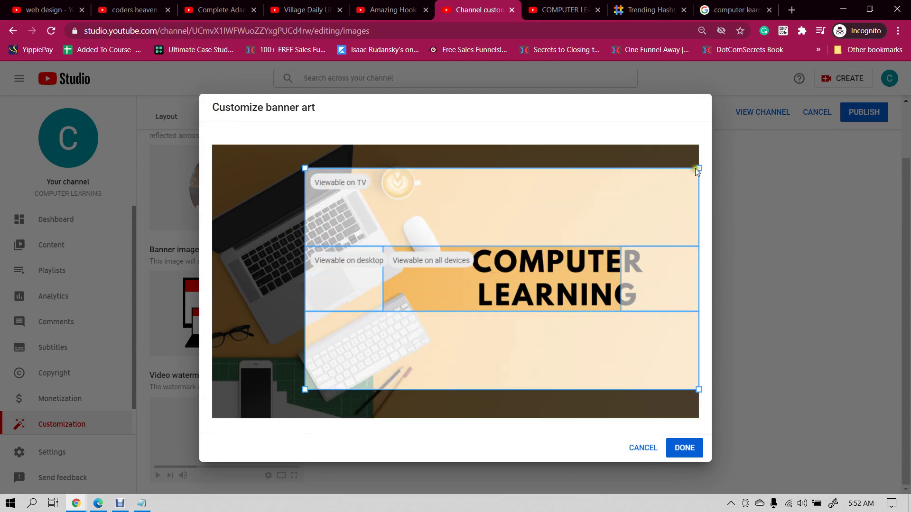
{"action": "left_click_drag", "start_coordinate": [698, 168], "coordinate": [640, 202]}
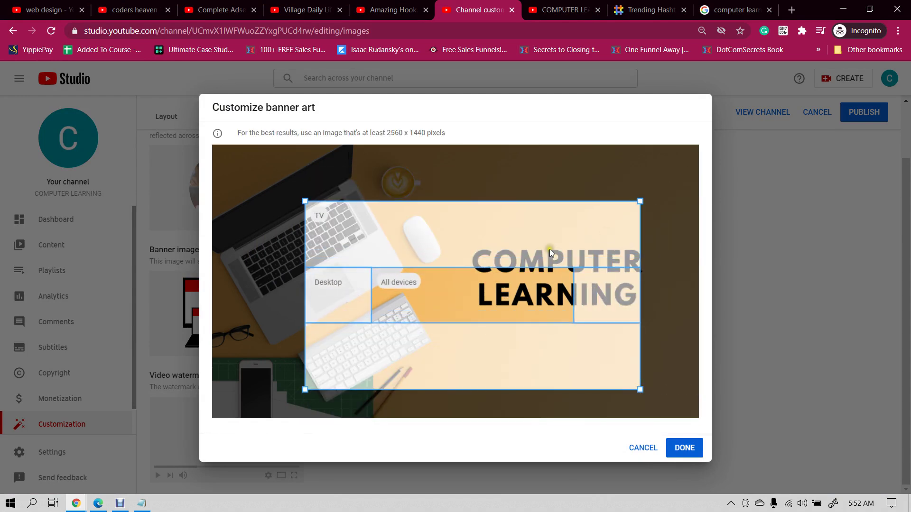
{"action": "left_click_drag", "start_coordinate": [550, 249], "coordinate": [614, 228]}
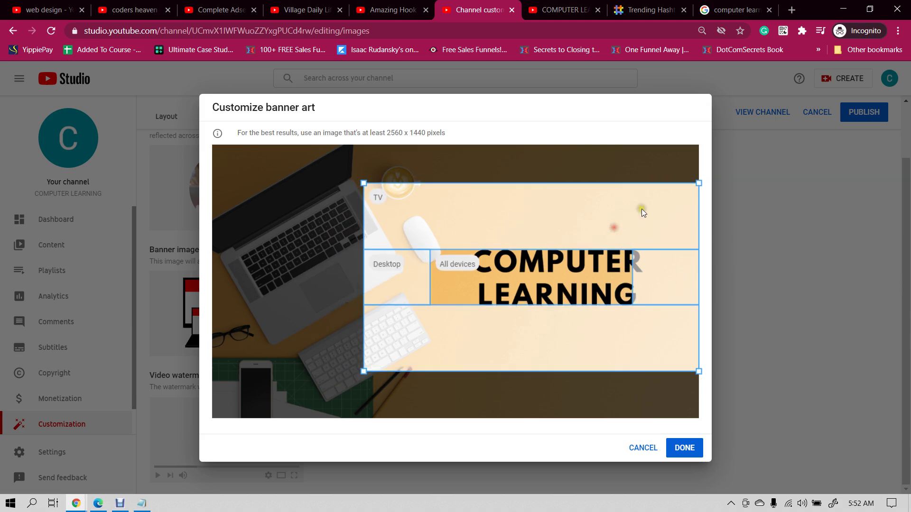
{"action": "left_click_drag", "start_coordinate": [698, 183], "coordinate": [679, 193]}
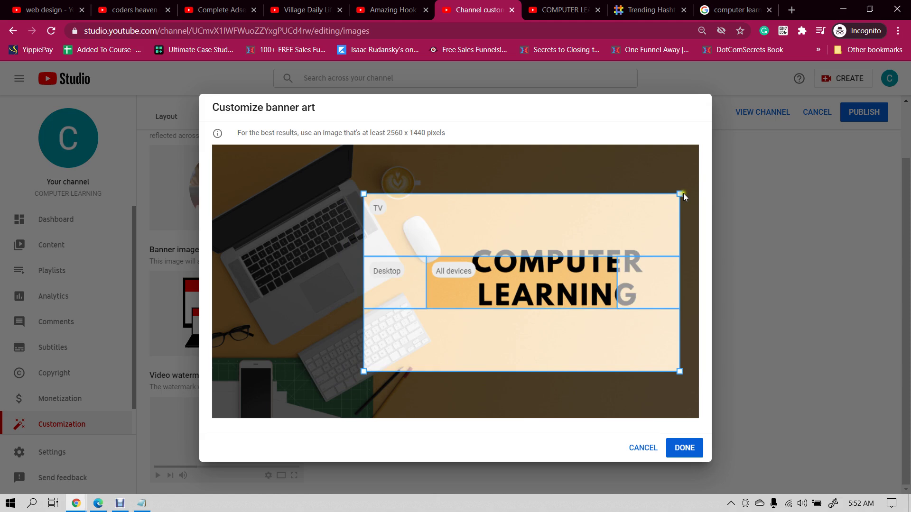
{"action": "left_click_drag", "start_coordinate": [679, 192], "coordinate": [660, 205]}
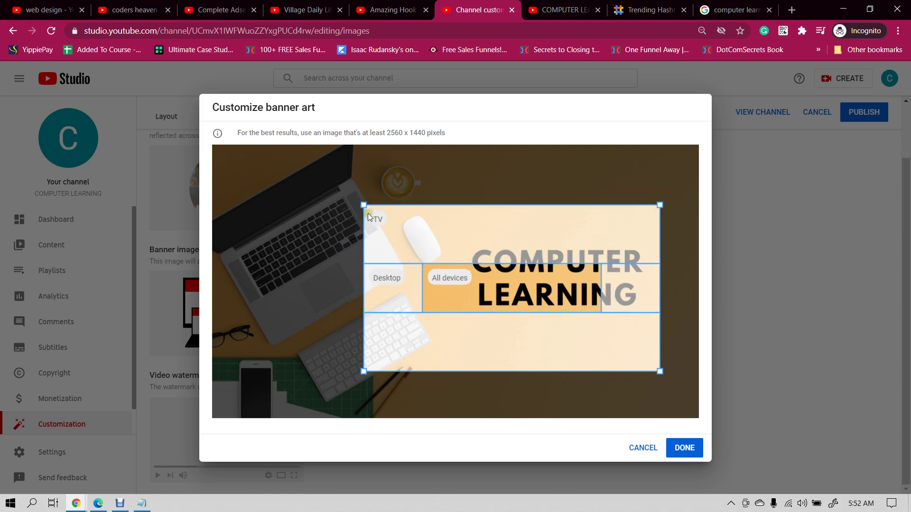
- Resize and shift the crop box until it covers the whole banner image
{"action": "left_click_drag", "start_coordinate": [364, 206], "coordinate": [341, 183]}
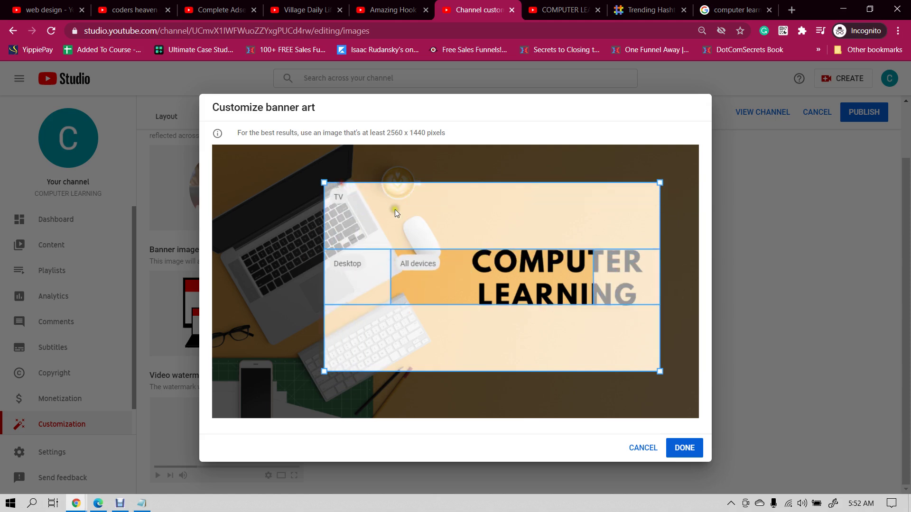
{"action": "left_click_drag", "start_coordinate": [465, 230], "coordinate": [520, 232]}
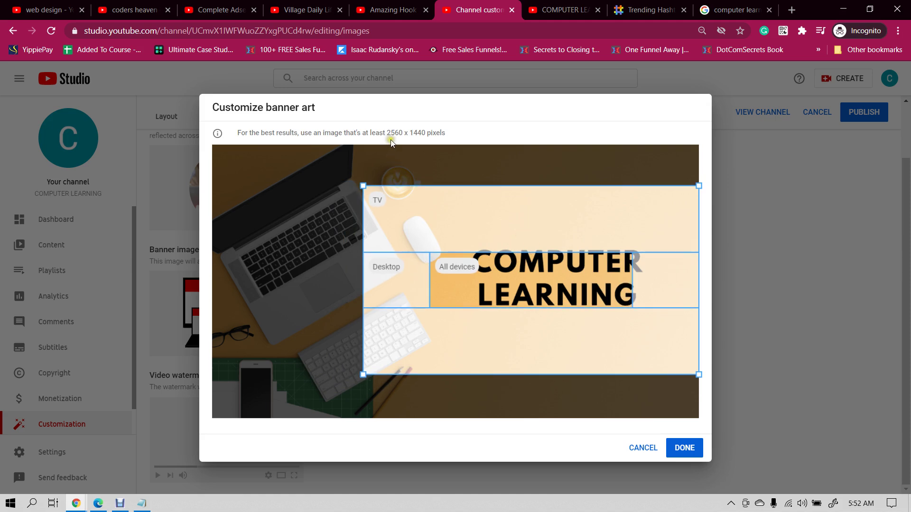
{"action": "left_click_drag", "start_coordinate": [363, 184], "coordinate": [331, 168]}
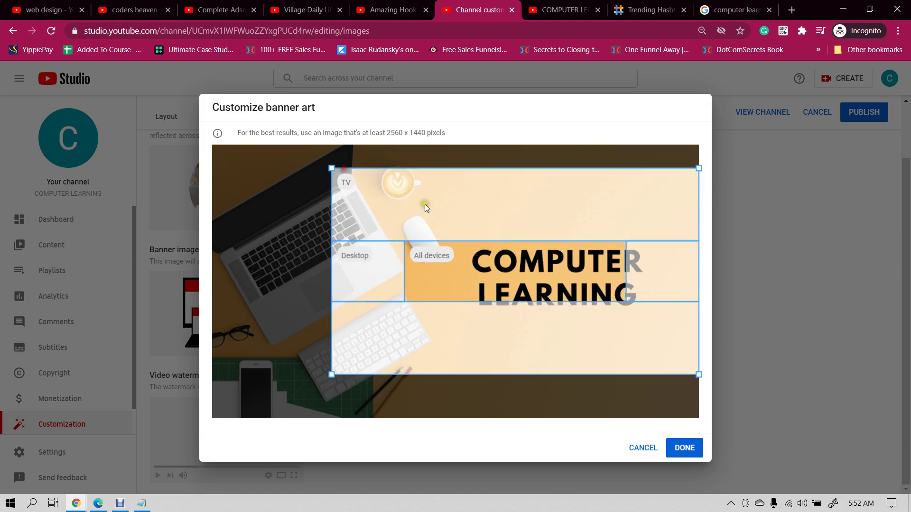
{"action": "mouse_move", "coordinate": [696, 169]}
{"action": "left_mouse_down"}
{"action": "mouse_move", "coordinate": [707, 177]}
{"action": "mouse_move", "coordinate": [683, 180]}
{"action": "left_mouse_up"}
{"action": "left_click_drag", "start_coordinate": [538, 209], "coordinate": [568, 212]}
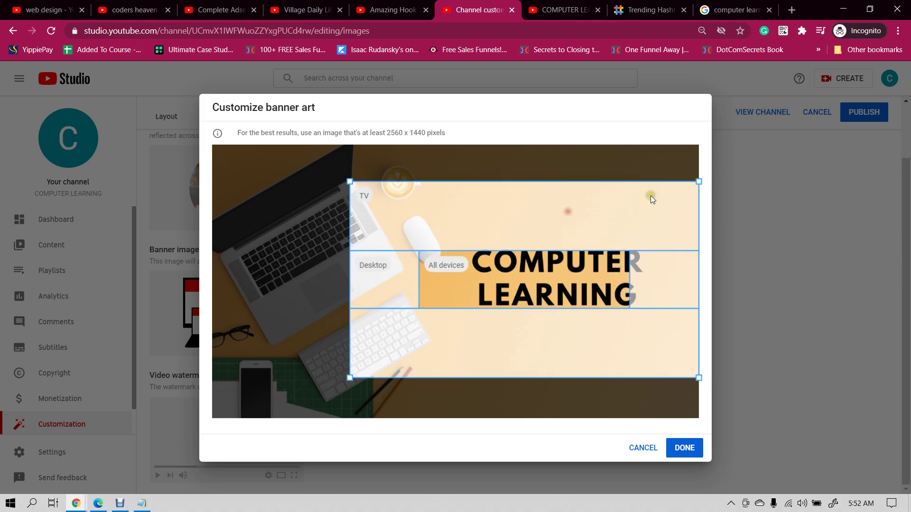
{"action": "left_click_drag", "start_coordinate": [675, 186], "coordinate": [658, 198]}
{"action": "left_click_drag", "start_coordinate": [583, 228], "coordinate": [634, 221]}
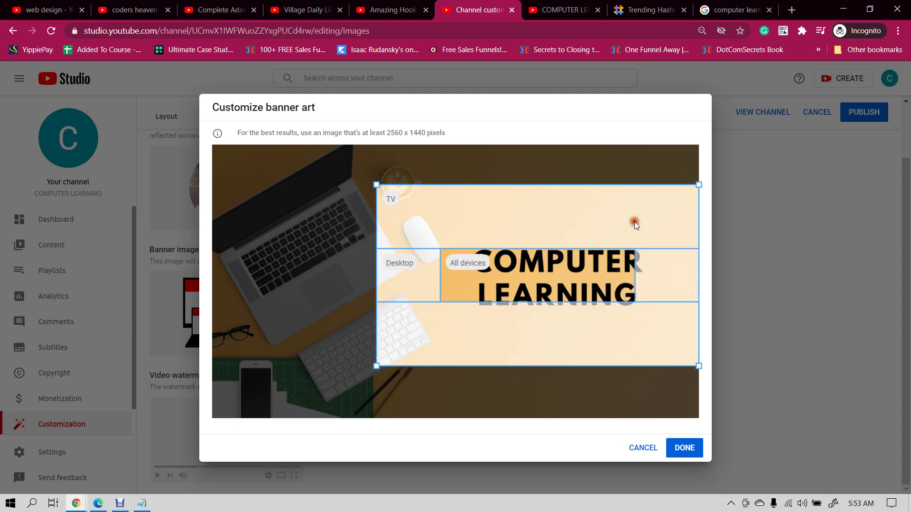
{"action": "left_click_drag", "start_coordinate": [378, 184], "coordinate": [199, 163]}
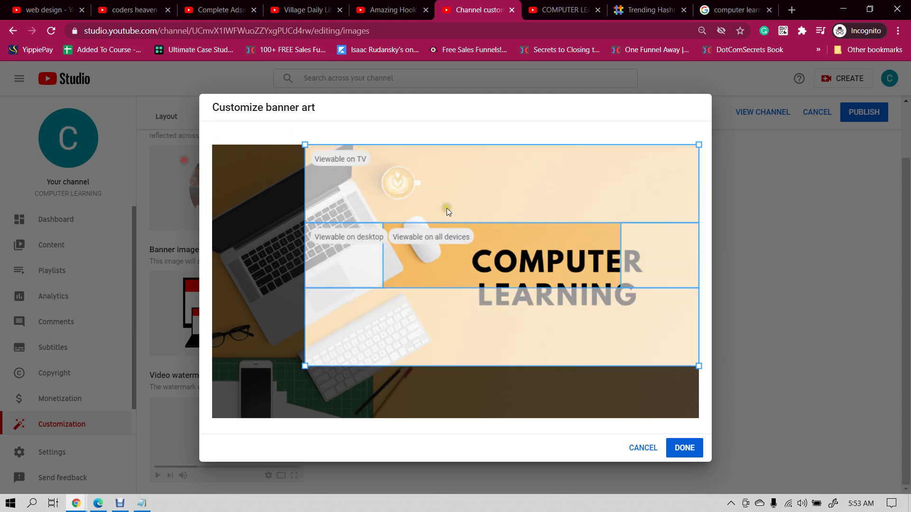
{"action": "left_click_drag", "start_coordinate": [502, 205], "coordinate": [375, 167]}
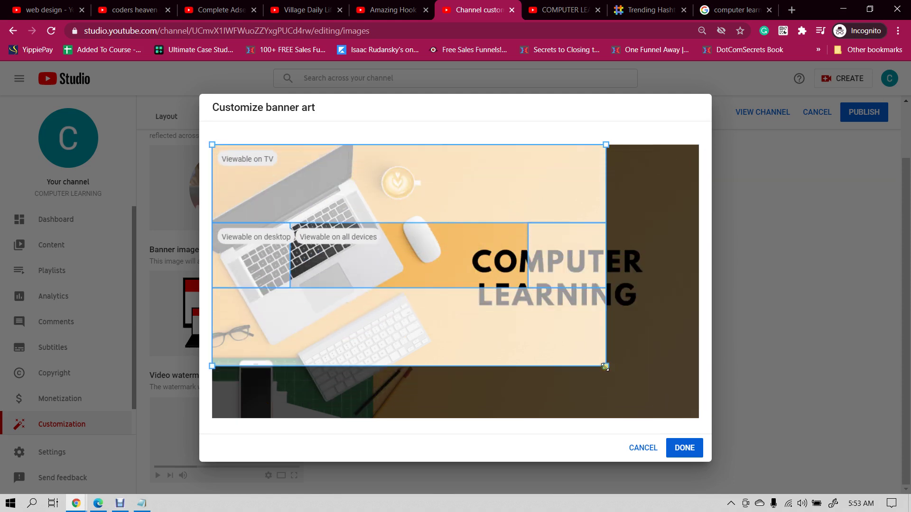
{"action": "left_click_drag", "start_coordinate": [605, 366], "coordinate": [750, 439]}
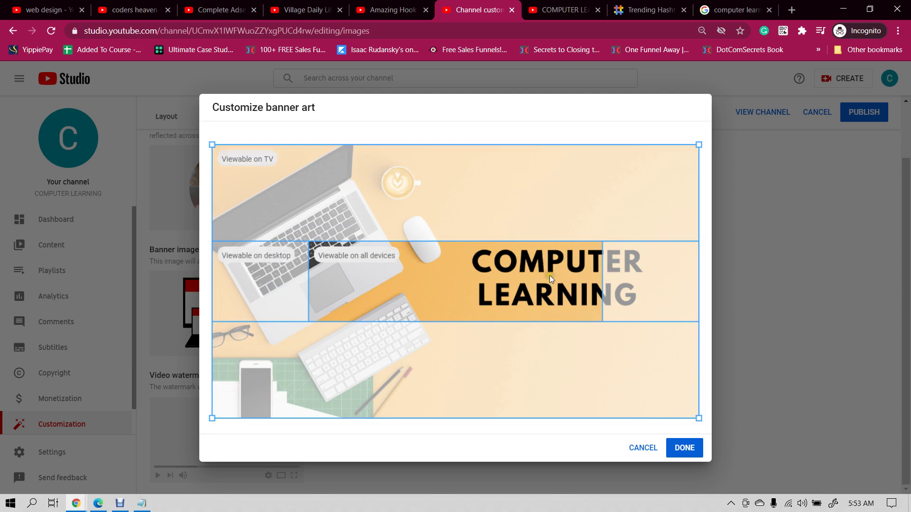
- Confirm the crop with DONE so the COMPUTER LEARNING banner appears under Banner image
{"action": "left_click", "coordinate": [690, 449]}
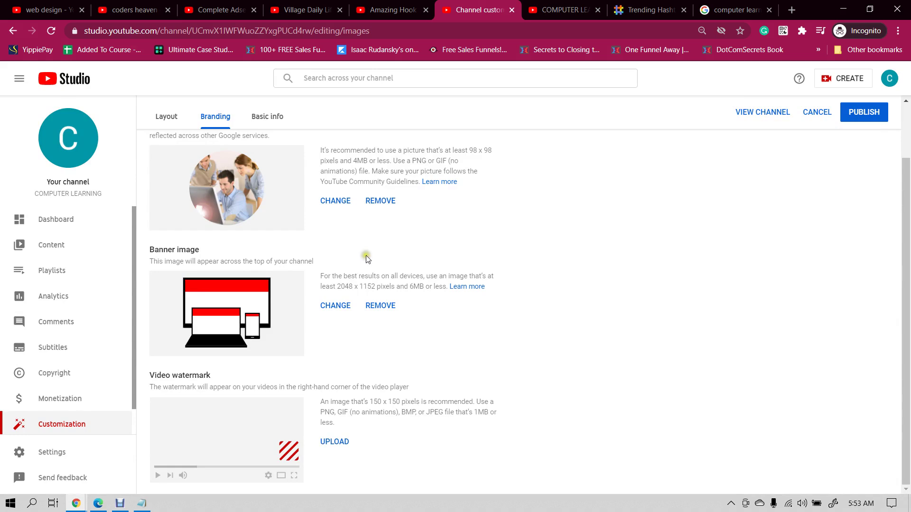
{"action": "left_click", "coordinate": [398, 309]}
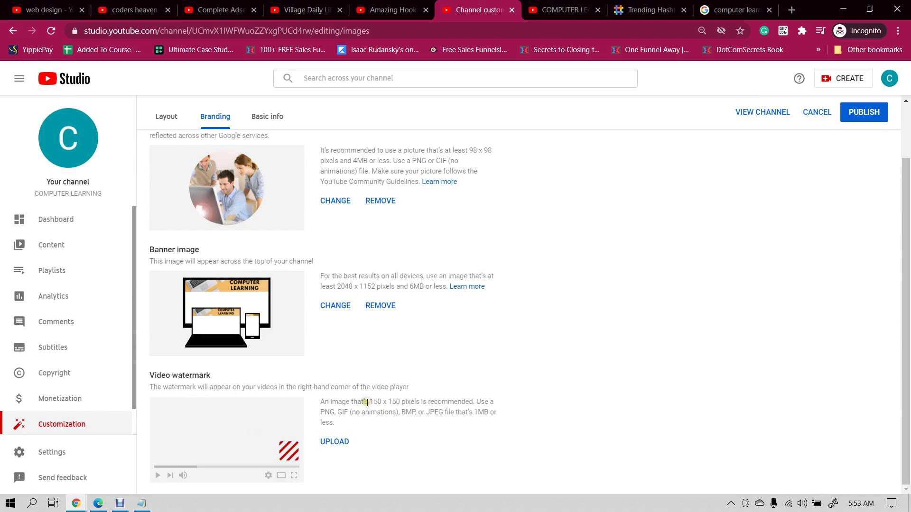
- Replace the Google Images query with 'subs' to find Subscribe button images
{"action": "left_click", "coordinate": [736, 9]}
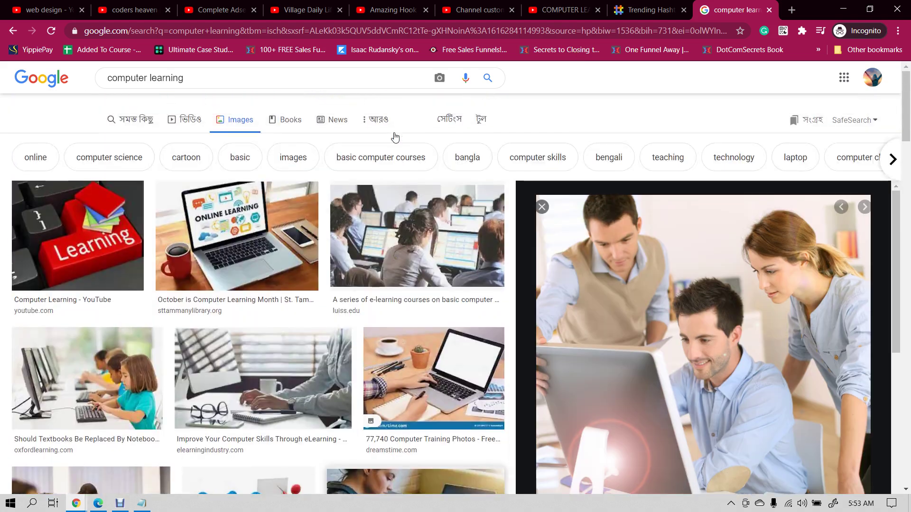
{"action": "triple_click", "coordinate": [259, 88]}
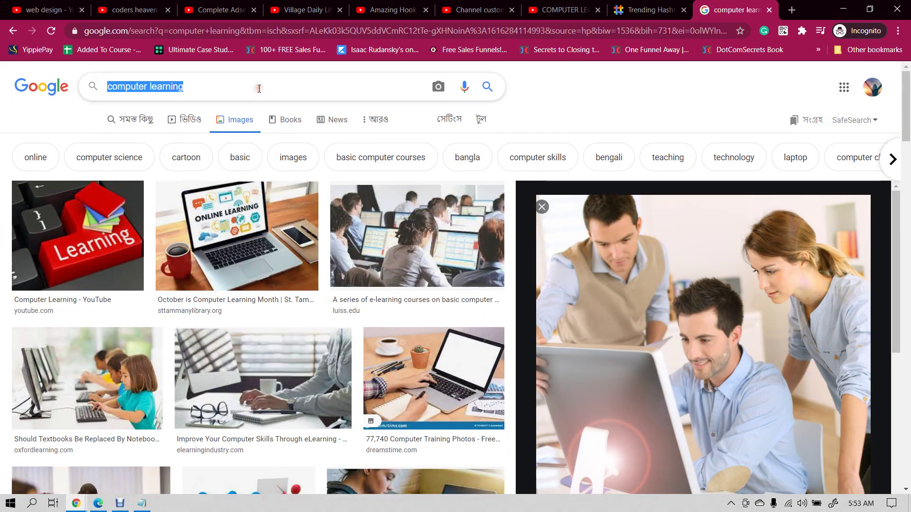
{"action": "type", "text": "subscribe"}
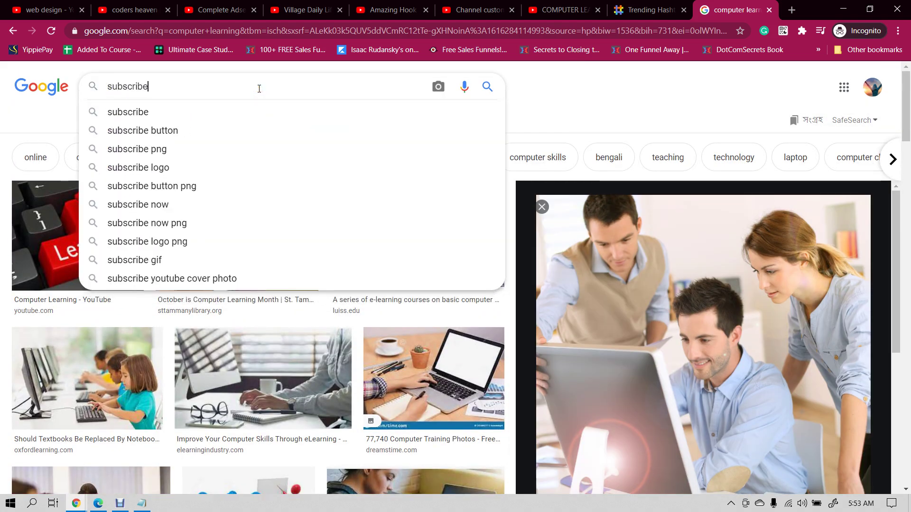
{"action": "key", "text": "Return"}
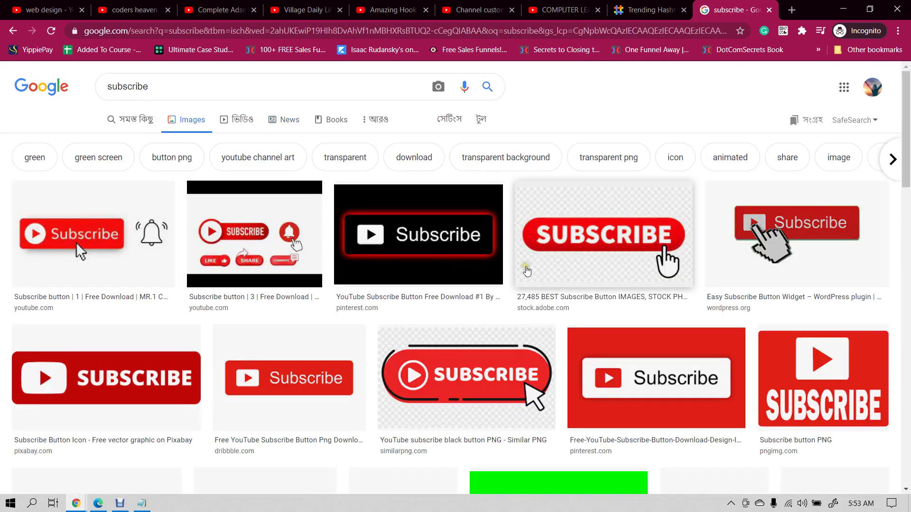
{"action": "scroll", "coordinate": [527, 270], "scroll_direction": "down", "scroll_amount": 1}
{"action": "scroll", "coordinate": [526, 271], "scroll_direction": "down", "scroll_amount": 3}
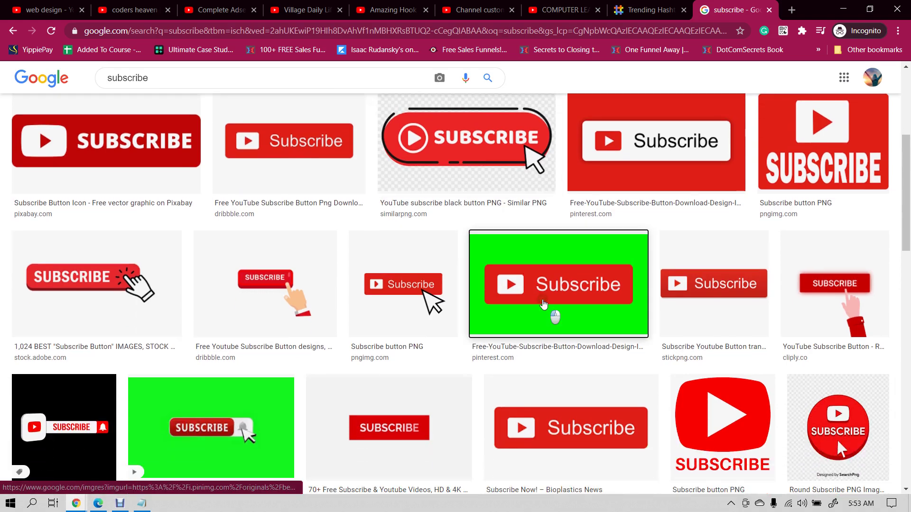
- Save the green Subscribe button image as subs.jpg and return to the channel customization page
{"action": "left_click", "coordinate": [543, 304]}
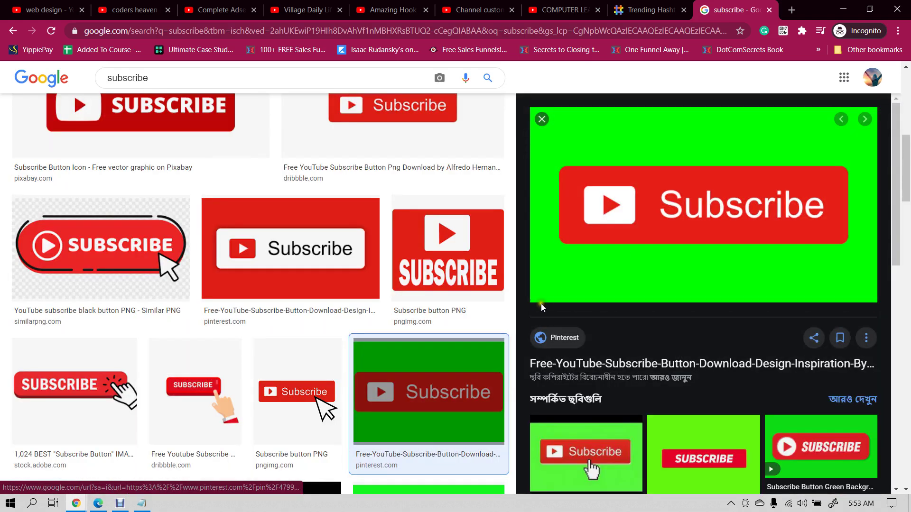
{"action": "right_click", "coordinate": [670, 203]}
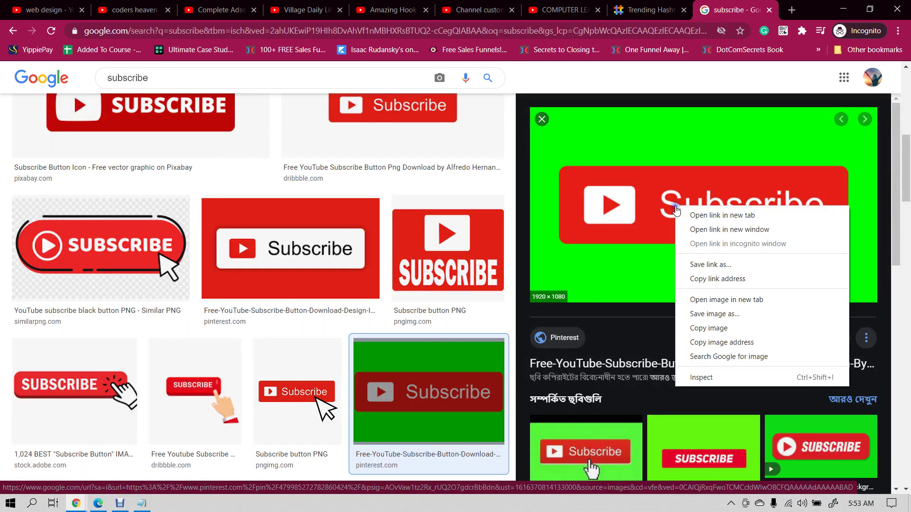
{"action": "left_click", "coordinate": [705, 317]}
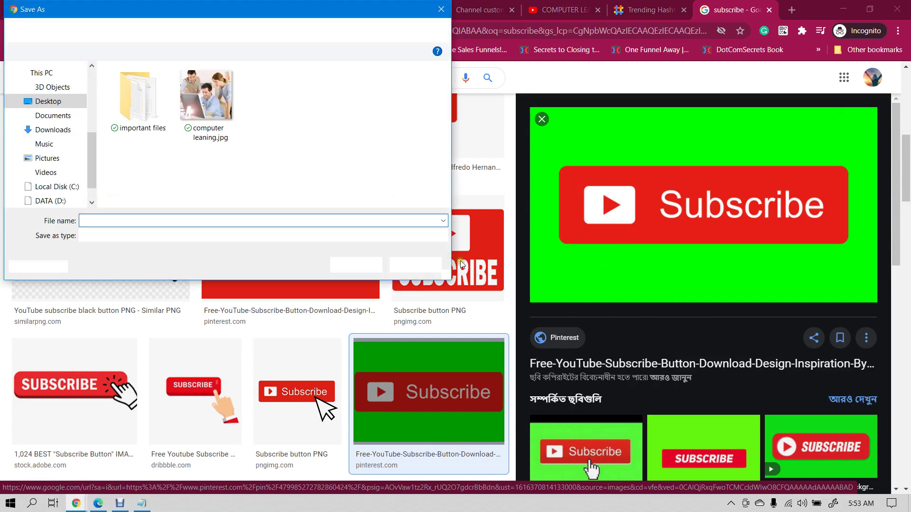
{"action": "type", "text": "subs"}
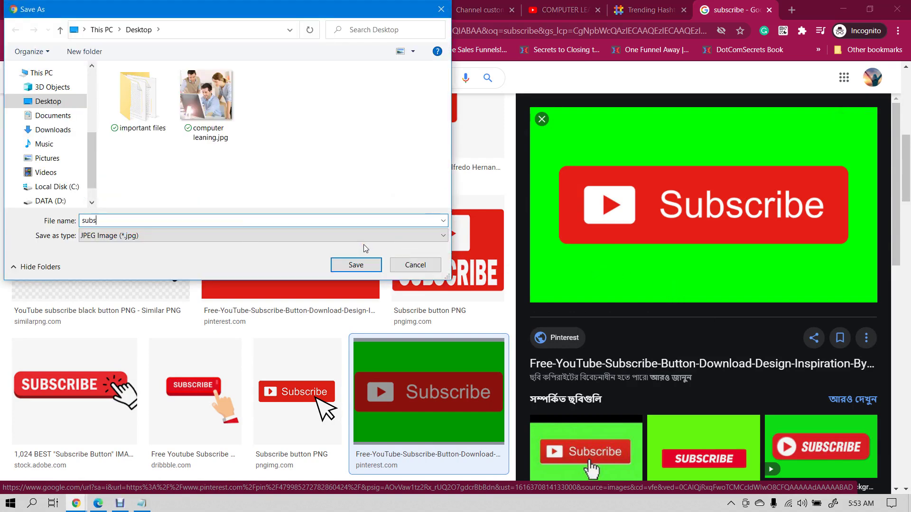
{"action": "left_click", "coordinate": [353, 266]}
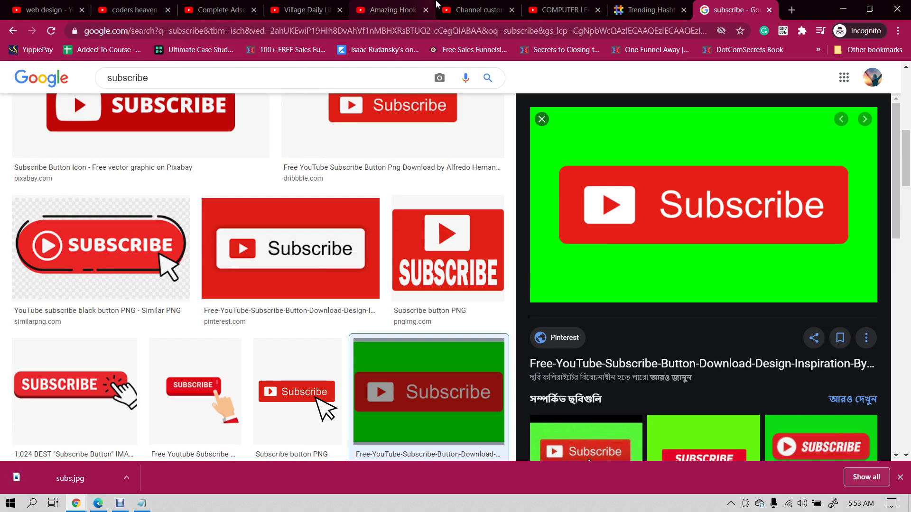
{"action": "left_click", "coordinate": [437, 5]}
{"action": "scroll", "coordinate": [361, 365], "scroll_direction": "down", "scroll_amount": 1}
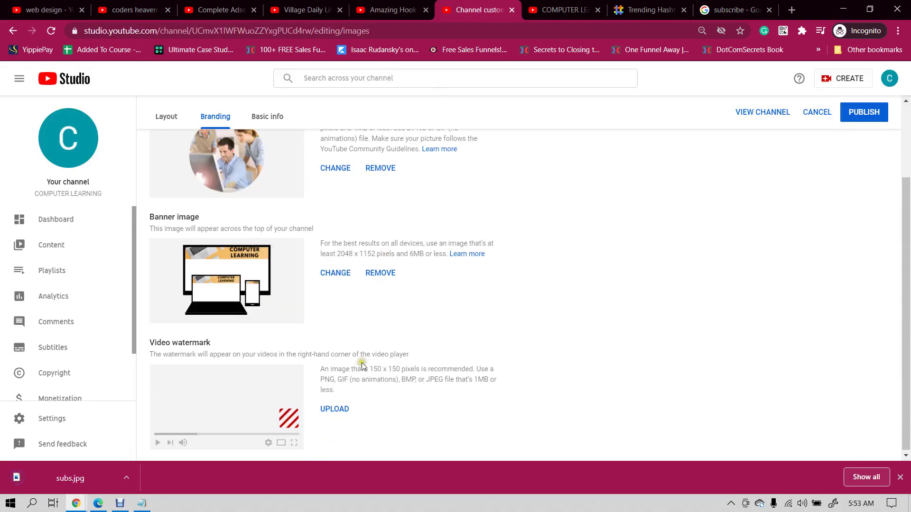
- Upload subs.jpg from the Desktop as the video watermark, cropped to the Subscribe button
{"action": "left_click", "coordinate": [334, 410]}
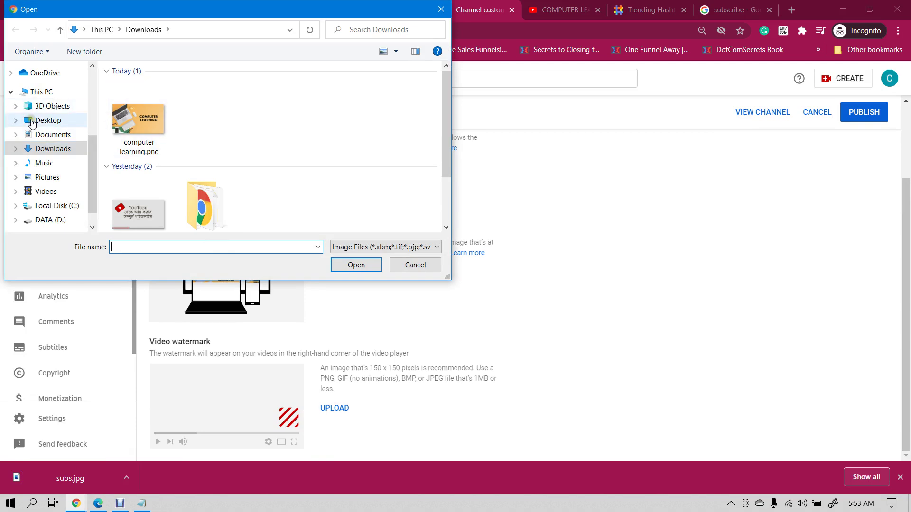
{"action": "left_click", "coordinate": [48, 120]}
{"action": "left_click", "coordinate": [277, 107]}
{"action": "double_click", "coordinate": [277, 107]}
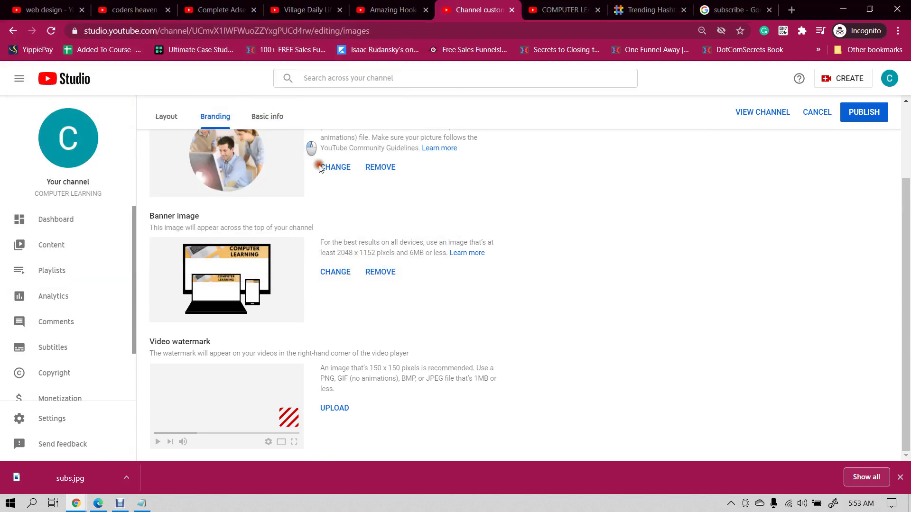
{"action": "left_click_drag", "start_coordinate": [474, 268], "coordinate": [516, 270]}
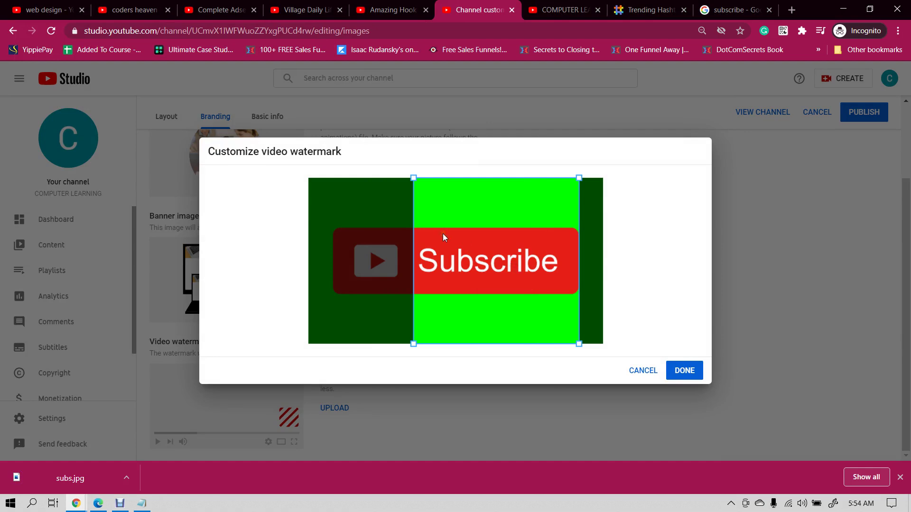
{"action": "left_click", "coordinate": [681, 370]}
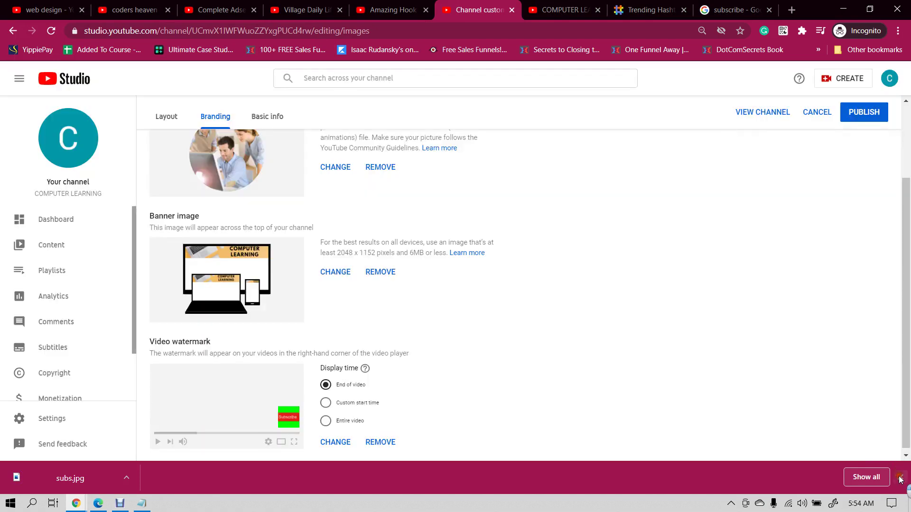
- Show the watermark for the entire video and publish the branding changes
{"action": "left_click", "coordinate": [899, 476]}
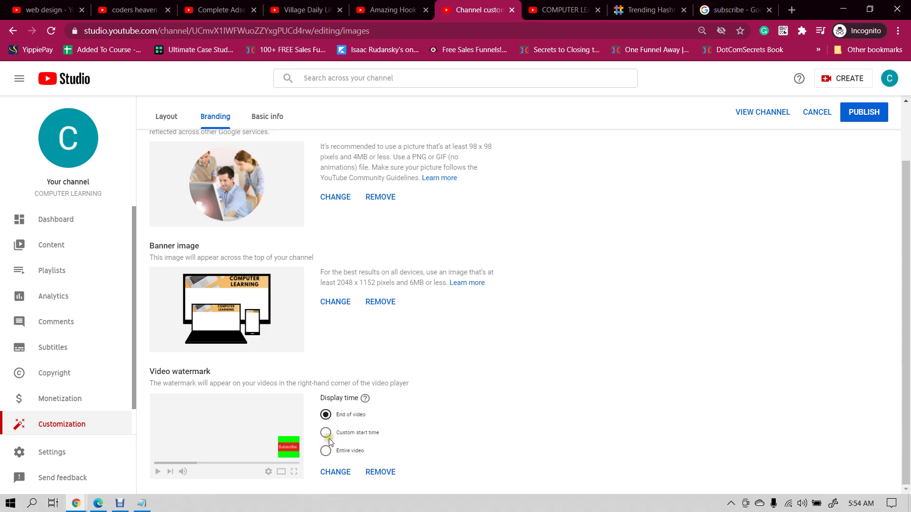
{"action": "left_click", "coordinate": [326, 451]}
{"action": "left_click", "coordinate": [864, 112]}
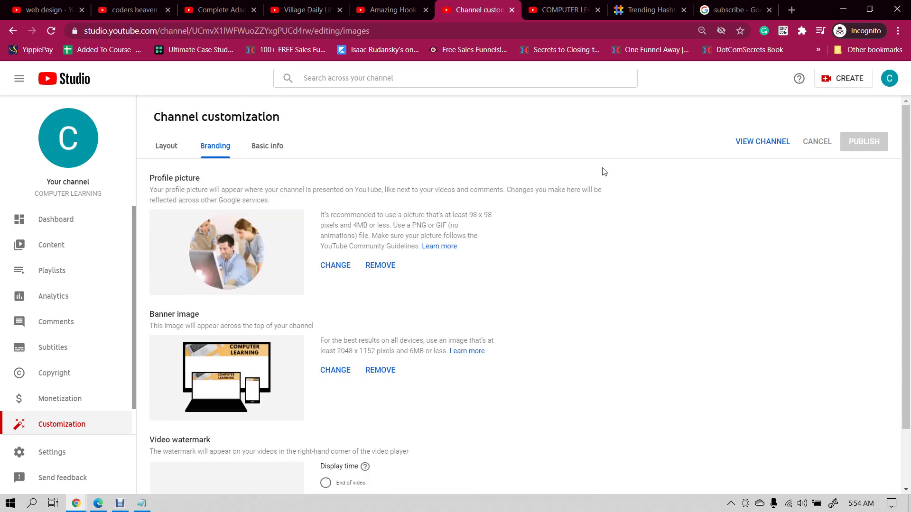
- Begin the channel description on the Basic info tab with 'This channel is created to'
{"action": "left_click", "coordinate": [268, 144]}
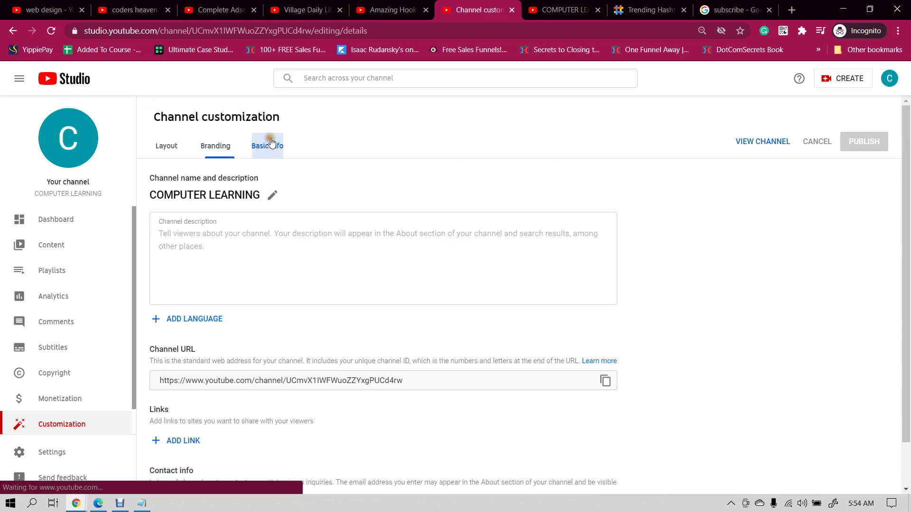
{"action": "left_click", "coordinate": [213, 246]}
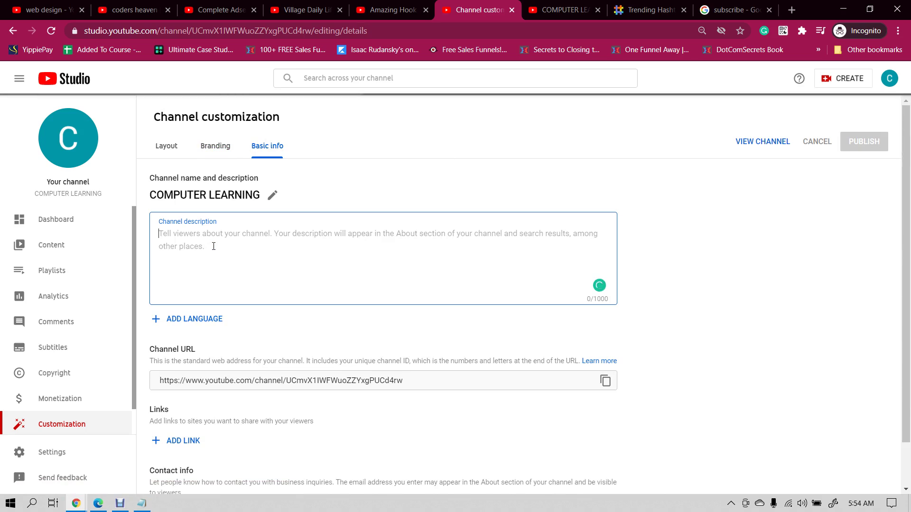
{"action": "type", "text": "This c"}
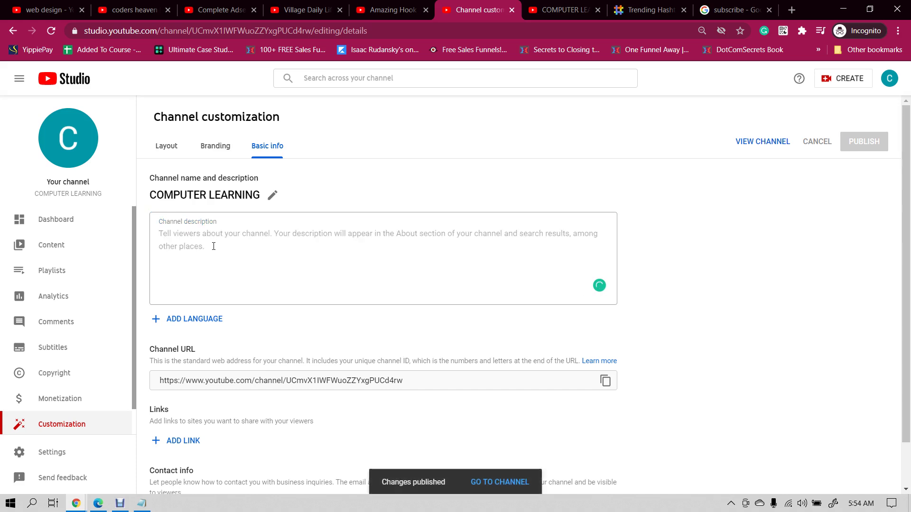
{"action": "left_click", "coordinate": [214, 246]}
{"action": "type", "text": "This"}
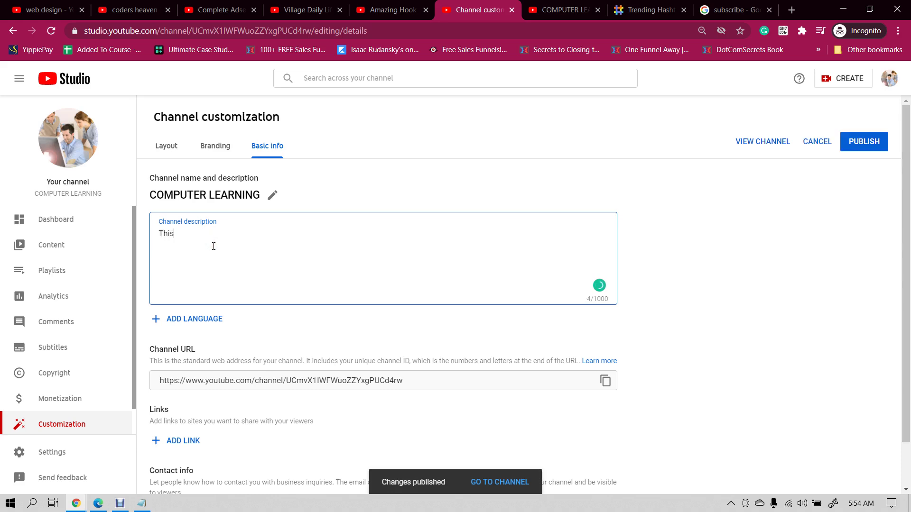
{"action": "type", "text": " channel is created to teach you how to operate your computer."}
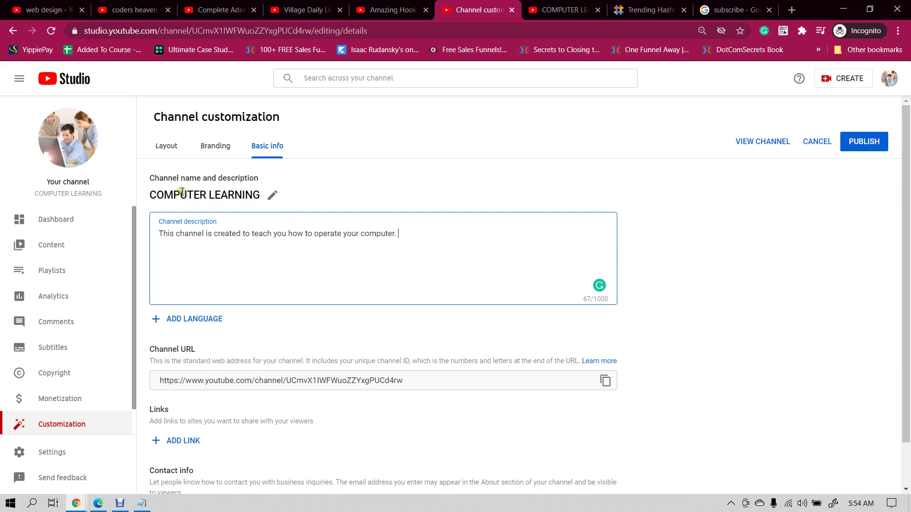
{"action": "left_click", "coordinate": [271, 195]}
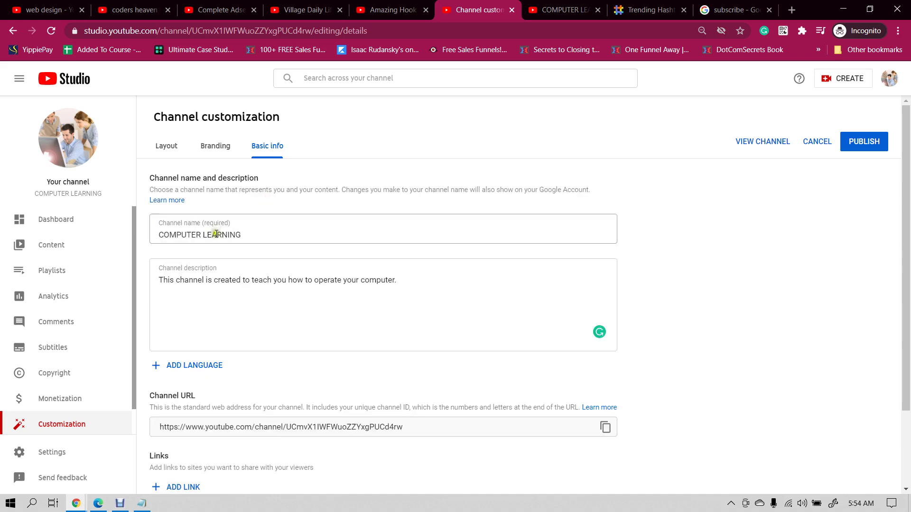
{"action": "left_click", "coordinate": [163, 282]}
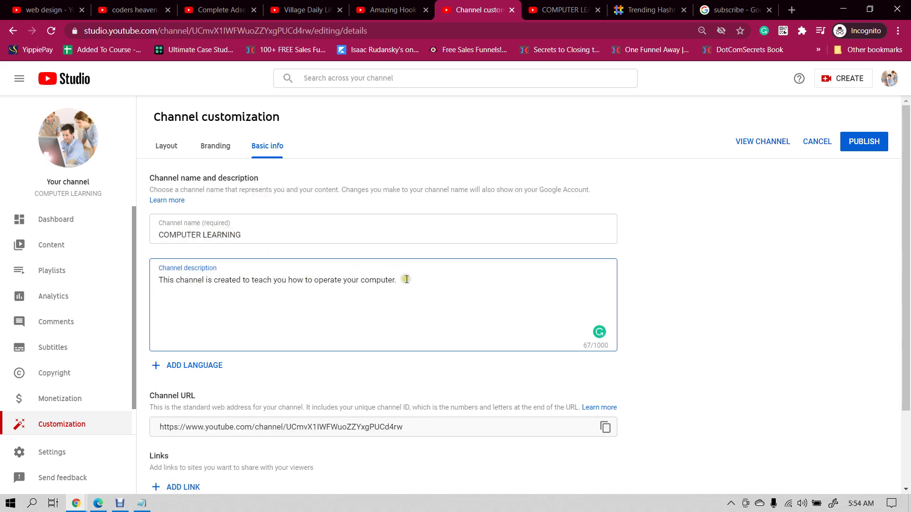
{"action": "scroll", "coordinate": [475, 269], "scroll_direction": "down", "scroll_amount": 2}
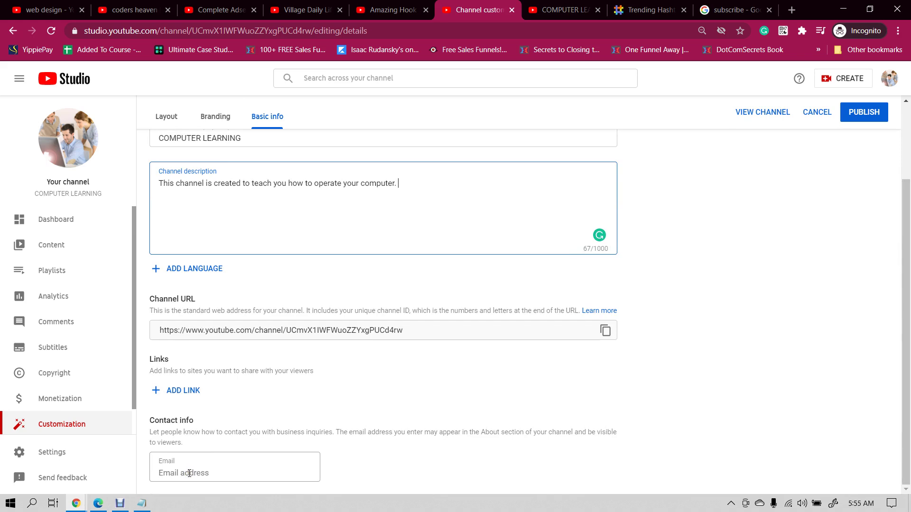
- Enter the channel's contact e-mail address and publish the basic info
{"action": "left_click", "coordinate": [189, 473]}
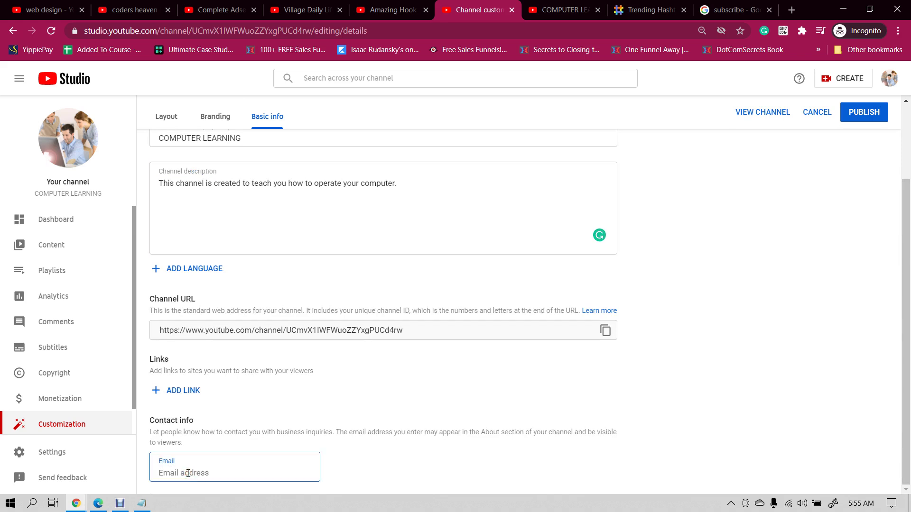
{"action": "type", "text": "rtn"}
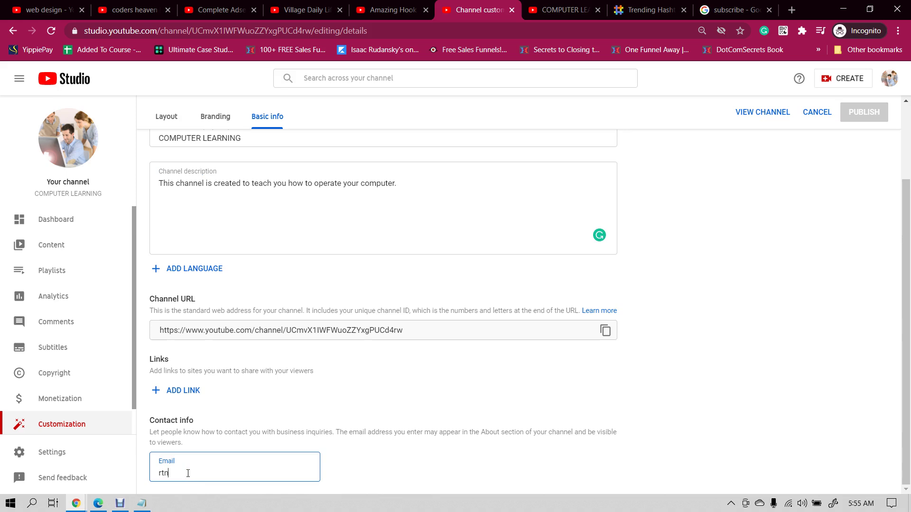
{"action": "key", "text": "BackSpace"}
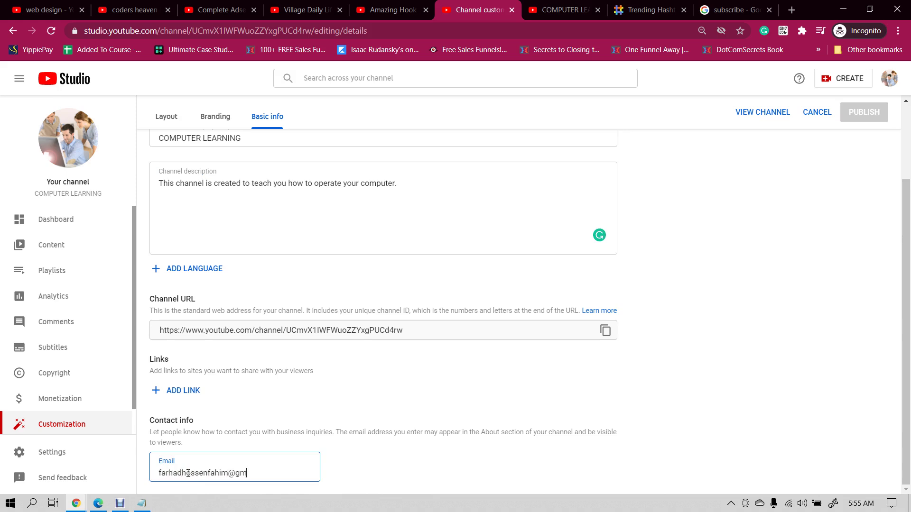
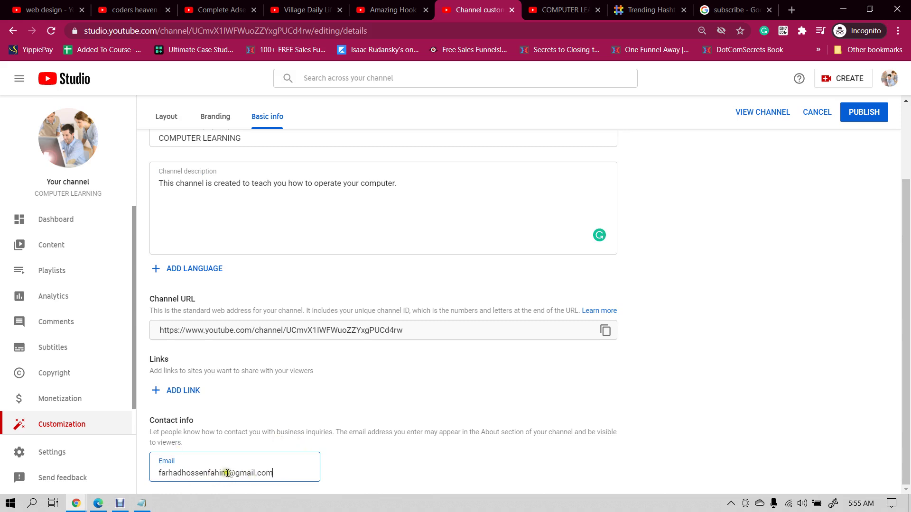
{"action": "left_click_drag", "start_coordinate": [227, 473], "coordinate": [206, 471]}
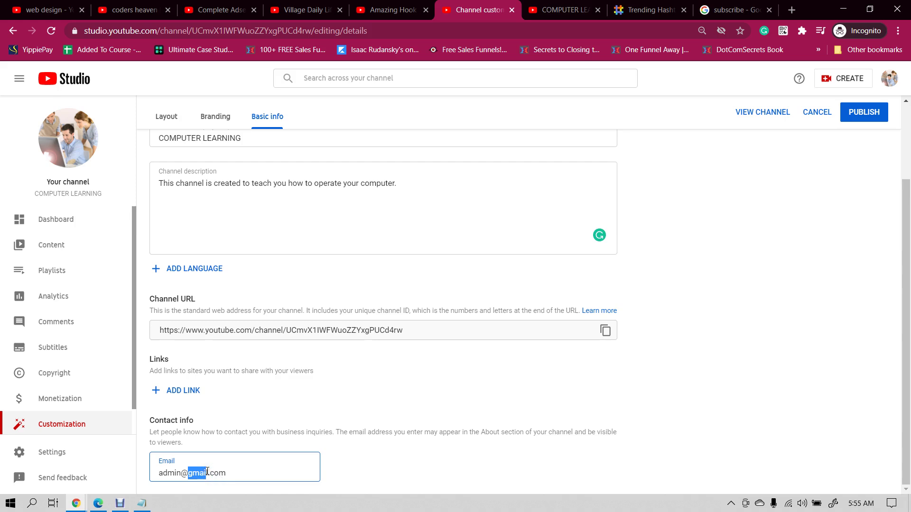
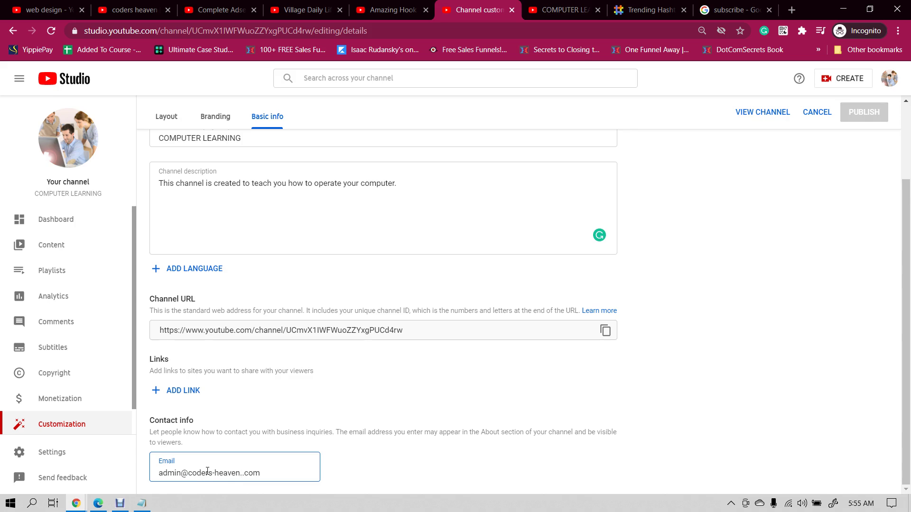
{"action": "scroll", "coordinate": [828, 203], "scroll_direction": "up", "scroll_amount": 2}
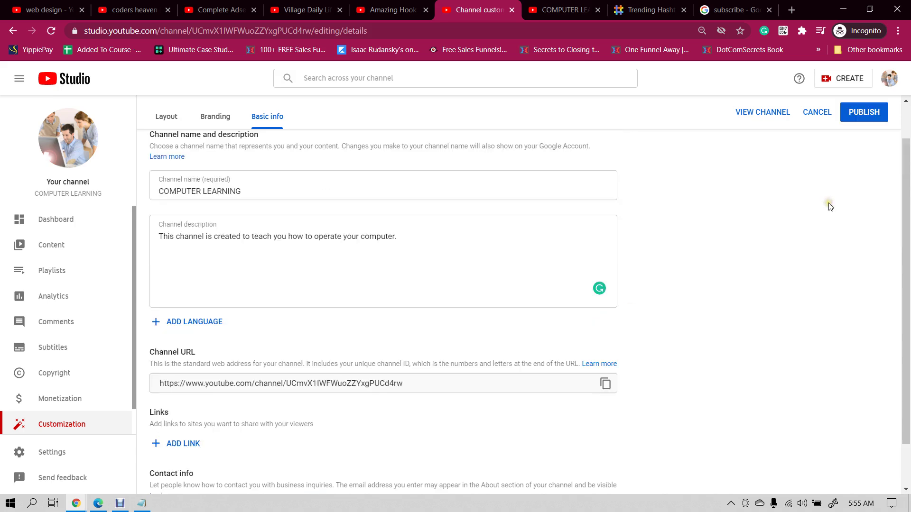
{"action": "left_click", "coordinate": [864, 140]}
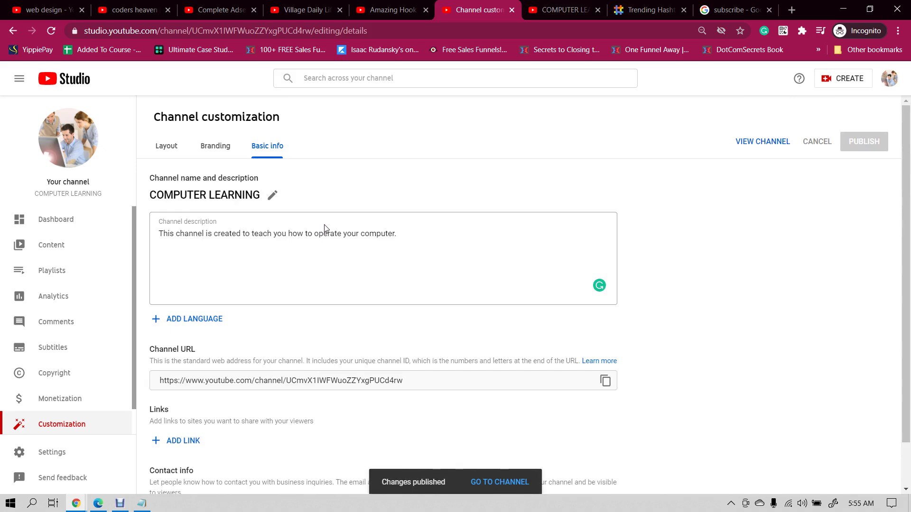
- Finish the Notepad checklist line '4. settings', then open Settings in YouTube Studio
{"action": "left_click", "coordinate": [141, 503]}
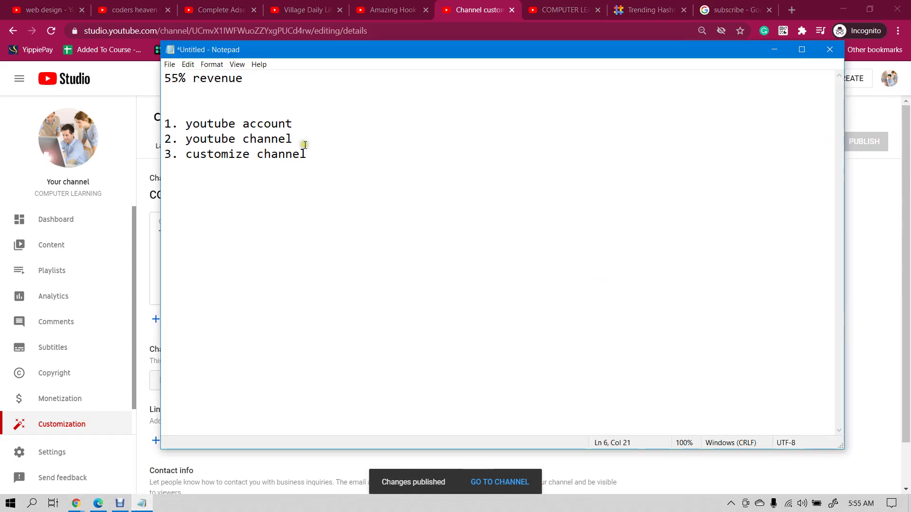
{"action": "key", "text": "alt+Tab"}
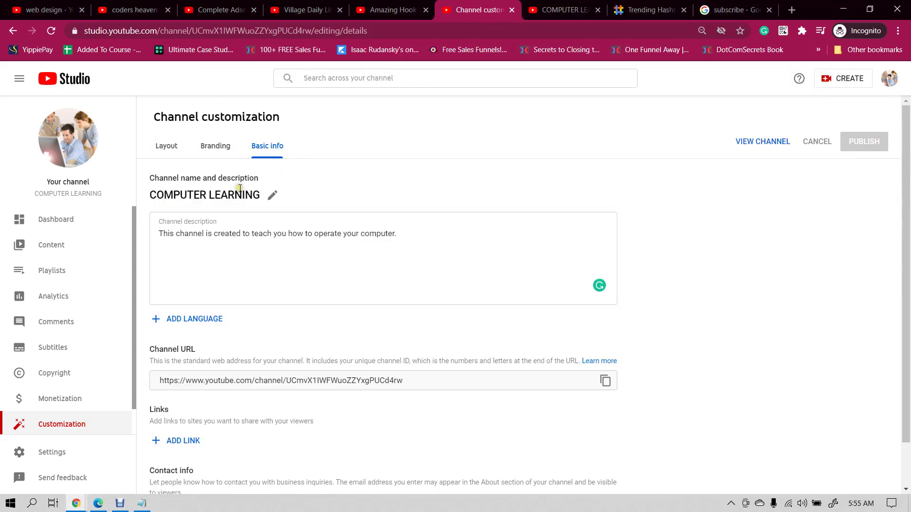
{"action": "scroll", "coordinate": [81, 266], "scroll_direction": "down", "scroll_amount": 1}
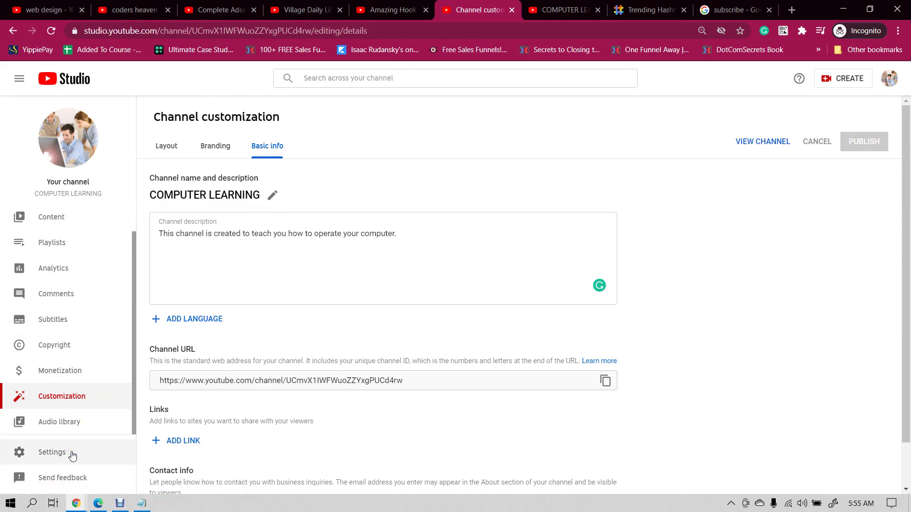
{"action": "left_click", "coordinate": [142, 503]}
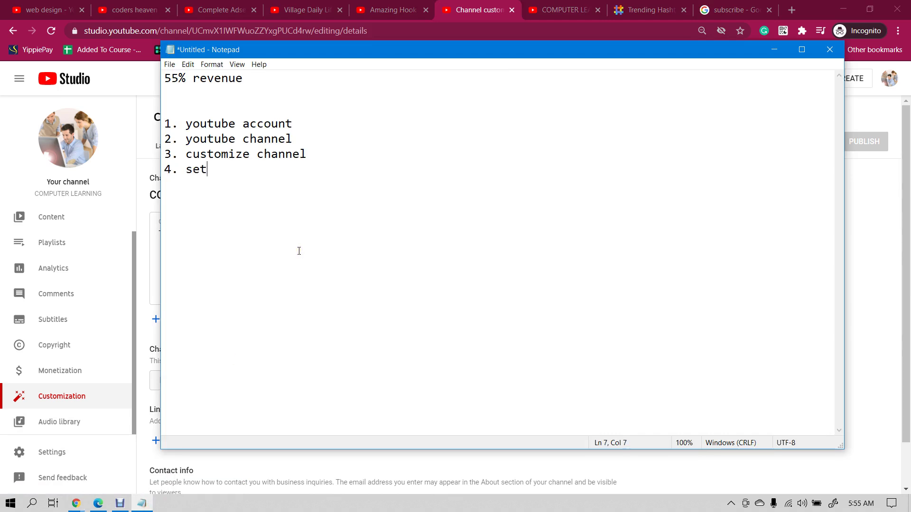
{"action": "type", "text": "tings"}
{"action": "left_click", "coordinate": [453, 4]}
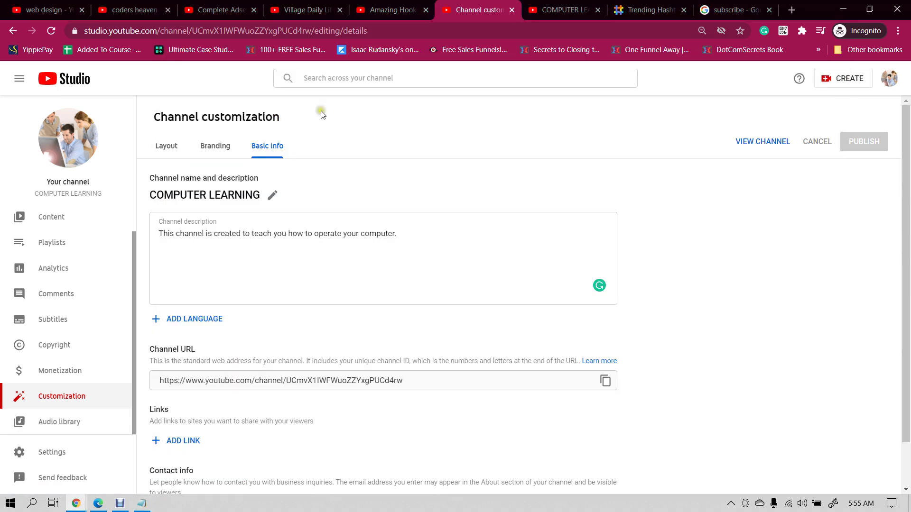
{"action": "left_click", "coordinate": [59, 452]}
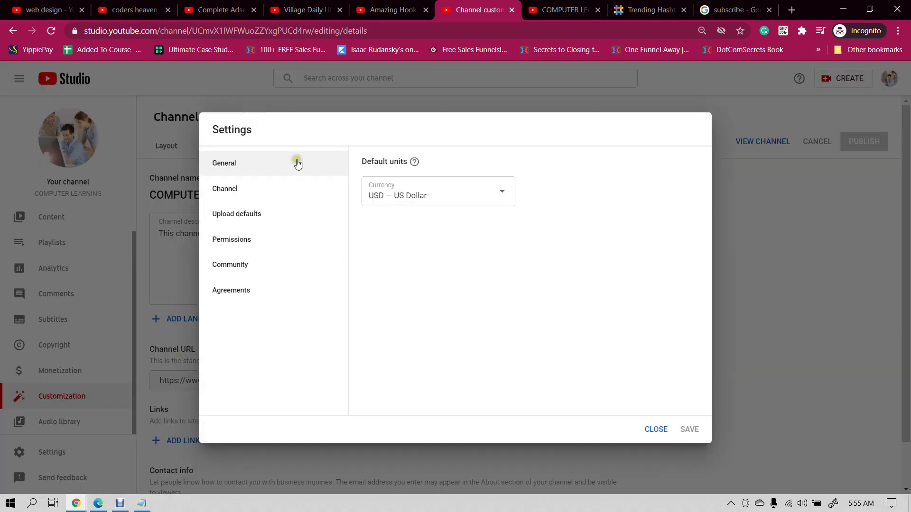
- Set the channel's country of residence to Bangladesh in Basic info
{"action": "left_click", "coordinate": [266, 200]}
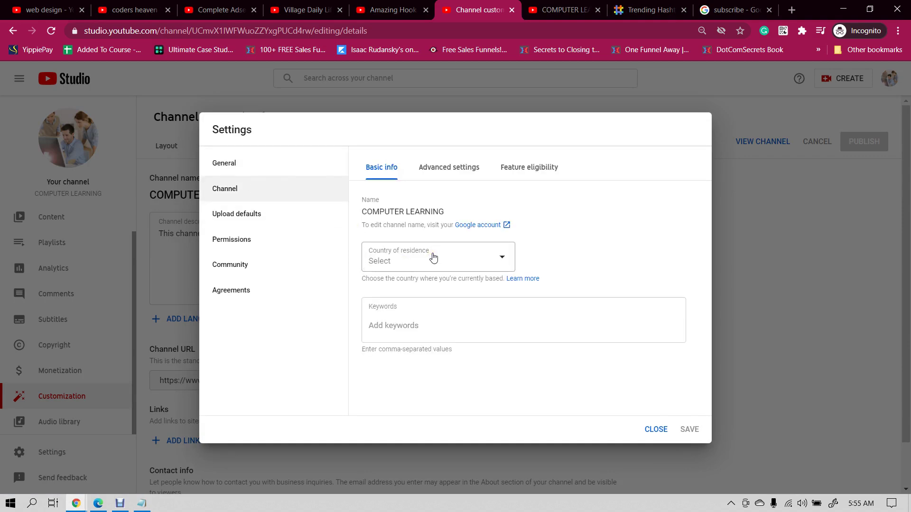
{"action": "left_click", "coordinate": [433, 257]}
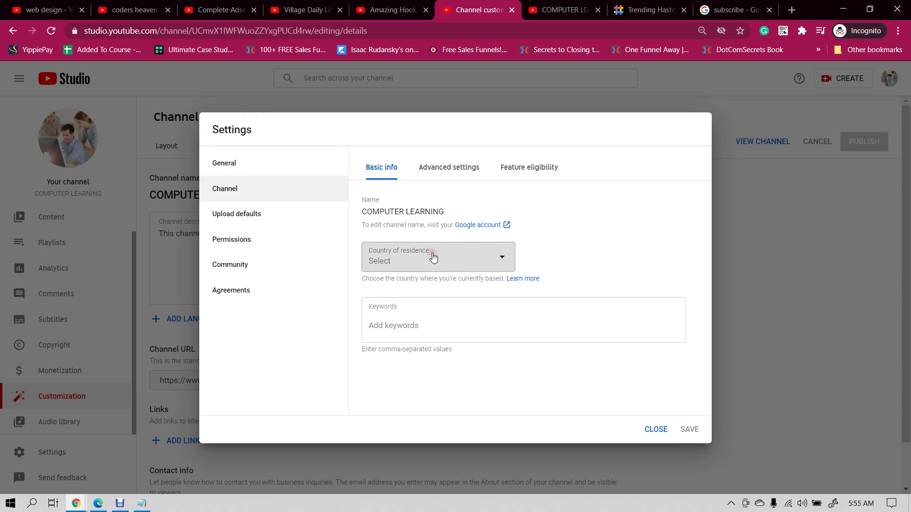
{"action": "left_click", "coordinate": [499, 254]}
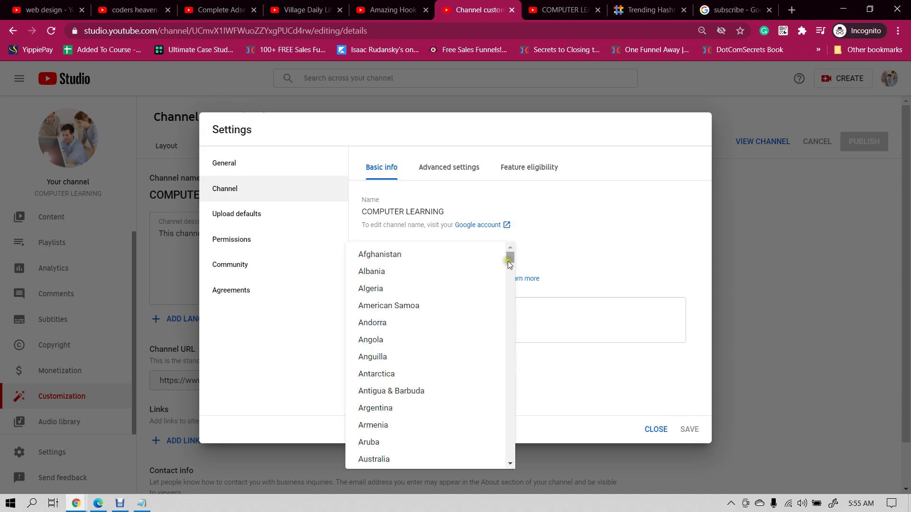
{"action": "scroll", "coordinate": [428, 318], "scroll_direction": "down", "scroll_amount": 1}
{"action": "scroll", "coordinate": [428, 318], "scroll_direction": "down", "scroll_amount": 3}
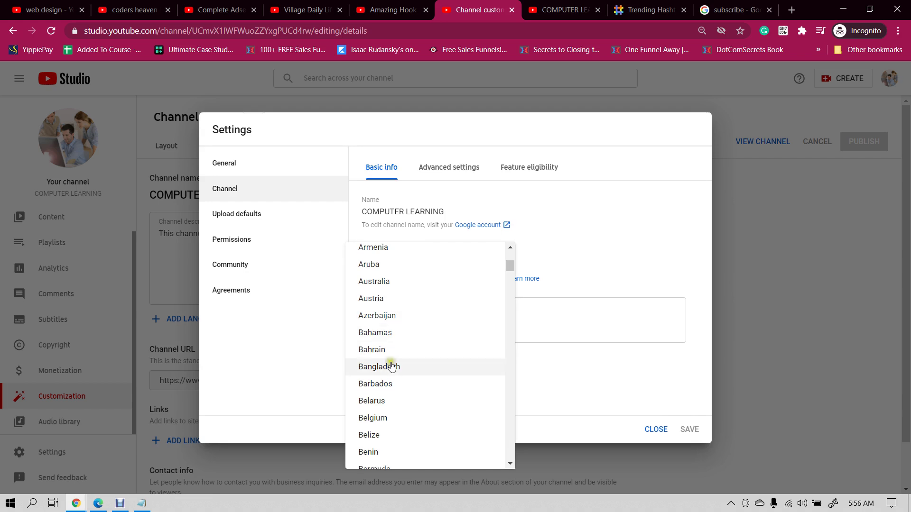
{"action": "left_click", "coordinate": [393, 369]}
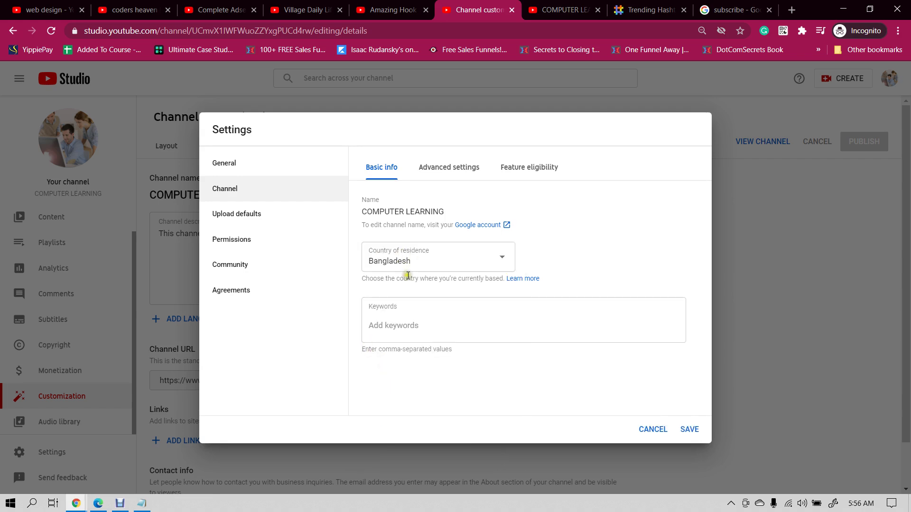
- Add the channel keywords computer learning and computer tutorial
{"action": "left_click", "coordinate": [408, 326]}
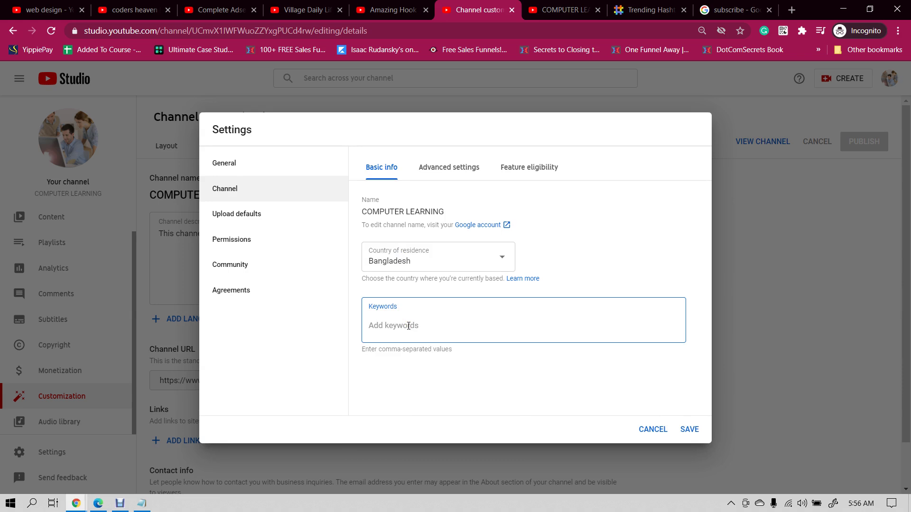
{"action": "type", "text": "computer learning"}
{"action": "key", "text": "Return"}
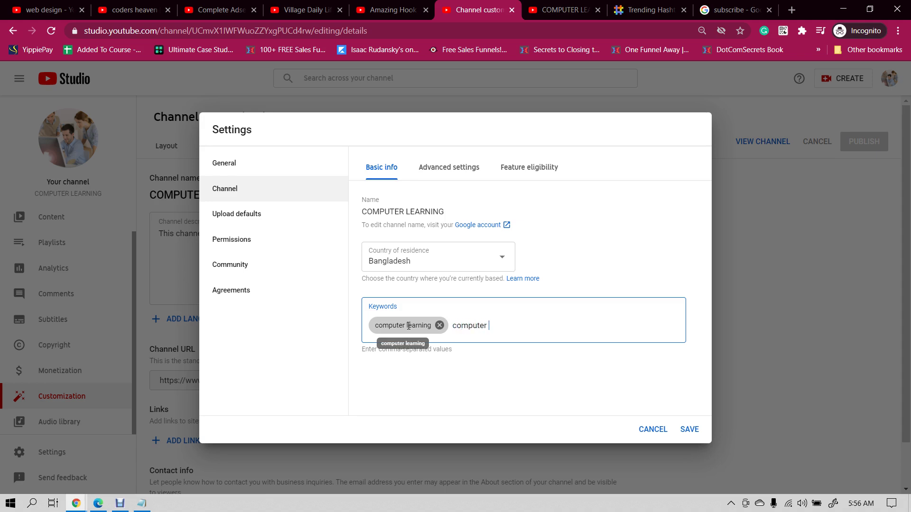
{"action": "key", "text": "Return"}
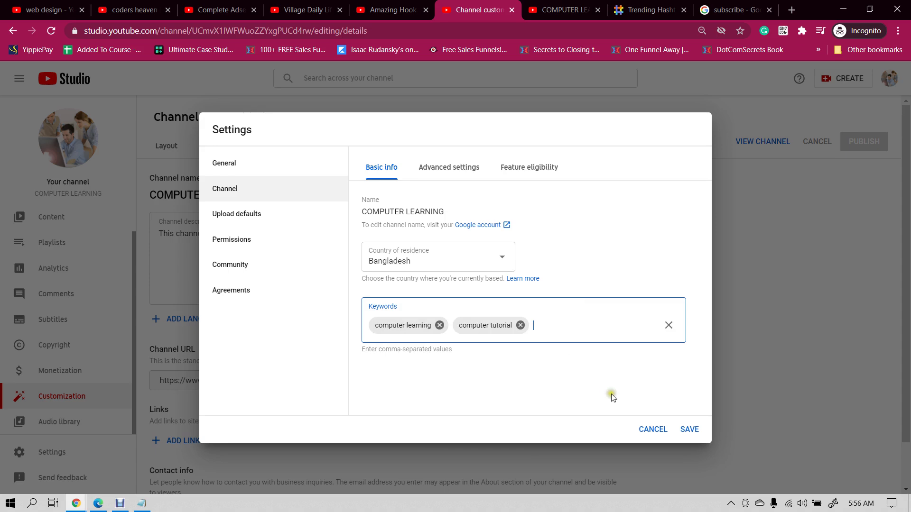
- Review the Advanced settings and open Feature eligibility
{"action": "left_click", "coordinate": [437, 173]}
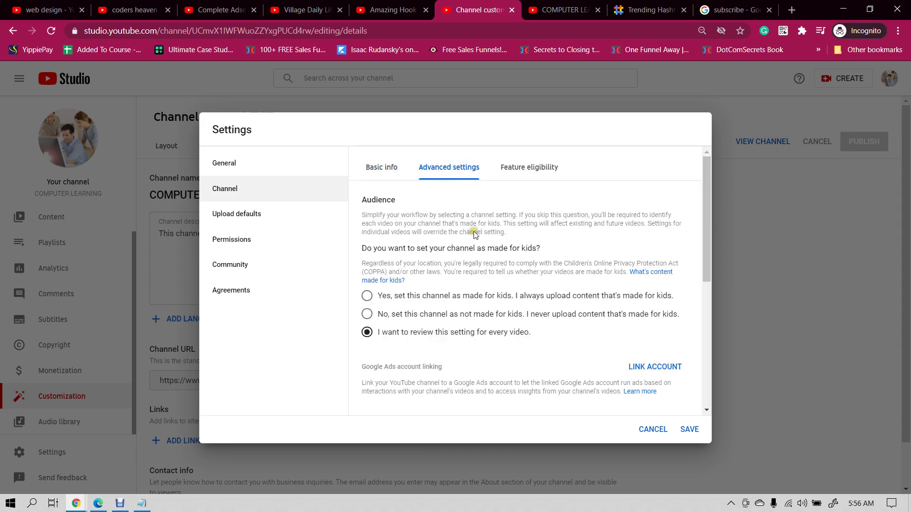
{"action": "scroll", "coordinate": [473, 234], "scroll_direction": "down", "scroll_amount": 6}
{"action": "scroll", "coordinate": [485, 261], "scroll_direction": "up", "scroll_amount": 2}
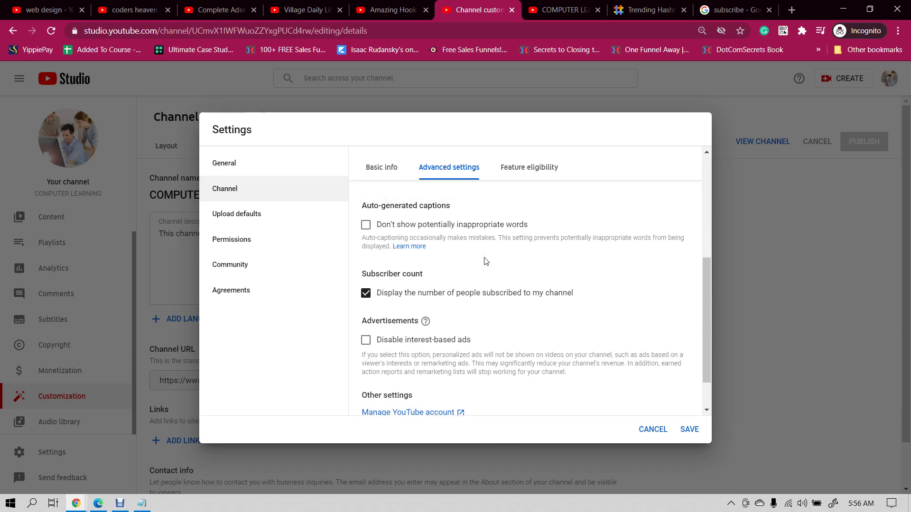
{"action": "scroll", "coordinate": [484, 261], "scroll_direction": "up", "scroll_amount": 5}
{"action": "scroll", "coordinate": [482, 261], "scroll_direction": "down", "scroll_amount": 3}
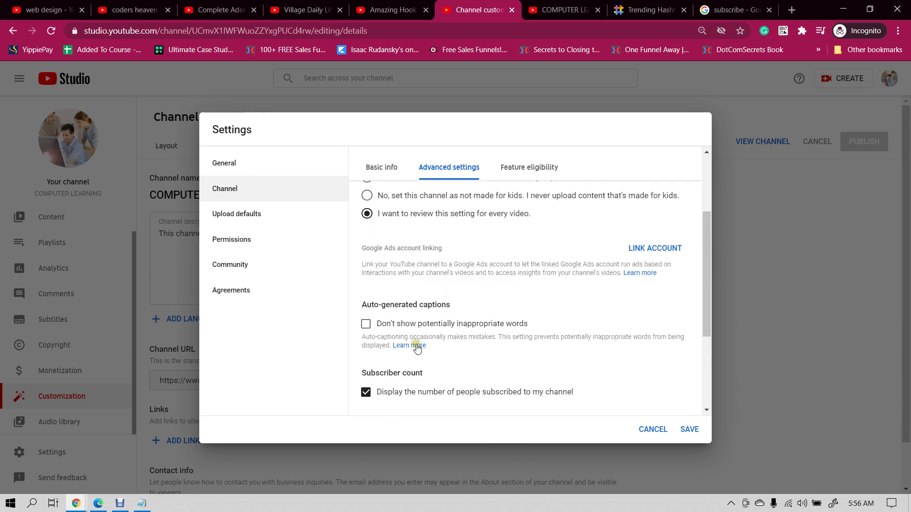
{"action": "left_click", "coordinate": [542, 167]}
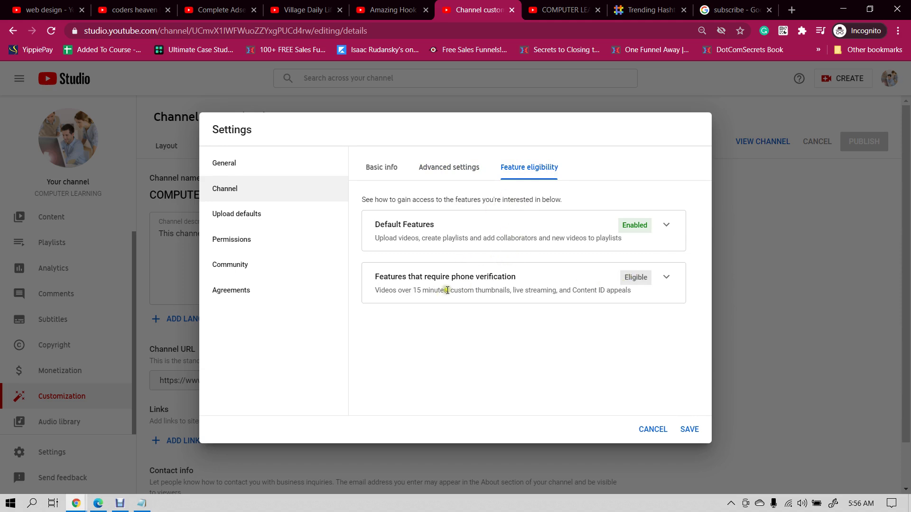
- Expand the phone-verification features and review the 15-minute video limit, custom thumbnails and live streaming
{"action": "left_click", "coordinate": [663, 279]}
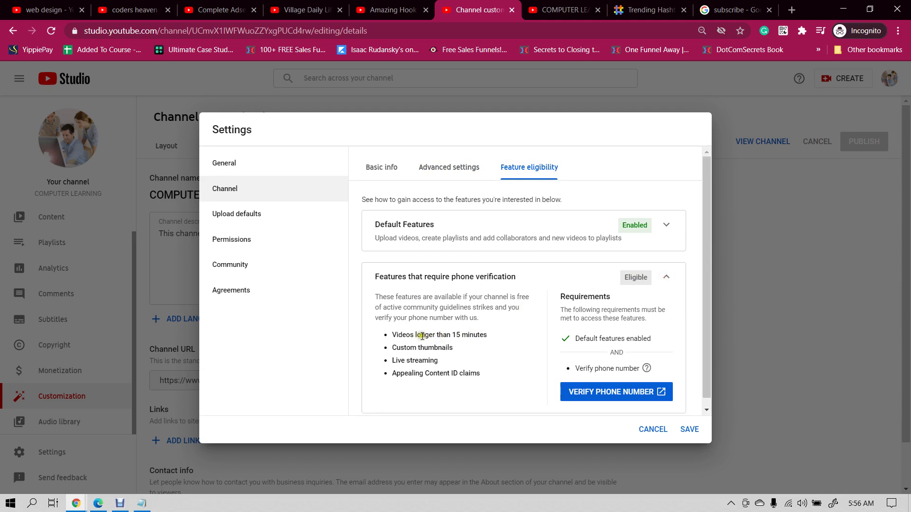
{"action": "left_click_drag", "start_coordinate": [451, 336], "coordinate": [498, 336]}
{"action": "left_click", "coordinate": [456, 335]}
{"action": "left_click", "coordinate": [507, 336]}
{"action": "left_click_drag", "start_coordinate": [401, 348], "coordinate": [471, 347]}
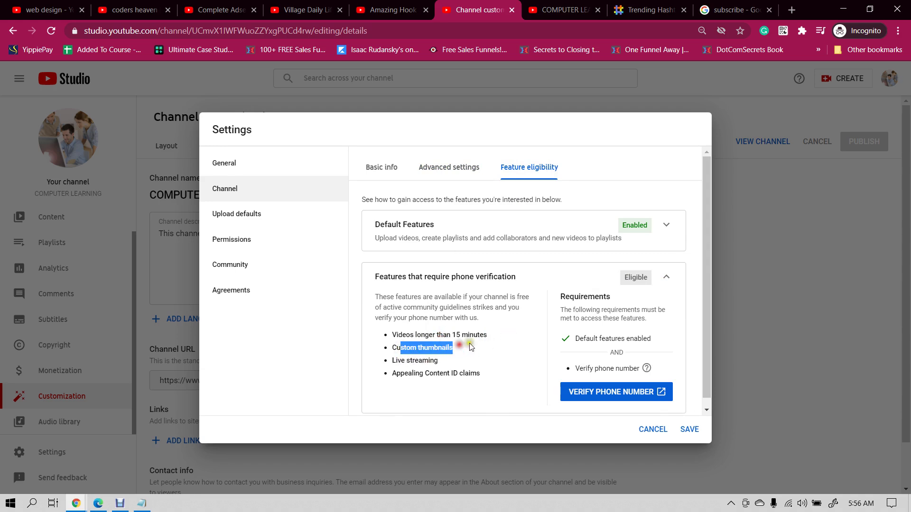
{"action": "left_click", "coordinate": [471, 348]}
{"action": "left_click_drag", "start_coordinate": [406, 361], "coordinate": [467, 357]}
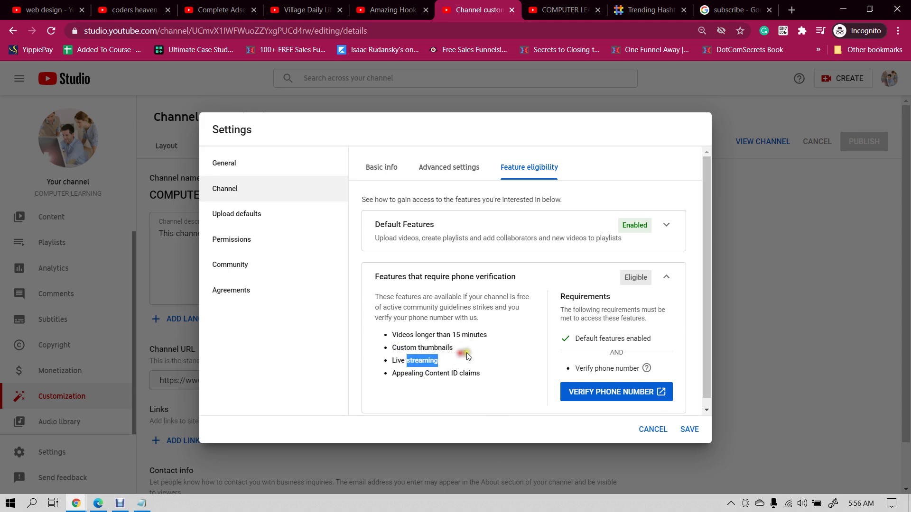
{"action": "left_click", "coordinate": [467, 357]}
- Review the Content ID claims feature, then start verifying the channel's phone number
{"action": "scroll", "coordinate": [508, 332], "scroll_direction": "down", "scroll_amount": 1}
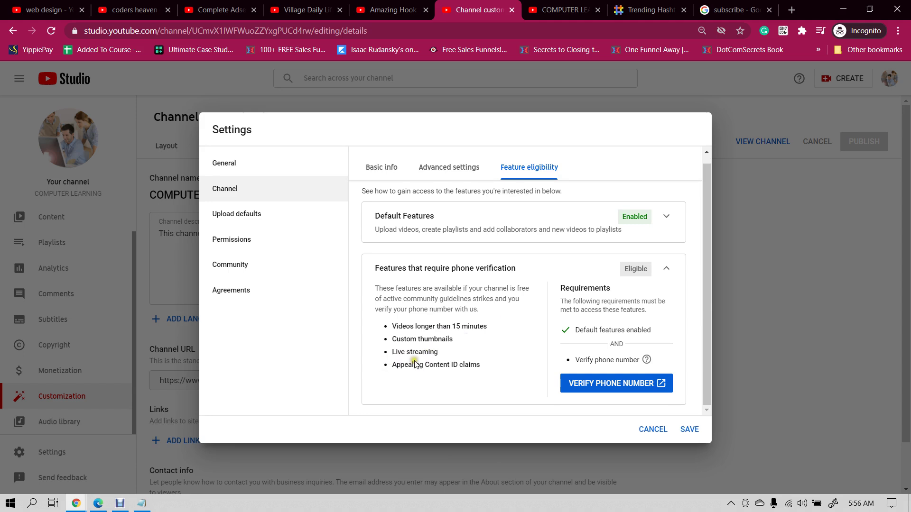
{"action": "left_click_drag", "start_coordinate": [418, 366], "coordinate": [505, 375]}
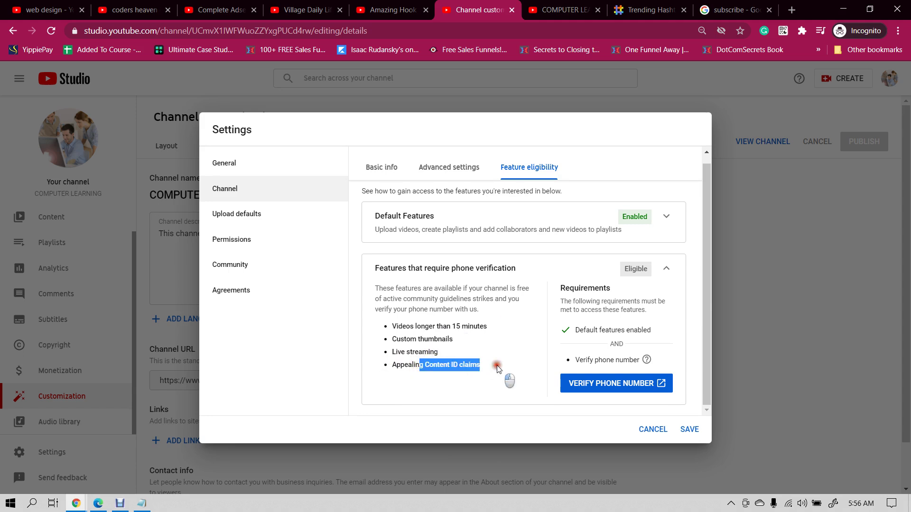
{"action": "left_click", "coordinate": [505, 375]}
{"action": "left_click_drag", "start_coordinate": [452, 365], "coordinate": [522, 356]}
{"action": "left_click", "coordinate": [525, 359]}
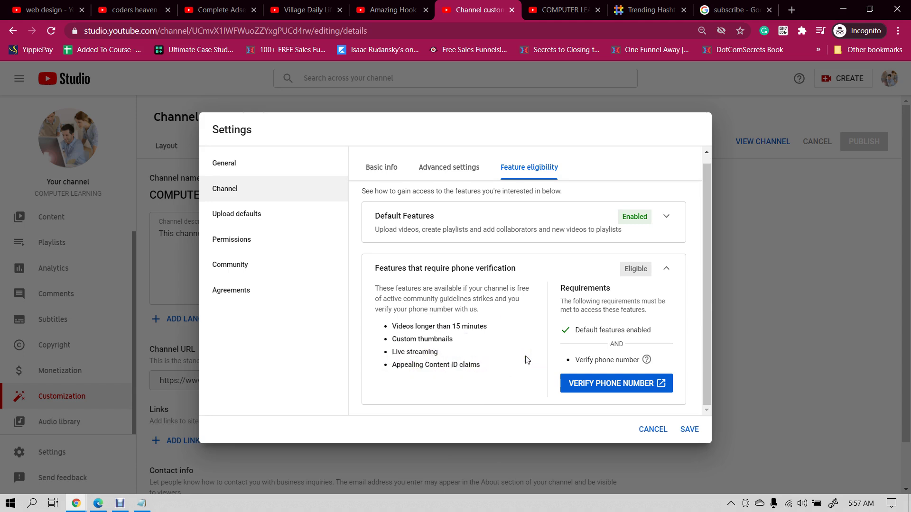
{"action": "left_click", "coordinate": [612, 384]}
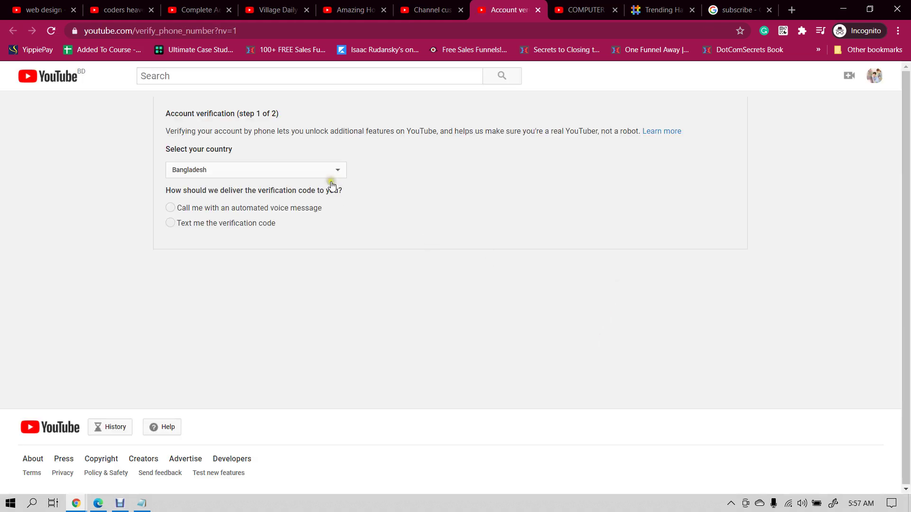
- Choose text-message delivery for the verification code and return to the channel customization tab
{"action": "left_click", "coordinate": [171, 224]}
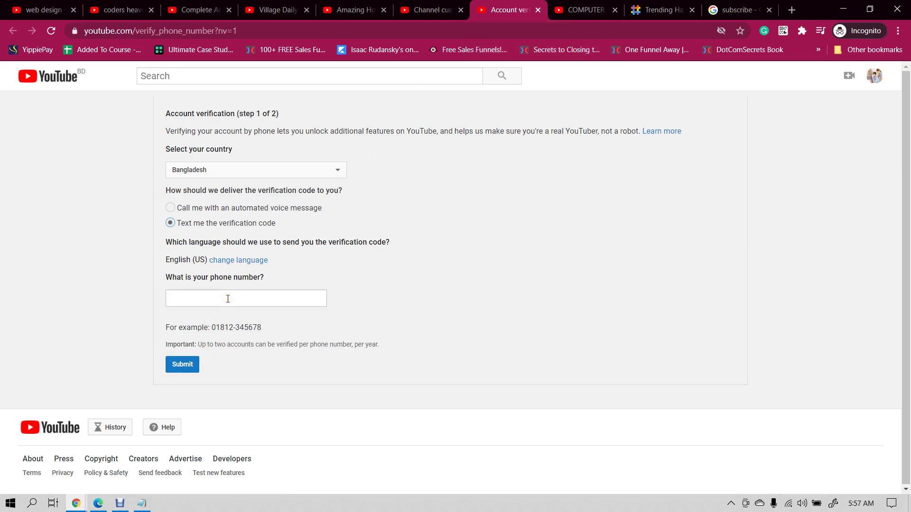
{"action": "left_click", "coordinate": [451, 9]}
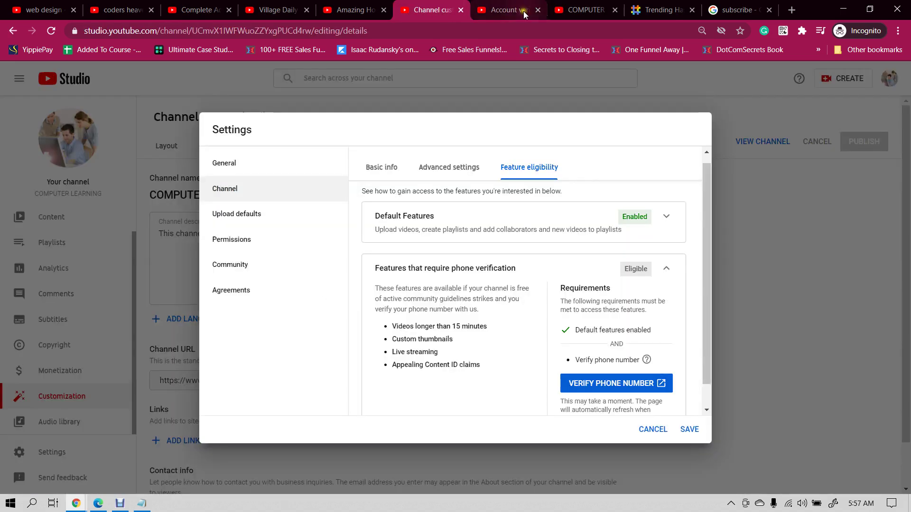
- Close the verification tab, save the channel settings, and scroll Basic info to Contact info
{"action": "left_click", "coordinate": [537, 9]}
{"action": "scroll", "coordinate": [602, 244], "scroll_direction": "down", "scroll_amount": 1}
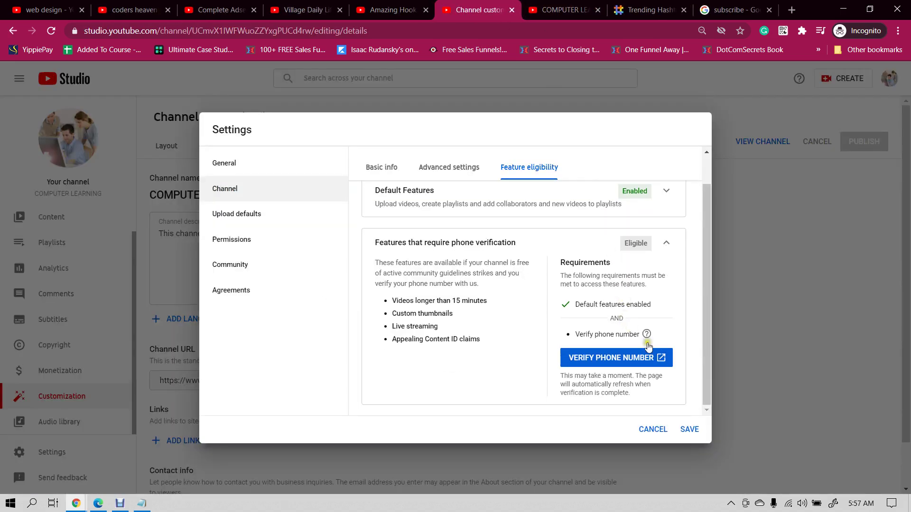
{"action": "left_click", "coordinate": [691, 428]}
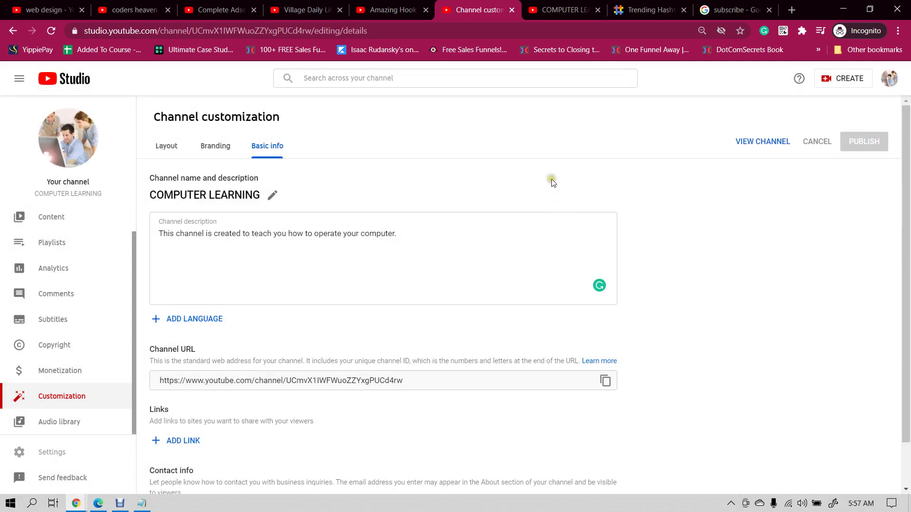
{"action": "scroll", "coordinate": [736, 213], "scroll_direction": "down", "scroll_amount": 1}
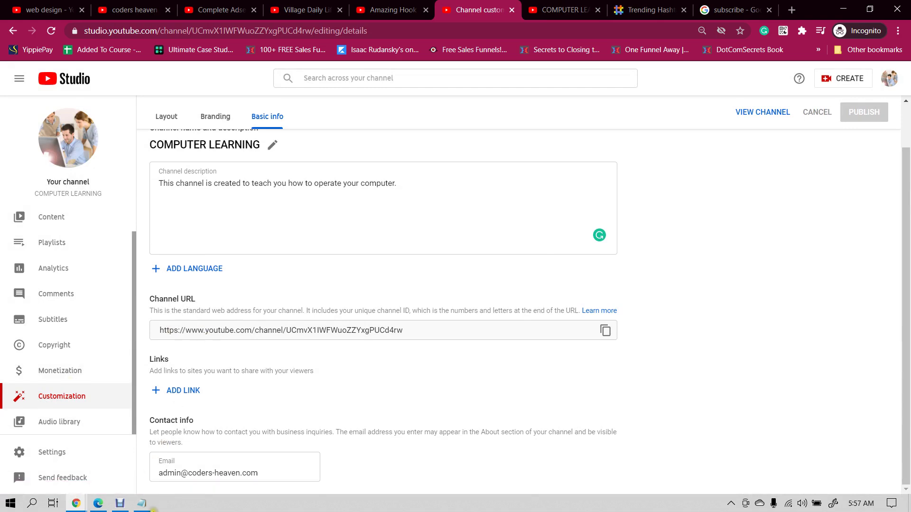
{"action": "left_click", "coordinate": [152, 508]}
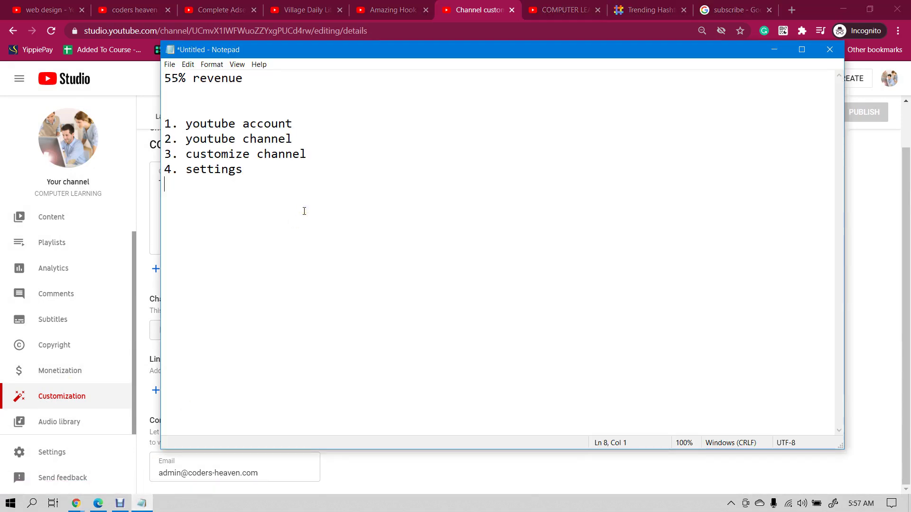
- Add '5. monetization' to the Notepad list and open the Channel monetization page
{"action": "type", "text": "5. monetization"}
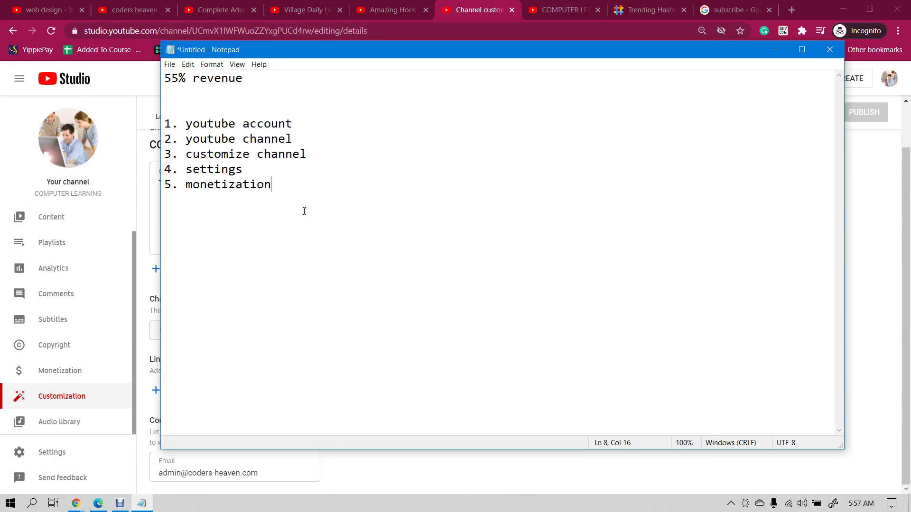
{"action": "left_click", "coordinate": [458, 26]}
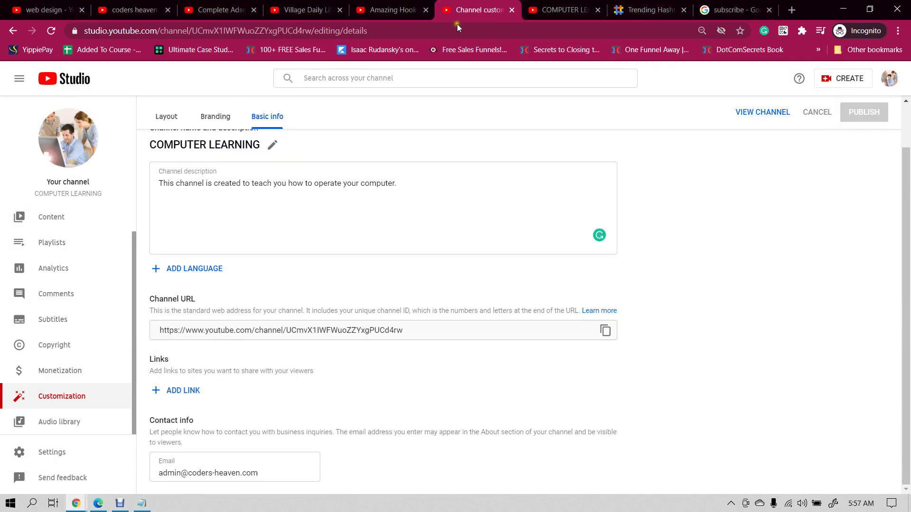
{"action": "left_click", "coordinate": [59, 372]}
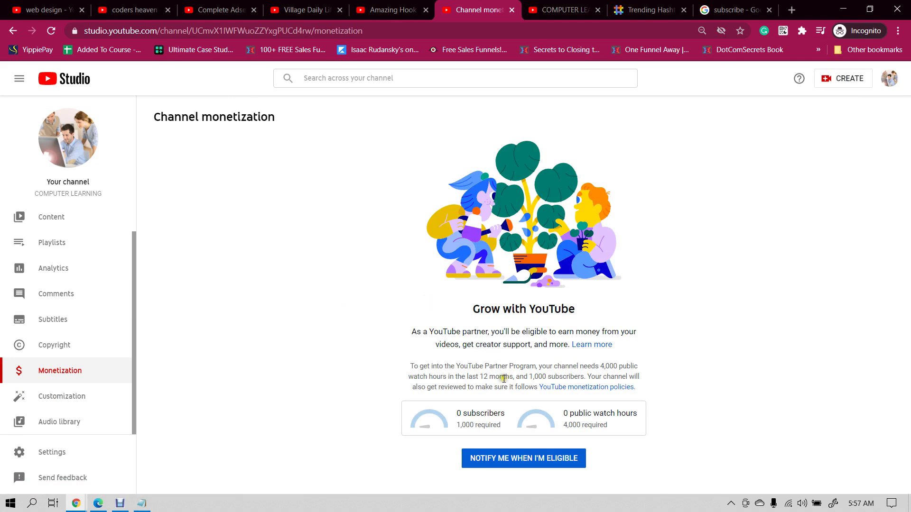
- Copy '1,000 subscribers' from the monetization page into Notepad as sub-item 'a.'
{"action": "double_click", "coordinate": [537, 377]}
{"action": "left_click_drag", "start_coordinate": [558, 370], "coordinate": [585, 377]}
{"action": "key", "text": "ctrl+c"}
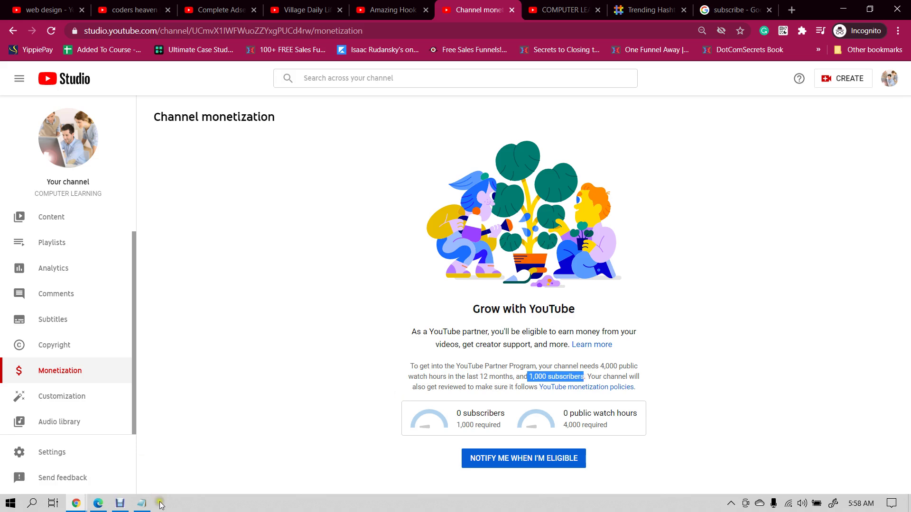
{"action": "left_click", "coordinate": [142, 503]}
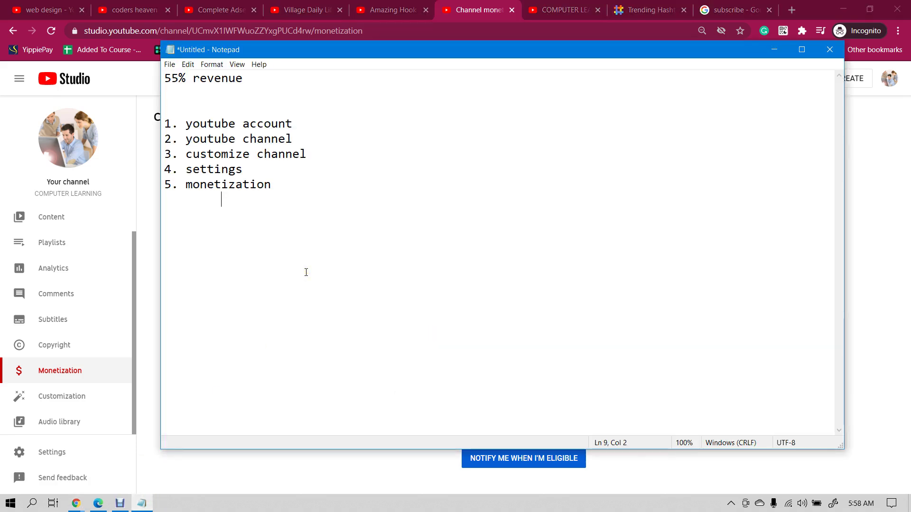
{"action": "type", "text": "a."}
{"action": "key", "text": "ctrl+v"}
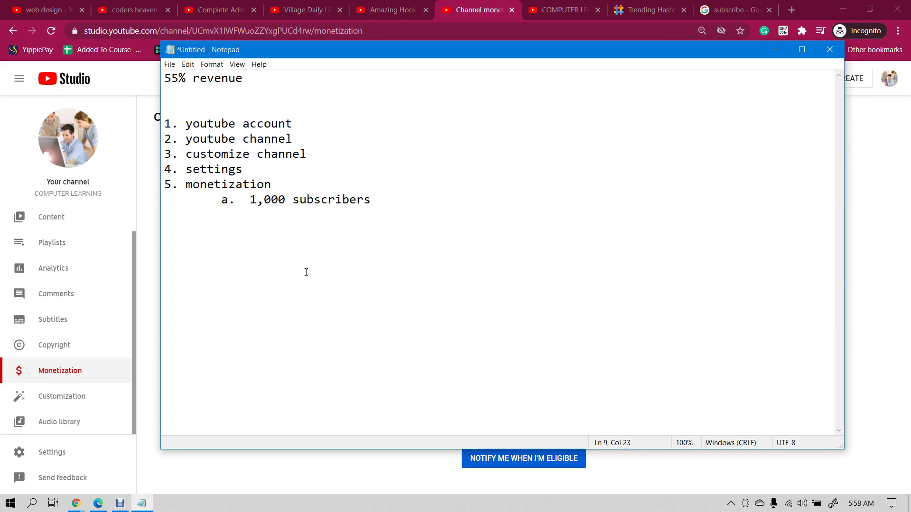
{"action": "key", "text": "Return"}
- Begin sub-item 'b.' and select the '4,000 public watch hours' requirement to copy
{"action": "key", "text": "Tab"}
{"action": "type", "text": "b."}
{"action": "left_click", "coordinate": [493, 4]}
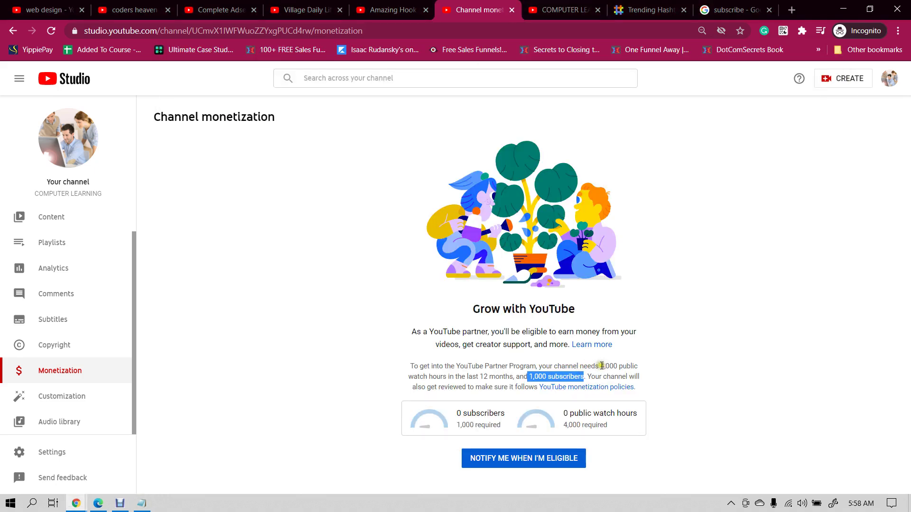
{"action": "left_click_drag", "start_coordinate": [601, 366], "coordinate": [444, 380]}
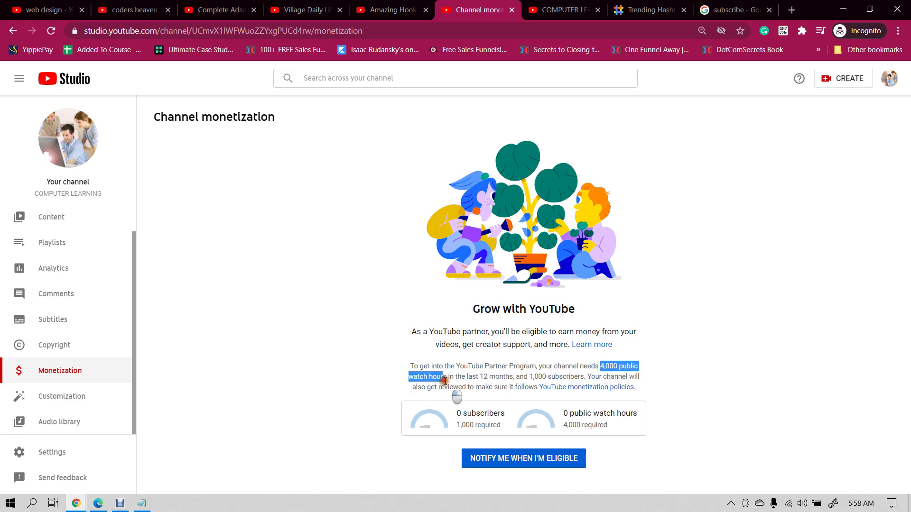
{"action": "left_click", "coordinate": [142, 503]}
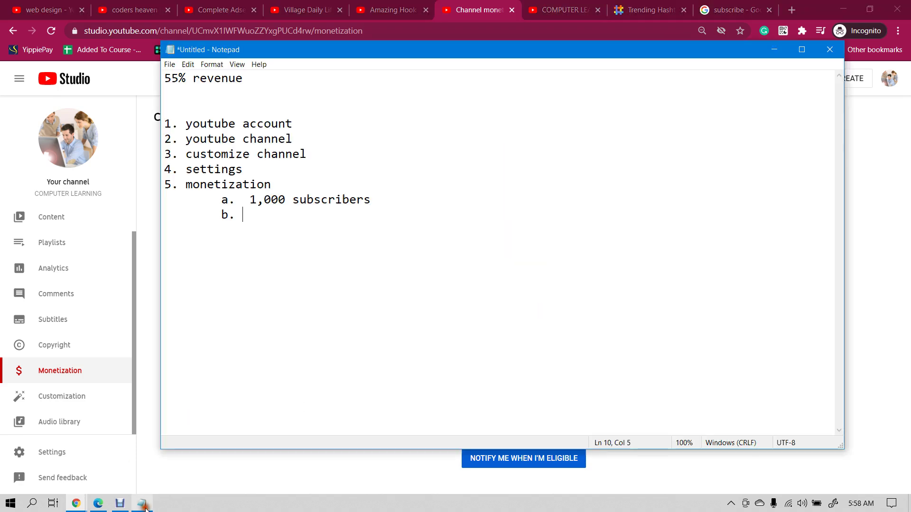
- Paste '4,000 public watch hours' as sub-item b, aligned with sub-item a
{"action": "type", "text": "4,000 public watch hours"}
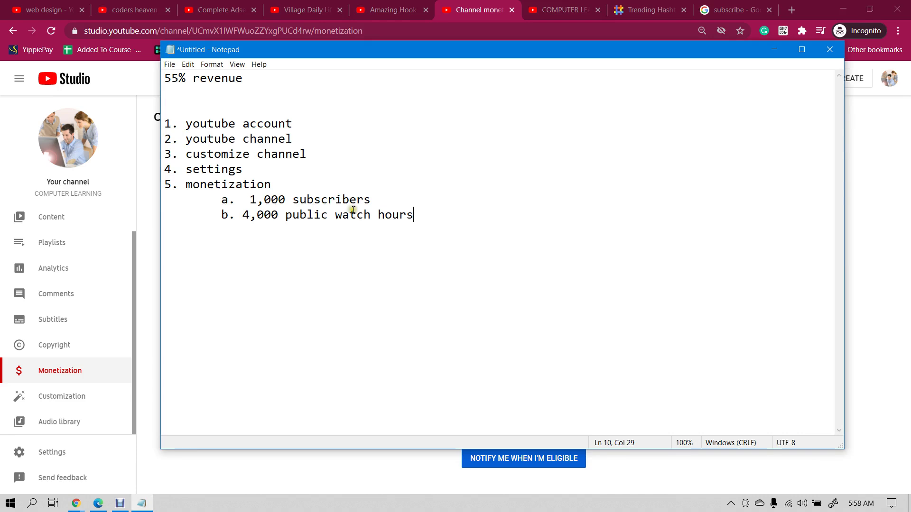
{"action": "left_click", "coordinate": [242, 212]}
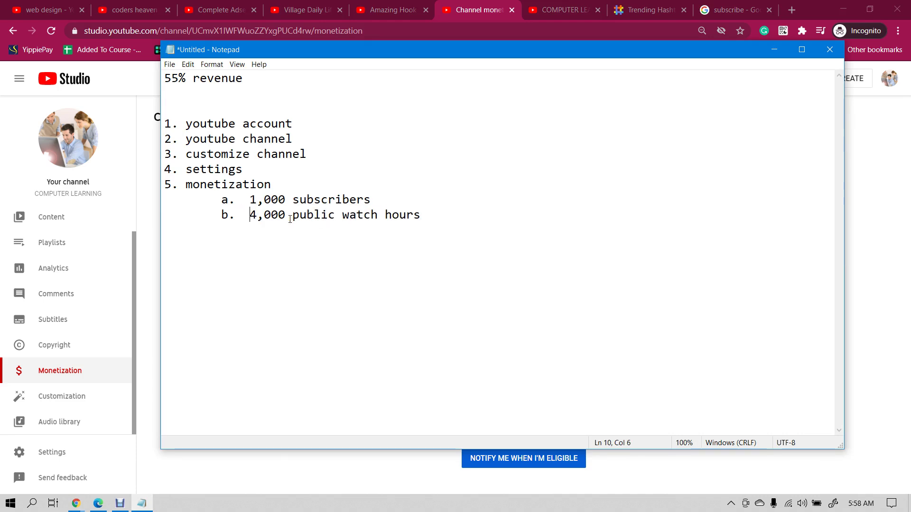
{"action": "left_click", "coordinate": [489, 8]}
{"action": "left_click", "coordinate": [574, 338]}
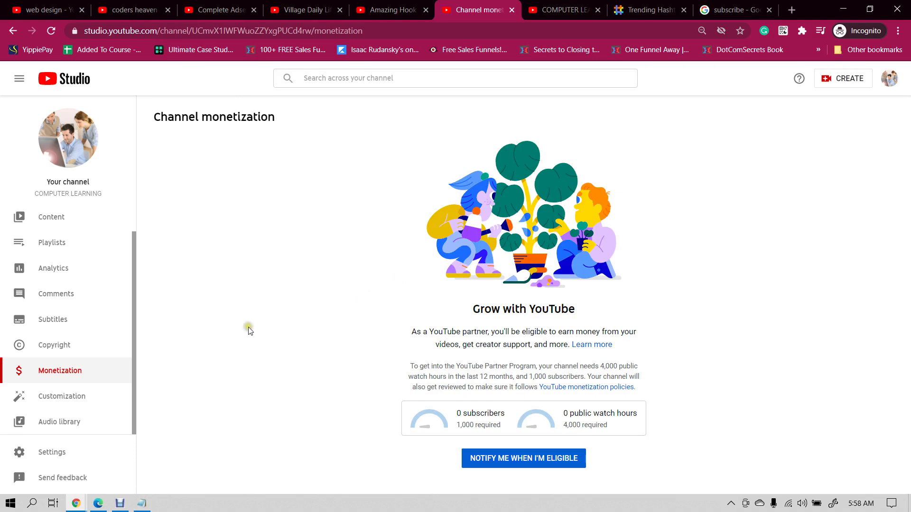
{"action": "left_click", "coordinate": [144, 502]}
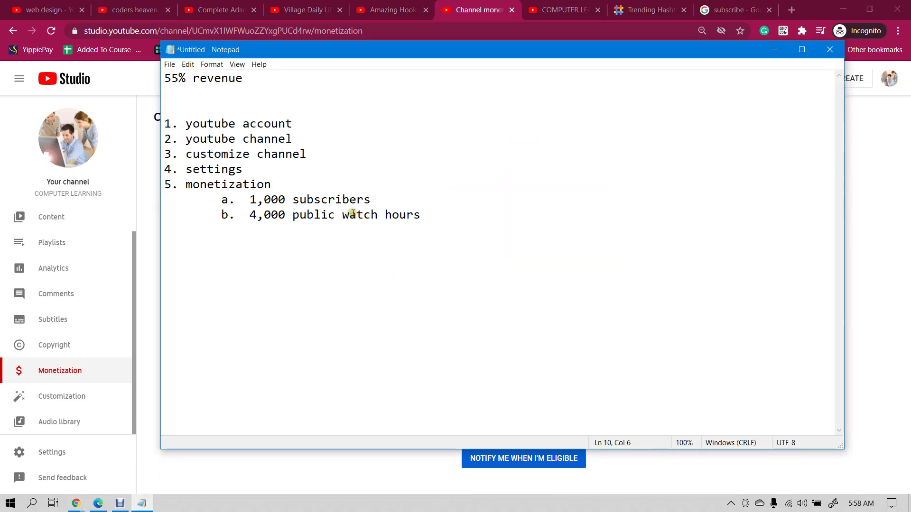
{"action": "left_click", "coordinate": [247, 215]}
{"action": "left_click_drag", "start_coordinate": [247, 215], "coordinate": [294, 222]}
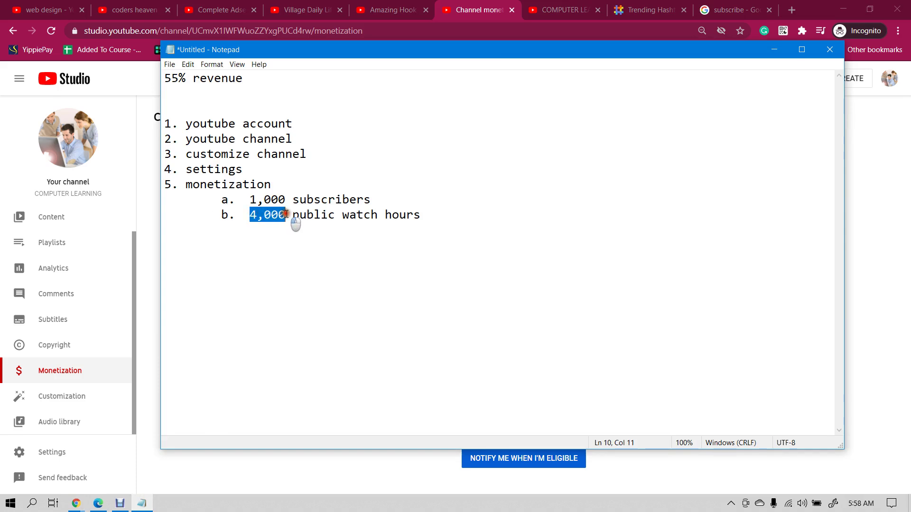
{"action": "left_click", "coordinate": [289, 219]}
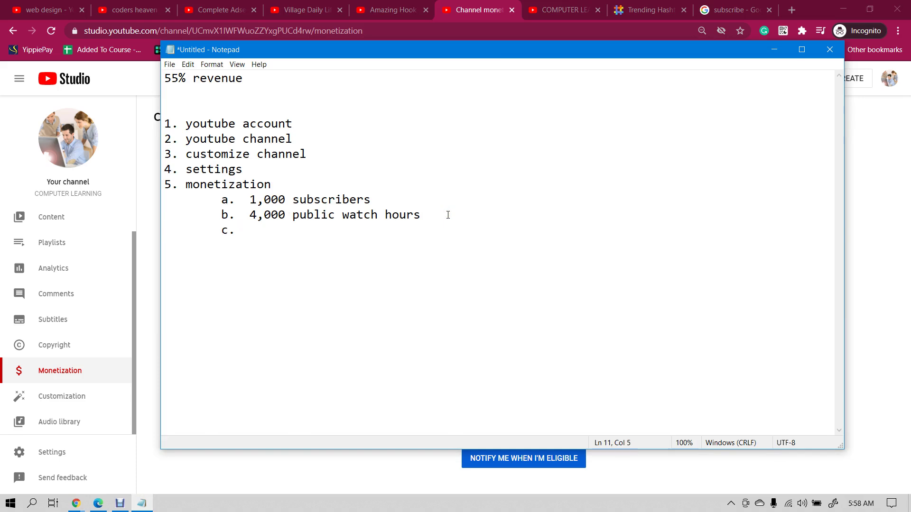
- Copy 'in the last 12 months' from the monetization page and paste it as sub-item c
{"action": "left_click", "coordinate": [491, 5]}
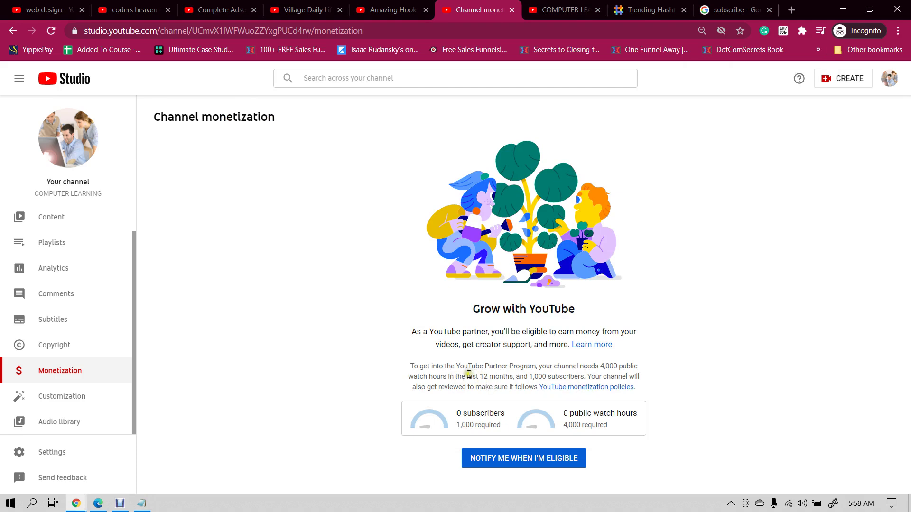
{"action": "left_click", "coordinate": [468, 376]}
{"action": "left_click_drag", "start_coordinate": [468, 375], "coordinate": [512, 378]}
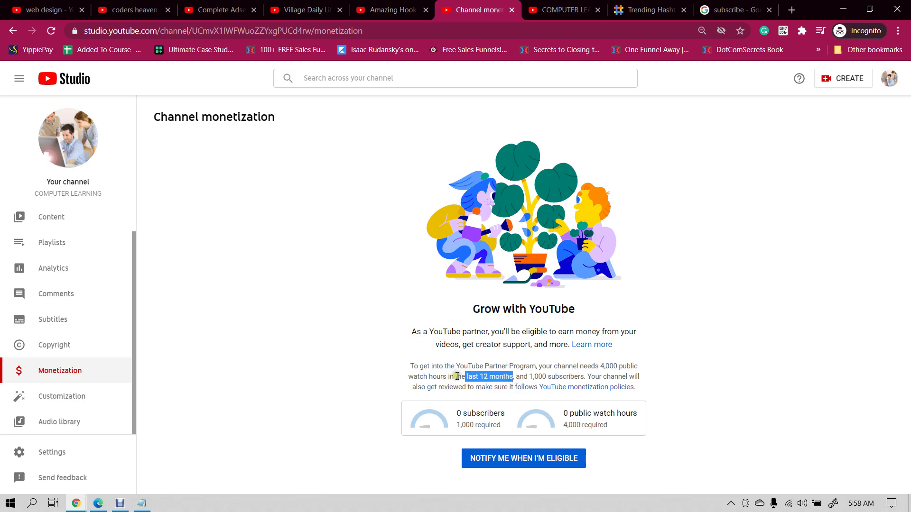
{"action": "left_click_drag", "start_coordinate": [448, 376], "coordinate": [513, 377]}
{"action": "key", "text": "ctrl+c"}
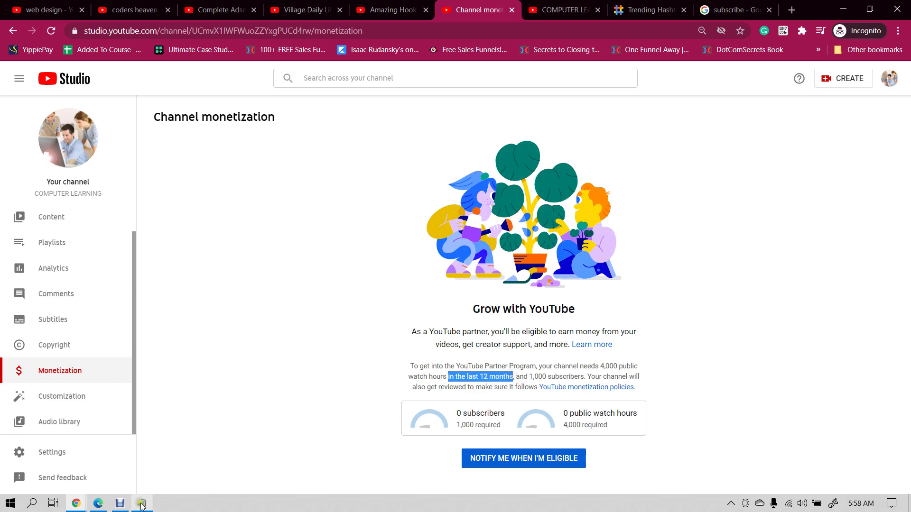
{"action": "left_click", "coordinate": [141, 503]}
{"action": "key", "text": "ctrl+v"}
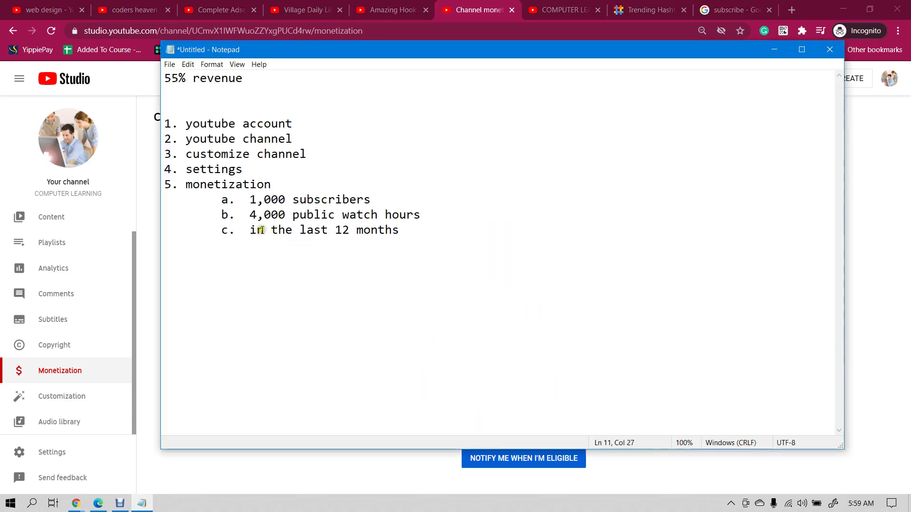
- Back on the monetization page, review the 4,000 watch hours, 12-month and 1,000 subscribers requirements
{"action": "left_click", "coordinate": [485, 6]}
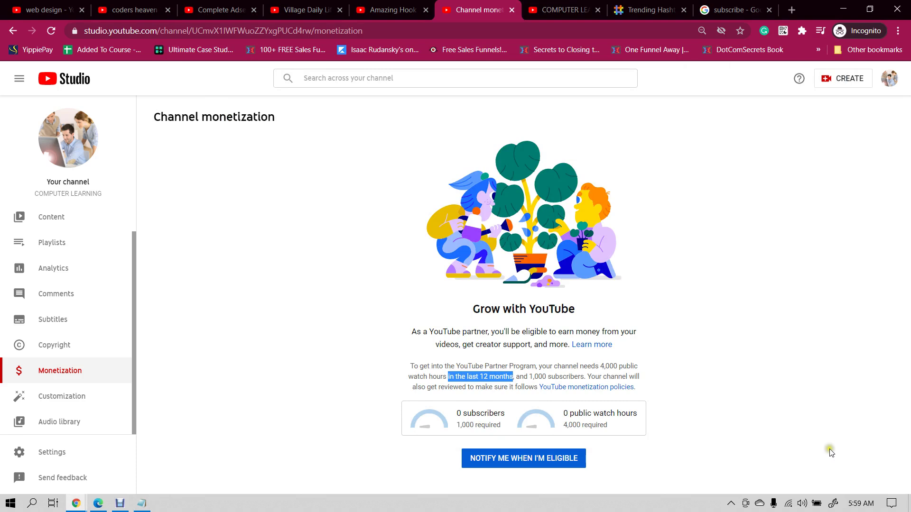
{"action": "left_click", "coordinate": [861, 503]}
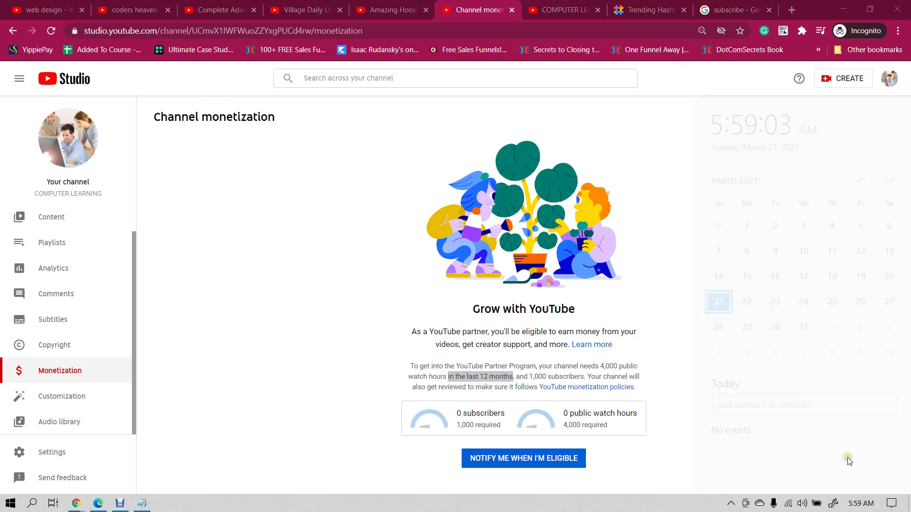
{"action": "left_click", "coordinate": [594, 272]}
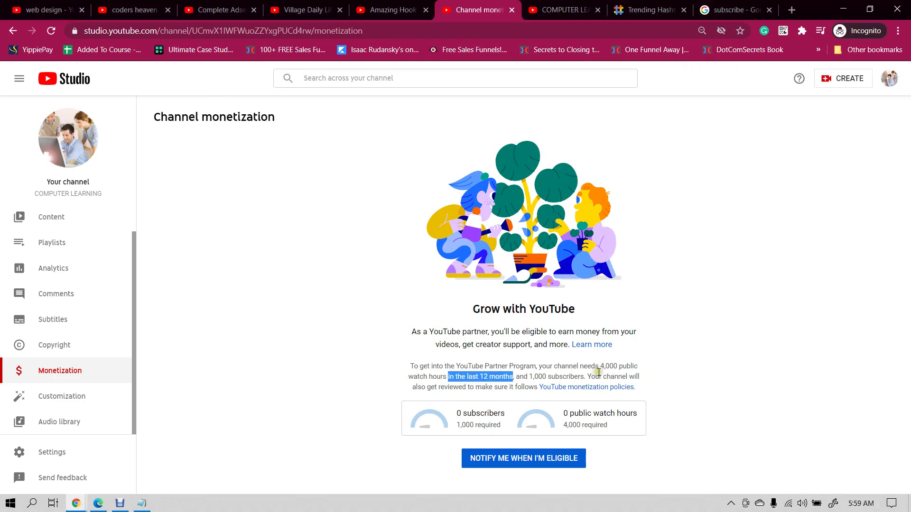
{"action": "left_click_drag", "start_coordinate": [600, 366], "coordinate": [656, 373]}
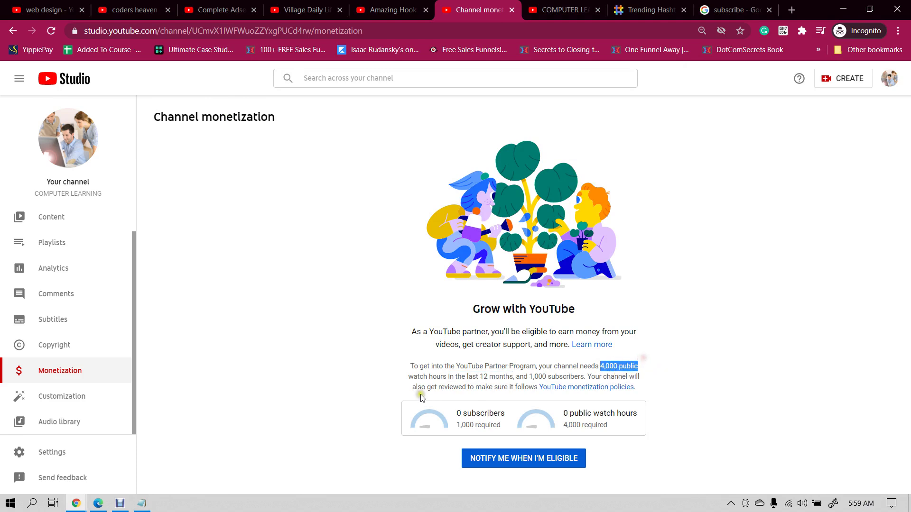
{"action": "left_click", "coordinate": [408, 372]}
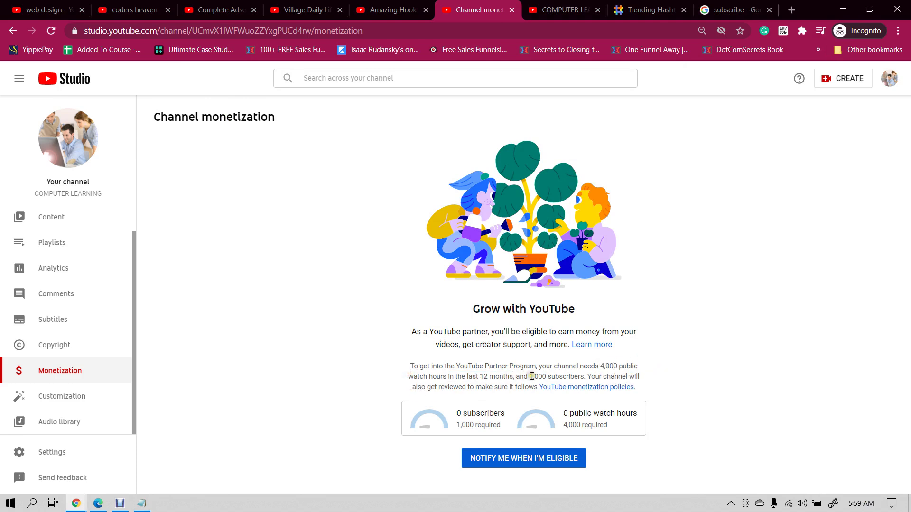
{"action": "left_click_drag", "start_coordinate": [529, 377], "coordinate": [571, 375]}
{"action": "left_click", "coordinate": [425, 334]}
{"action": "left_click_drag", "start_coordinate": [516, 378], "coordinate": [574, 366]}
{"action": "left_click", "coordinate": [591, 361]}
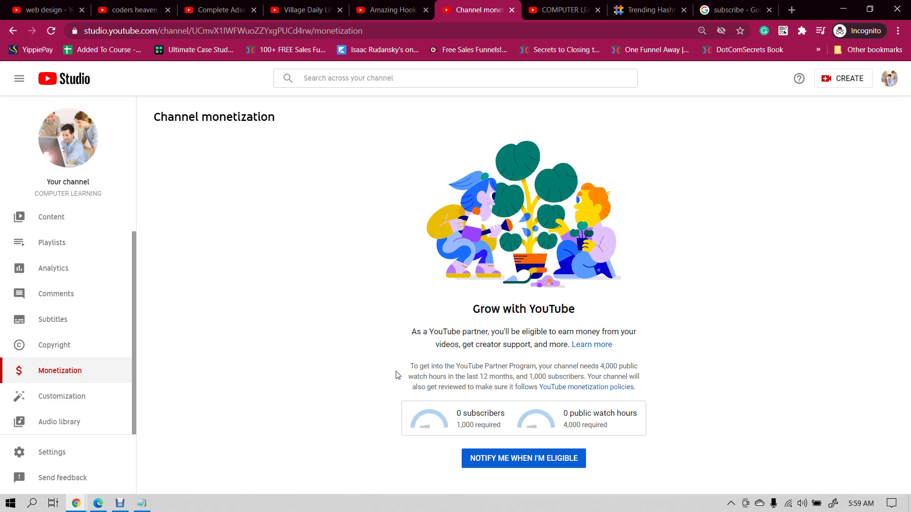
- Highlight the Partner Program requirements sentence, then glance at the Amazing Hook tab
{"action": "left_click_drag", "start_coordinate": [476, 367], "coordinate": [547, 374]}
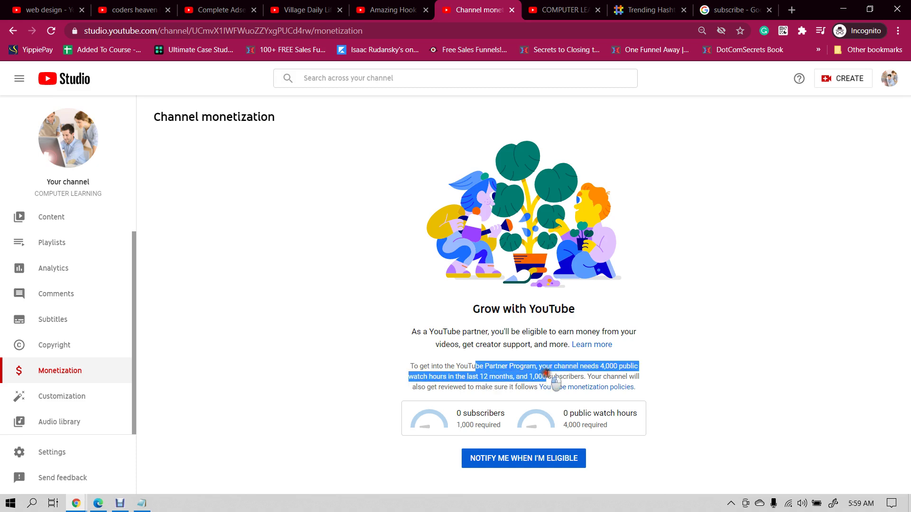
{"action": "left_click", "coordinate": [453, 368]}
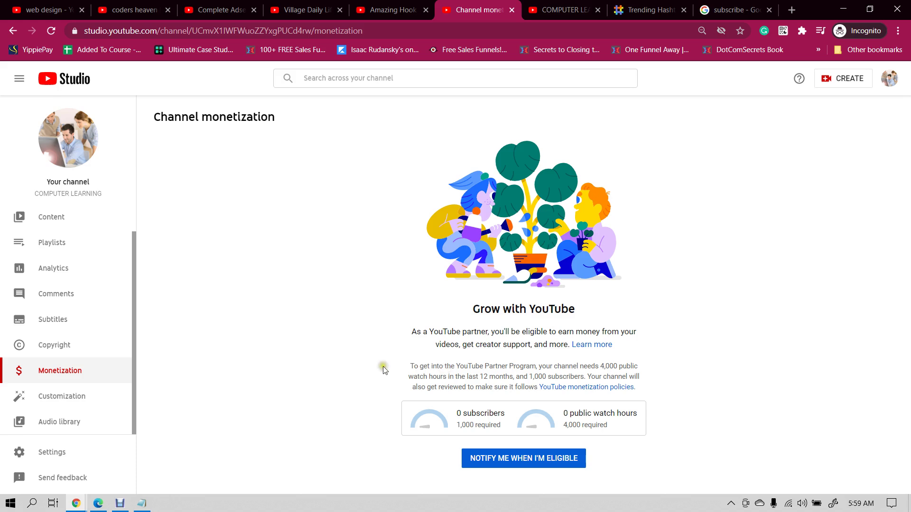
{"action": "left_click", "coordinate": [392, 5]}
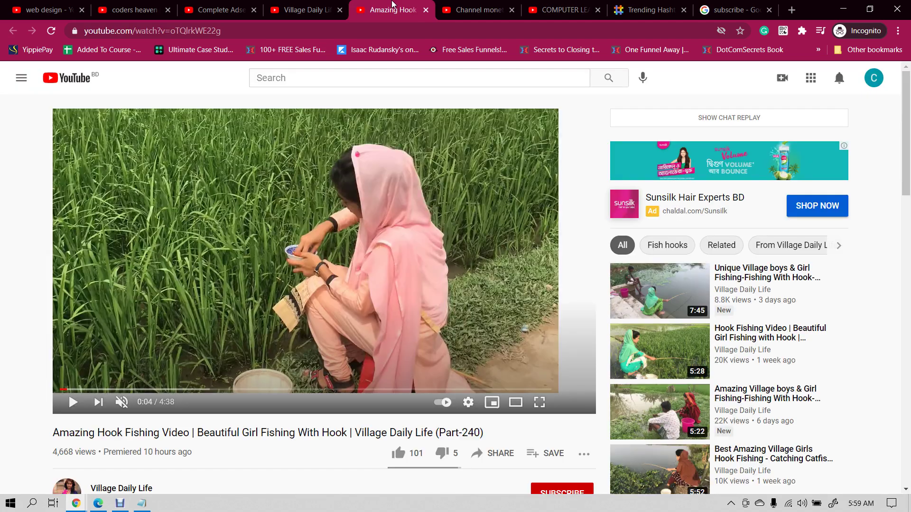
{"action": "left_click", "coordinate": [452, 5]}
- Close the Complete Adsense, Village Daily Life, Amazing Hook, coders heaven and COMPUTER LEARNING tabs
{"action": "left_click", "coordinate": [235, 8]}
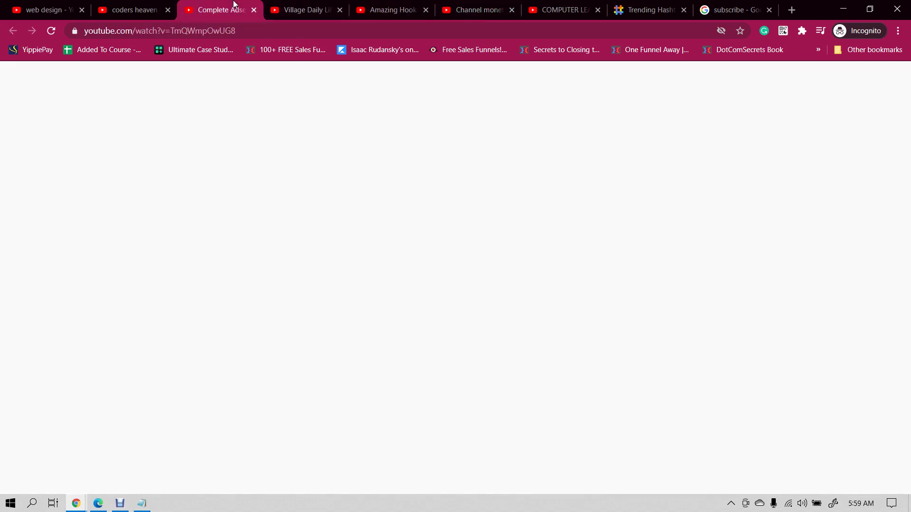
{"action": "left_click", "coordinate": [253, 10]}
{"action": "left_click", "coordinate": [254, 10]}
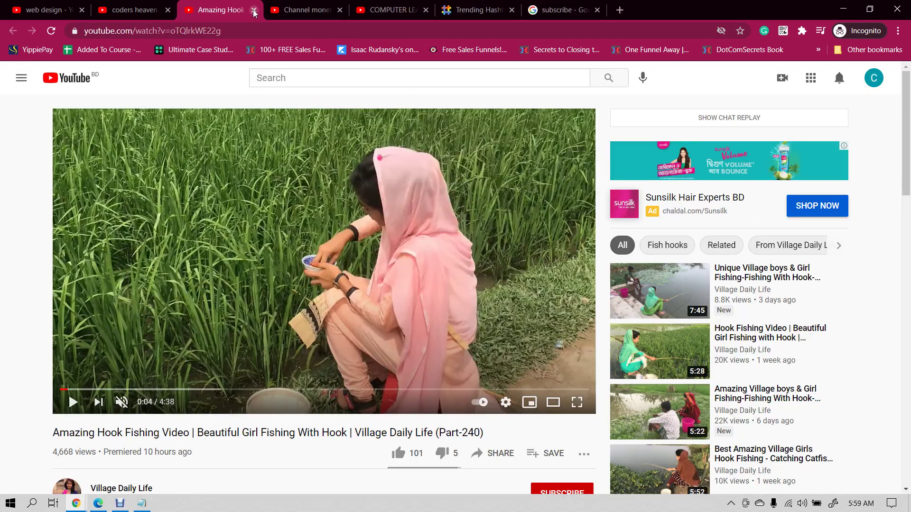
{"action": "left_click", "coordinate": [254, 10]}
{"action": "left_click", "coordinate": [172, 13]}
{"action": "left_click", "coordinate": [168, 11]}
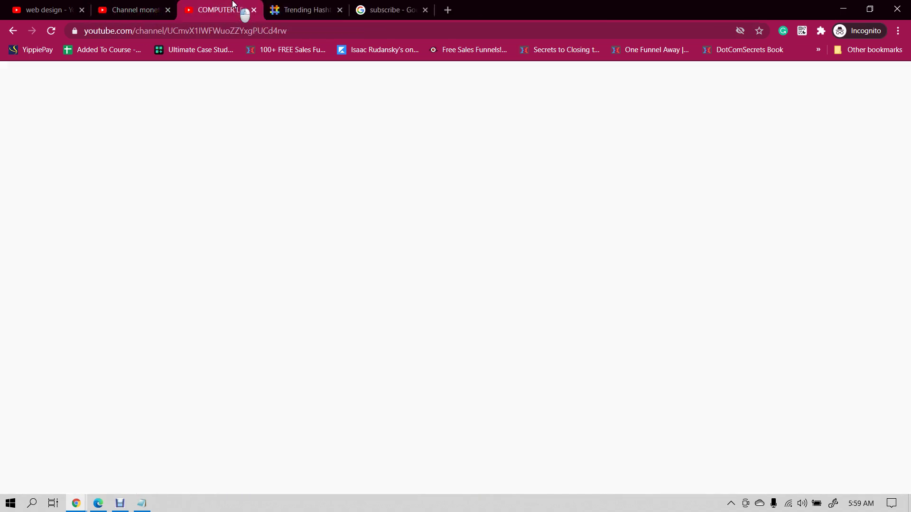
{"action": "left_click", "coordinate": [253, 9]}
{"action": "left_click", "coordinate": [165, 5]}
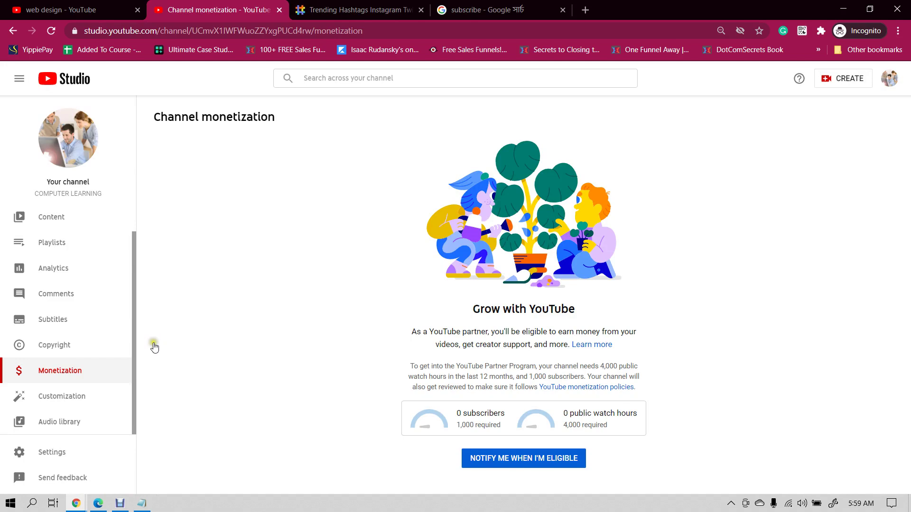
{"action": "left_click", "coordinate": [142, 504]}
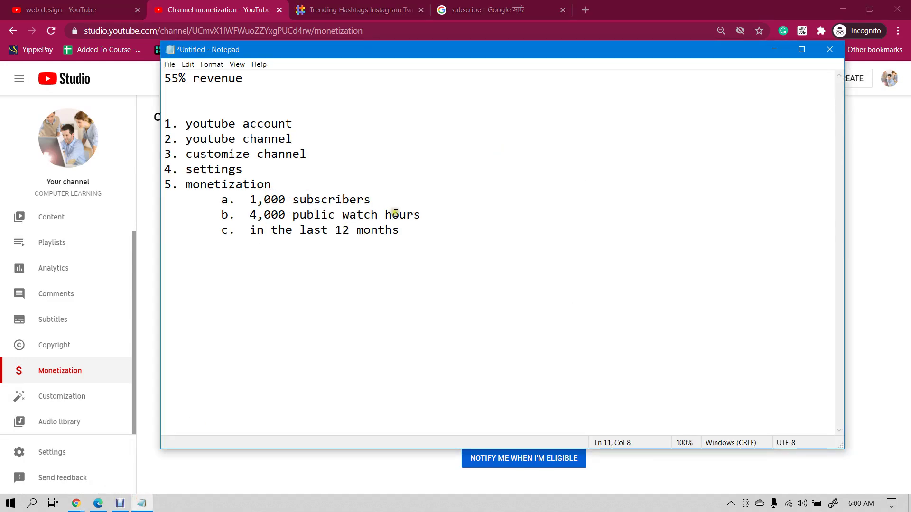
- Add the list item '6. upload videos daily' below the 'last 12 months' line in Notepad
{"action": "left_click_drag", "start_coordinate": [299, 230], "coordinate": [401, 230]}
{"action": "left_click", "coordinate": [412, 229]}
{"action": "left_click", "coordinate": [207, 171]}
{"action": "left_click", "coordinate": [180, 3]}
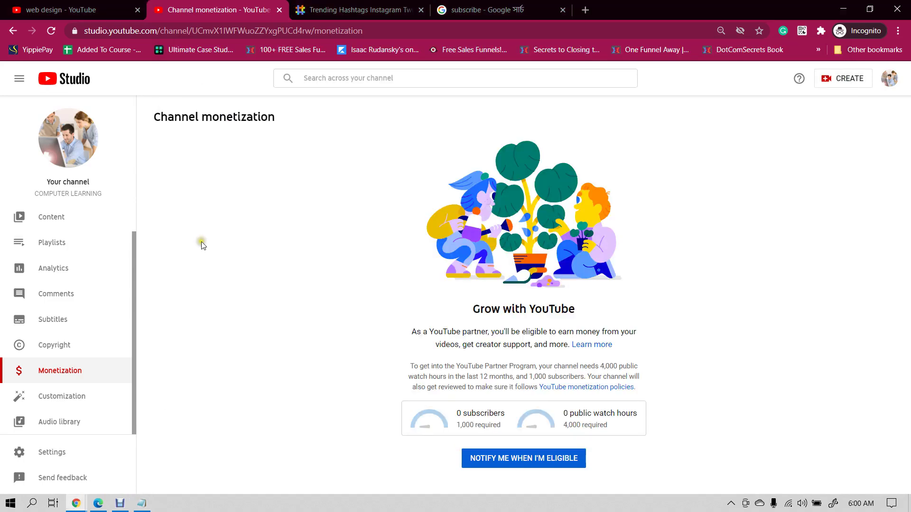
{"action": "left_click", "coordinate": [142, 503]}
{"action": "left_click", "coordinate": [418, 237]}
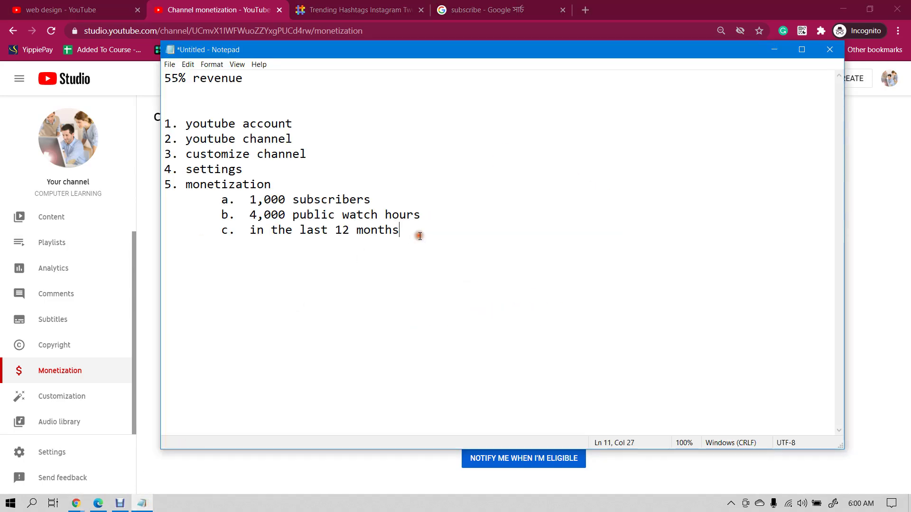
{"action": "key", "text": "Return"}
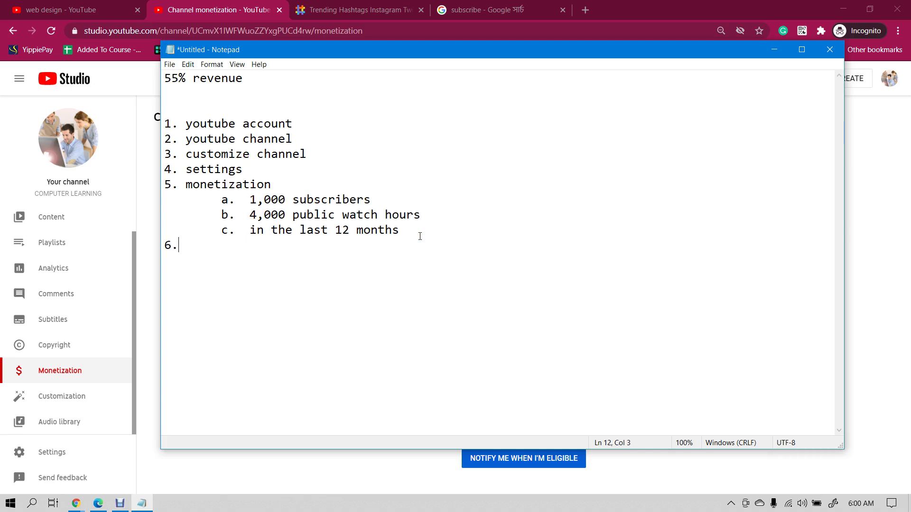
{"action": "type", "text": "6. upload videos daily"}
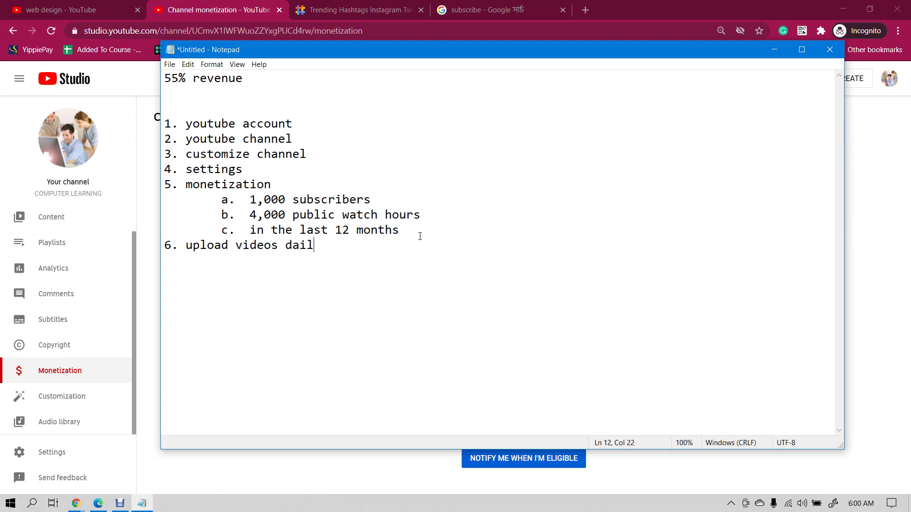
{"action": "left_click", "coordinate": [274, 4]}
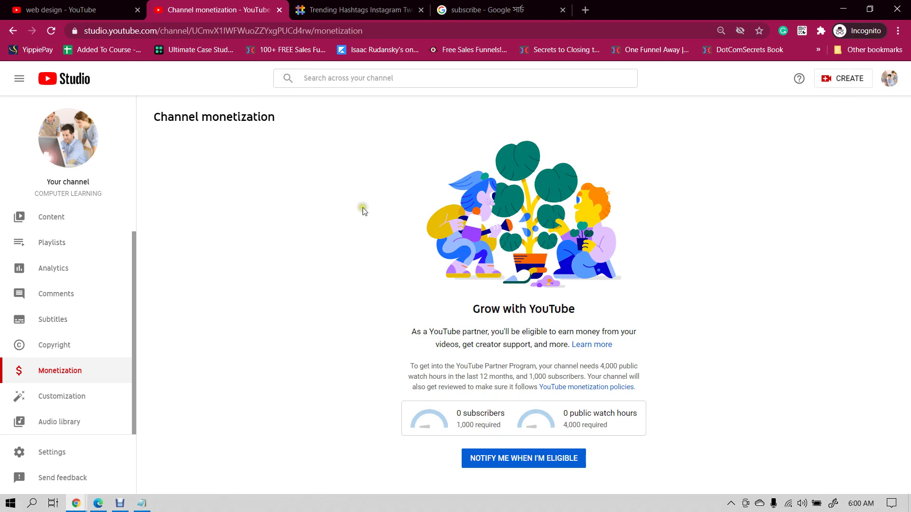
- Append '1.> 100' after 'daily' on the sixth Notepad item
{"action": "left_click", "coordinate": [142, 504]}
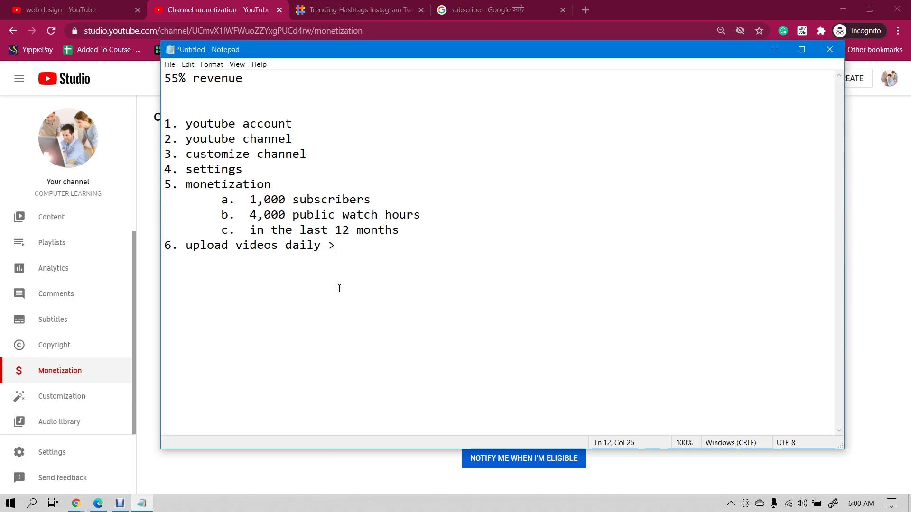
{"action": "type", "text": "1."}
{"action": "type", "text": ">"}
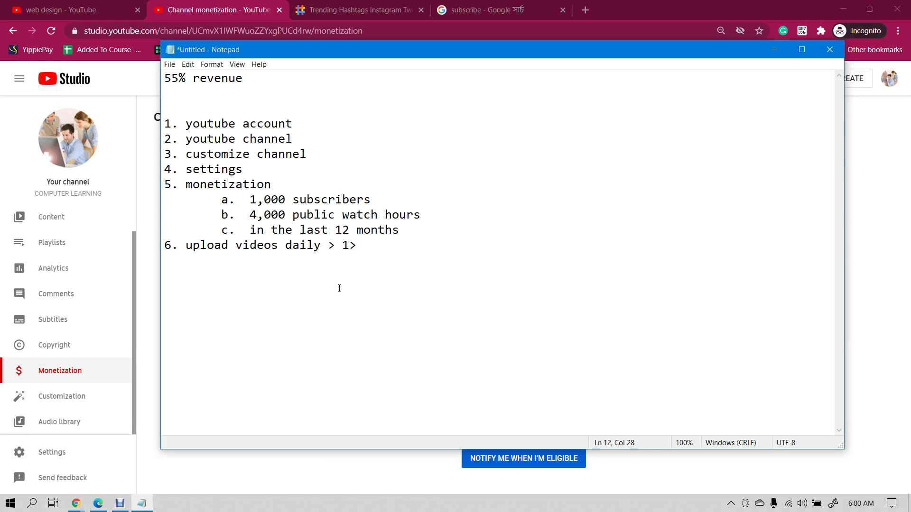
{"action": "type", "text": " 100"}
{"action": "left_click_drag", "start_coordinate": [357, 244], "coordinate": [429, 243]}
{"action": "left_click", "coordinate": [429, 242]}
{"action": "left_click", "coordinate": [343, 245]}
{"action": "left_click_drag", "start_coordinate": [342, 245], "coordinate": [352, 245]}
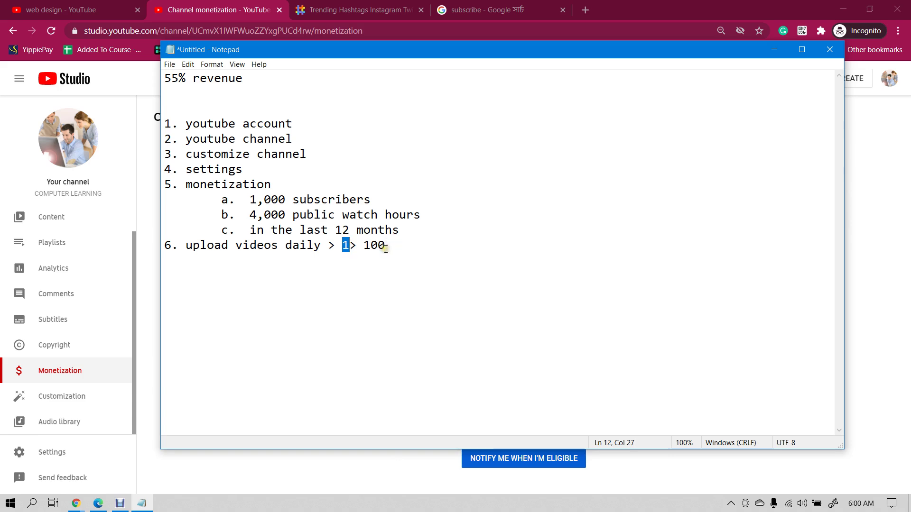
{"action": "left_click_drag", "start_coordinate": [249, 215], "coordinate": [420, 213]}
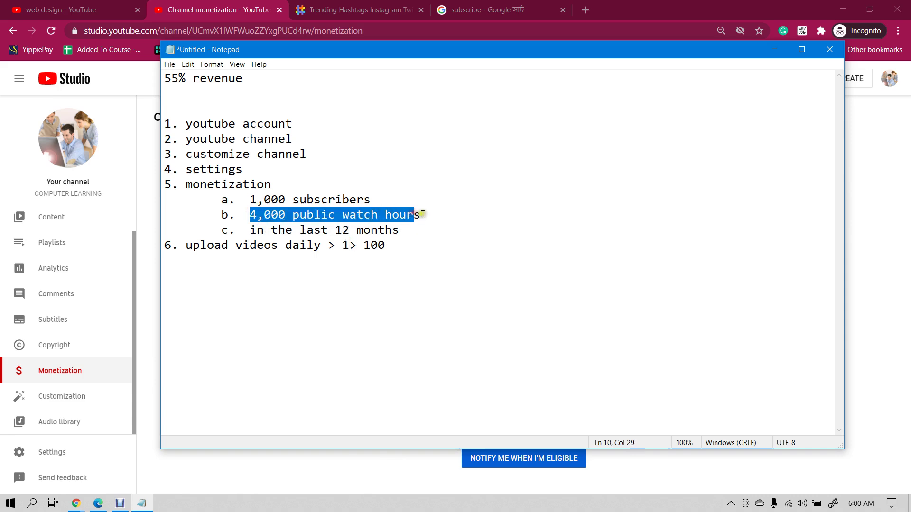
{"action": "left_click", "coordinate": [422, 215]}
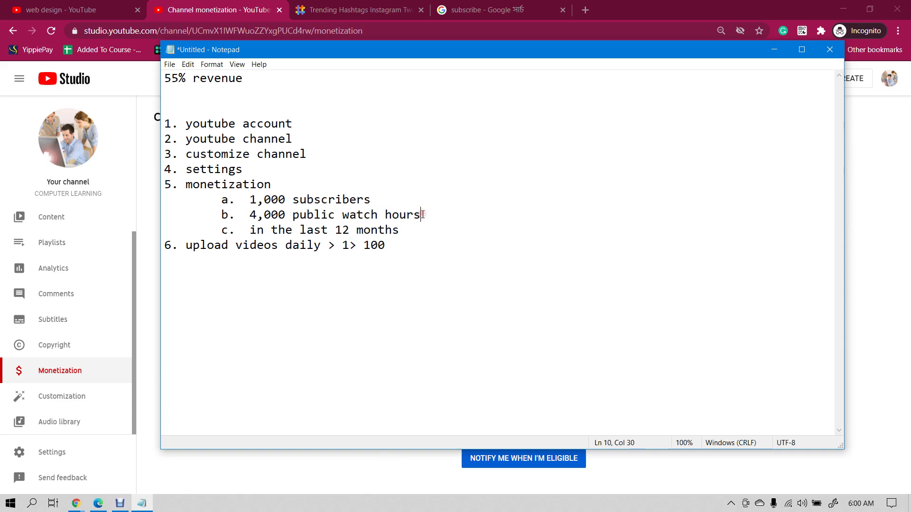
- Insert a space between '1' and '>' so item 6 reads 'upload videos daily > 1 > 100'
{"action": "left_click", "coordinate": [350, 245]}
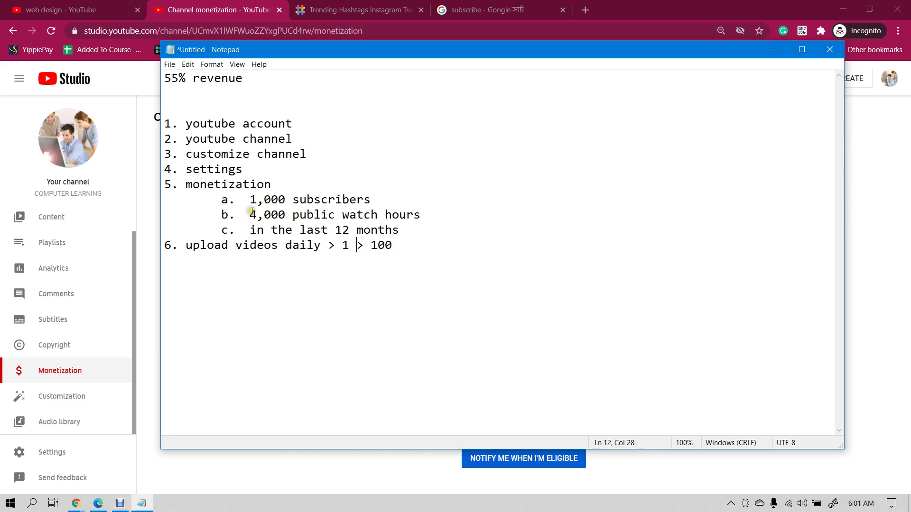
{"action": "left_click_drag", "start_coordinate": [249, 215], "coordinate": [432, 217]}
{"action": "left_click", "coordinate": [443, 223]}
{"action": "double_click", "coordinate": [373, 245]}
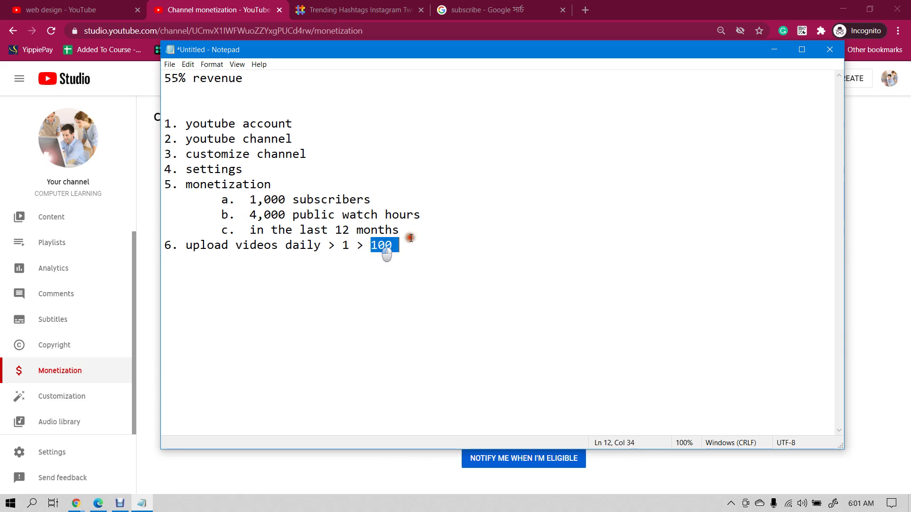
{"action": "left_click", "coordinate": [418, 237]}
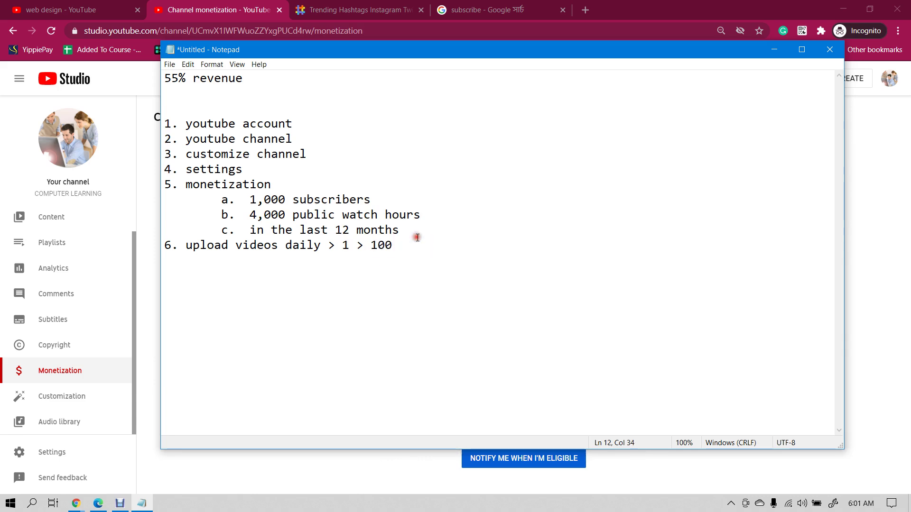
{"action": "left_click", "coordinate": [343, 245]}
{"action": "double_click", "coordinate": [345, 245]}
{"action": "left_click", "coordinate": [375, 245]}
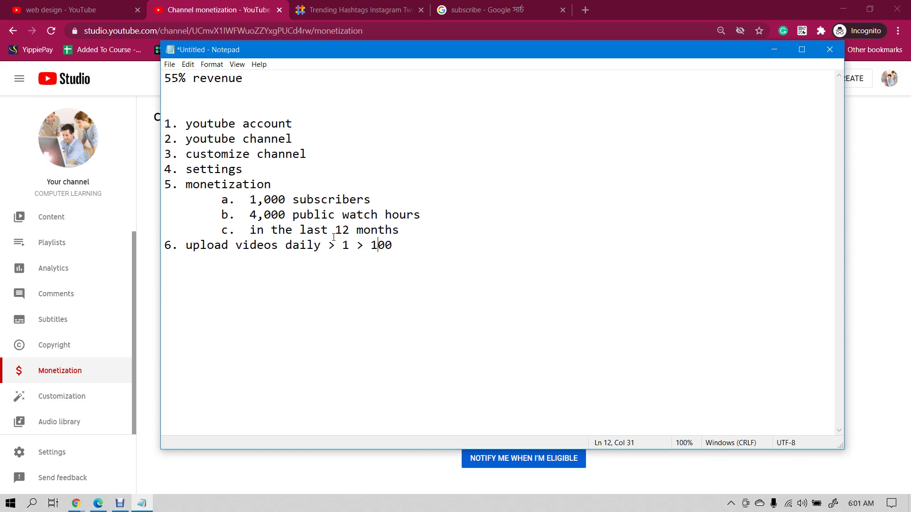
{"action": "left_click", "coordinate": [190, 10]}
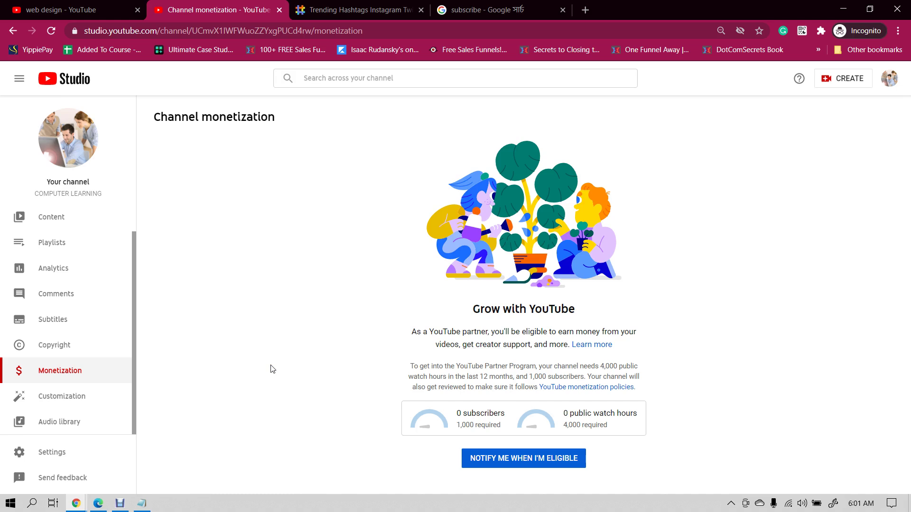
- Open the Upload videos dialog from YouTube Studio's CREATE menu
{"action": "mouse_move", "coordinate": [141, 503]}
{"action": "left_click", "coordinate": [842, 80]}
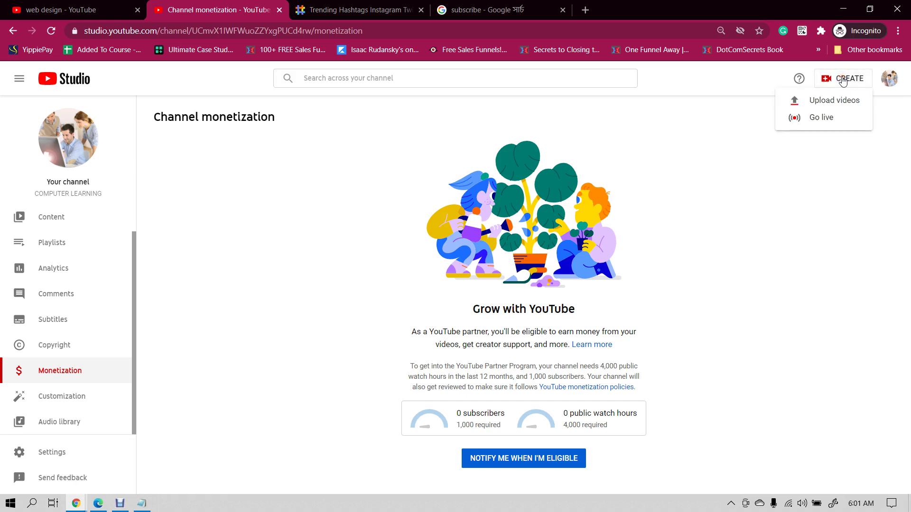
{"action": "left_click", "coordinate": [825, 100]}
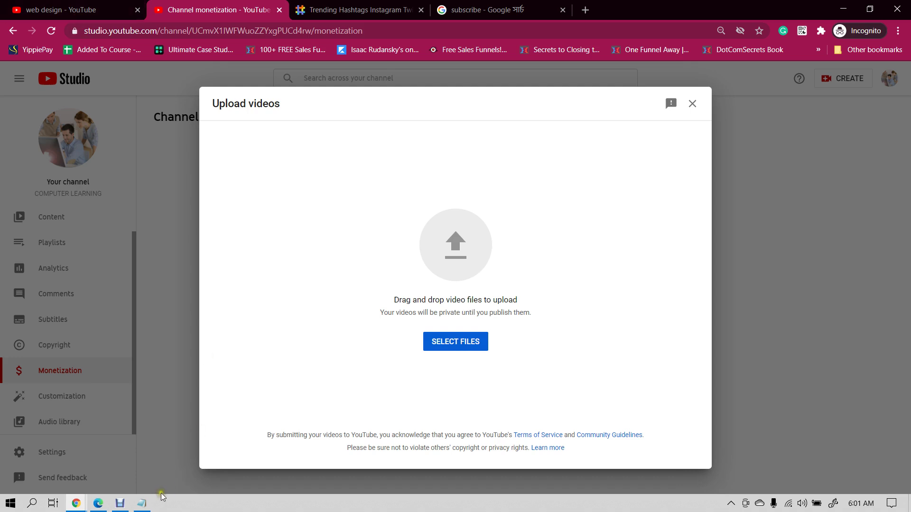
- Delete the '> 1 > 100' tail so item 6 reads 'upload videos daily'
{"action": "left_click", "coordinate": [144, 502]}
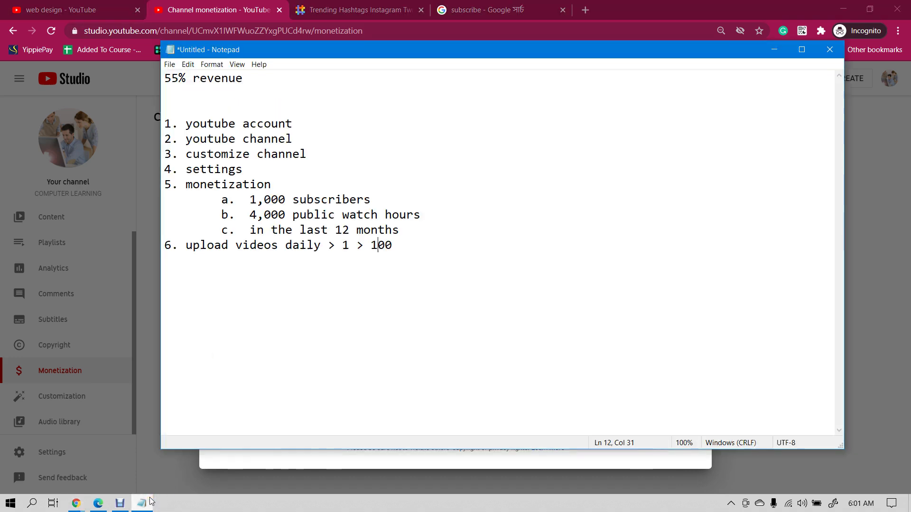
{"action": "left_click_drag", "start_coordinate": [329, 242], "coordinate": [406, 240]}
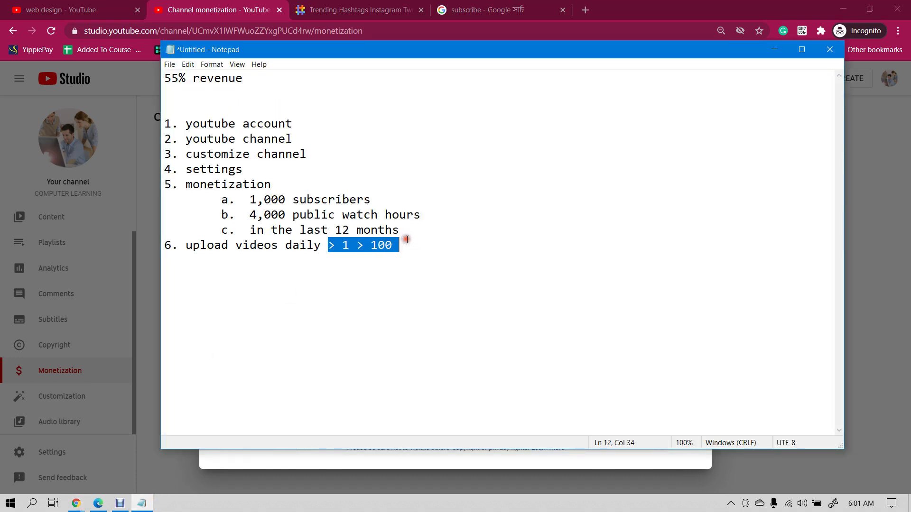
{"action": "key", "text": "BackSpace"}
{"action": "left_click", "coordinate": [159, 26]}
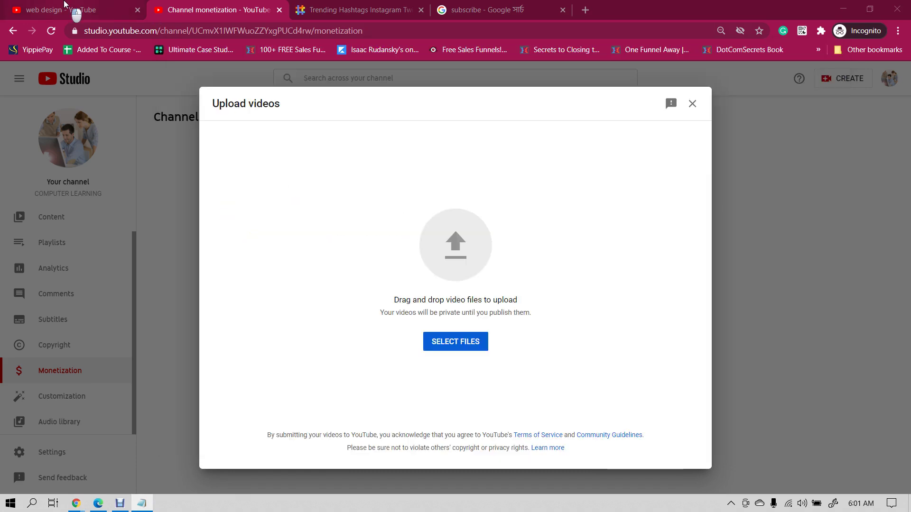
- Replace the 'web design' search with 'fishing bd' and view the results led by Fishing BD
{"action": "left_click", "coordinate": [62, 9]}
{"action": "left_click", "coordinate": [75, 81]}
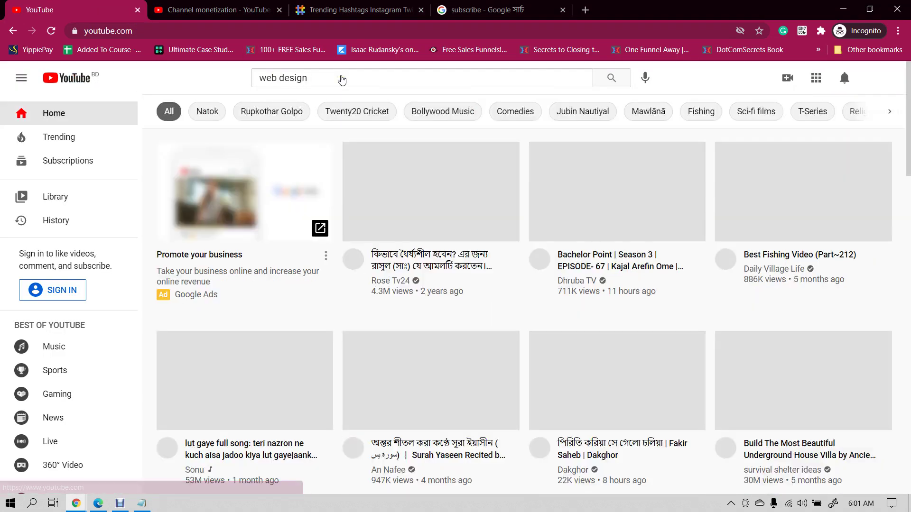
{"action": "left_click", "coordinate": [341, 78]}
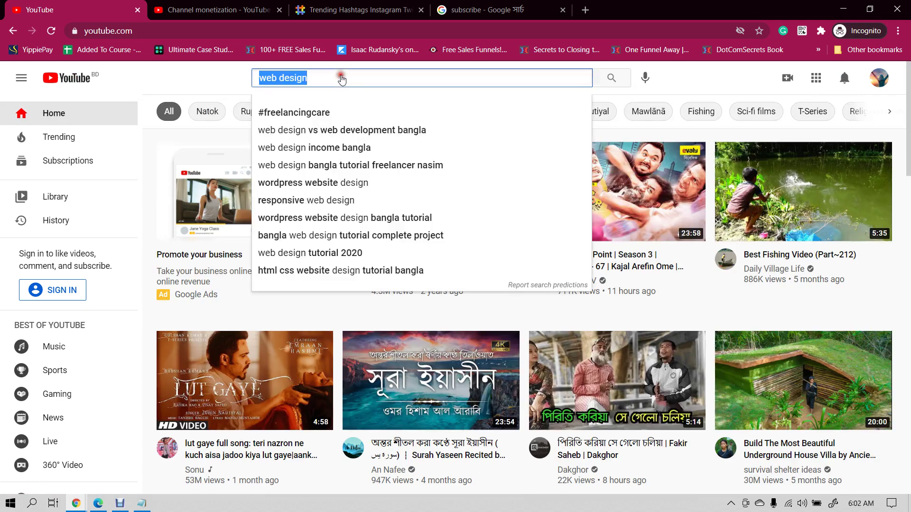
{"action": "key", "text": "BackSpace"}
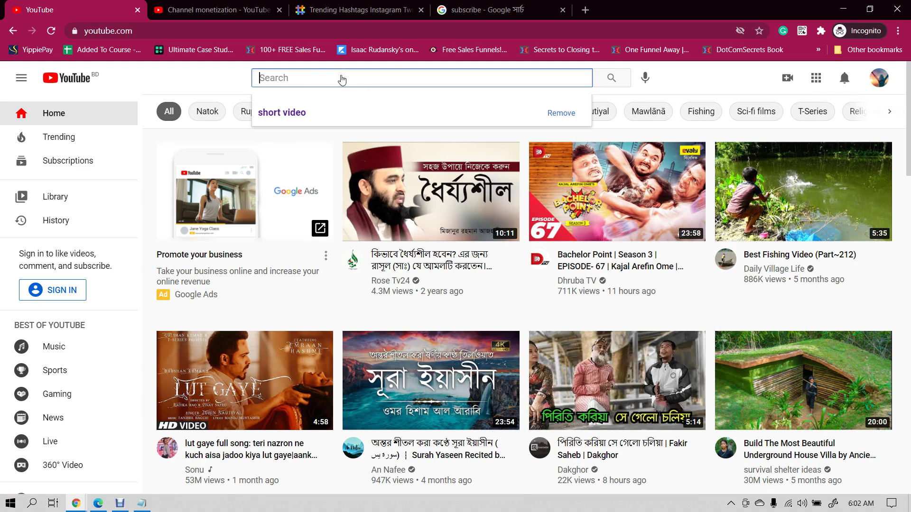
{"action": "type", "text": "fishing bd"}
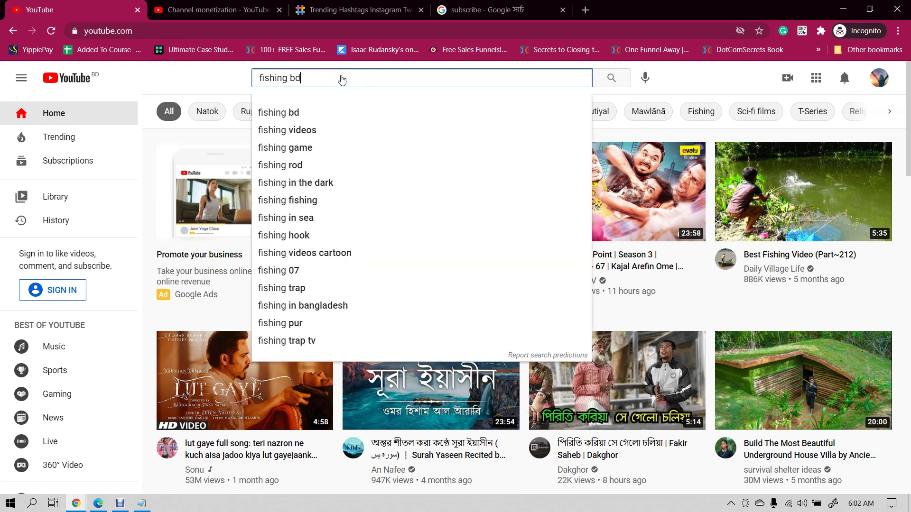
{"action": "key", "text": "Return"}
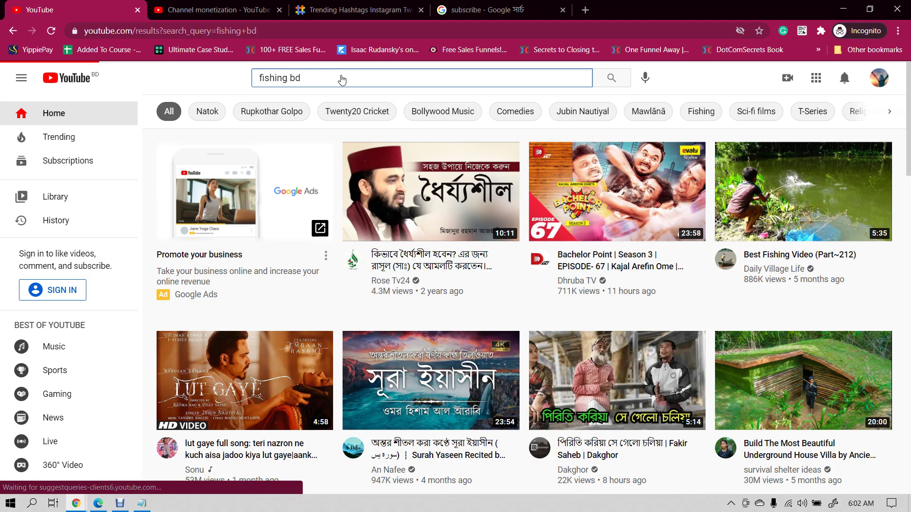
{"action": "scroll", "coordinate": [341, 153], "scroll_direction": "down", "scroll_amount": 4}
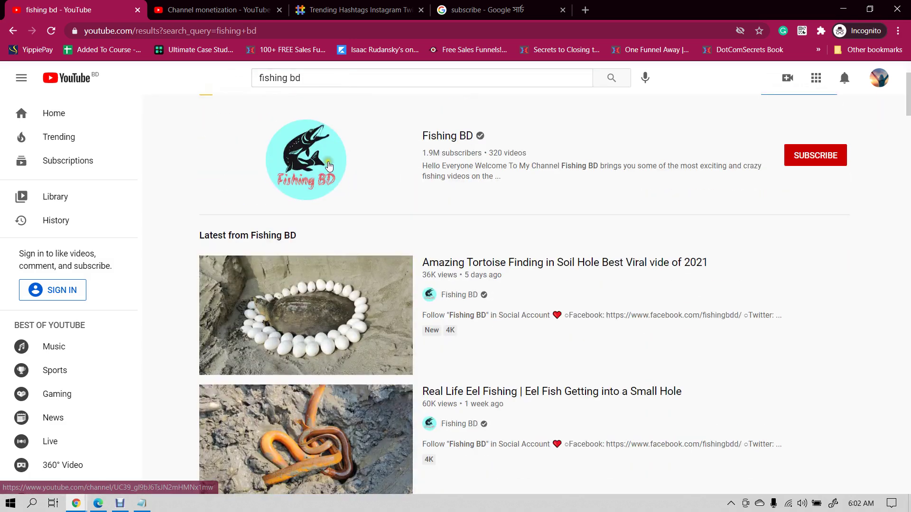
- Open the Fishing BD channel's Videos page in a new tab
{"action": "scroll", "coordinate": [462, 214], "scroll_direction": "up", "scroll_amount": 4}
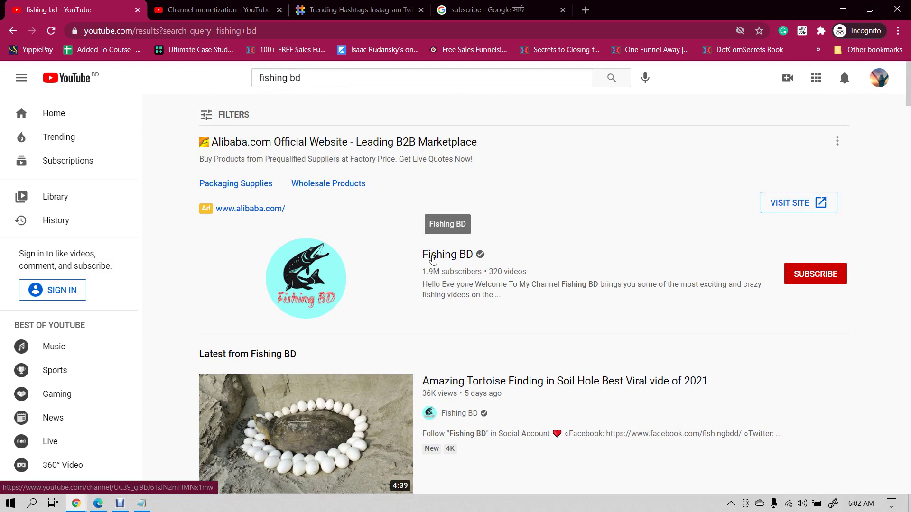
{"action": "left_click", "coordinate": [432, 258], "text": "ctrl"}
{"action": "key", "text": "ctrl+Tab"}
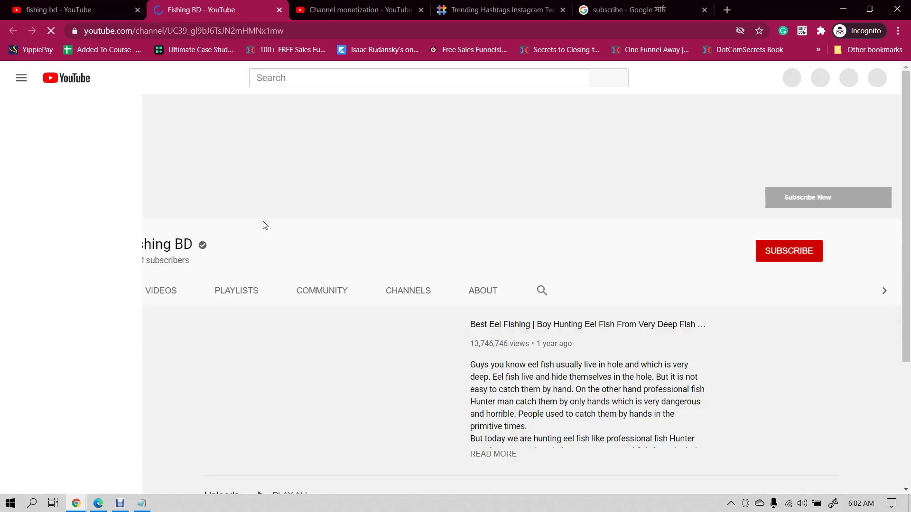
{"action": "left_click", "coordinate": [299, 291]}
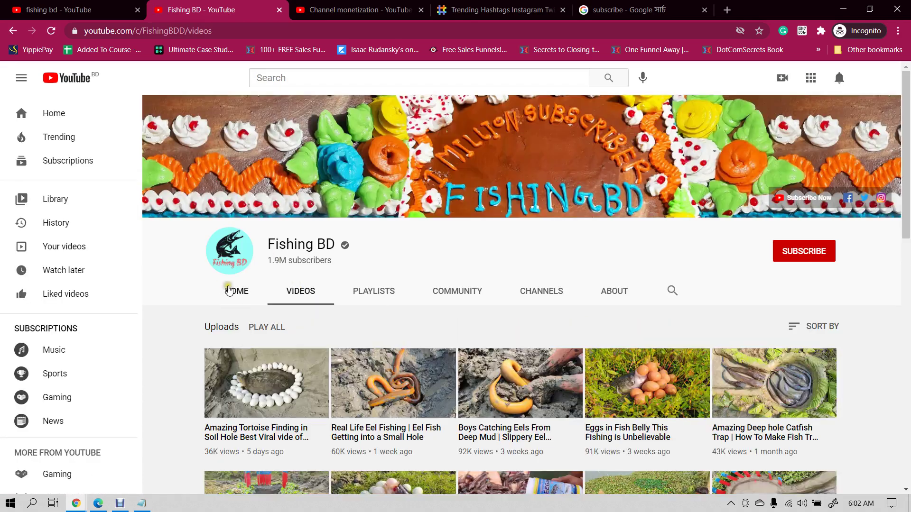
{"action": "scroll", "coordinate": [228, 291], "scroll_direction": "down", "scroll_amount": 3}
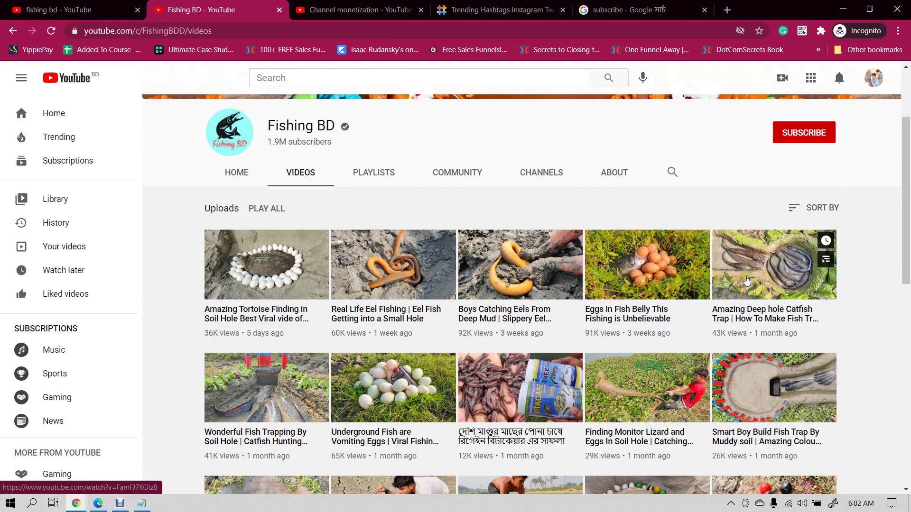
{"action": "scroll", "coordinate": [742, 279], "scroll_direction": "down", "scroll_amount": 2}
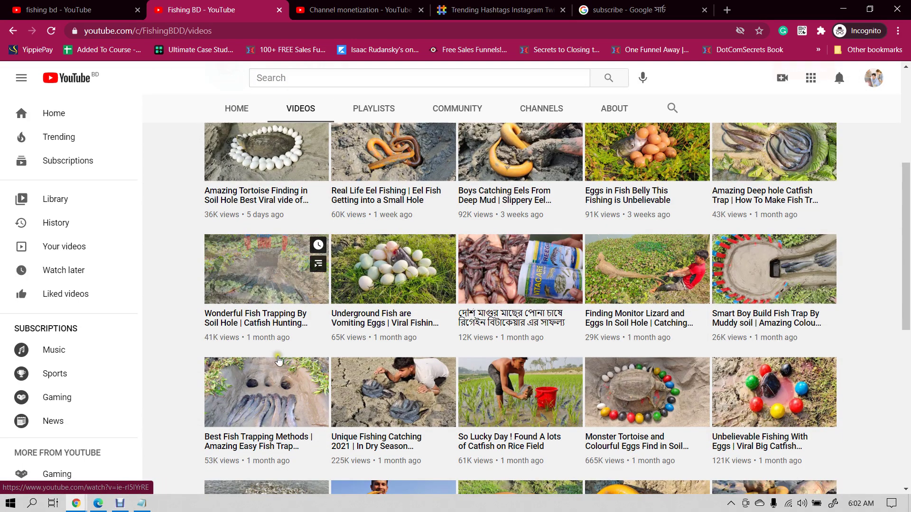
{"action": "scroll", "coordinate": [758, 377], "scroll_direction": "up", "scroll_amount": 2}
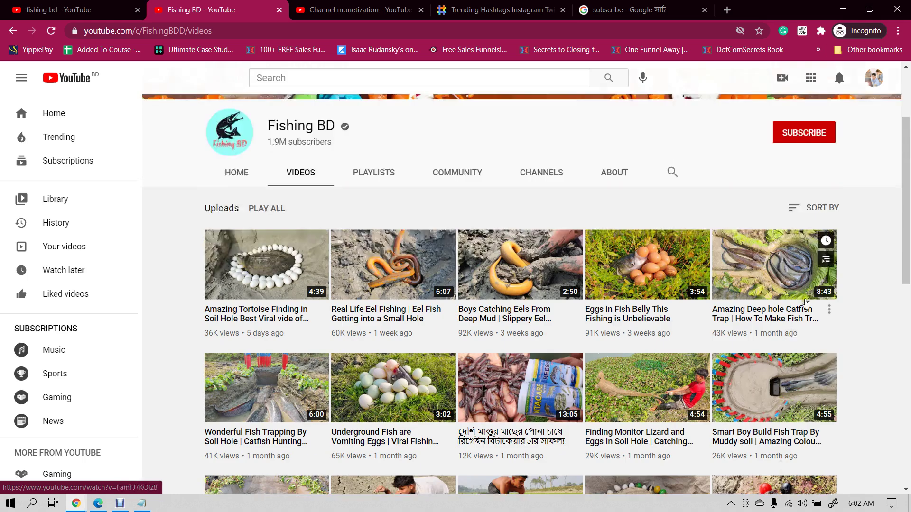
- Sort the channel's videos by Most popular, then return to the fishing bd results
{"action": "left_click", "coordinate": [815, 207]}
{"action": "left_click", "coordinate": [790, 242]}
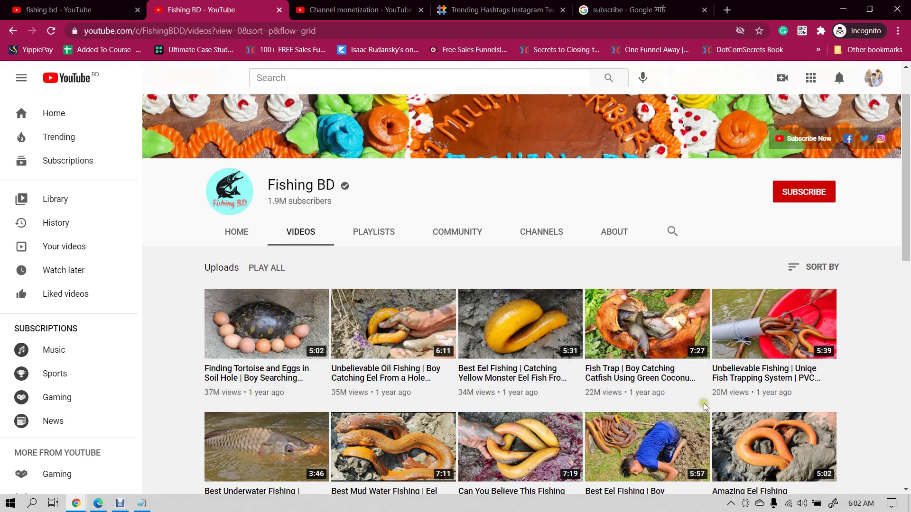
{"action": "scroll", "coordinate": [835, 332], "scroll_direction": "down", "scroll_amount": 2}
{"action": "scroll", "coordinate": [844, 336], "scroll_direction": "up", "scroll_amount": 3}
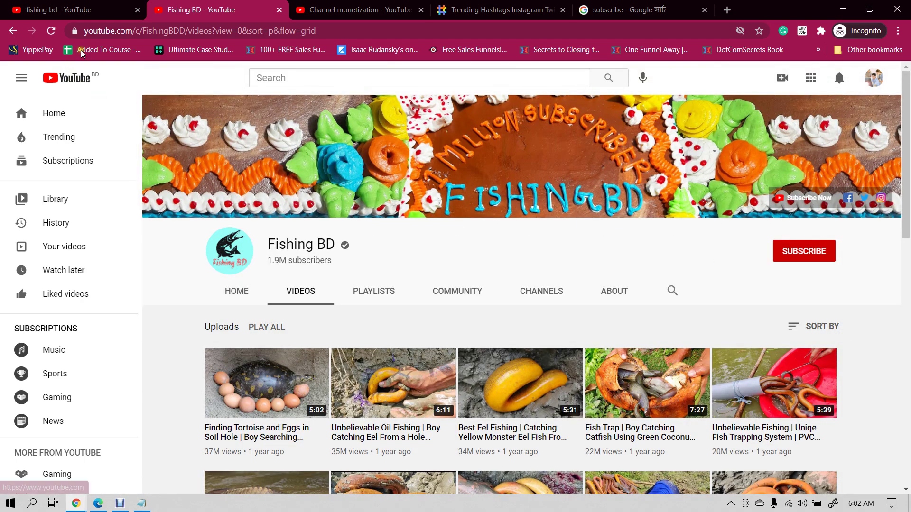
{"action": "left_click", "coordinate": [90, 9]}
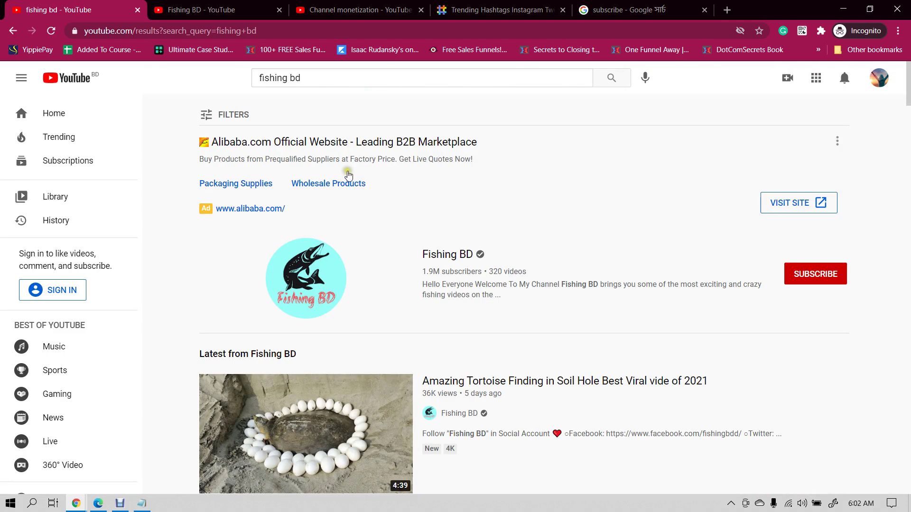
{"action": "double_click", "coordinate": [295, 76]}
- Search 'fishing bangladesh' and open DEEP RIVER FISHING (BANGLADESH) DOCUMENTARY in a new tab
{"action": "key", "text": "BackSpace"}
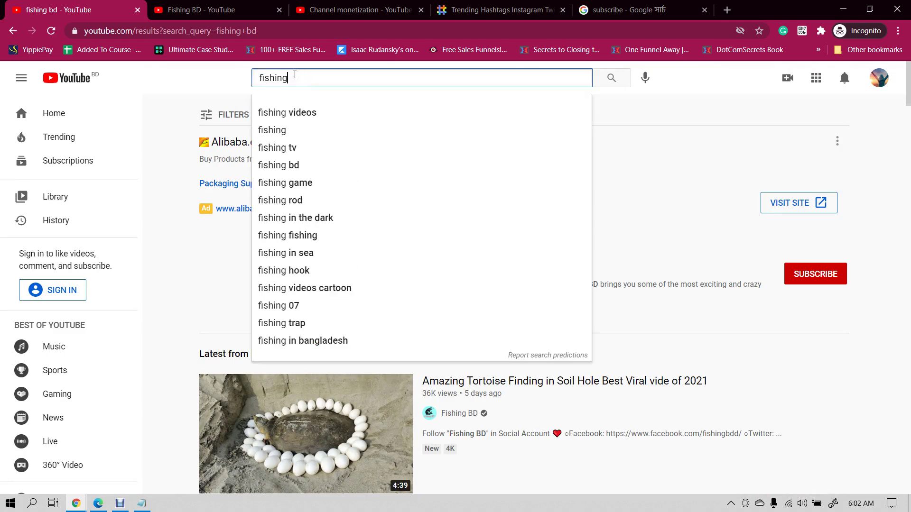
{"action": "type", "text": "bangladesh"}
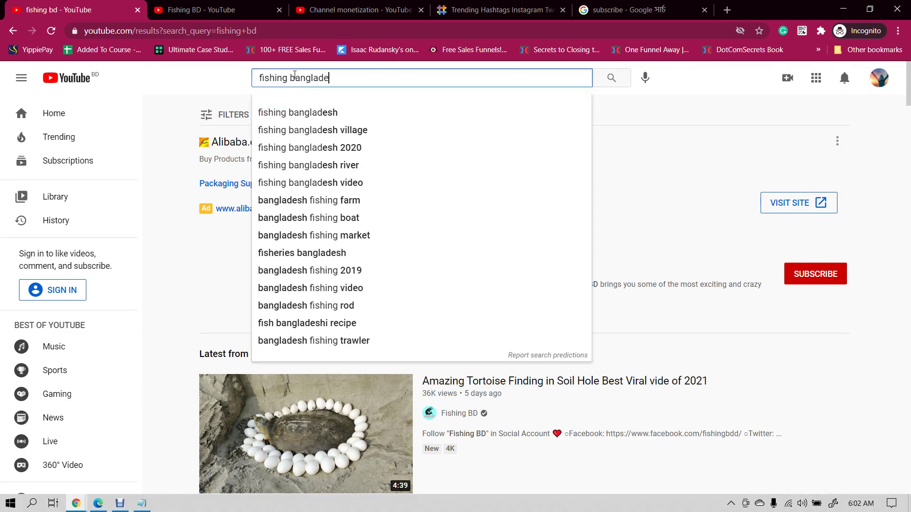
{"action": "key", "text": "Return"}
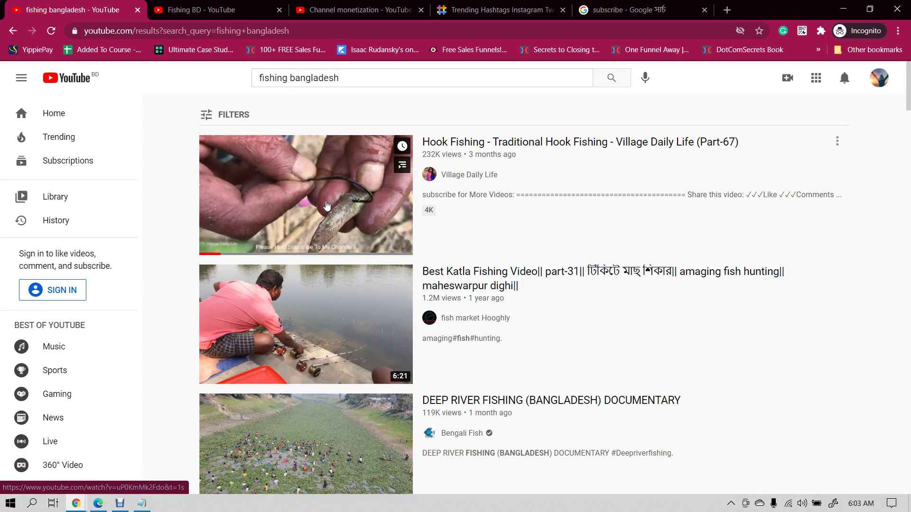
{"action": "scroll", "coordinate": [326, 205], "scroll_direction": "down", "scroll_amount": 2}
{"action": "middle_click", "coordinate": [285, 334]}
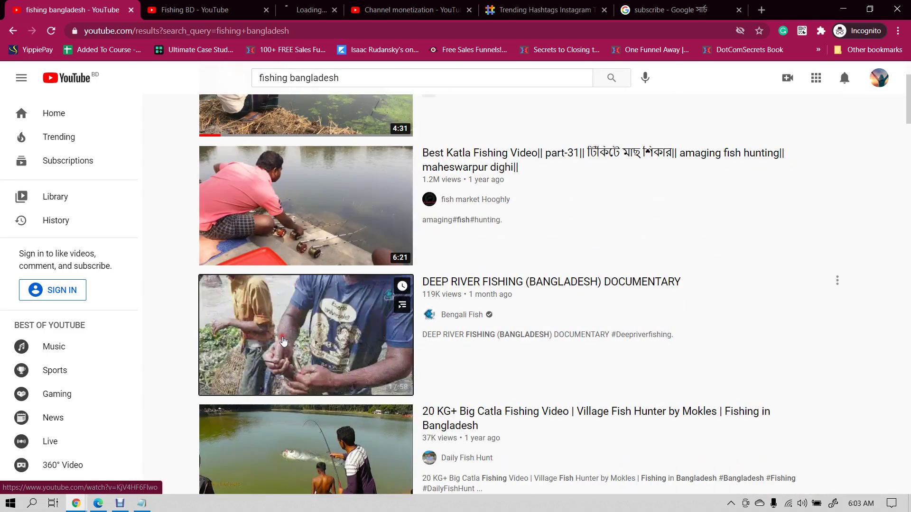
{"action": "left_click", "coordinate": [295, 5]}
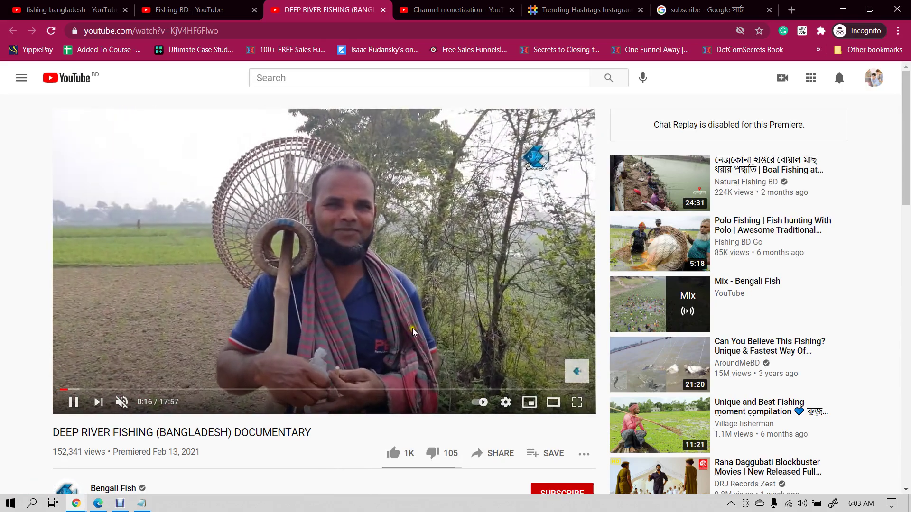
- Skip the documentary ahead to around the 0:59 mark
{"action": "key", "text": "l"}
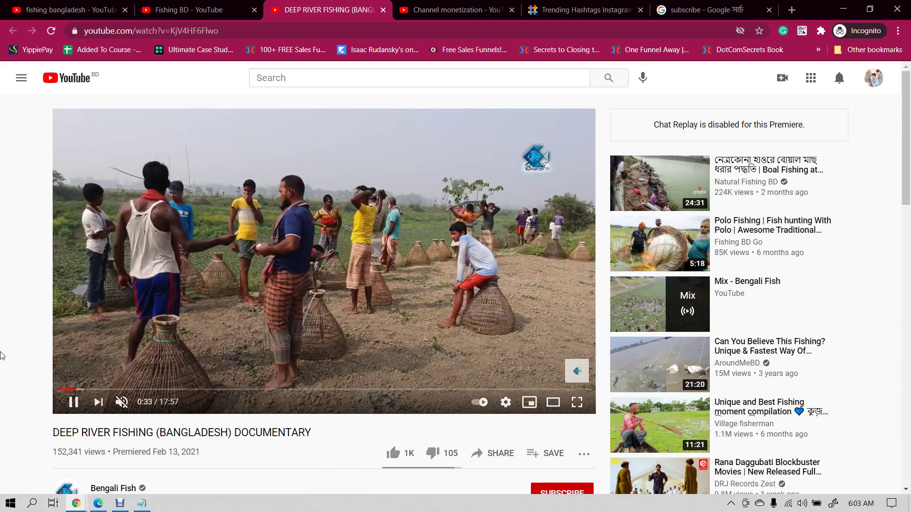
{"action": "key", "text": "l"}
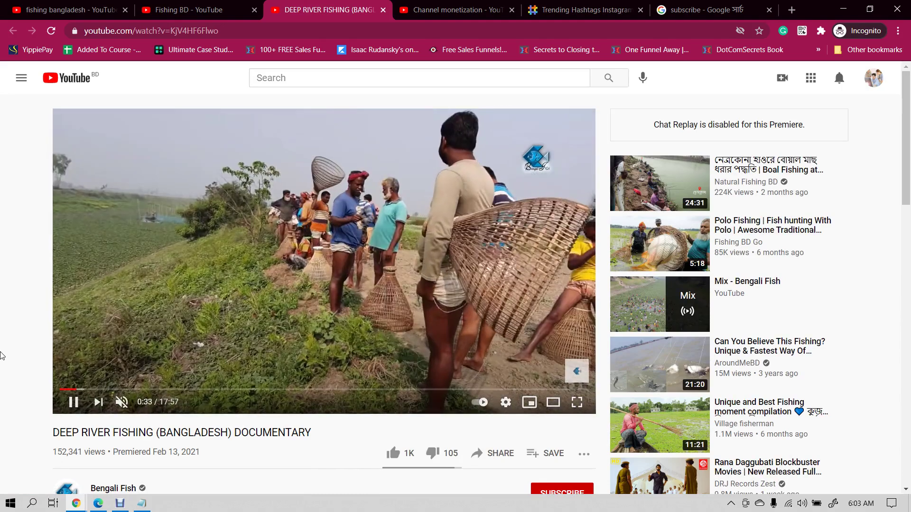
{"action": "key", "text": "l"}
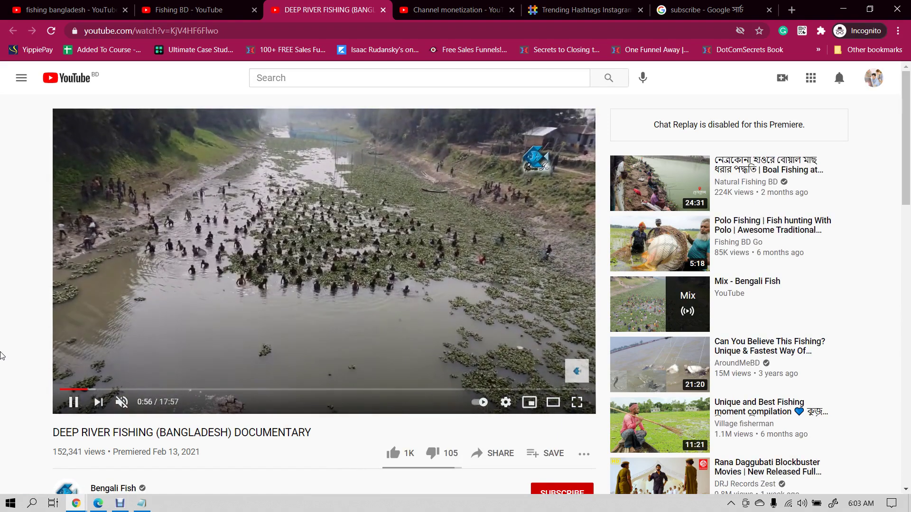
{"action": "left_click", "coordinate": [294, 208]}
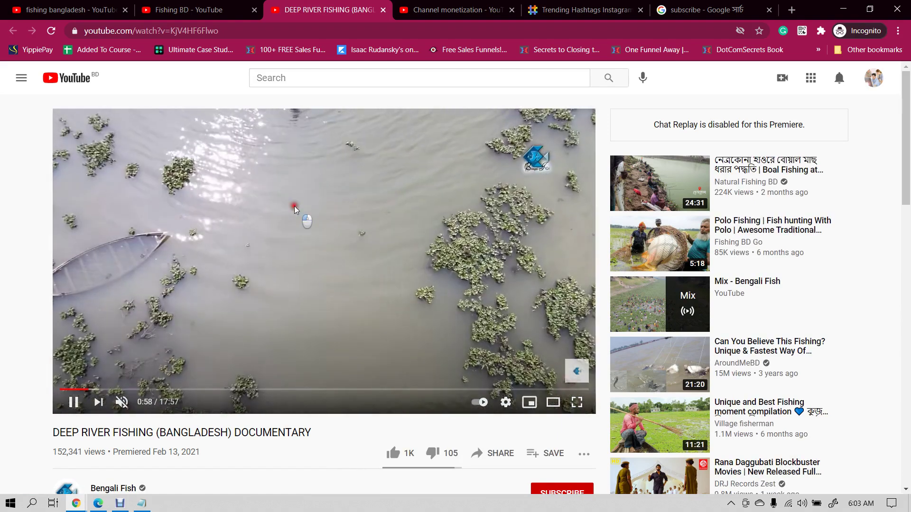
{"action": "scroll", "coordinate": [294, 207], "scroll_direction": "down", "scroll_amount": 3}
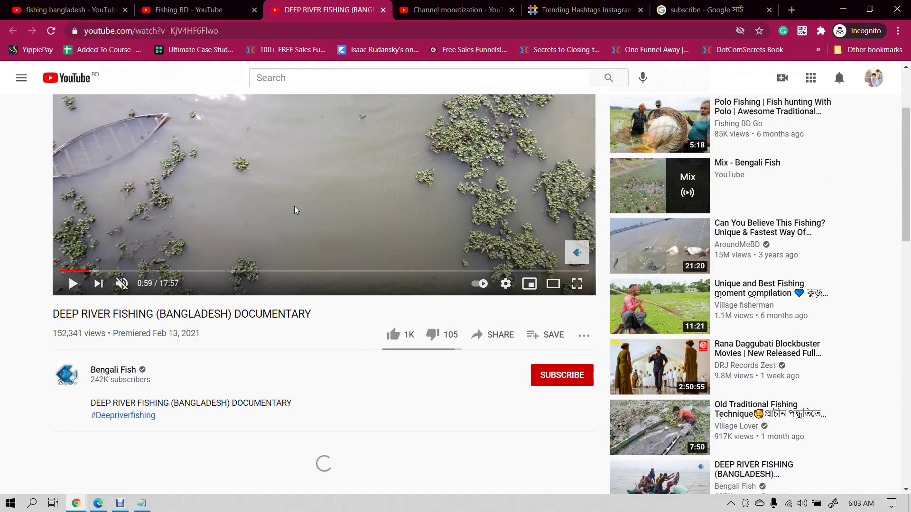
{"action": "left_click", "coordinate": [295, 205]}
- Return to the fishing bangladesh search results and select the search text
{"action": "left_click", "coordinate": [185, 9]}
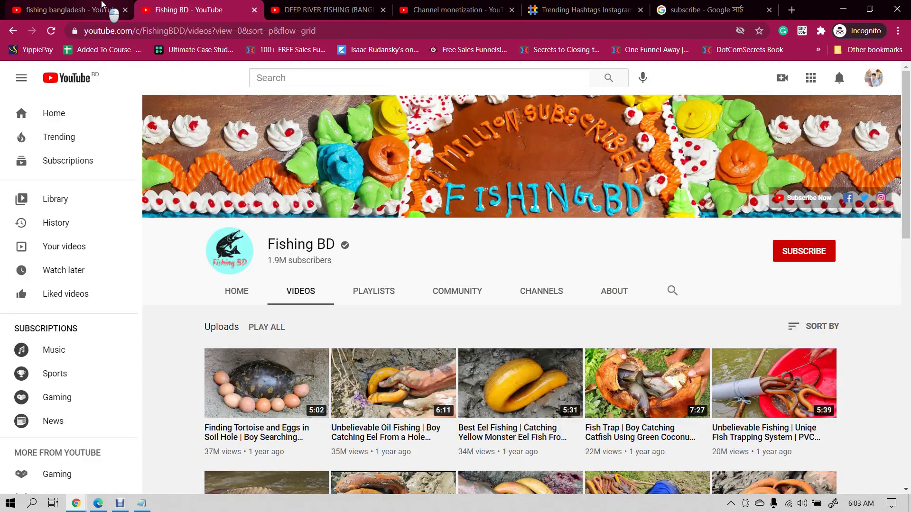
{"action": "left_click", "coordinate": [102, 5]}
{"action": "double_click", "coordinate": [356, 71]}
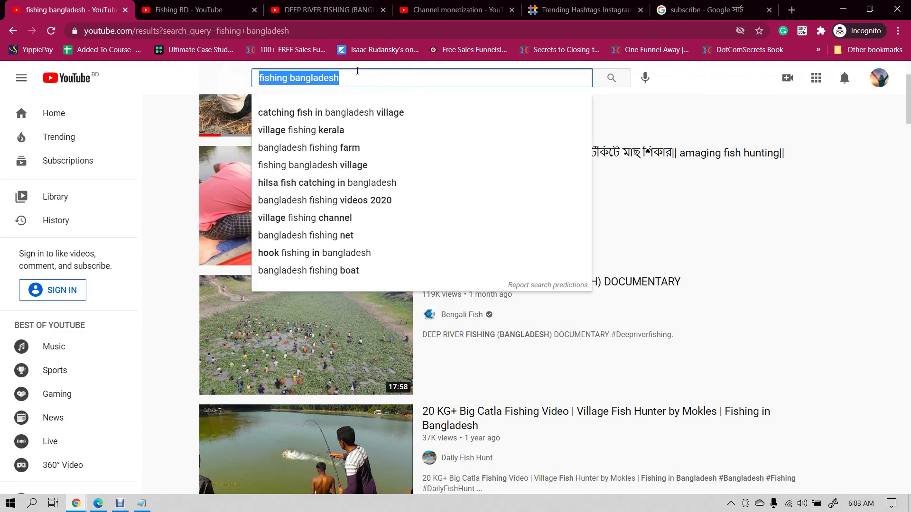
- Search 'farjana drawing academy' via the suggestion and open the Farjana Drawing Academy channel in a new tab
{"action": "type", "text": "raz"}
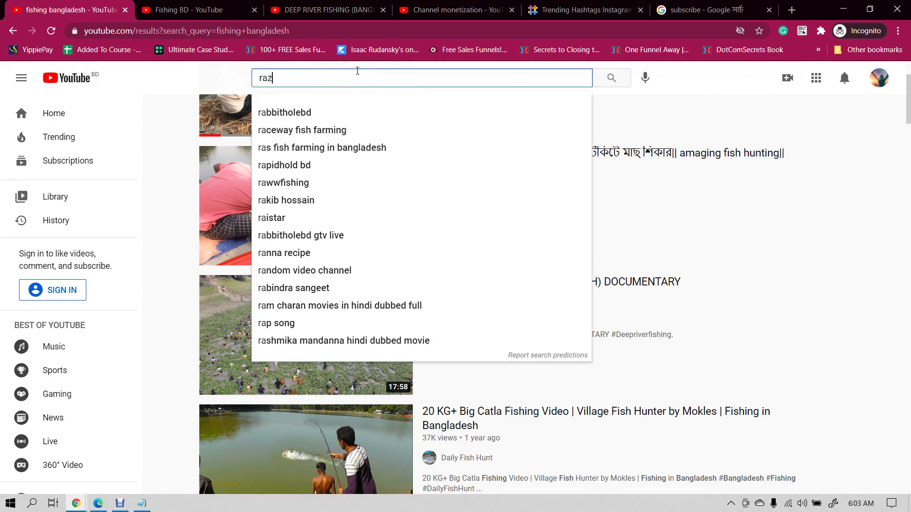
{"action": "key", "text": "BackSpace"}
{"action": "type", "text": "r"}
{"action": "key", "text": "BackSpace"}
{"action": "key", "text": "BackSpace"}
{"action": "key", "text": "BackSpace"}
{"action": "type", "text": "far"}
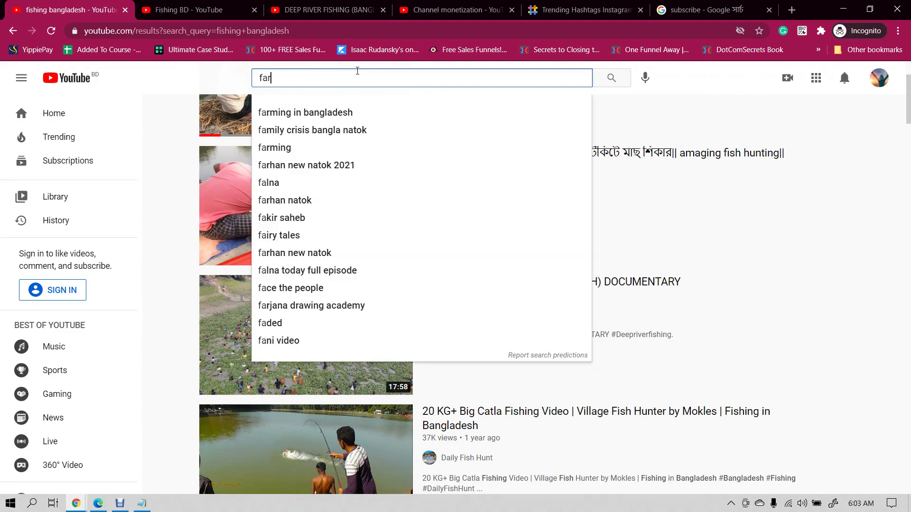
{"action": "type", "text": "zana"}
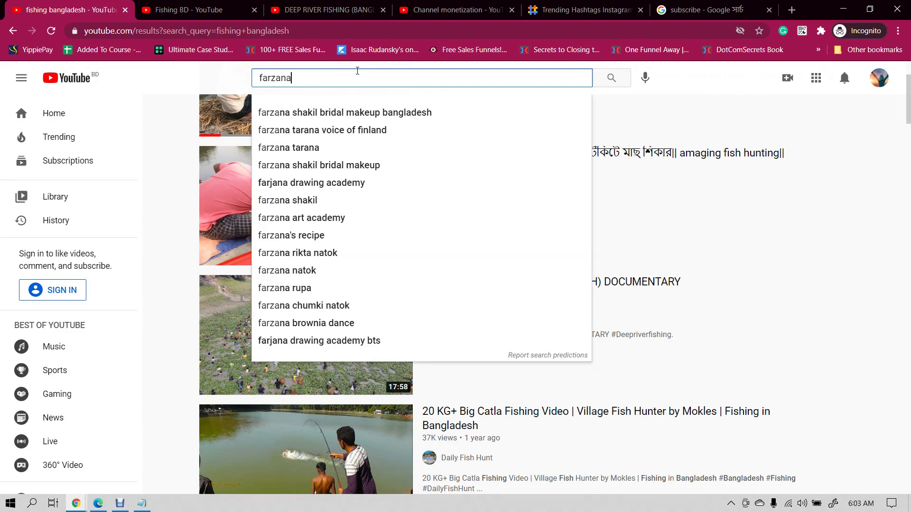
{"action": "type", "text": " d"}
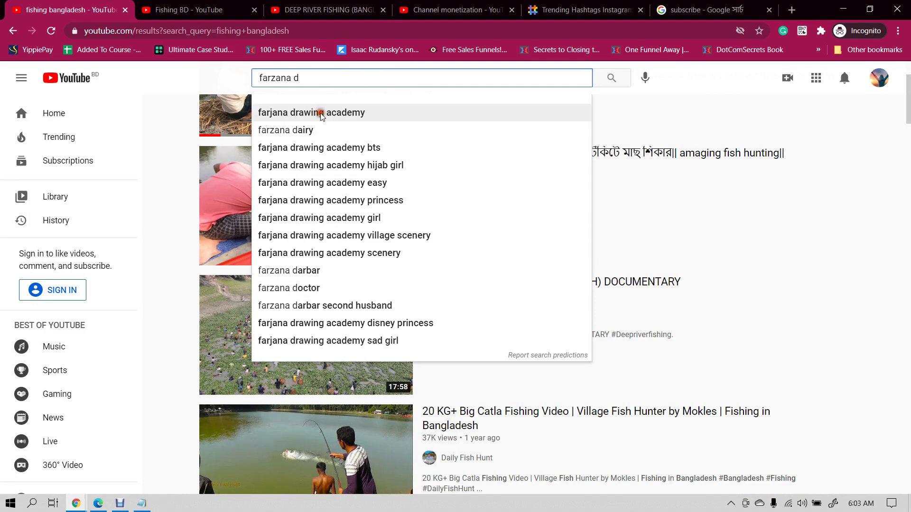
{"action": "left_click", "coordinate": [317, 113]}
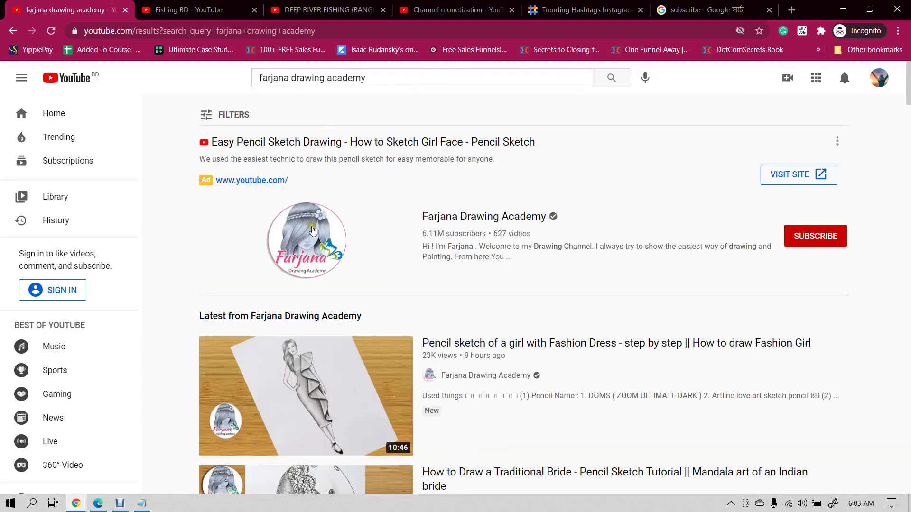
{"action": "middle_click", "coordinate": [304, 233]}
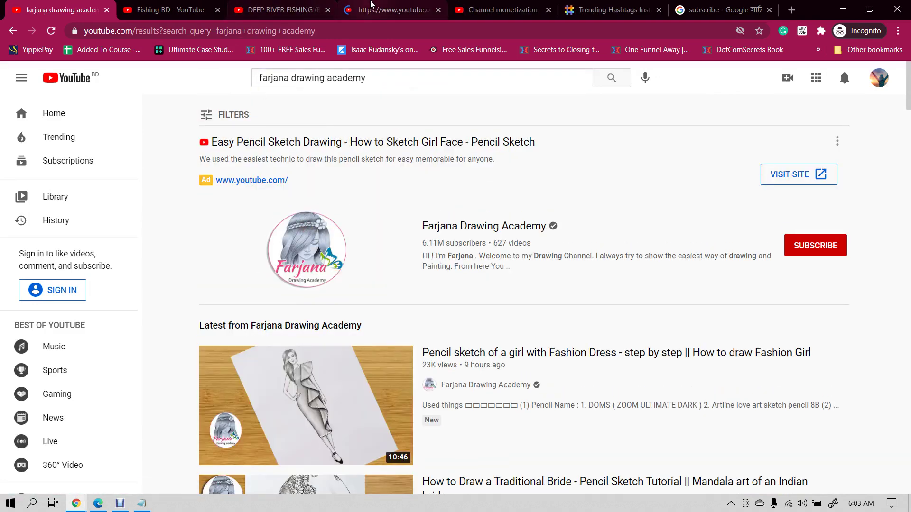
{"action": "left_click", "coordinate": [398, 4]}
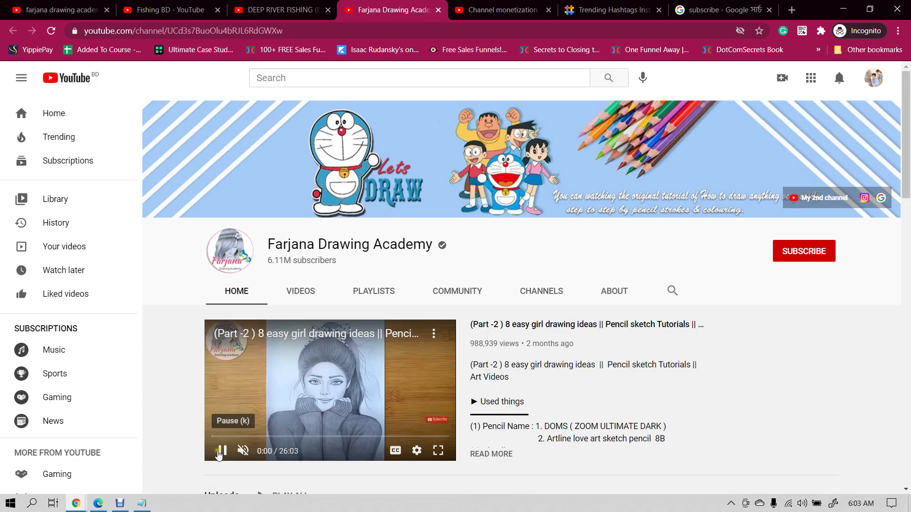
- Pause the channel's featured video and select its name and 6.11M subscriber count
{"action": "left_click", "coordinate": [223, 450]}
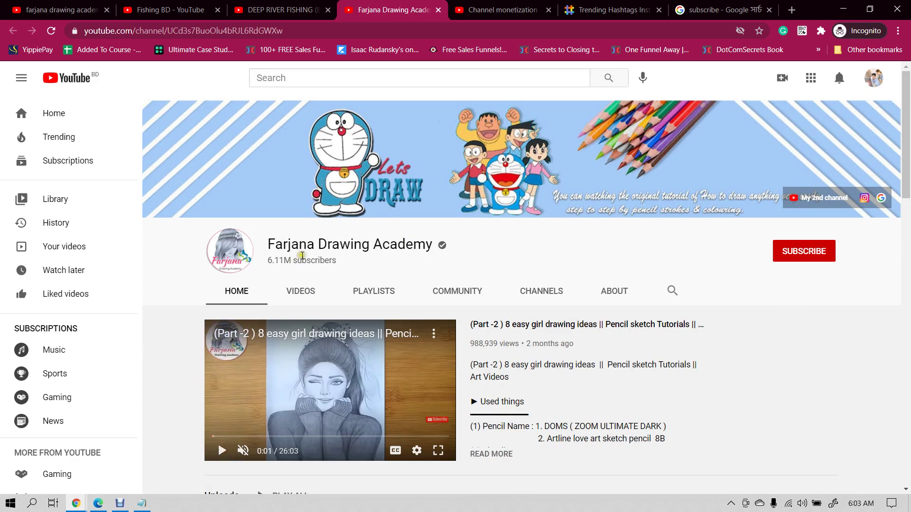
{"action": "triple_click", "coordinate": [270, 262]}
{"action": "left_click_drag", "start_coordinate": [280, 262], "coordinate": [342, 245]}
{"action": "left_click", "coordinate": [369, 245]}
{"action": "left_click", "coordinate": [312, 3]}
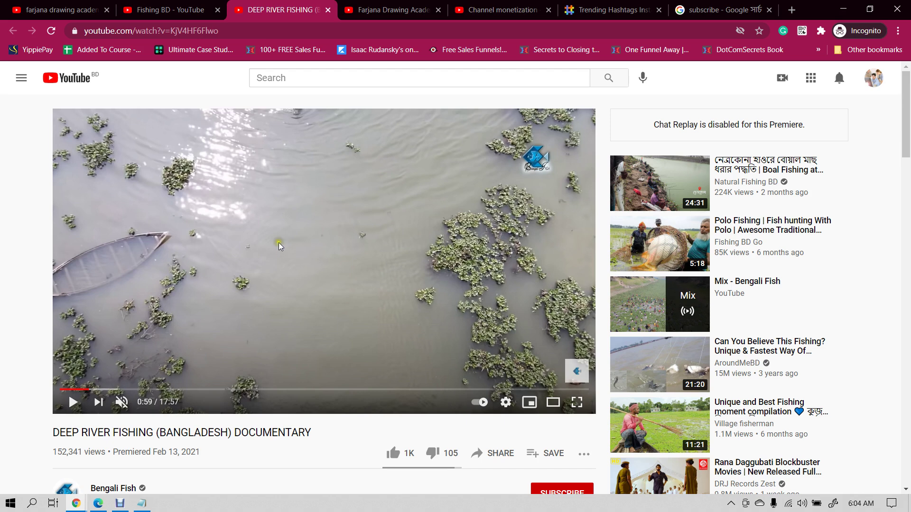
- Open the Farjana Drawing Academy Videos section and copy the channel name
{"action": "key", "text": "ctrl+Tab"}
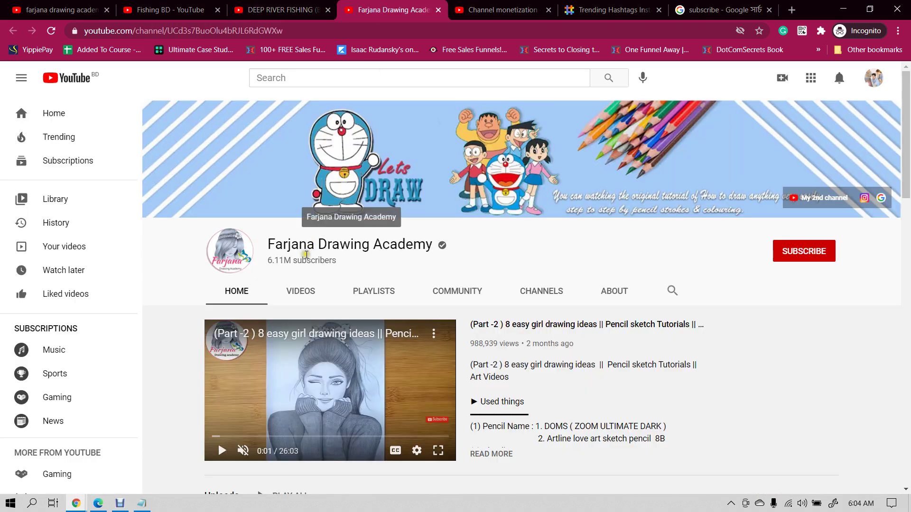
{"action": "left_click", "coordinate": [303, 288]}
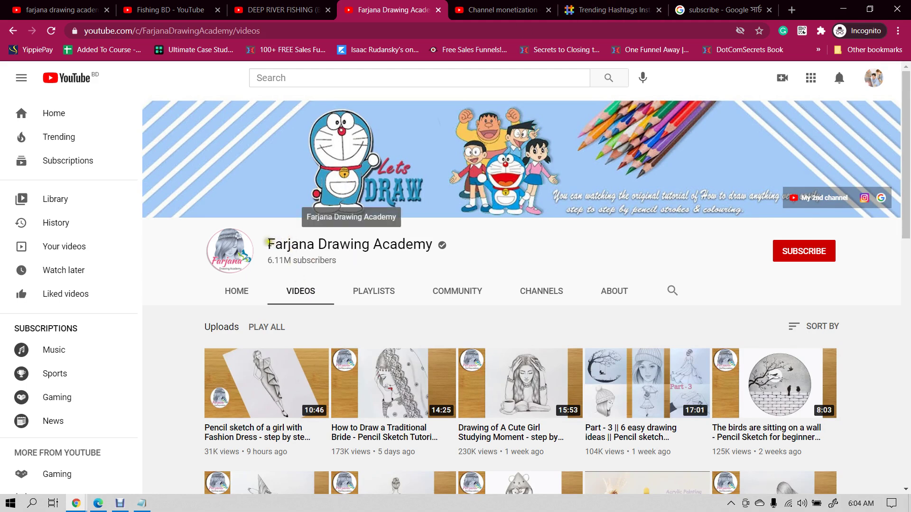
{"action": "left_click_drag", "start_coordinate": [269, 243], "coordinate": [404, 247]}
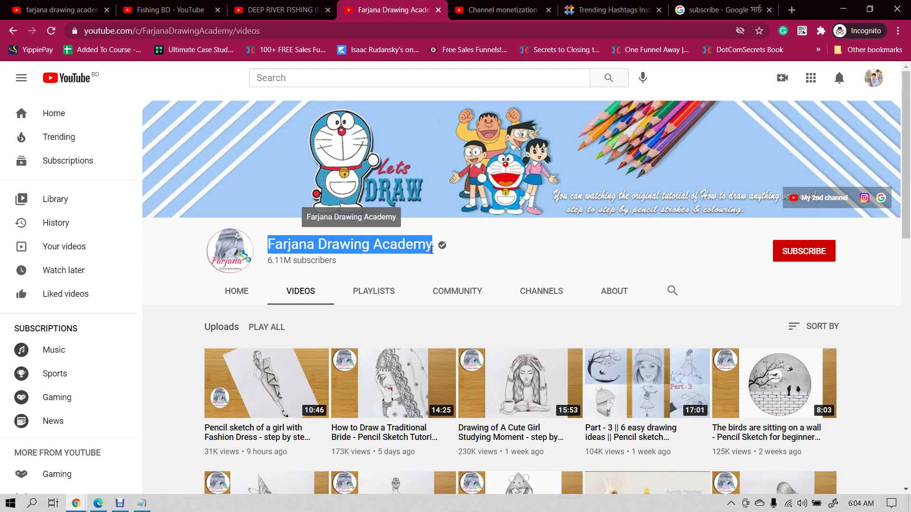
{"action": "right_click", "coordinate": [384, 244]}
- Go to socialblade.com and search for the copied drawing academy channel name
{"action": "left_click", "coordinate": [399, 251]}
{"action": "left_click", "coordinate": [721, 9]}
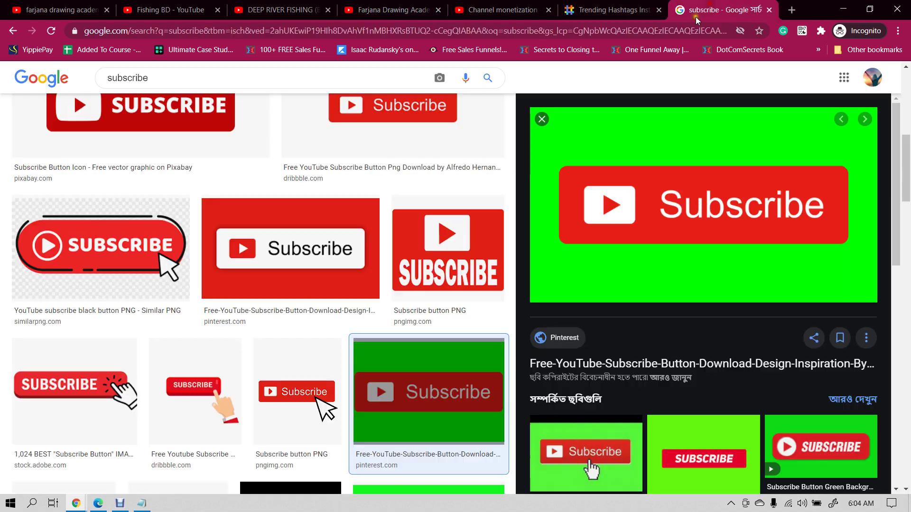
{"action": "left_click", "coordinate": [663, 30]}
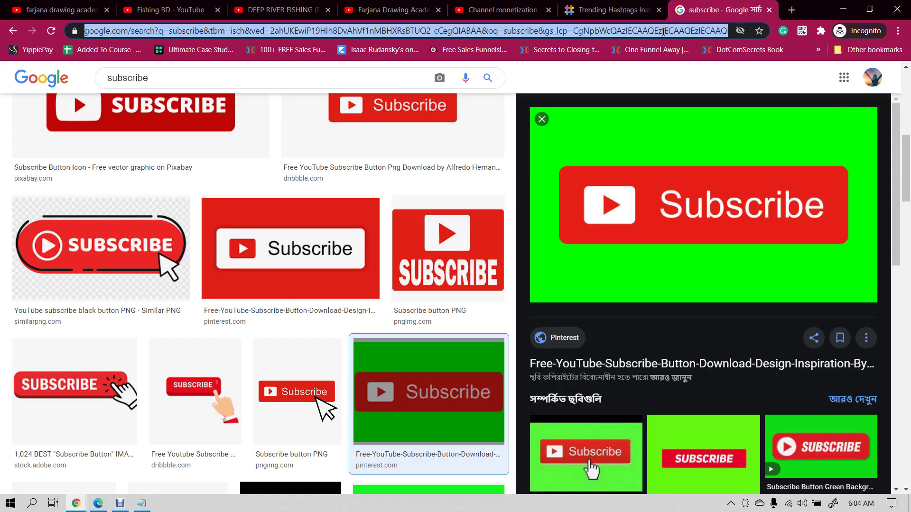
{"action": "type", "text": "social"}
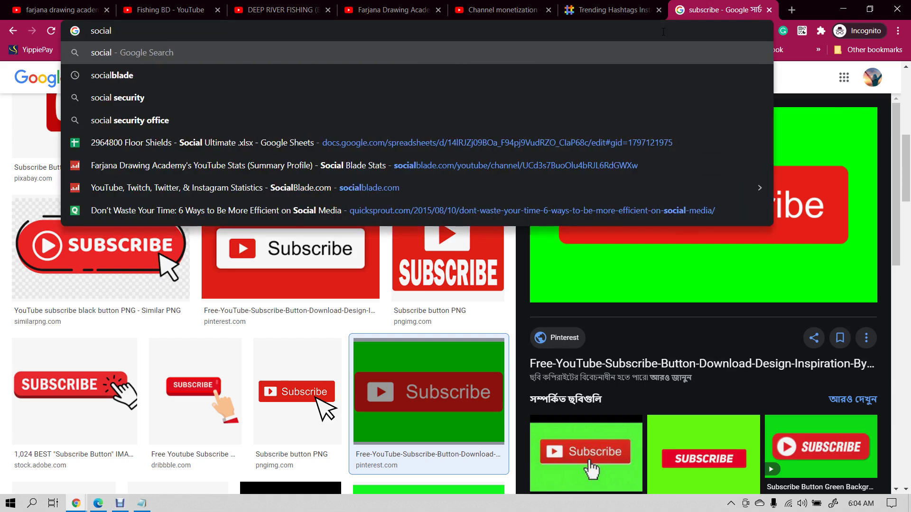
{"action": "type", "text": "blade"}
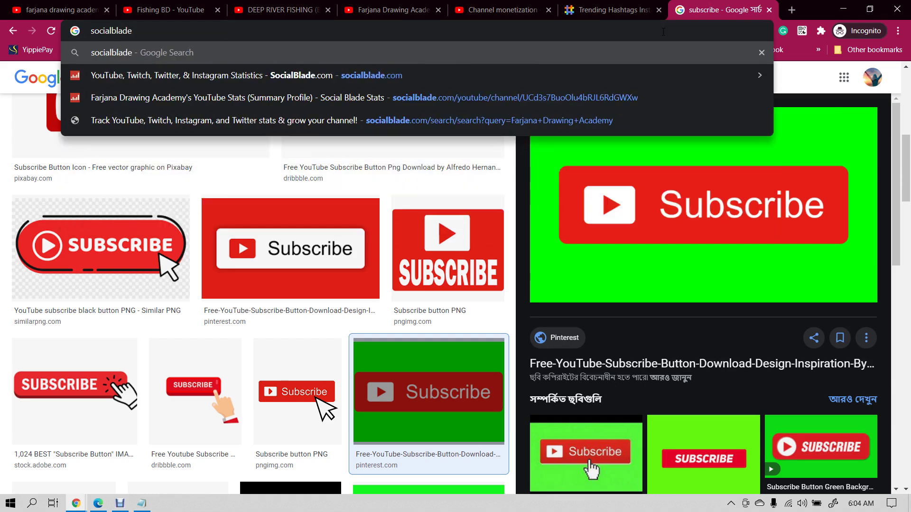
{"action": "type", "text": ".com"}
{"action": "key", "text": "Return"}
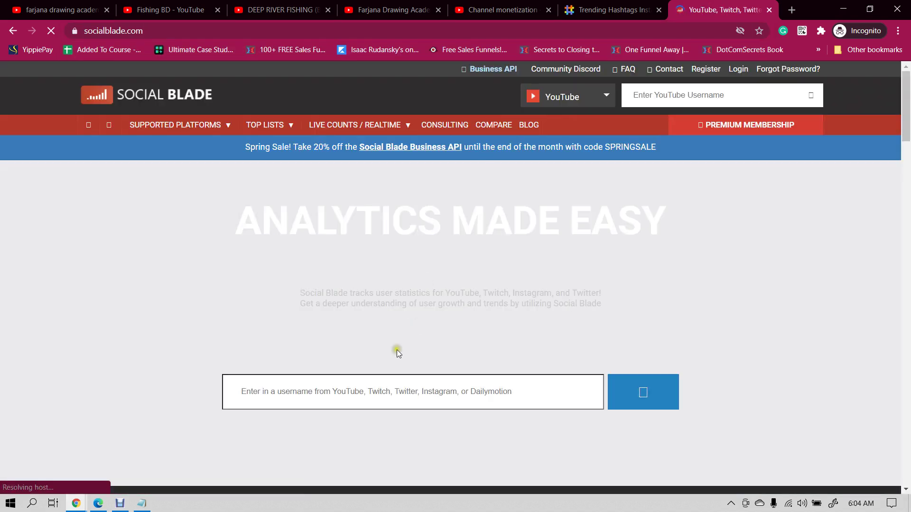
{"action": "left_click", "coordinate": [385, 390]}
{"action": "key", "text": "Down"}
{"action": "key", "text": "Down"}
{"action": "key", "text": "Down"}
{"action": "key", "text": "Return"}
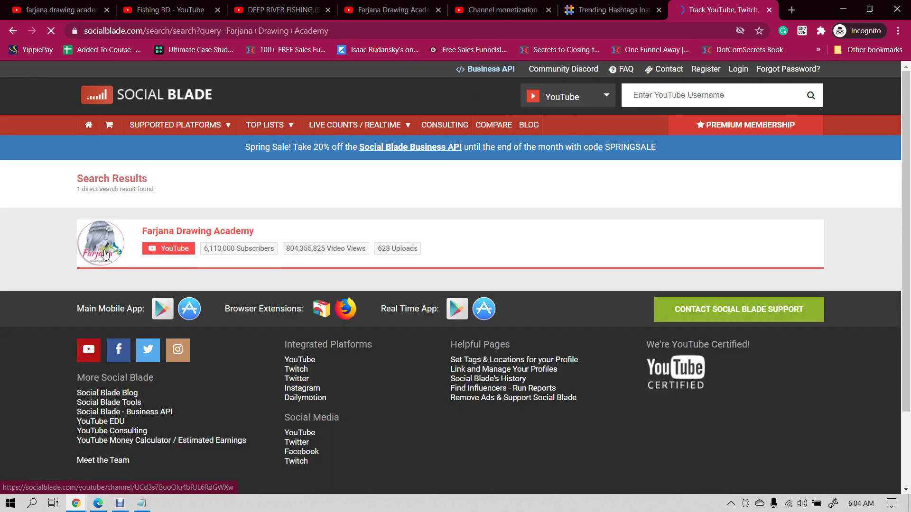
- Scroll the channel's Social Blade stats to the earnings cards and select the $4.8K–$77K monthly estimate
{"action": "left_click", "coordinate": [502, 9]}
{"action": "left_click", "coordinate": [379, 6]}
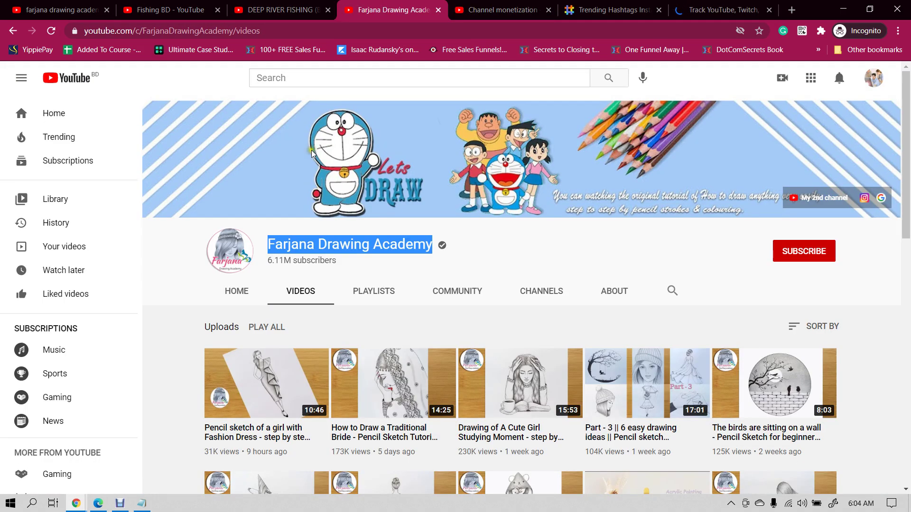
{"action": "left_click", "coordinate": [670, 7]}
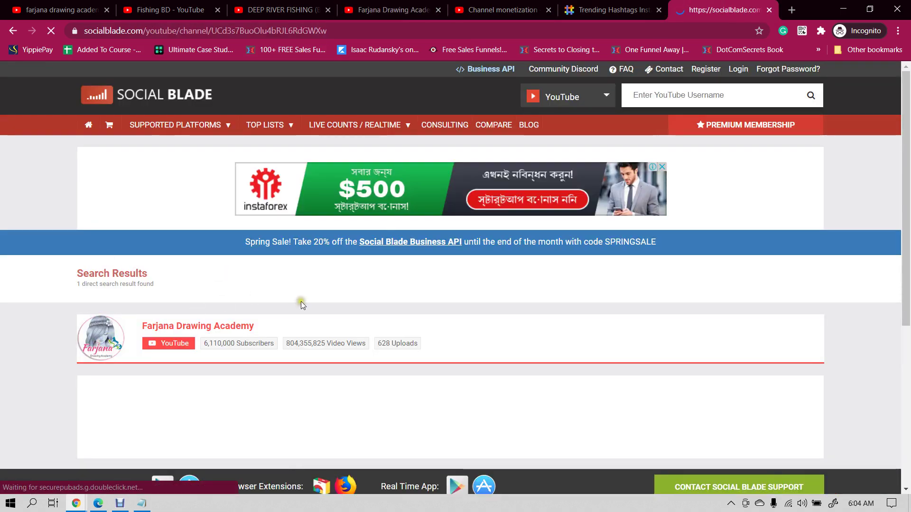
{"action": "scroll", "coordinate": [325, 271], "scroll_direction": "down", "scroll_amount": 2}
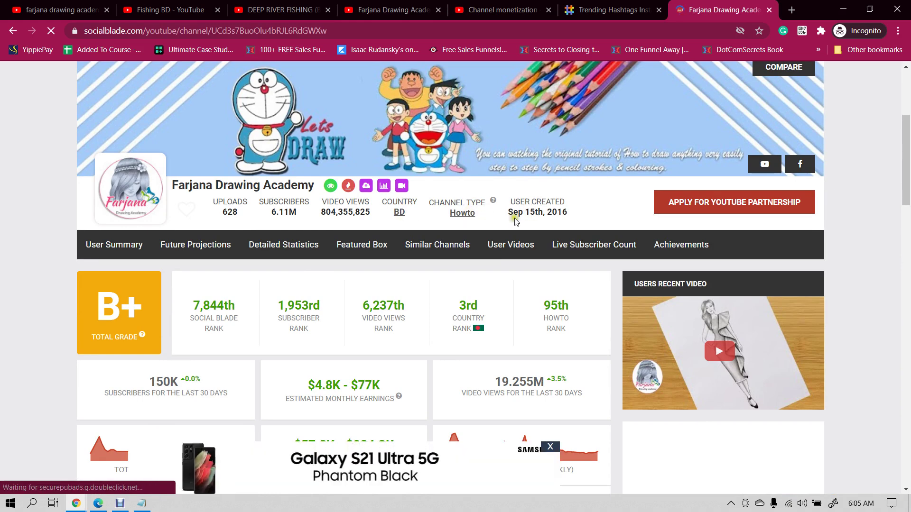
{"action": "scroll", "coordinate": [538, 222], "scroll_direction": "down", "scroll_amount": 2}
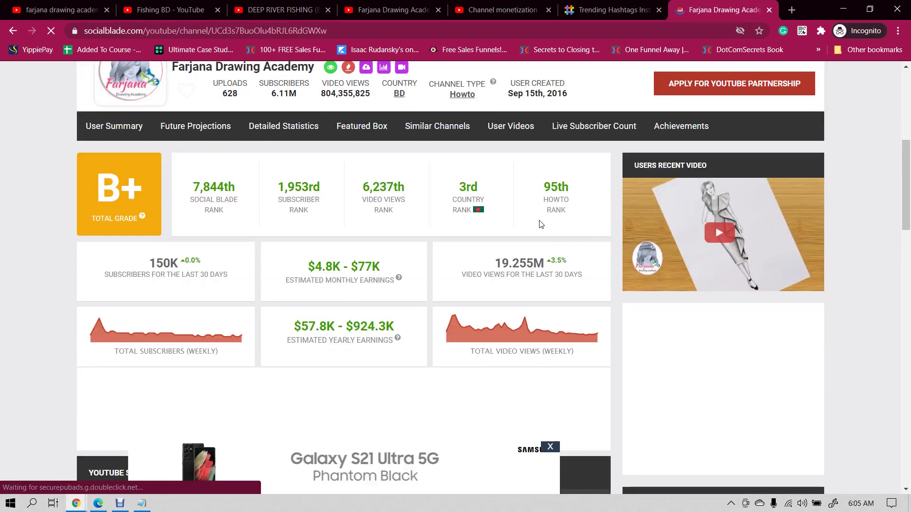
{"action": "double_click", "coordinate": [317, 268]}
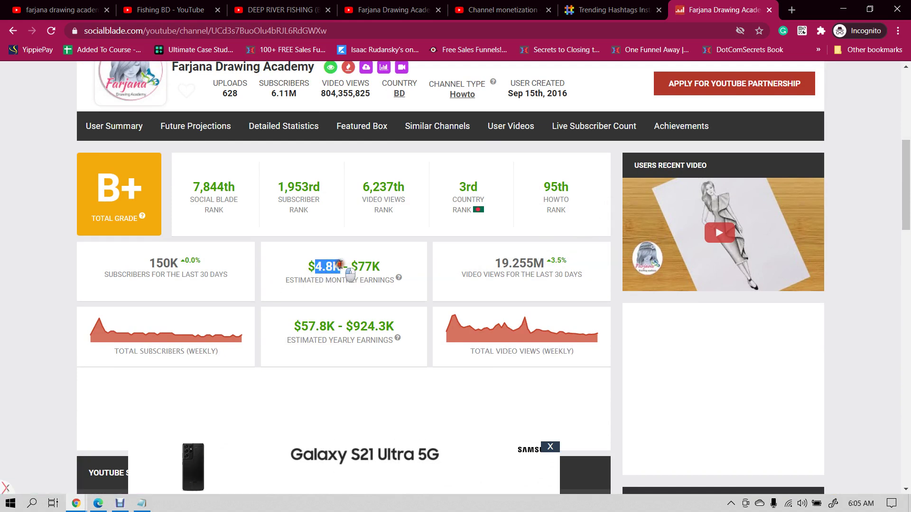
{"action": "left_click_drag", "start_coordinate": [357, 262], "coordinate": [375, 261]}
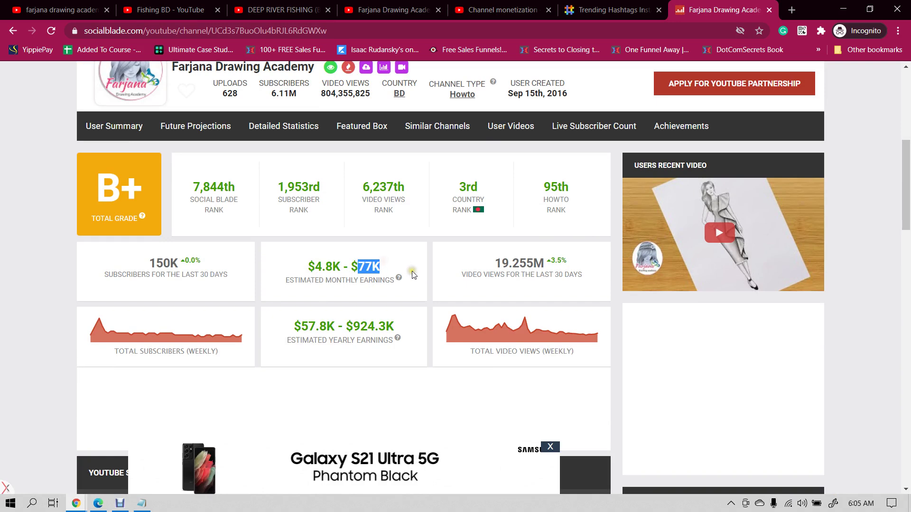
- Launch Windows Calculator through a 'cal' search and bring it to the front
{"action": "left_click", "coordinate": [31, 503]}
{"action": "type", "text": "cal"}
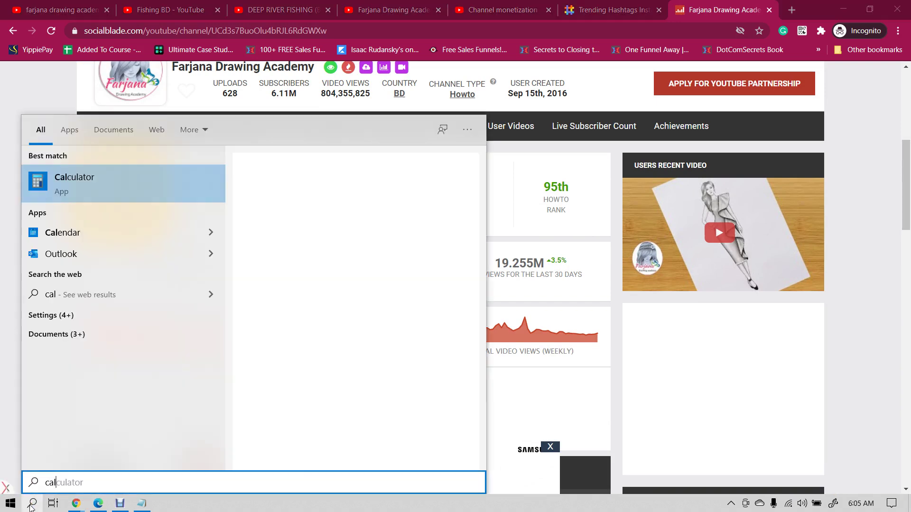
{"action": "key", "text": "Return"}
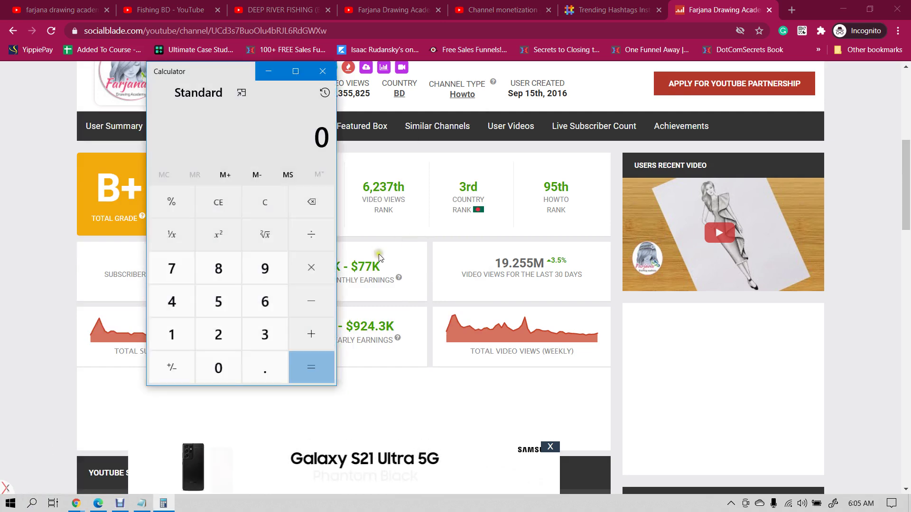
{"action": "left_click", "coordinate": [378, 253]}
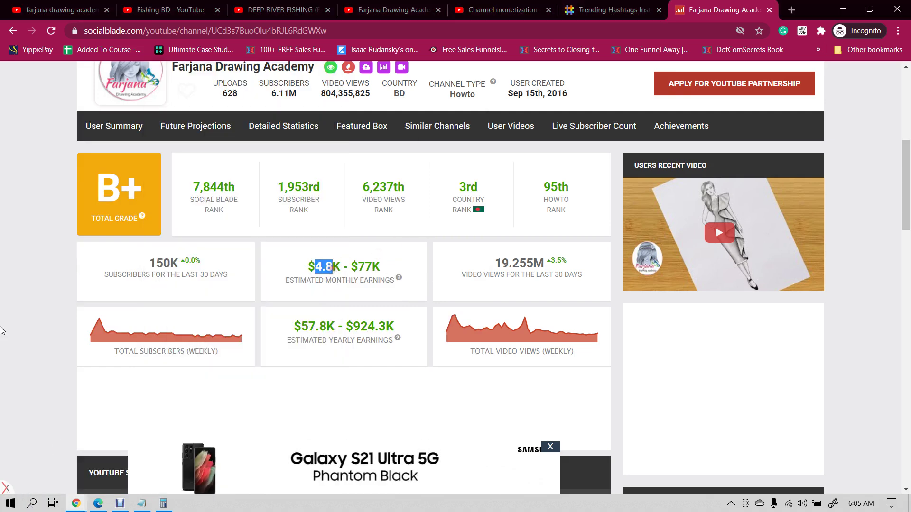
{"action": "left_click", "coordinate": [164, 501]}
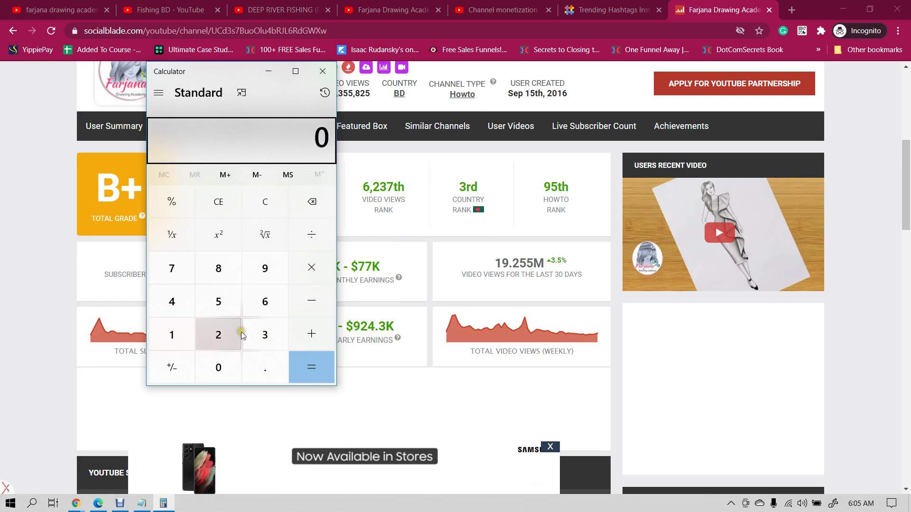
- Compute 2000 × 80 = 160,000, then close the calculator
{"action": "left_click", "coordinate": [223, 335]}
{"action": "left_click", "coordinate": [220, 373]}
{"action": "left_click", "coordinate": [220, 376]}
{"action": "left_click", "coordinate": [221, 376]}
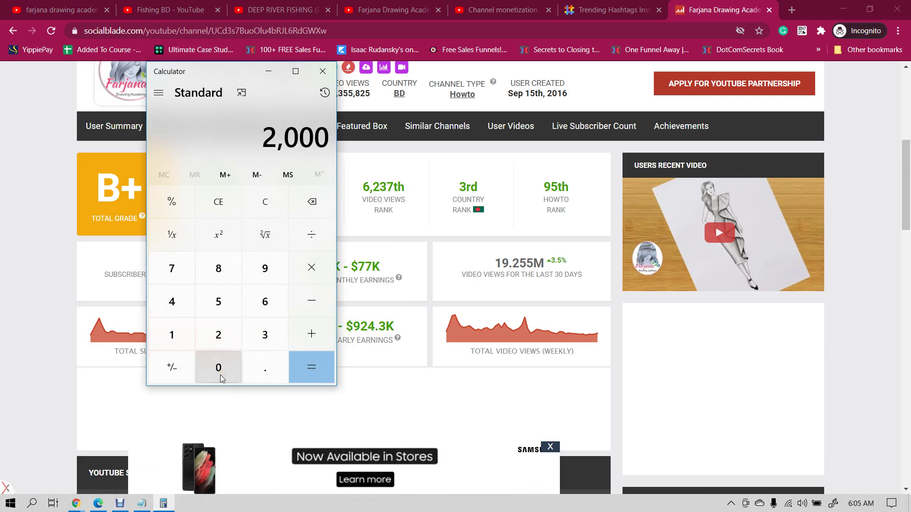
{"action": "left_click", "coordinate": [311, 268]}
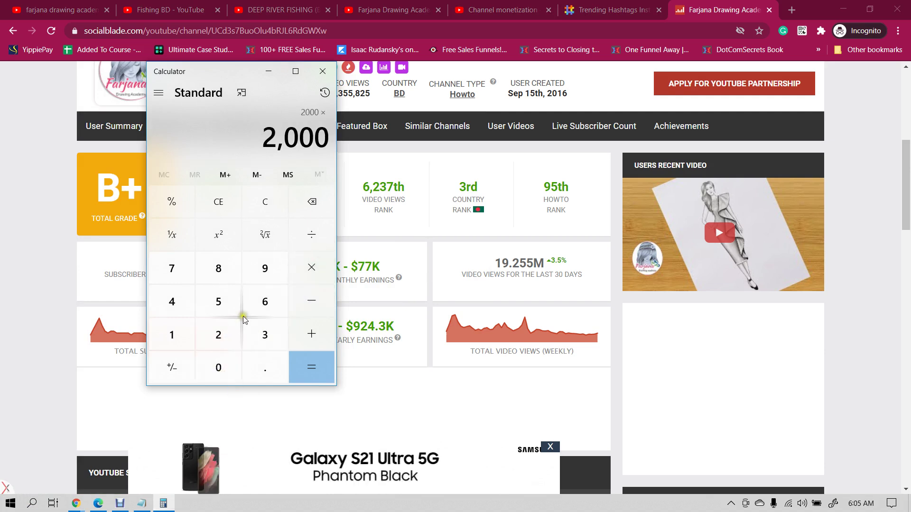
{"action": "left_click", "coordinate": [228, 367]}
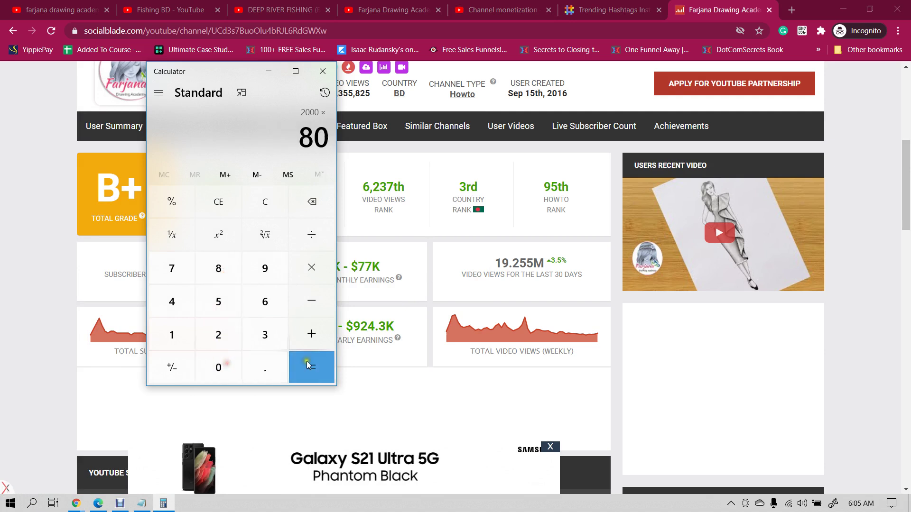
{"action": "left_click", "coordinate": [310, 366]}
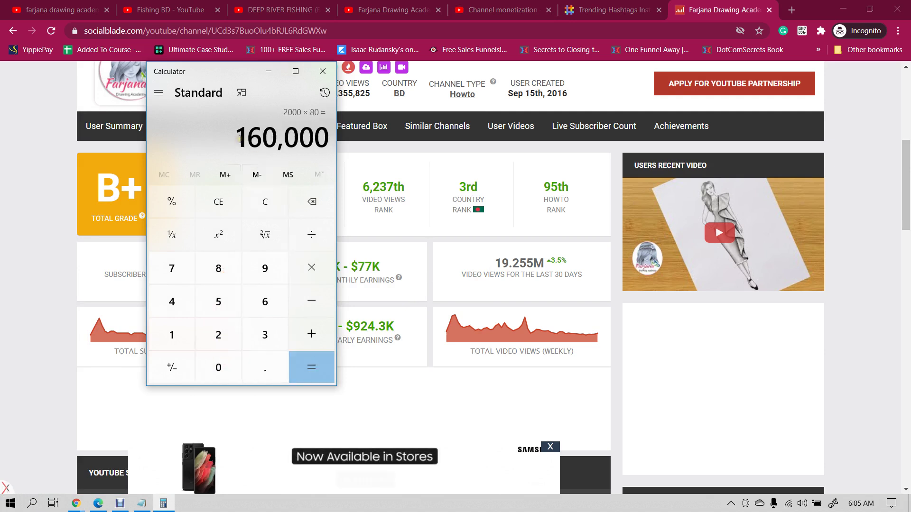
{"action": "left_click", "coordinate": [318, 75]}
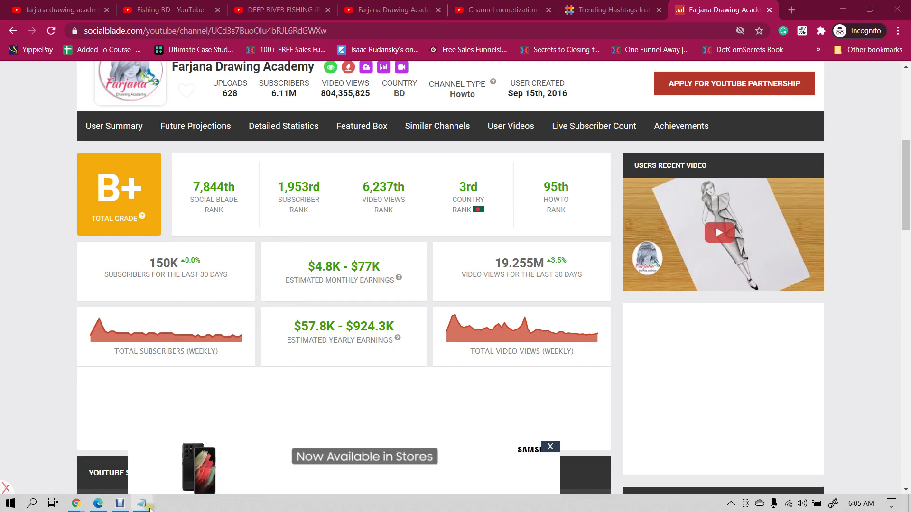
- Glance at the Notepad notes, then select the channel's 3rd country rank on Social Blade
{"action": "key", "text": "alt+Tab"}
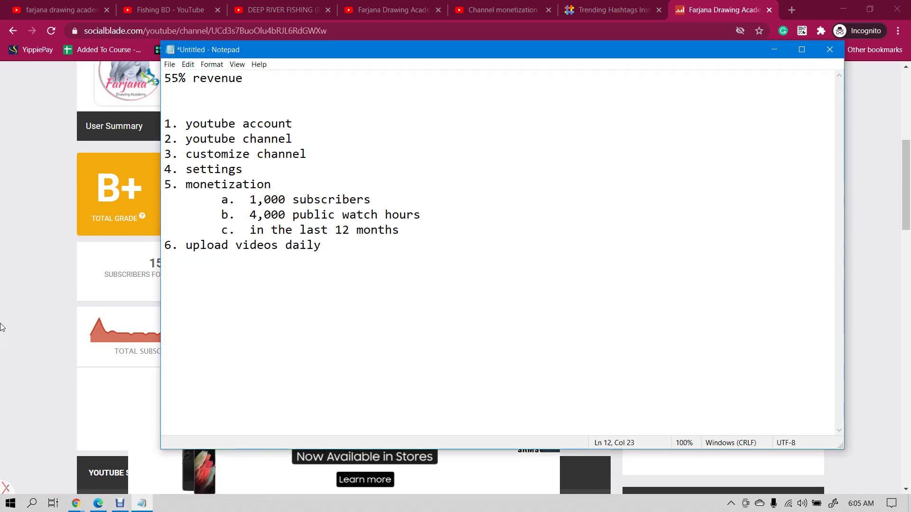
{"action": "key", "text": "alt+Tab"}
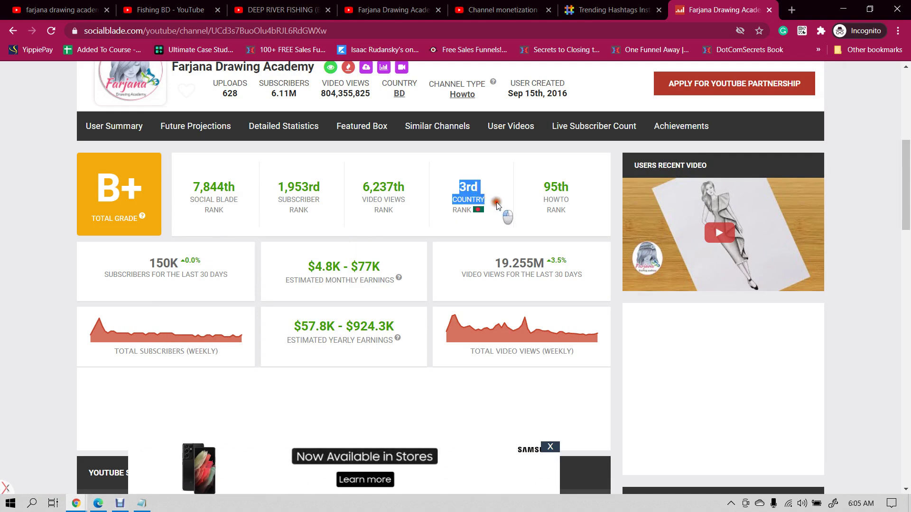
{"action": "left_click_drag", "start_coordinate": [496, 202], "coordinate": [504, 211]}
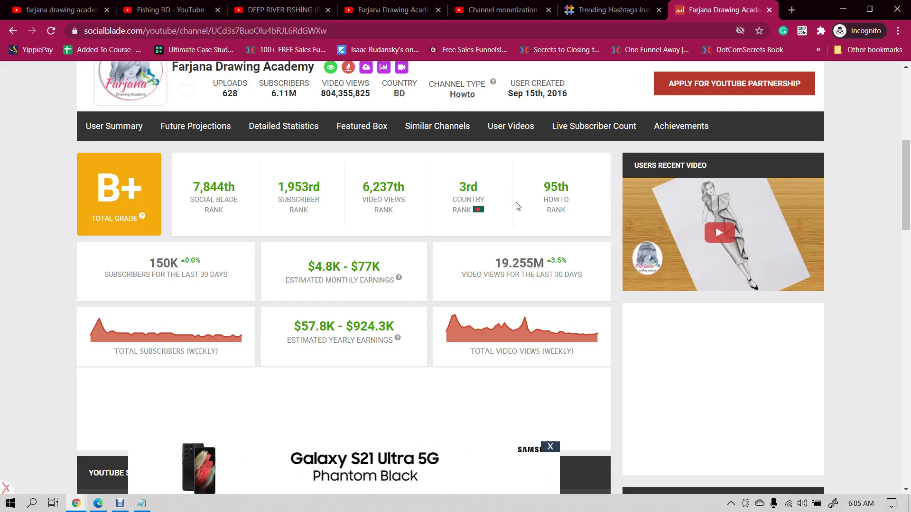
{"action": "scroll", "coordinate": [517, 207], "scroll_direction": "down", "scroll_amount": 5}
{"action": "scroll", "coordinate": [517, 207], "scroll_direction": "down", "scroll_amount": 5}
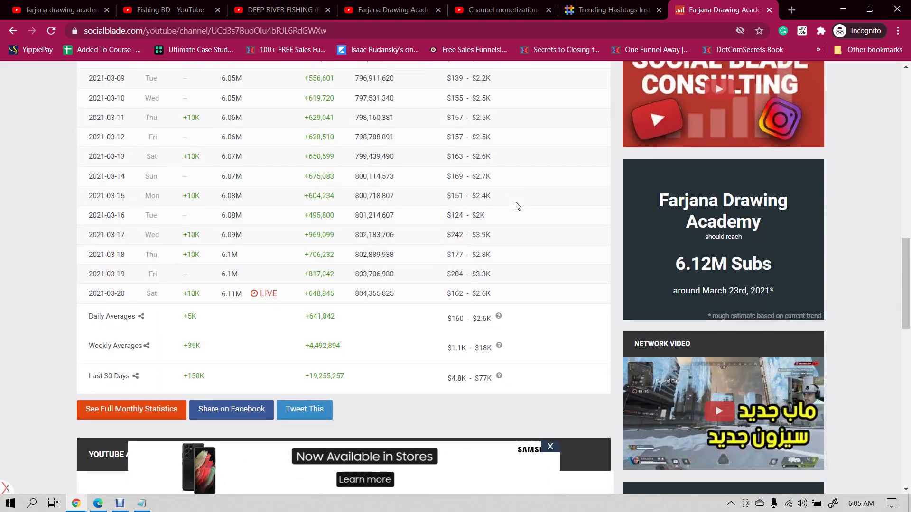
{"action": "scroll", "coordinate": [518, 206], "scroll_direction": "down", "scroll_amount": 5}
{"action": "scroll", "coordinate": [239, 262], "scroll_direction": "up", "scroll_amount": 4}
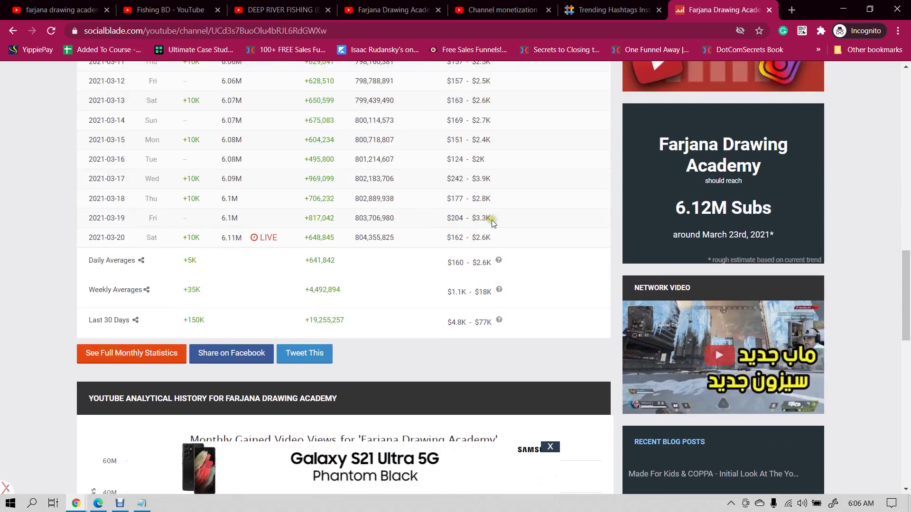
- Select the $2.6K upper earnings estimate in the 2021-03-20 row of the daily table
{"action": "triple_click", "coordinate": [478, 238]}
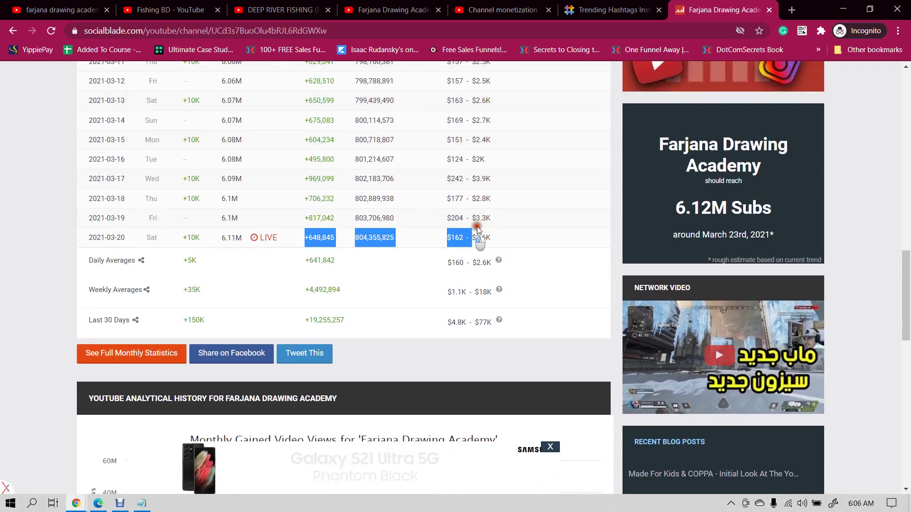
{"action": "left_click", "coordinate": [499, 240]}
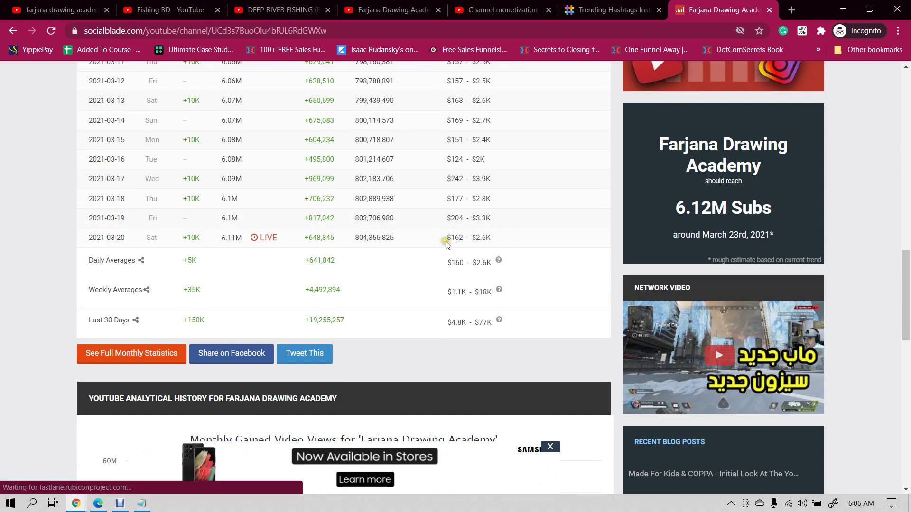
{"action": "left_click_drag", "start_coordinate": [302, 238], "coordinate": [476, 239]}
{"action": "left_click", "coordinate": [496, 240]}
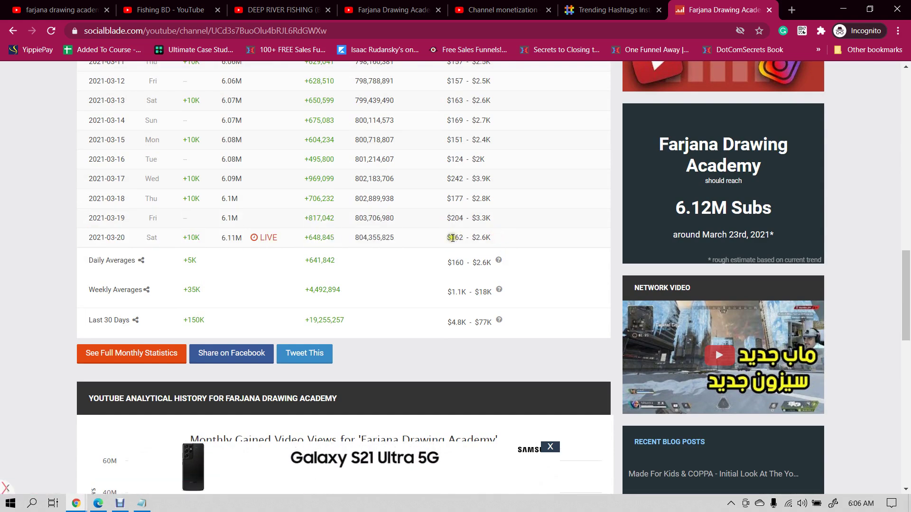
{"action": "triple_click", "coordinate": [485, 240]}
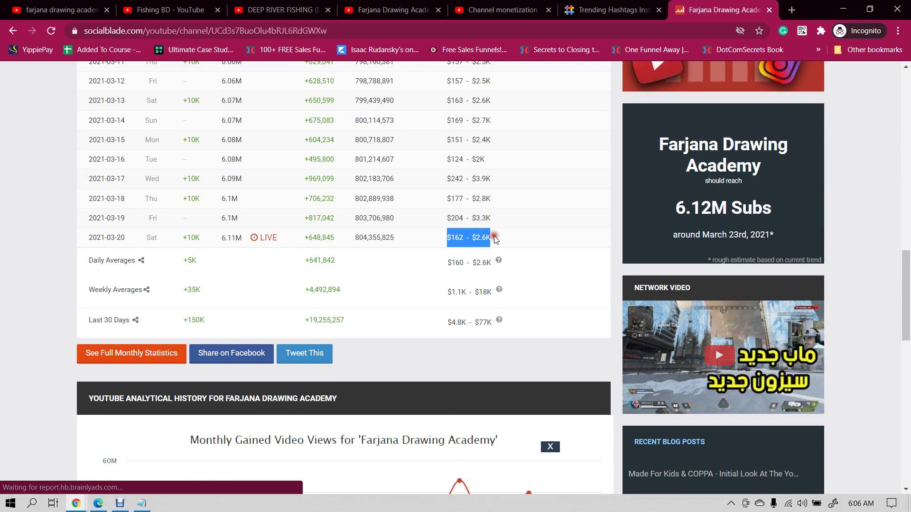
{"action": "left_click_drag", "start_coordinate": [472, 237], "coordinate": [508, 237]}
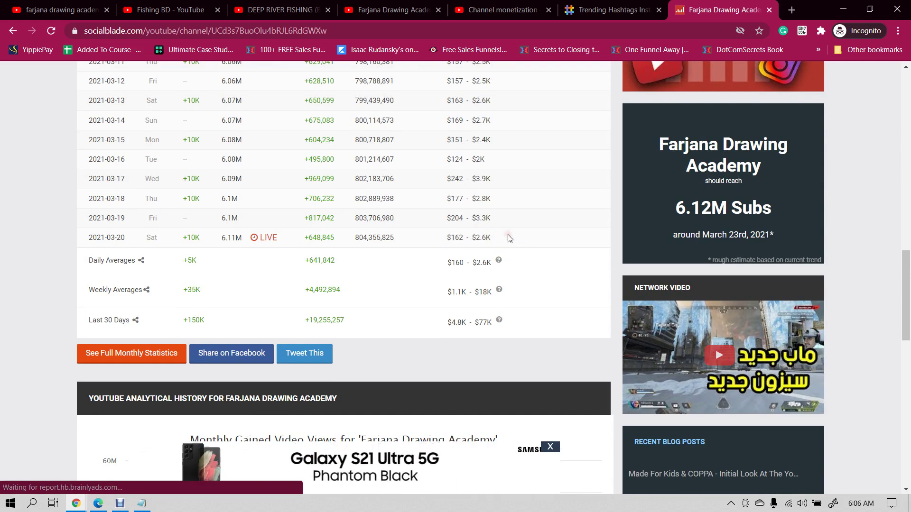
{"action": "scroll", "coordinate": [506, 236], "scroll_direction": "up", "scroll_amount": 5}
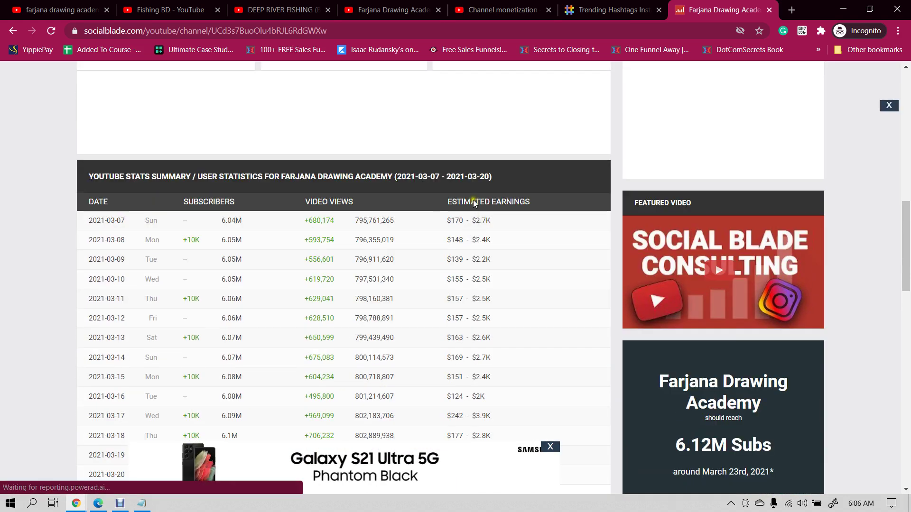
- Go from the drawing academy channel page to YouTube home and search for 'math'
{"action": "left_click", "coordinate": [347, 6]}
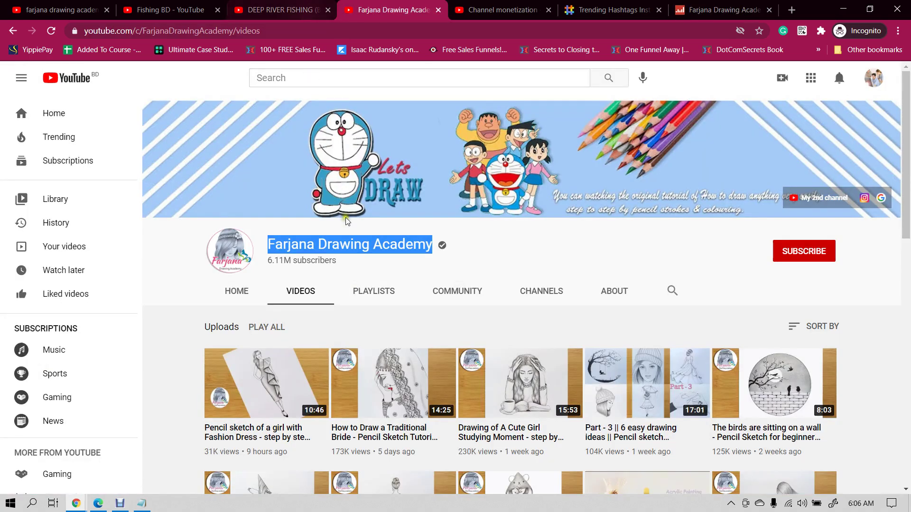
{"action": "scroll", "coordinate": [384, 254], "scroll_direction": "down", "scroll_amount": 2}
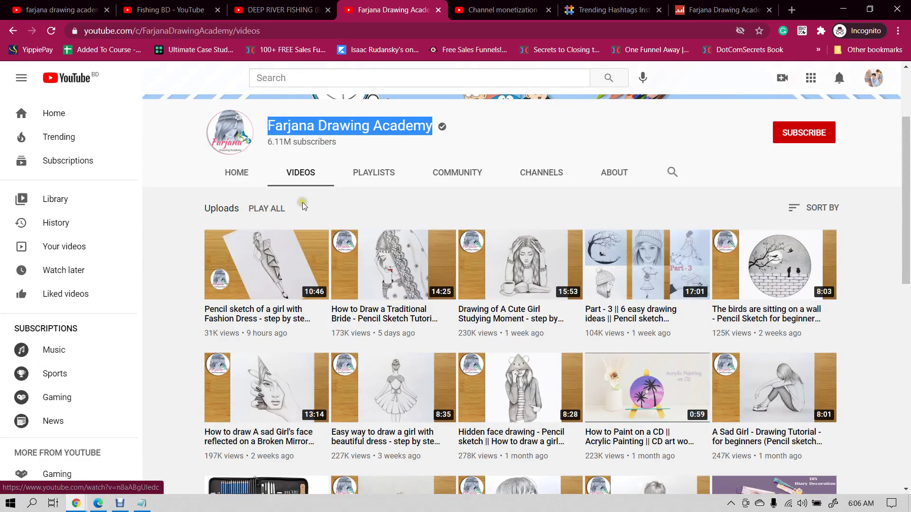
{"action": "scroll", "coordinate": [302, 204], "scroll_direction": "up", "scroll_amount": 2}
{"action": "left_click", "coordinate": [289, 76]}
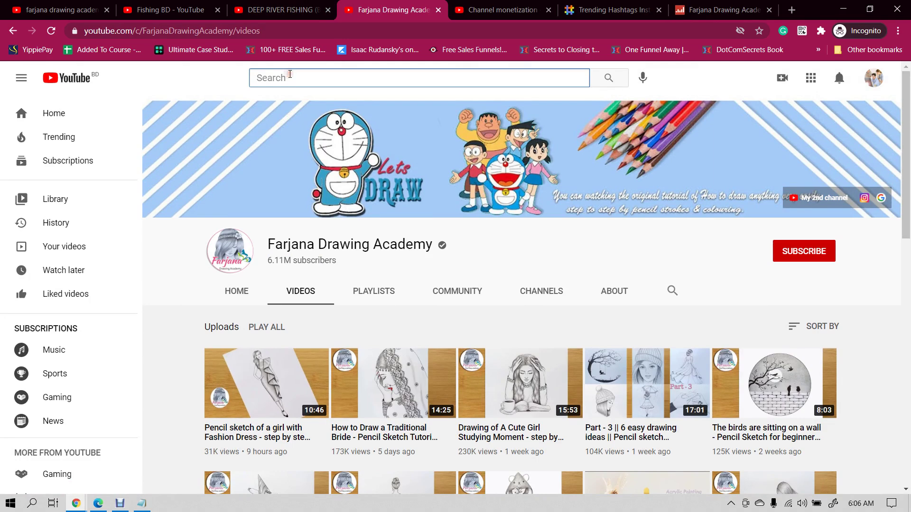
{"action": "left_click", "coordinate": [70, 79]}
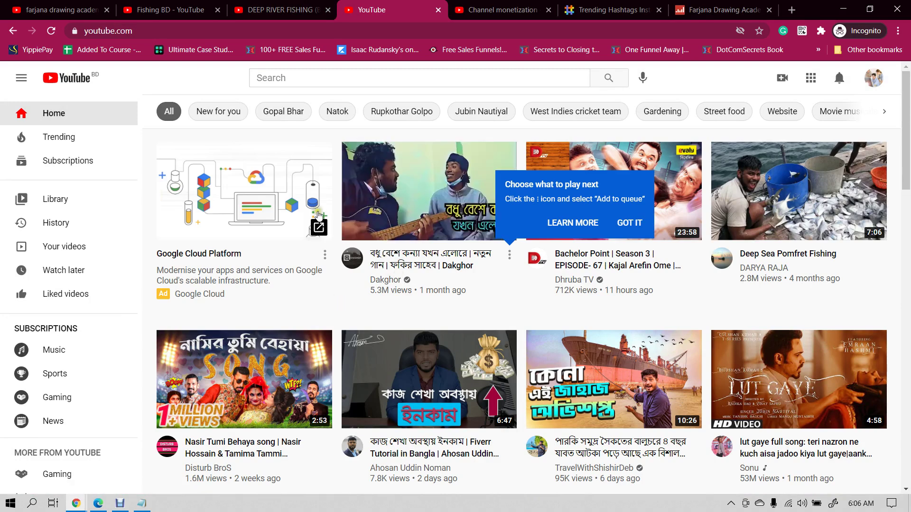
{"action": "left_click", "coordinate": [289, 82]}
{"action": "type", "text": "math"}
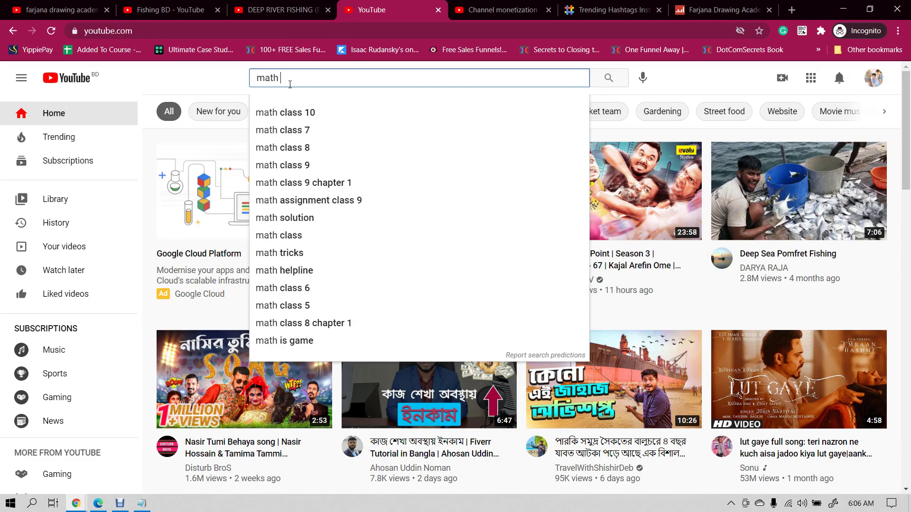
{"action": "key", "text": "Return"}
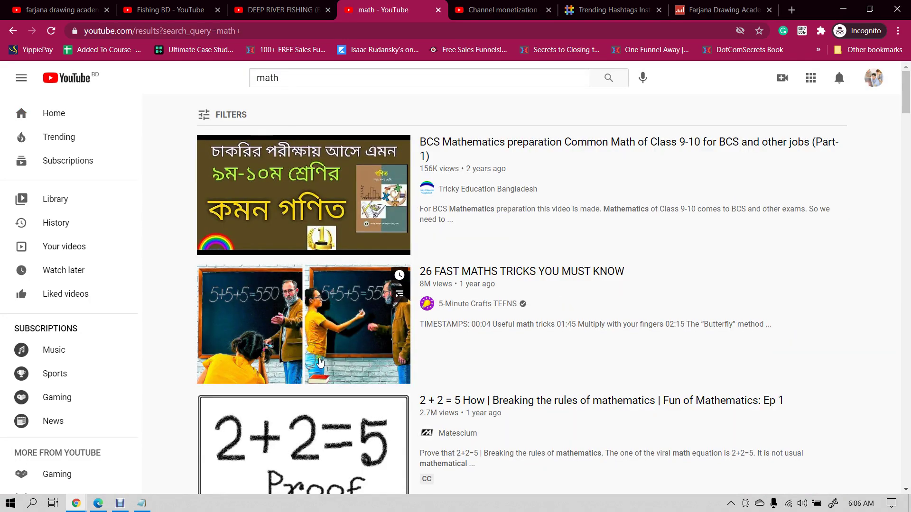
- Replace the query with 'english' and run the 'english grammar' suggestion
{"action": "scroll", "coordinate": [331, 276], "scroll_direction": "down", "scroll_amount": 5}
{"action": "scroll", "coordinate": [300, 233], "scroll_direction": "up", "scroll_amount": 5}
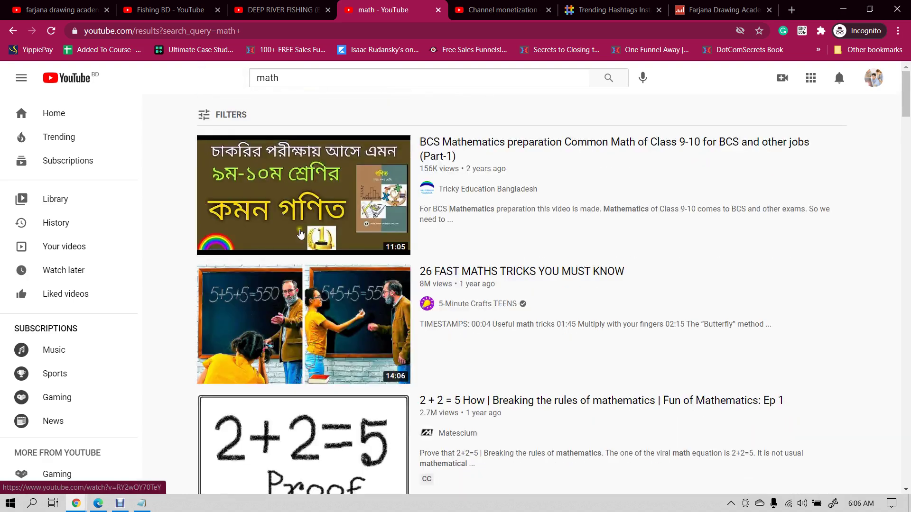
{"action": "left_click", "coordinate": [292, 77]}
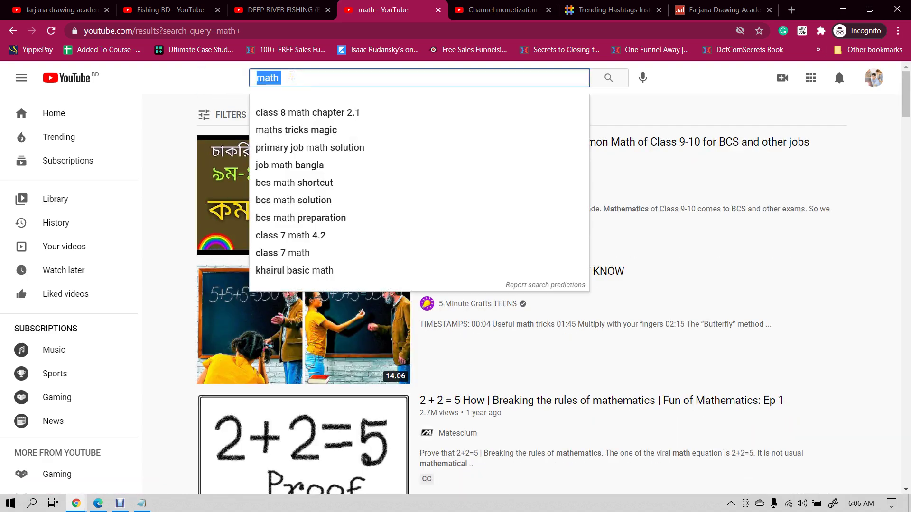
{"action": "type", "text": "engli"}
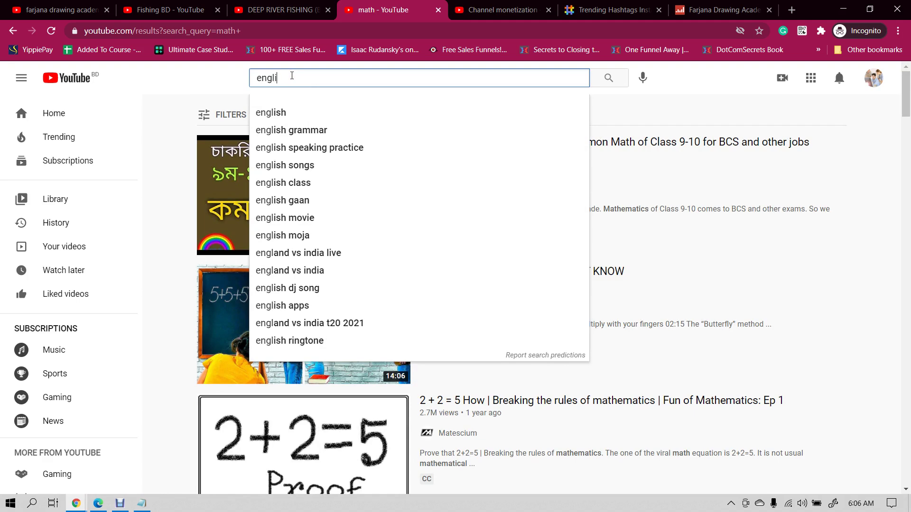
{"action": "type", "text": "sh"}
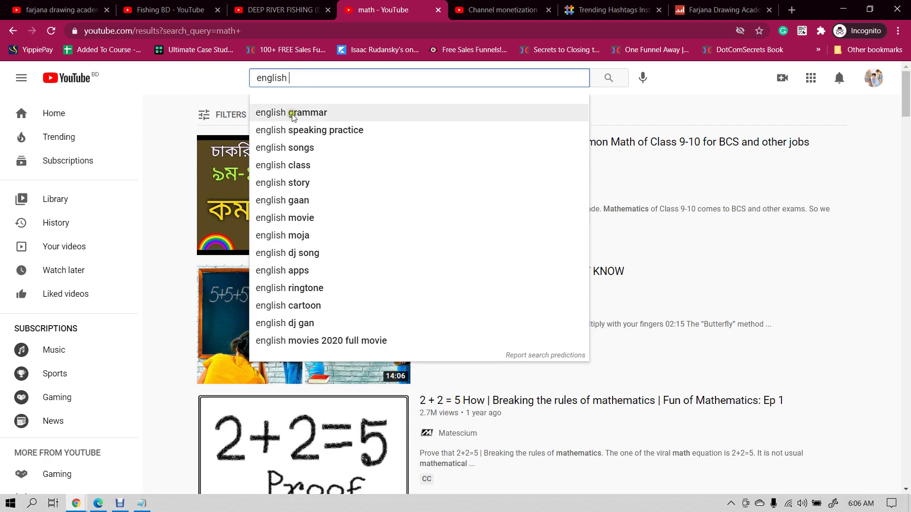
{"action": "left_click", "coordinate": [295, 113]}
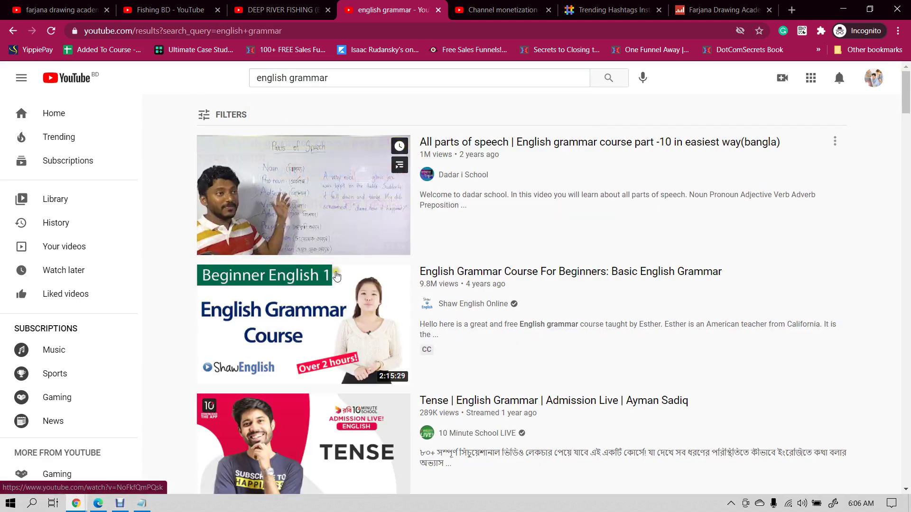
{"action": "scroll", "coordinate": [331, 311], "scroll_direction": "down", "scroll_amount": 5}
{"action": "scroll", "coordinate": [331, 311], "scroll_direction": "up", "scroll_amount": 5}
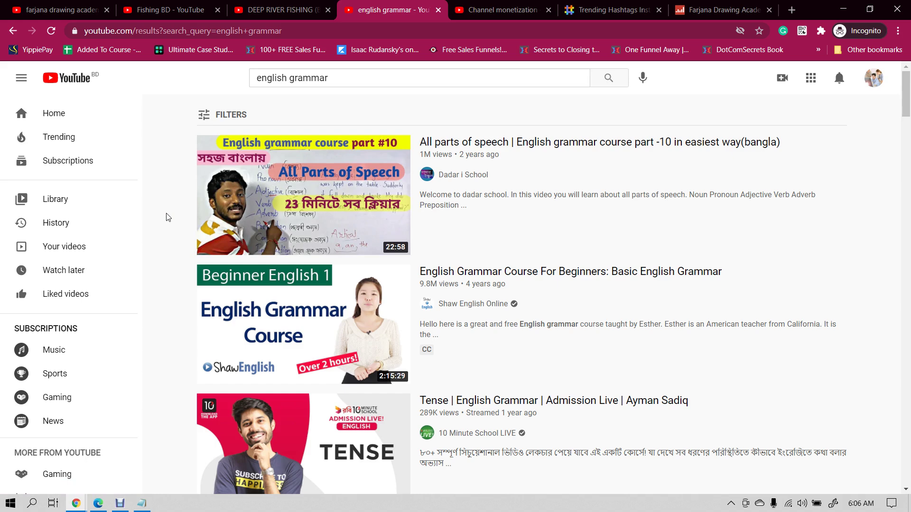
{"action": "scroll", "coordinate": [167, 257], "scroll_direction": "down", "scroll_amount": 3}
{"action": "scroll", "coordinate": [249, 186], "scroll_direction": "up", "scroll_amount": 3}
{"action": "left_click", "coordinate": [119, 504]}
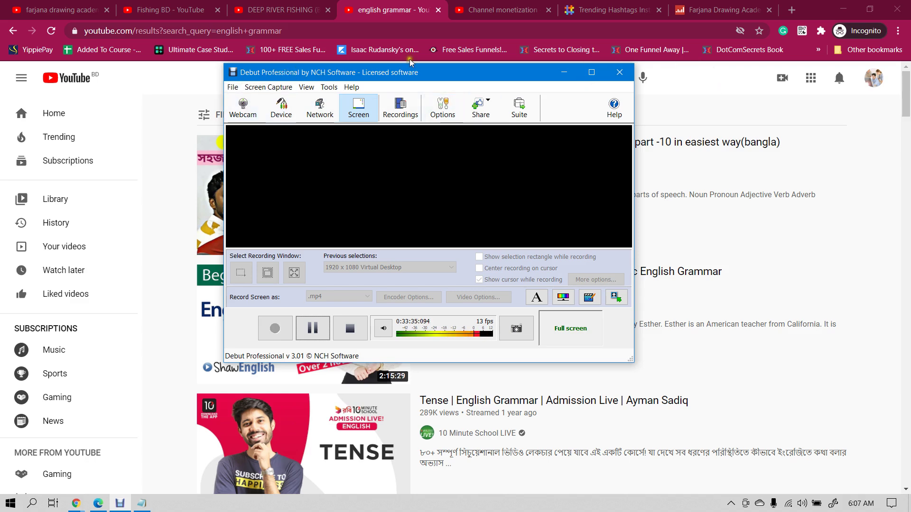
{"action": "left_click", "coordinate": [699, 74]}
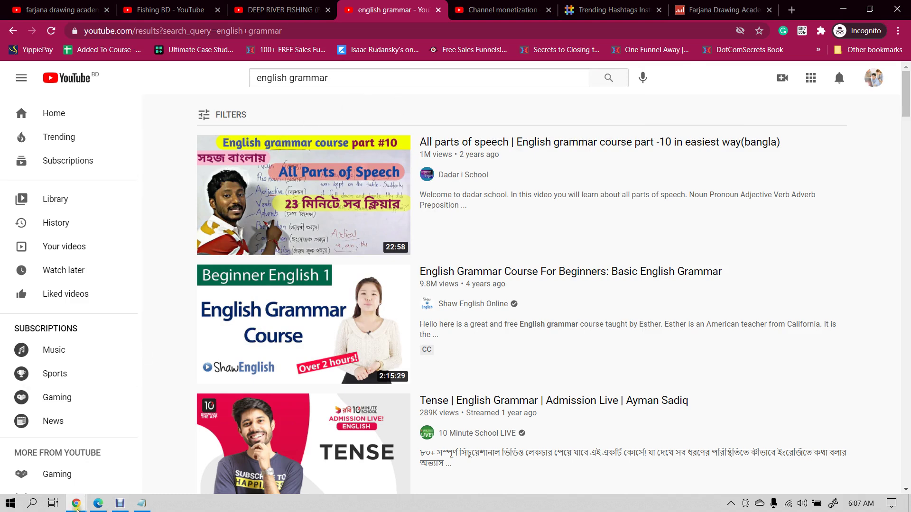
{"action": "left_click", "coordinate": [85, 408]}
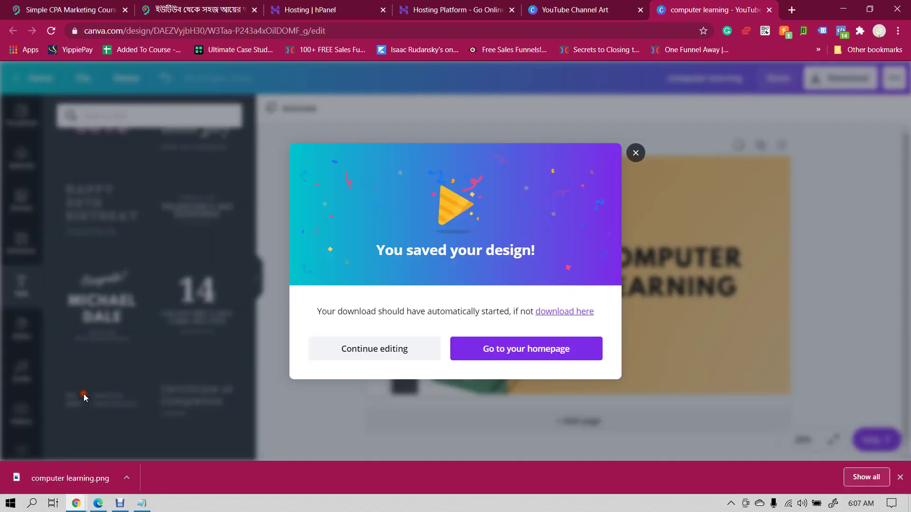
{"action": "left_click", "coordinate": [230, 11]}
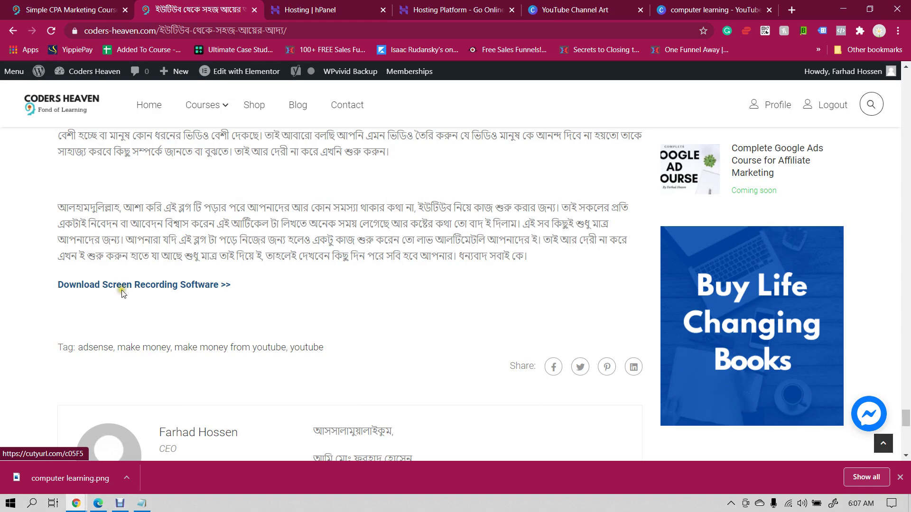
{"action": "left_click", "coordinate": [118, 504]}
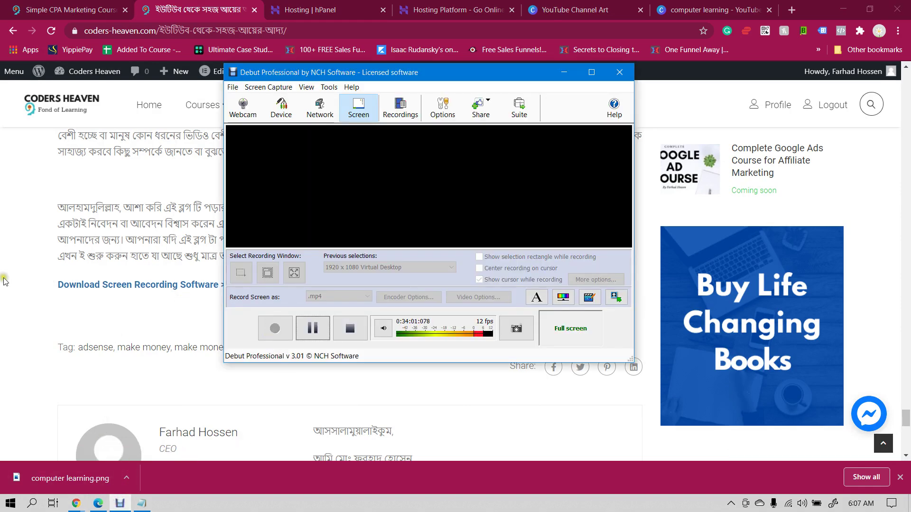
{"action": "left_click", "coordinate": [89, 441]}
{"action": "mouse_move", "coordinate": [82, 506]}
{"action": "left_click", "coordinate": [194, 453]}
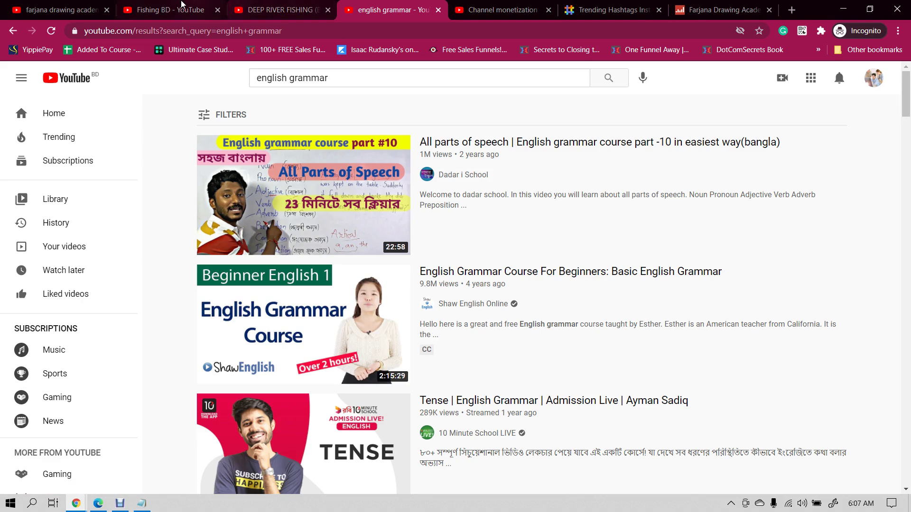
- Replace the search in the drawing academy tab with 'how to calculate in excel'
{"action": "left_click", "coordinate": [162, 10]}
{"action": "left_click", "coordinate": [65, 5]}
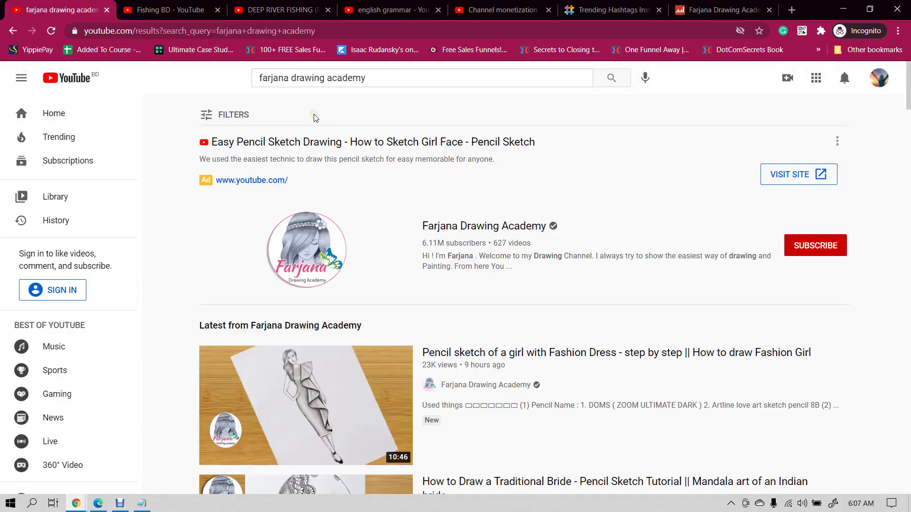
{"action": "triple_click", "coordinate": [400, 76]}
{"action": "type", "text": "h"}
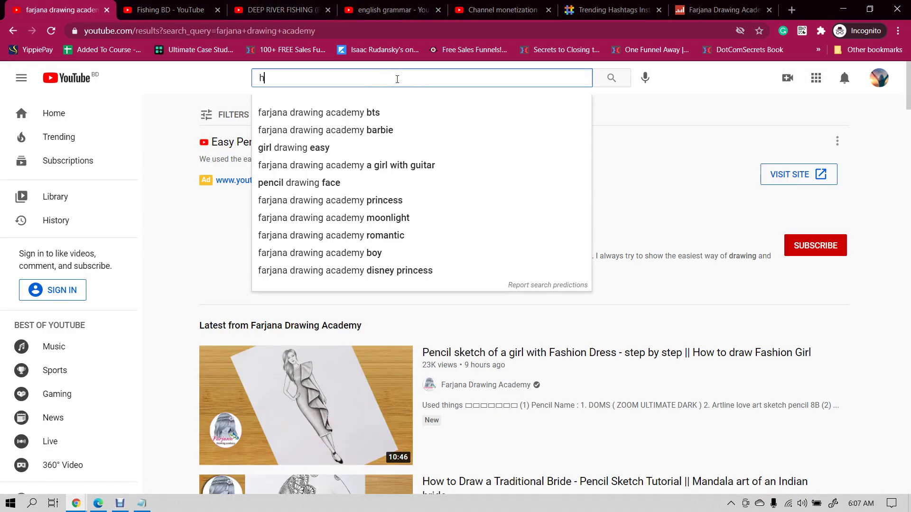
{"action": "type", "text": "ow to ca"}
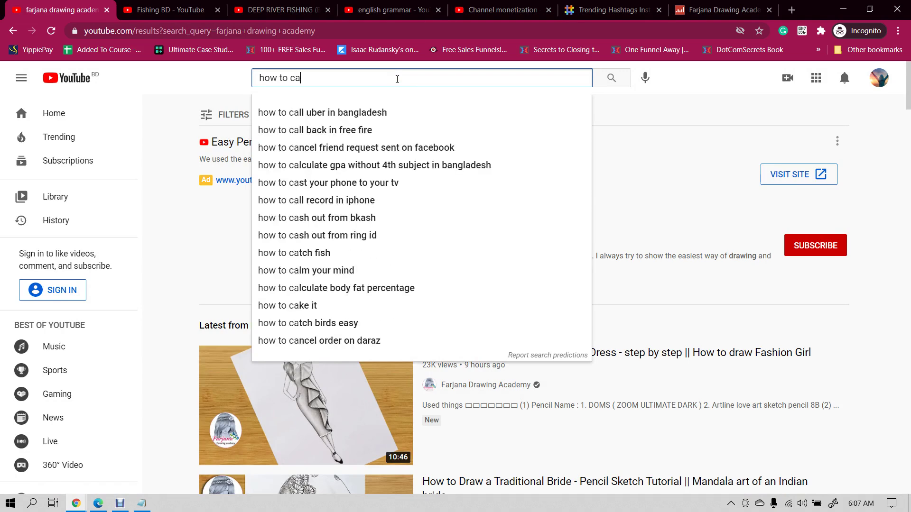
{"action": "type", "text": "lculate i"}
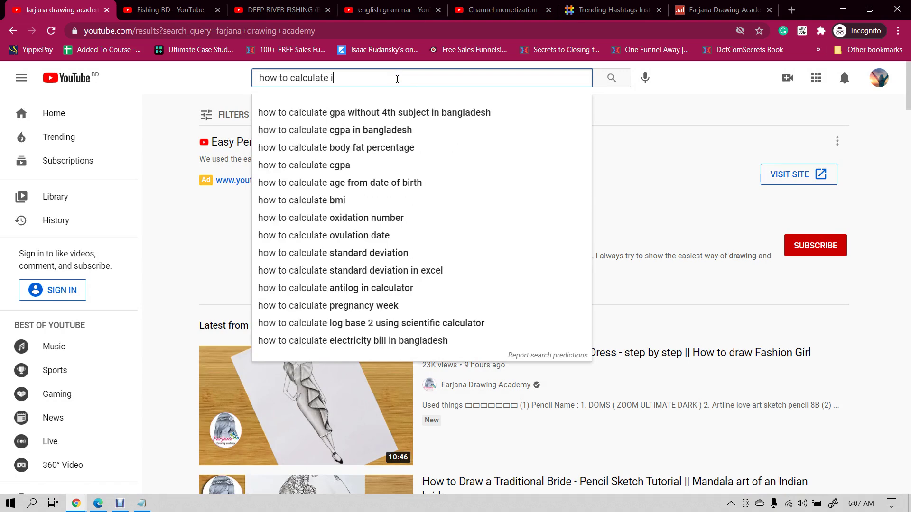
{"action": "type", "text": "n excel"}
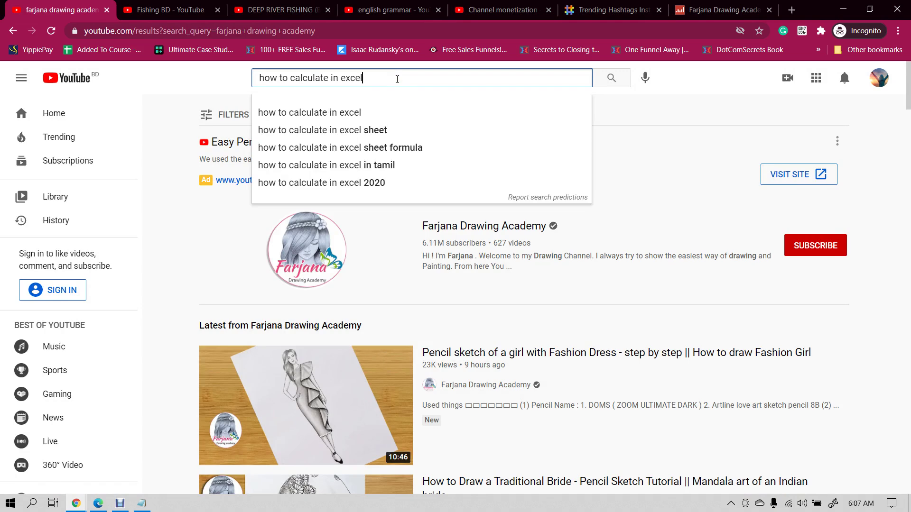
{"action": "key", "text": "Return"}
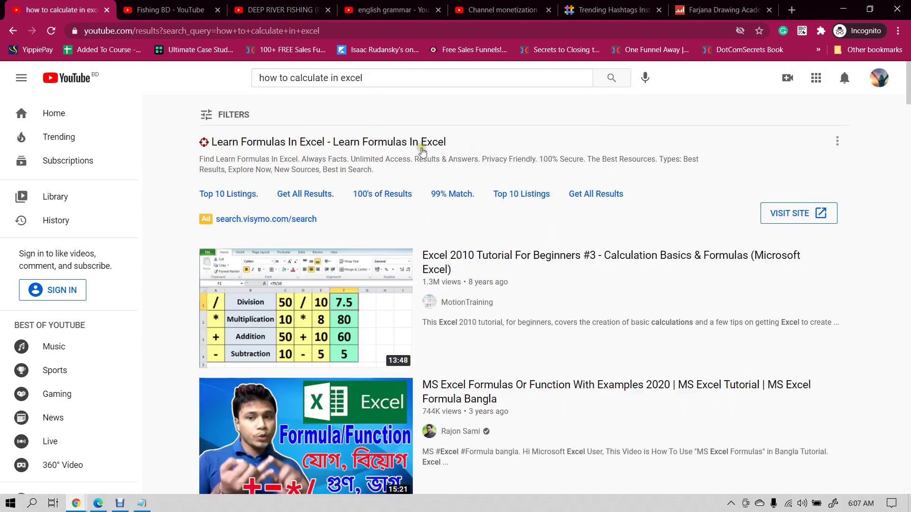
{"action": "scroll", "coordinate": [340, 284], "scroll_direction": "down", "scroll_amount": 1}
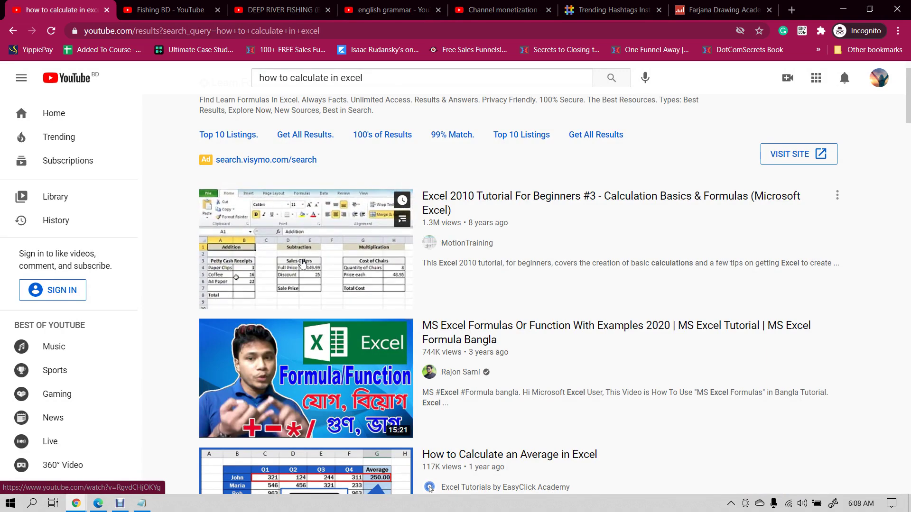
{"action": "left_click", "coordinate": [32, 504]}
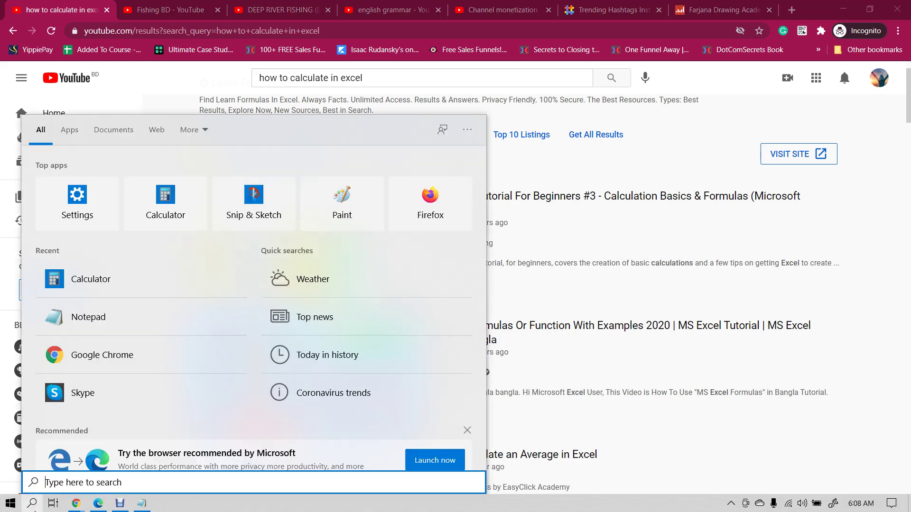
{"action": "type", "text": "exce"}
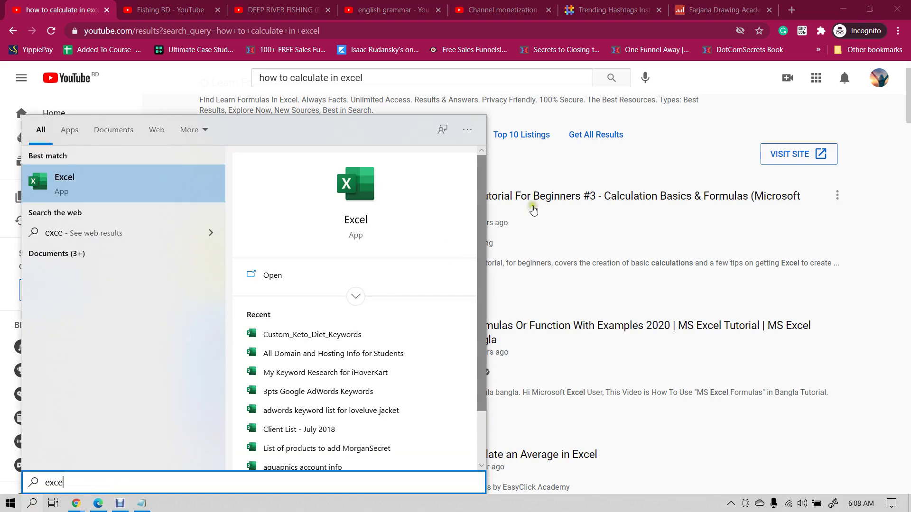
{"action": "left_click", "coordinate": [693, 85]}
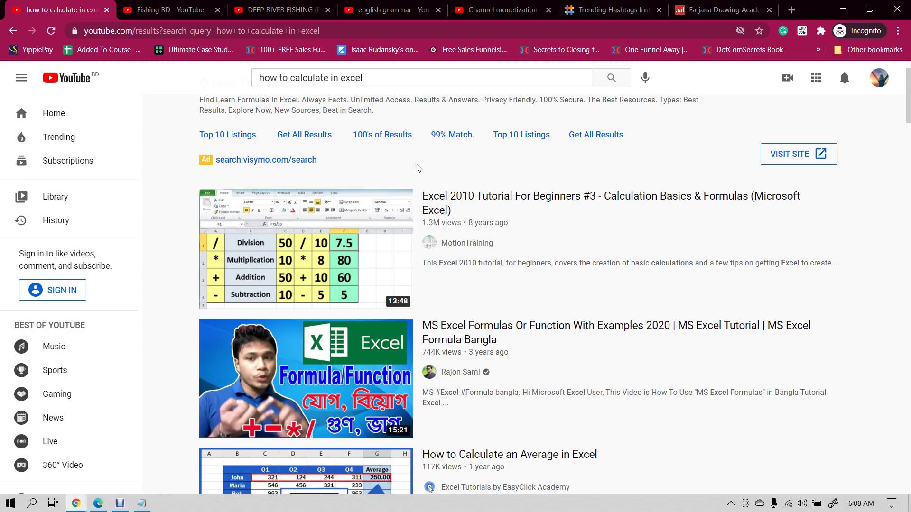
{"action": "mouse_move", "coordinate": [299, 255]}
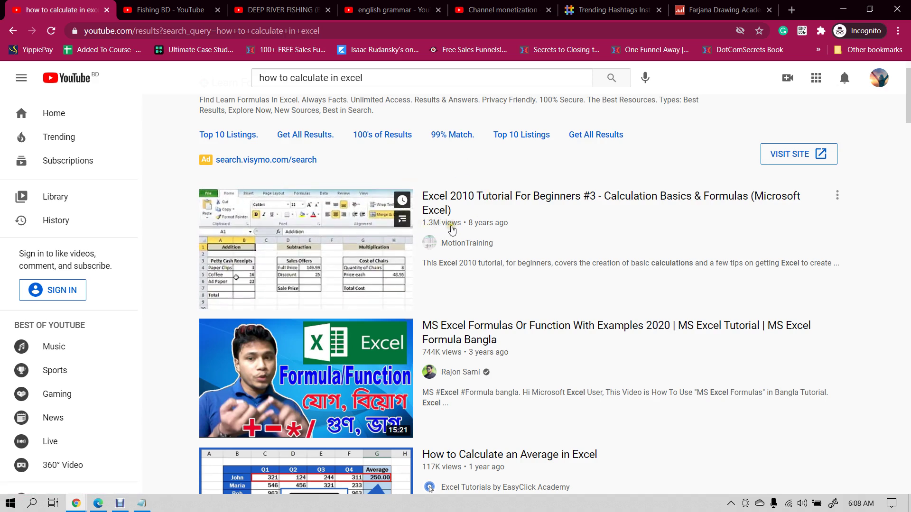
{"action": "scroll", "coordinate": [451, 230], "scroll_direction": "down", "scroll_amount": 3}
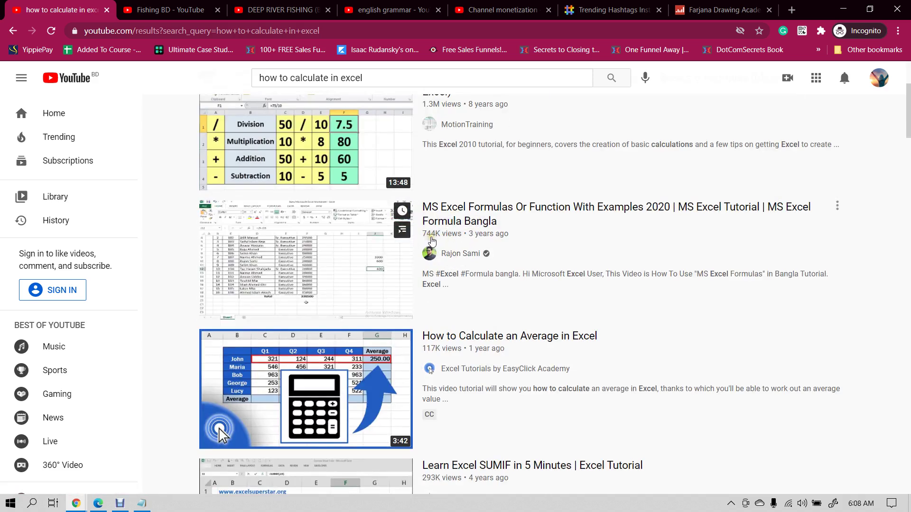
{"action": "scroll", "coordinate": [435, 280], "scroll_direction": "down", "scroll_amount": 1}
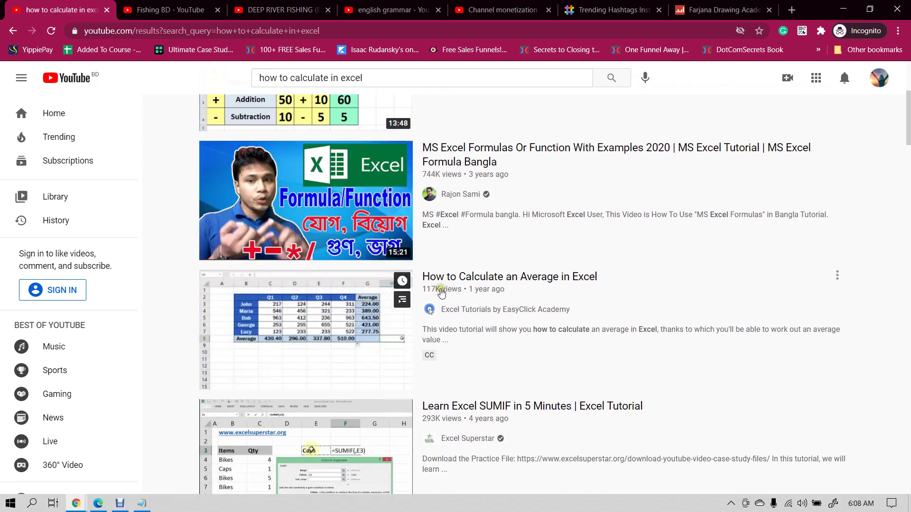
{"action": "scroll", "coordinate": [434, 282], "scroll_direction": "down", "scroll_amount": 2}
{"action": "scroll", "coordinate": [411, 324], "scroll_direction": "up", "scroll_amount": 6}
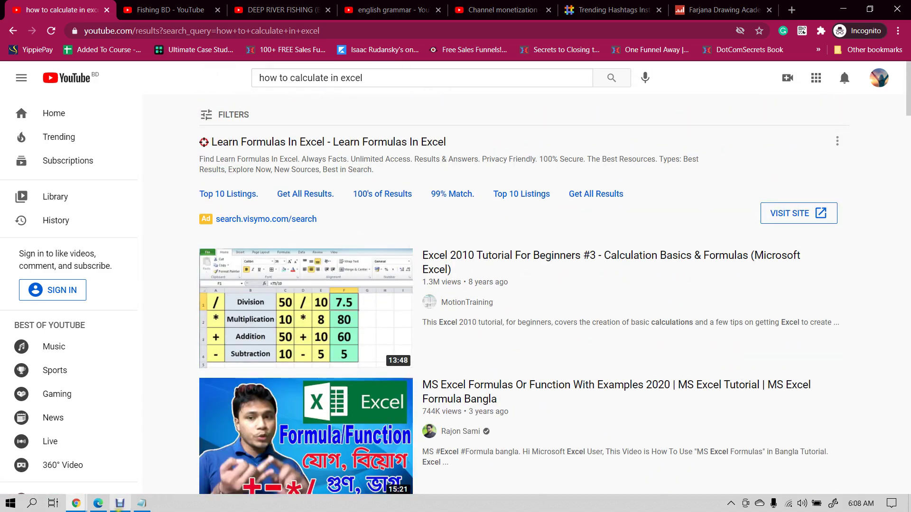
{"action": "left_click", "coordinate": [30, 505]}
{"action": "type", "text": "e"}
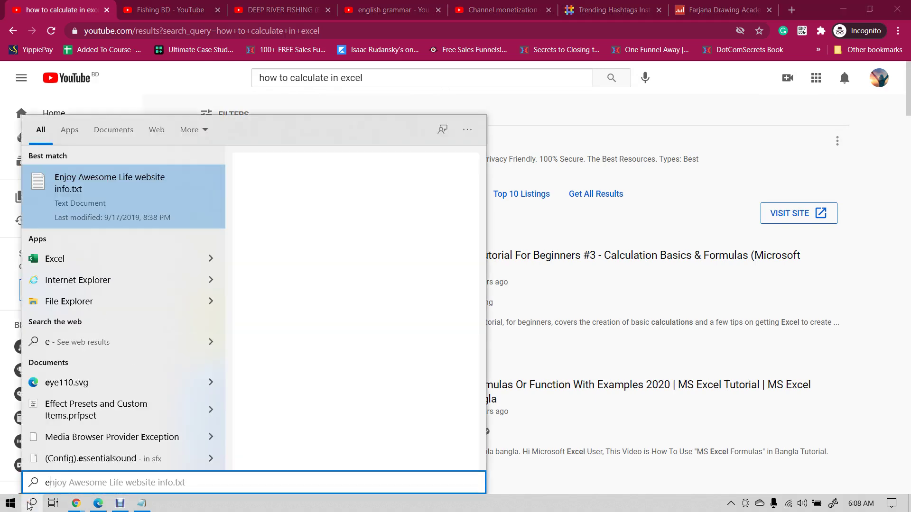
{"action": "type", "text": "xc"}
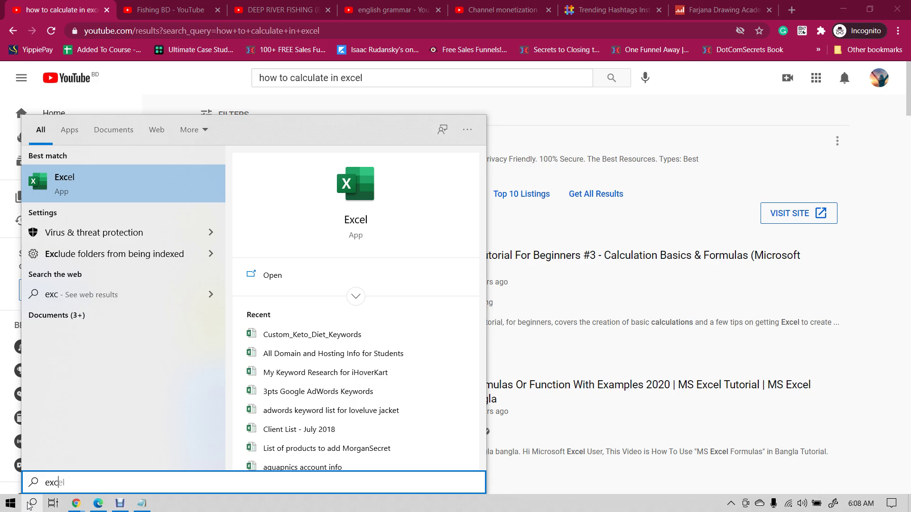
{"action": "key", "text": "Return"}
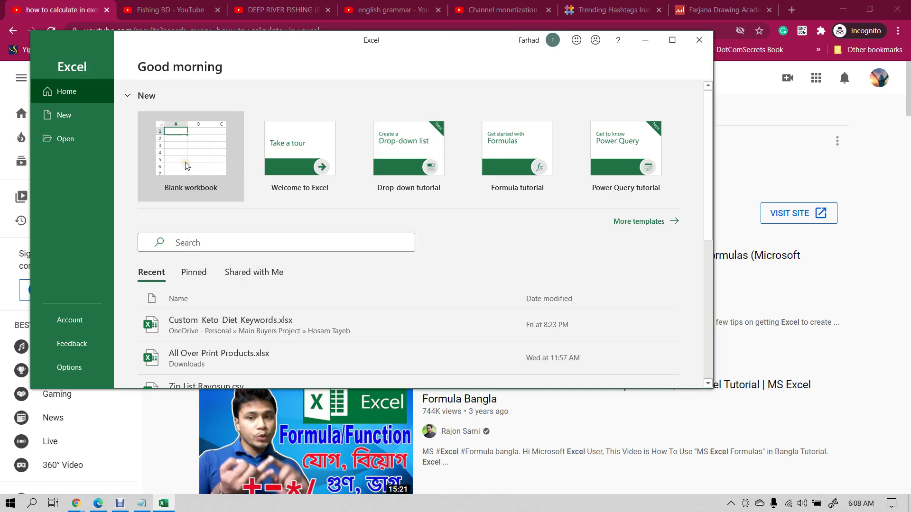
{"action": "left_click", "coordinate": [186, 166]}
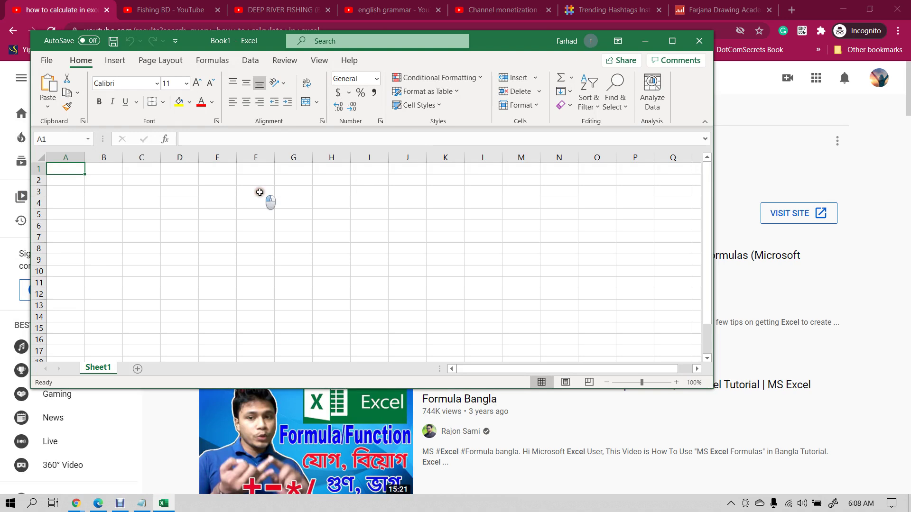
{"action": "left_click", "coordinate": [260, 192]}
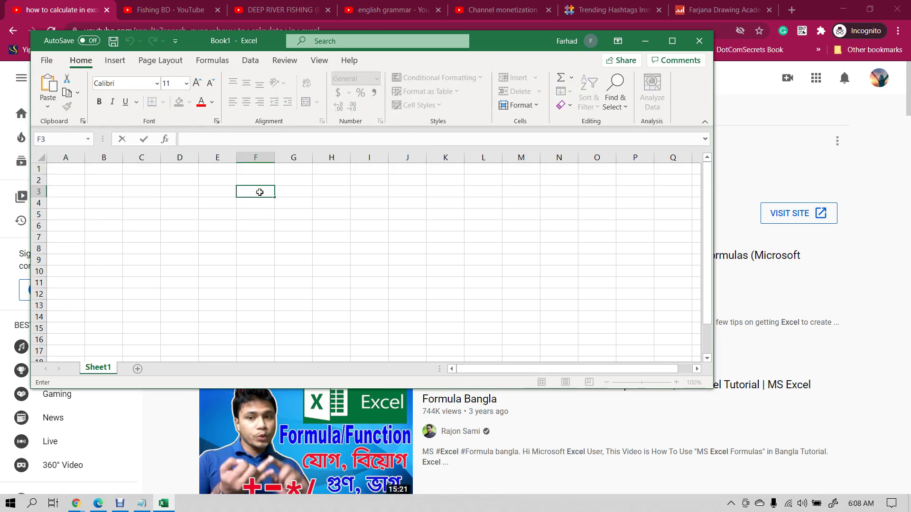
{"action": "left_click", "coordinate": [699, 41]}
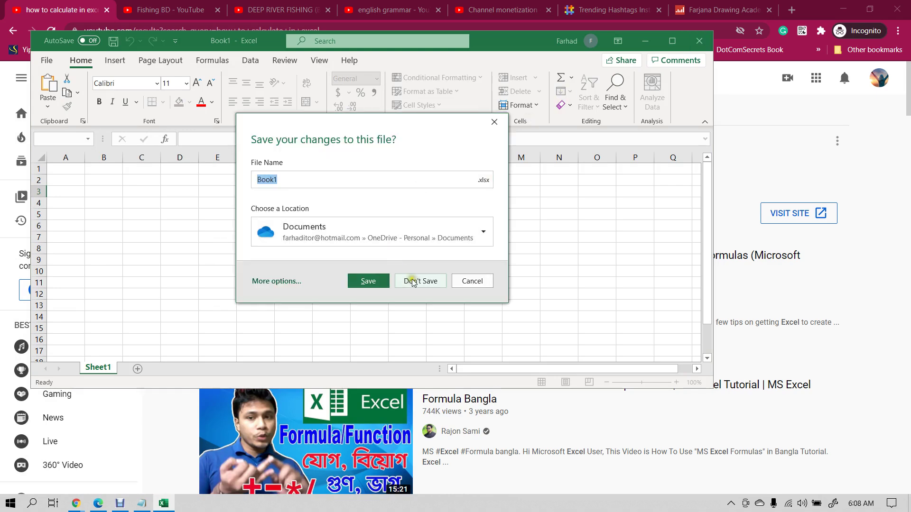
{"action": "left_click", "coordinate": [418, 281]}
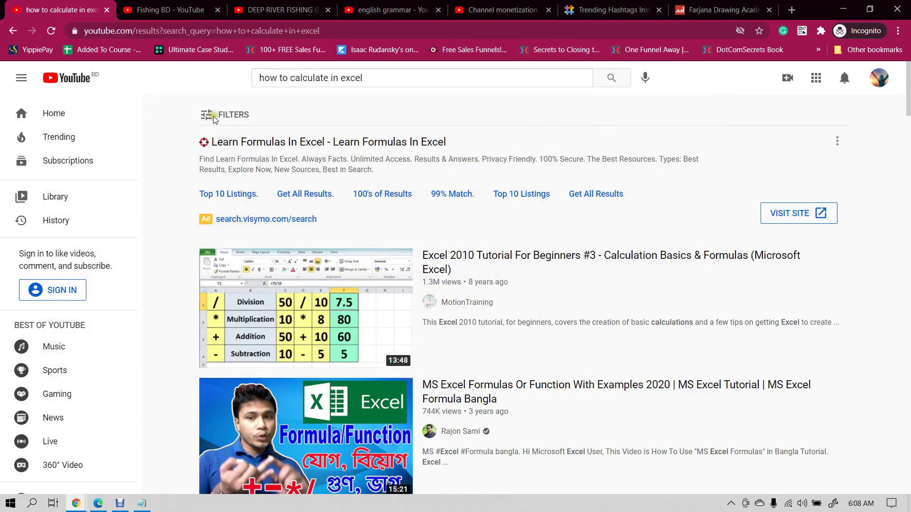
- Replace the query with 'how to create a website' and scroll through the results
{"action": "triple_click", "coordinate": [387, 80]}
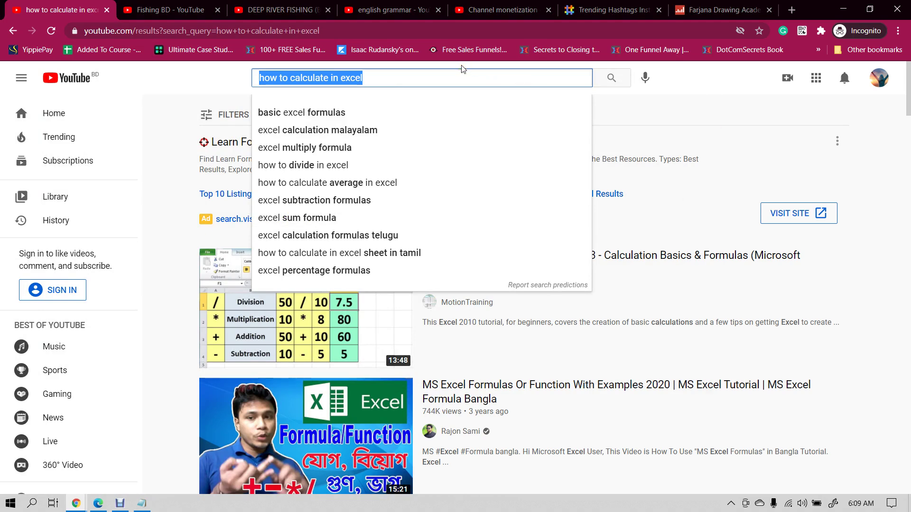
{"action": "type", "text": "how to crea"}
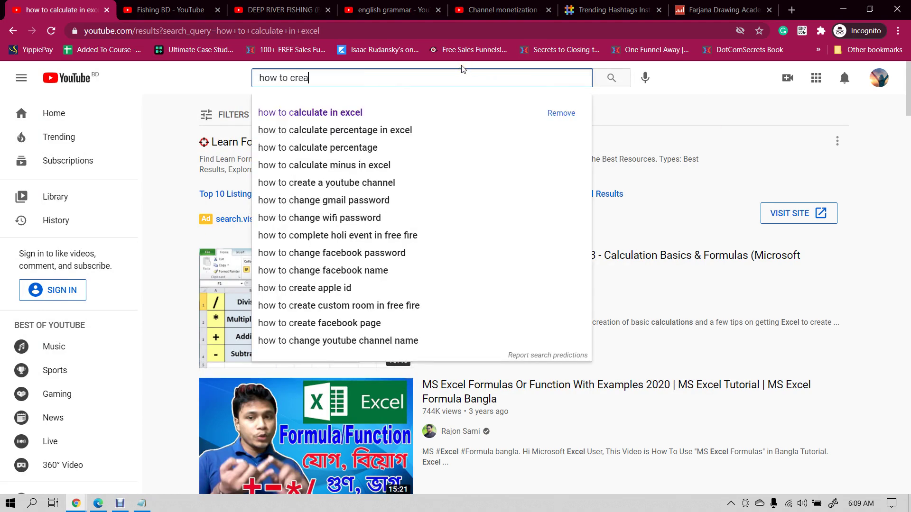
{"action": "type", "text": "te a website"}
{"action": "key", "text": "Return"}
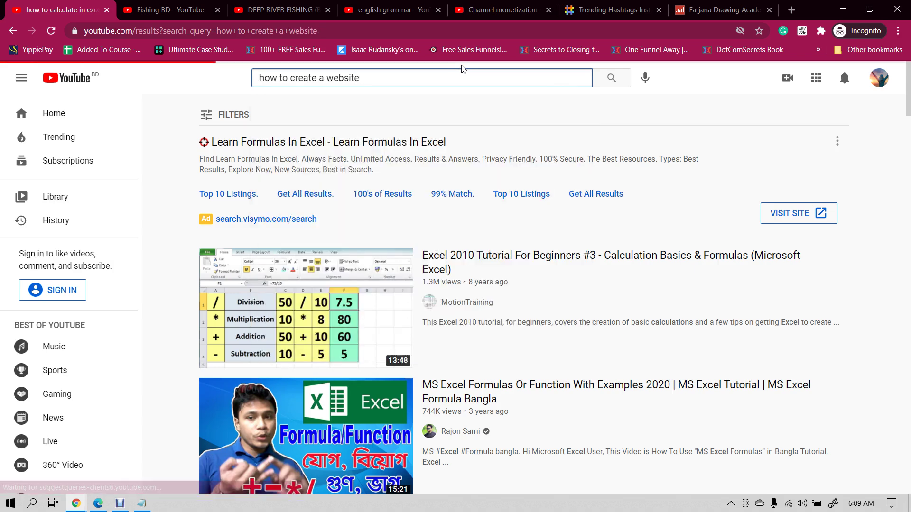
{"action": "scroll", "coordinate": [307, 301], "scroll_direction": "down", "scroll_amount": 3}
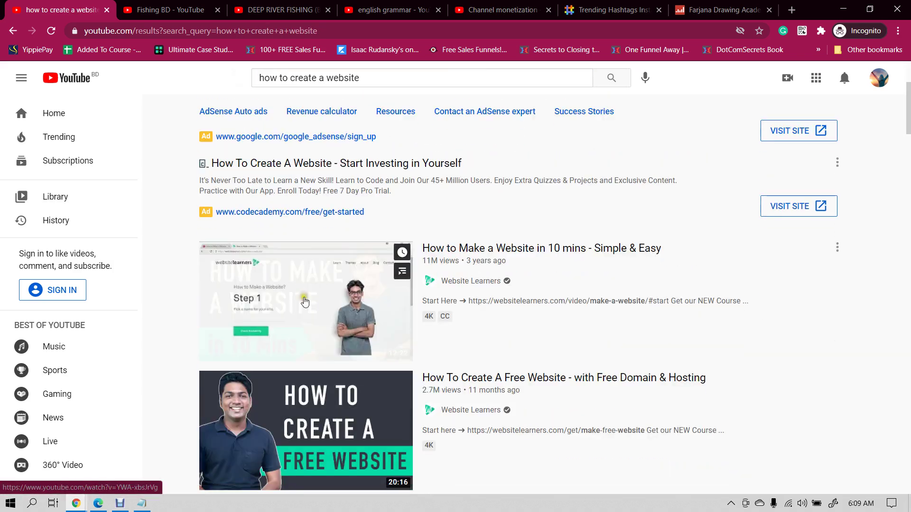
{"action": "scroll", "coordinate": [307, 302], "scroll_direction": "up", "scroll_amount": 3}
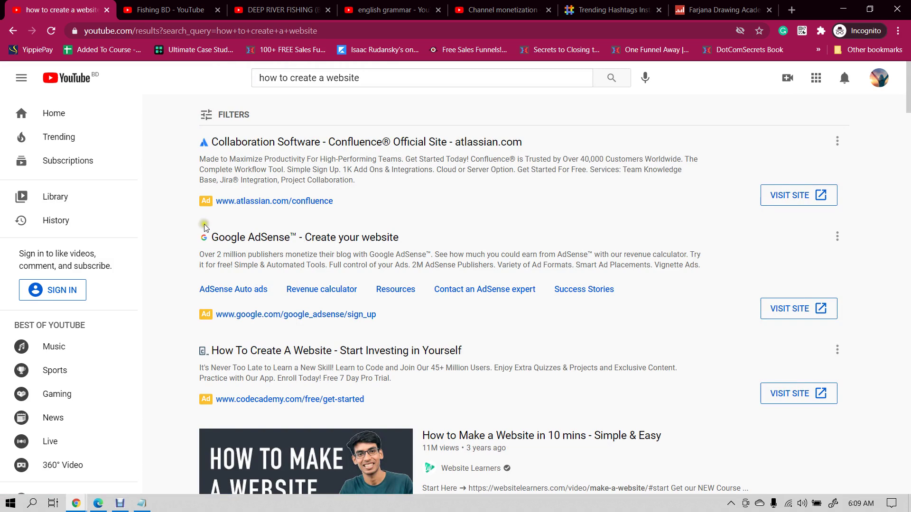
{"action": "scroll", "coordinate": [224, 220], "scroll_direction": "down", "scroll_amount": 3}
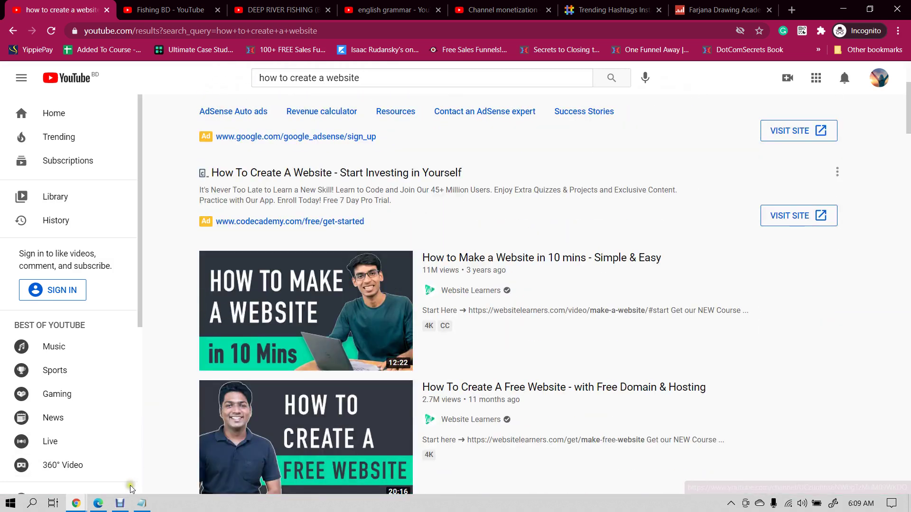
{"action": "left_click", "coordinate": [120, 504]}
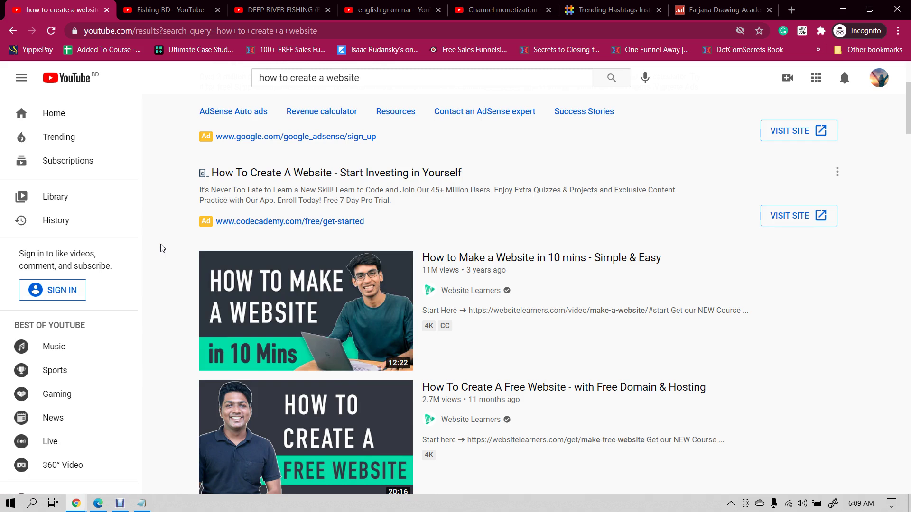
- Search for 'how to fix a fan' and scroll the results back to the top
{"action": "triple_click", "coordinate": [375, 83]}
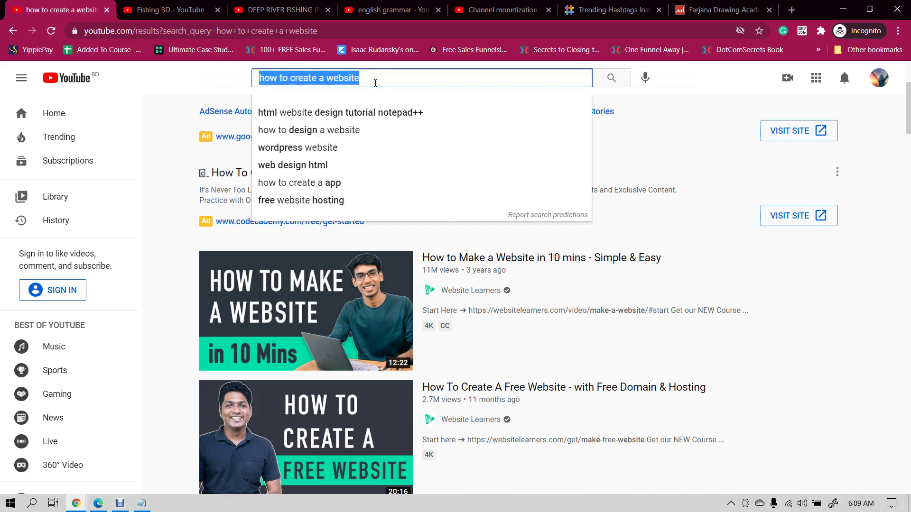
{"action": "type", "text": "how to fi"}
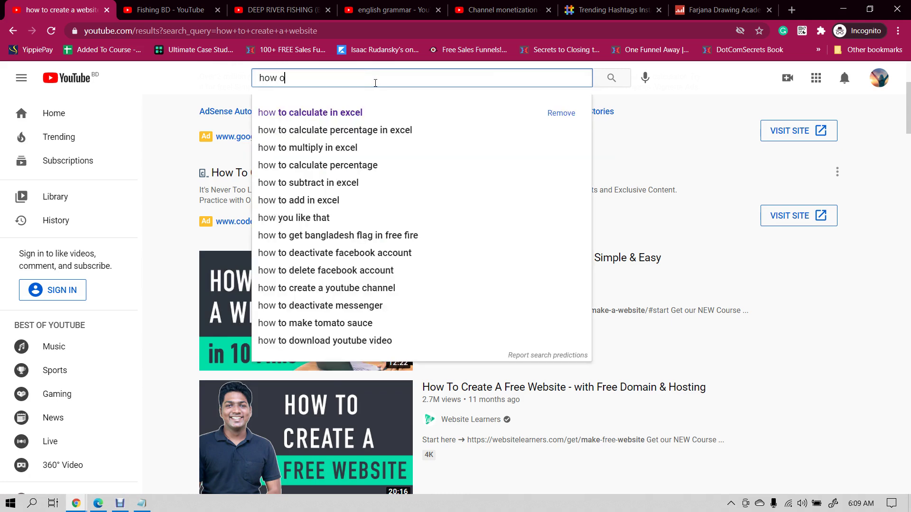
{"action": "type", "text": "x a "}
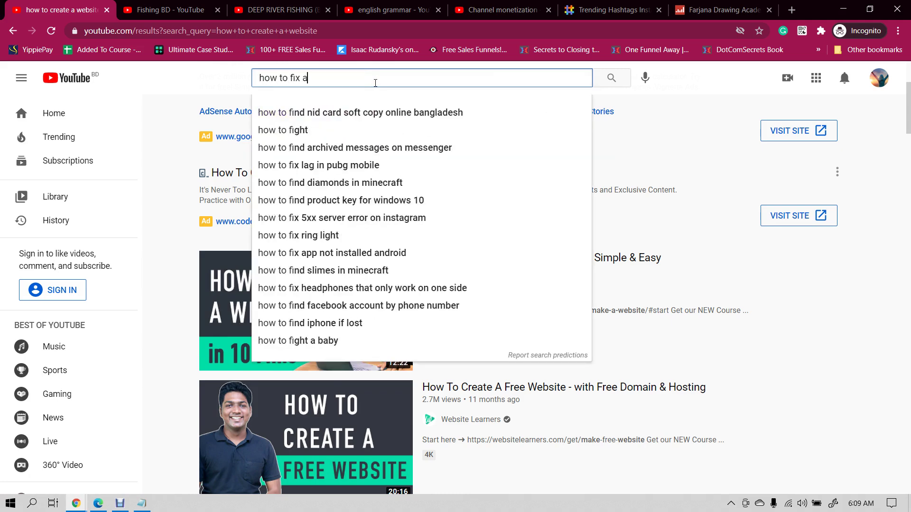
{"action": "type", "text": "fan"}
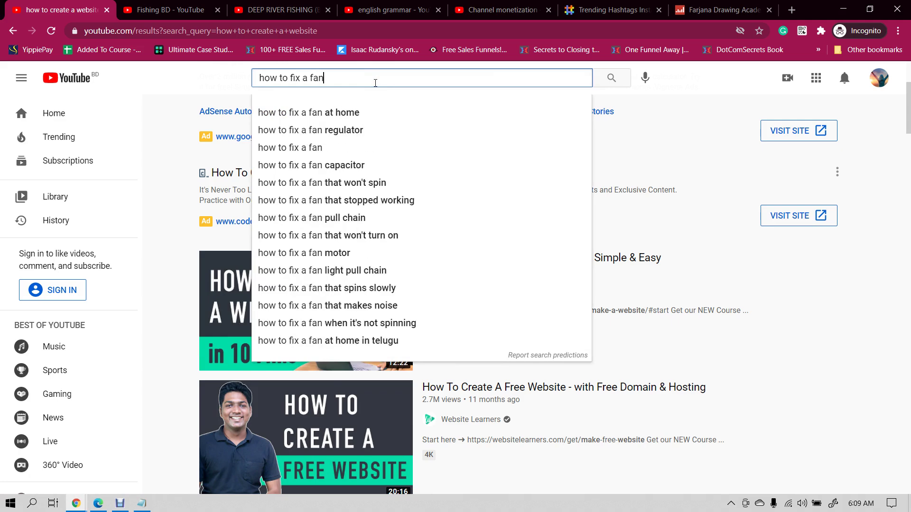
{"action": "key", "text": "Return"}
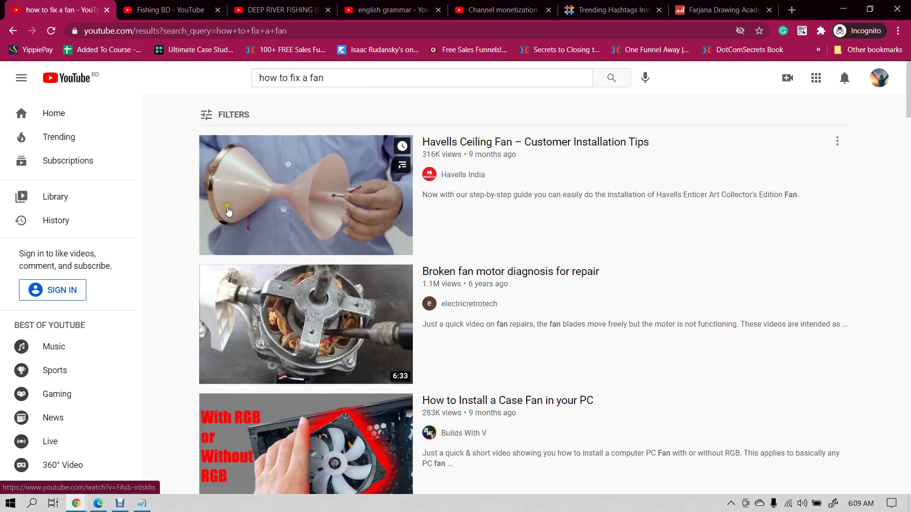
{"action": "scroll", "coordinate": [304, 292], "scroll_direction": "down", "scroll_amount": 8}
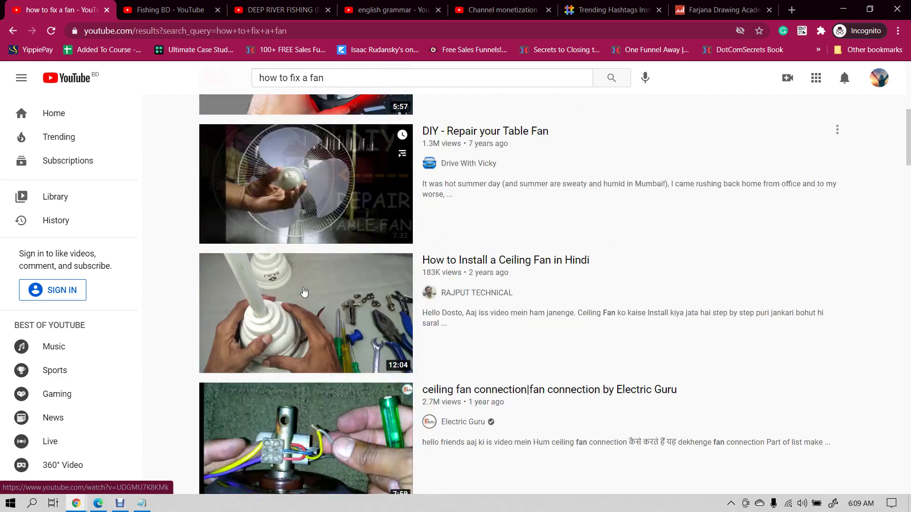
{"action": "scroll", "coordinate": [304, 292], "scroll_direction": "down", "scroll_amount": 2}
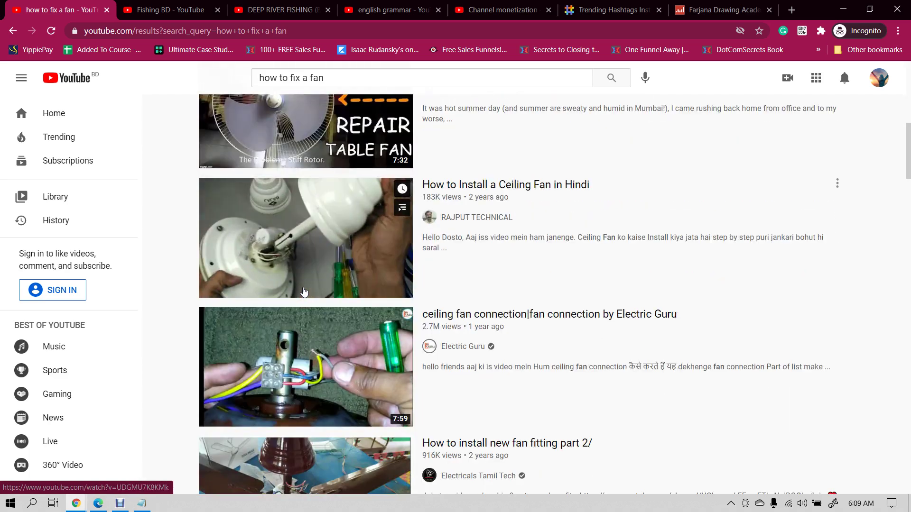
{"action": "scroll", "coordinate": [305, 292], "scroll_direction": "up", "scroll_amount": 10}
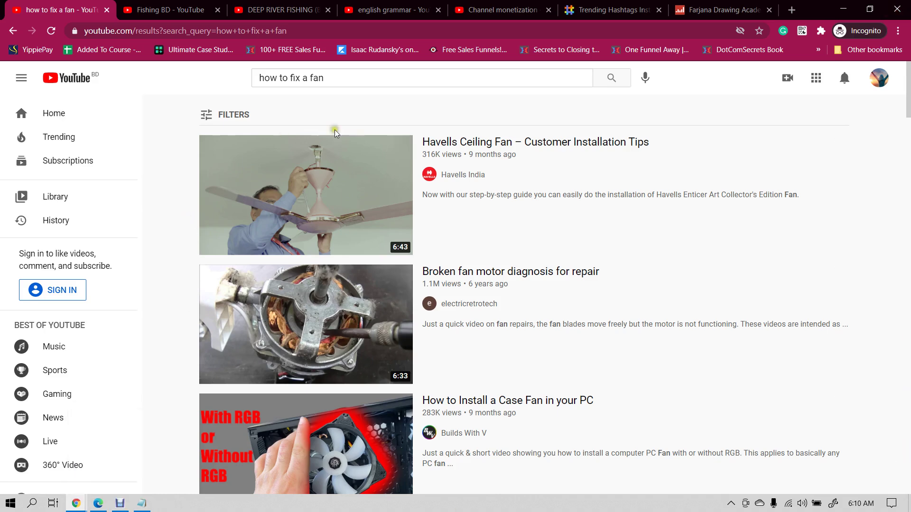
- Search YouTube for 'selfie video' and scroll down through the results
{"action": "left_click", "coordinate": [344, 78]}
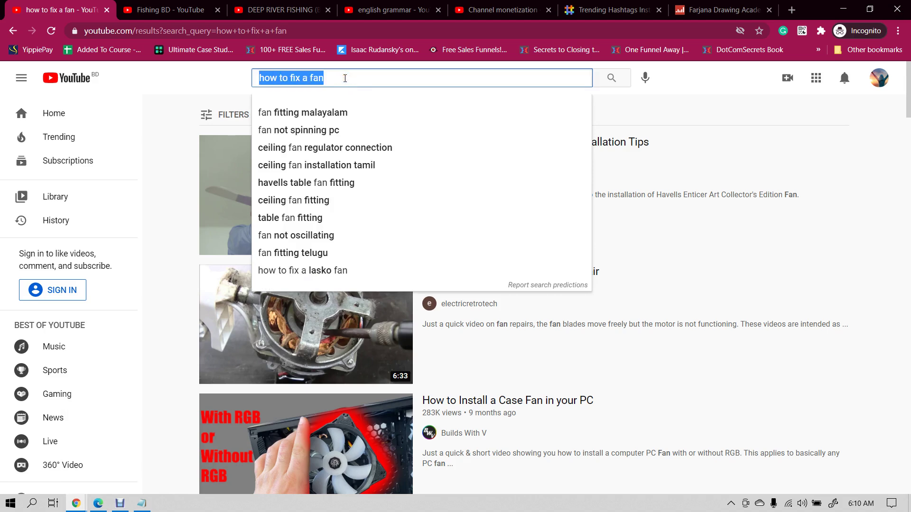
{"action": "type", "text": "selfie vide"}
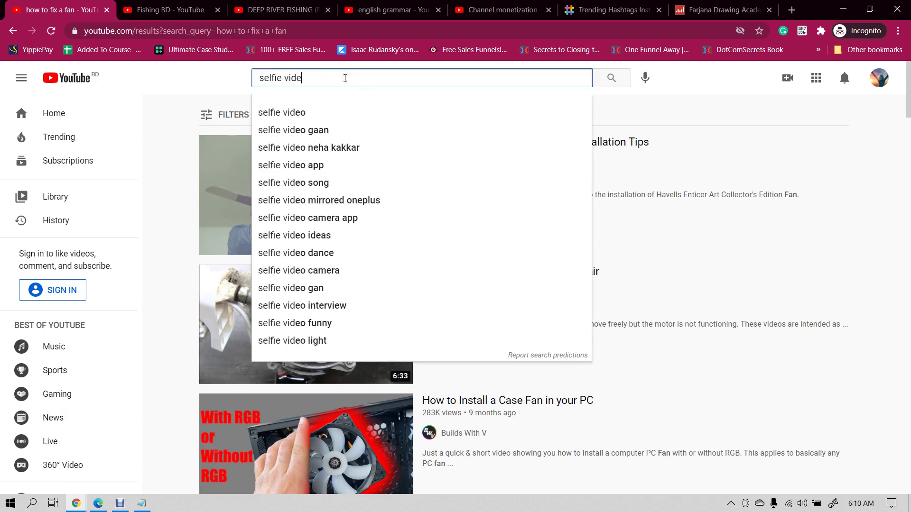
{"action": "type", "text": "o"}
{"action": "key", "text": "Return"}
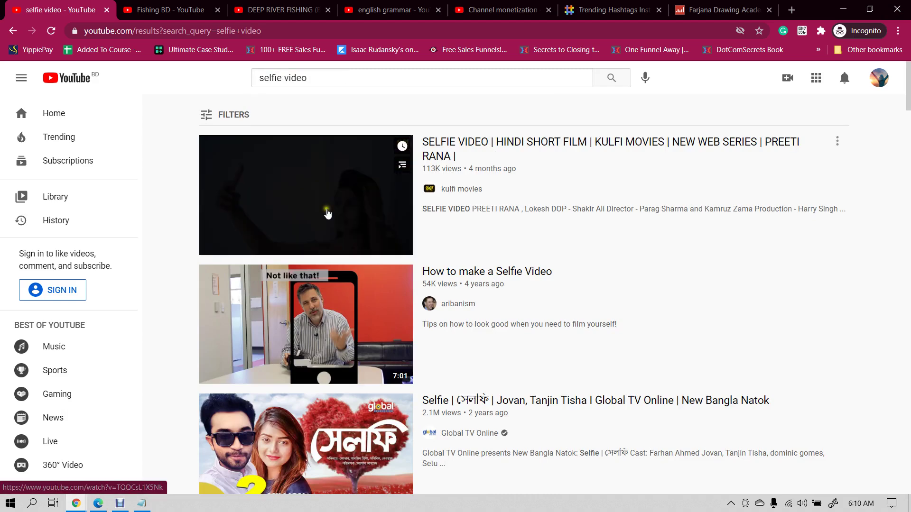
{"action": "scroll", "coordinate": [328, 214], "scroll_direction": "down", "scroll_amount": 2}
{"action": "scroll", "coordinate": [312, 243], "scroll_direction": "down", "scroll_amount": 1}
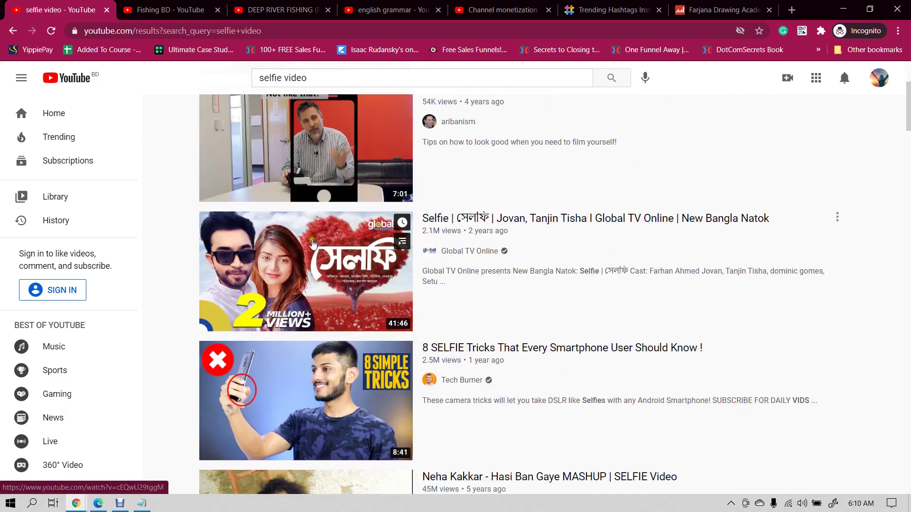
{"action": "scroll", "coordinate": [313, 238], "scroll_direction": "down", "scroll_amount": 4}
{"action": "scroll", "coordinate": [317, 227], "scroll_direction": "down", "scroll_amount": 1}
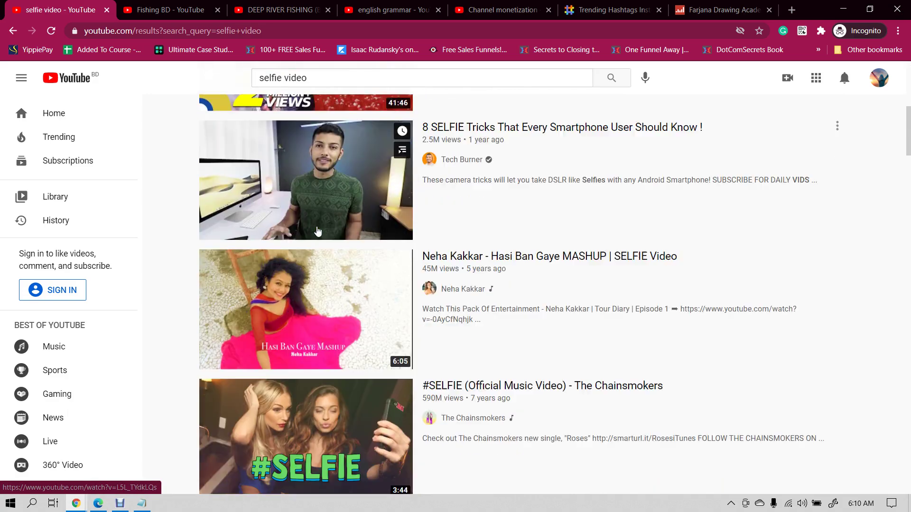
{"action": "scroll", "coordinate": [318, 231], "scroll_direction": "down", "scroll_amount": 7}
{"action": "scroll", "coordinate": [339, 222], "scroll_direction": "down", "scroll_amount": 1}
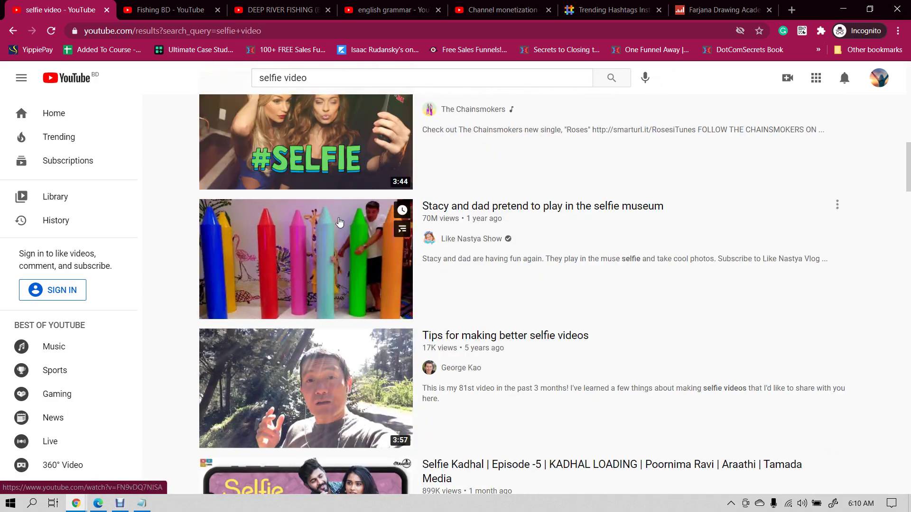
- Check the english grammar, Studio upload and statistics tabs, then return to the selfie results
{"action": "left_click", "coordinate": [351, 6]}
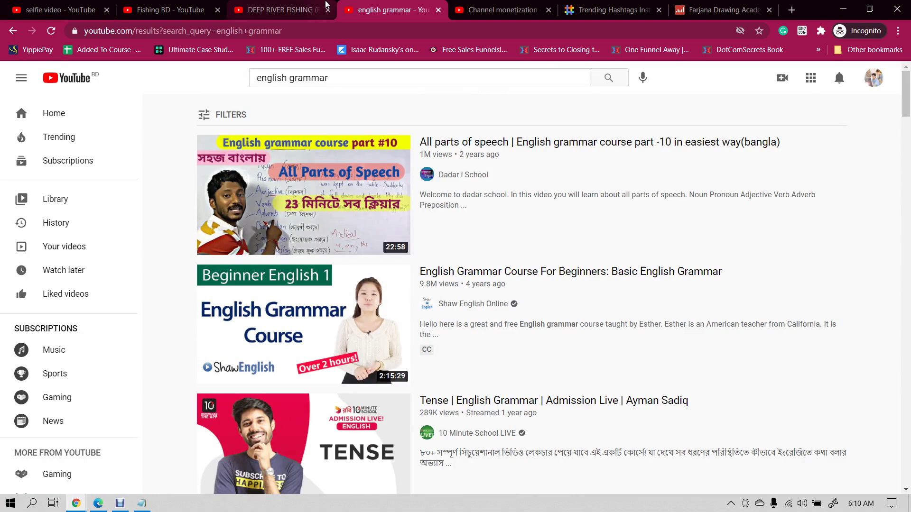
{"action": "left_click", "coordinate": [480, 5]}
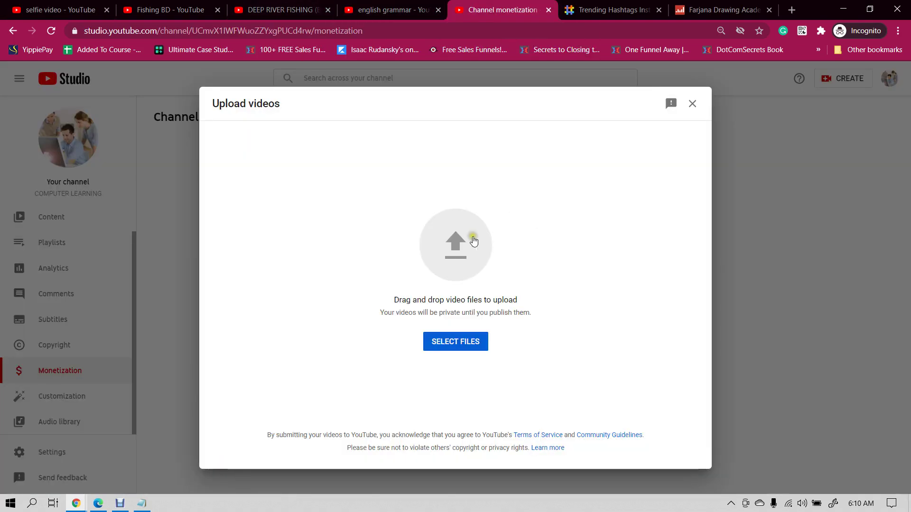
{"action": "left_click", "coordinate": [727, 8]}
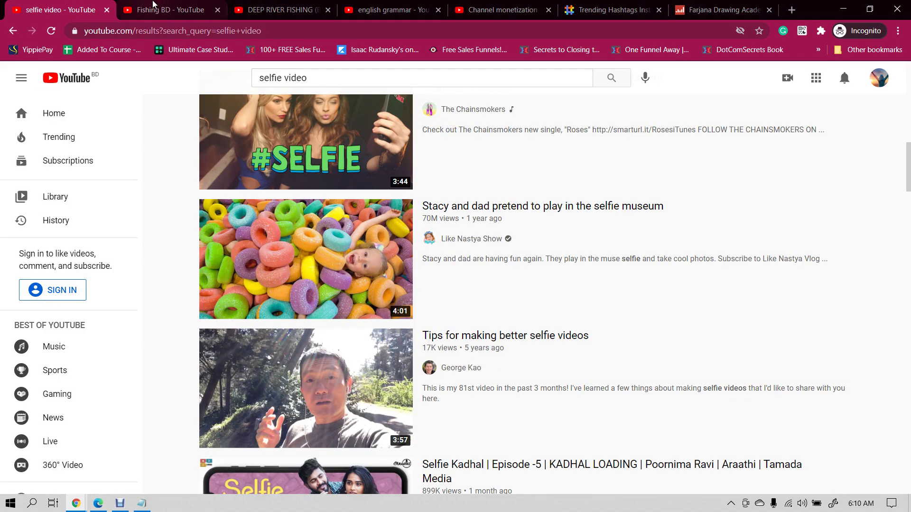
{"action": "left_click", "coordinate": [61, 9]}
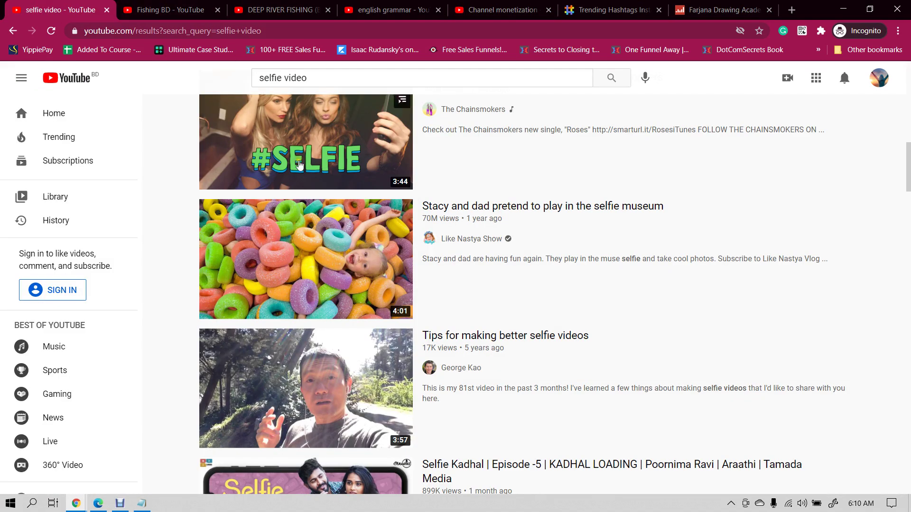
{"action": "scroll", "coordinate": [411, 256], "scroll_direction": "down", "scroll_amount": 2}
{"action": "scroll", "coordinate": [411, 256], "scroll_direction": "up", "scroll_amount": 3}
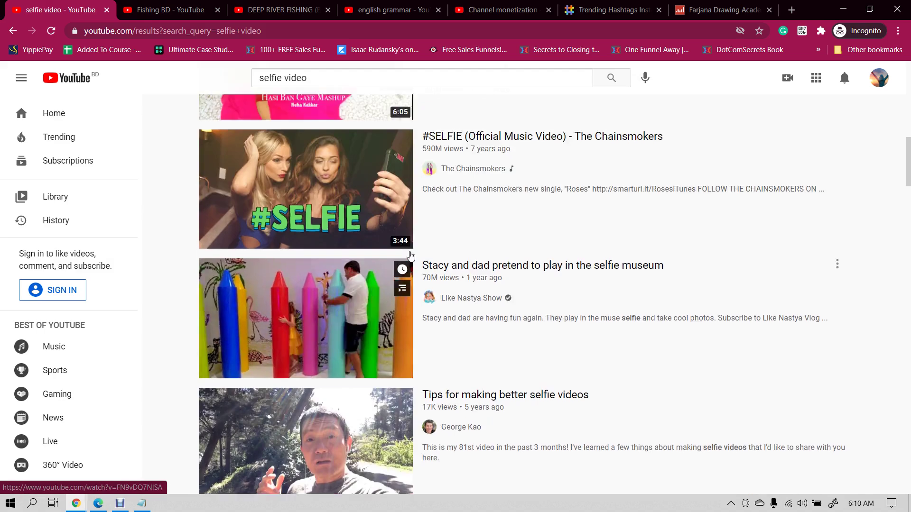
{"action": "scroll", "coordinate": [411, 256], "scroll_direction": "up", "scroll_amount": 12}
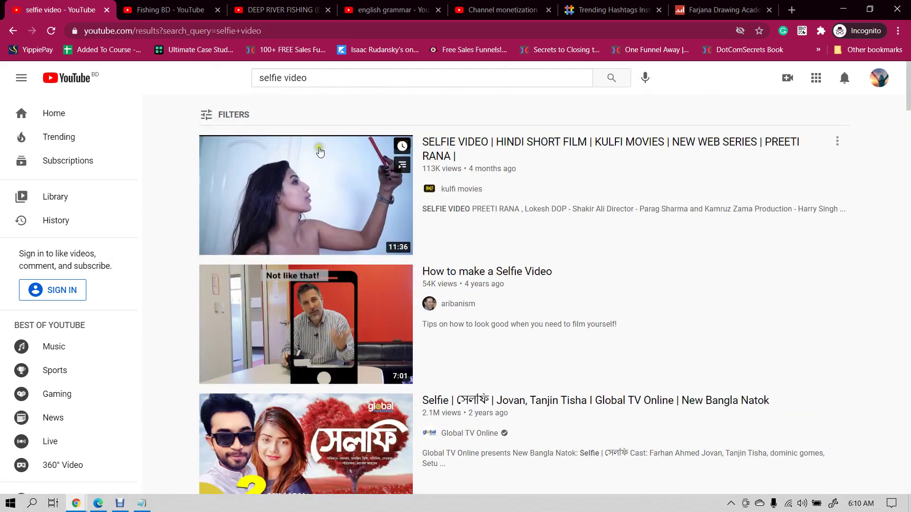
- Filter to Creative Commons and play 'Best selfie selfie -viral tik tok video' muted
{"action": "left_click", "coordinate": [229, 117]}
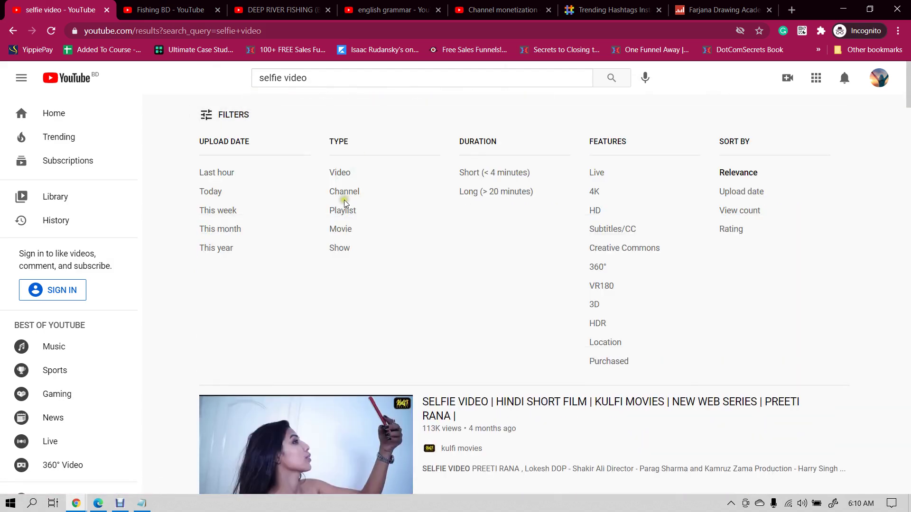
{"action": "left_click", "coordinate": [635, 249]}
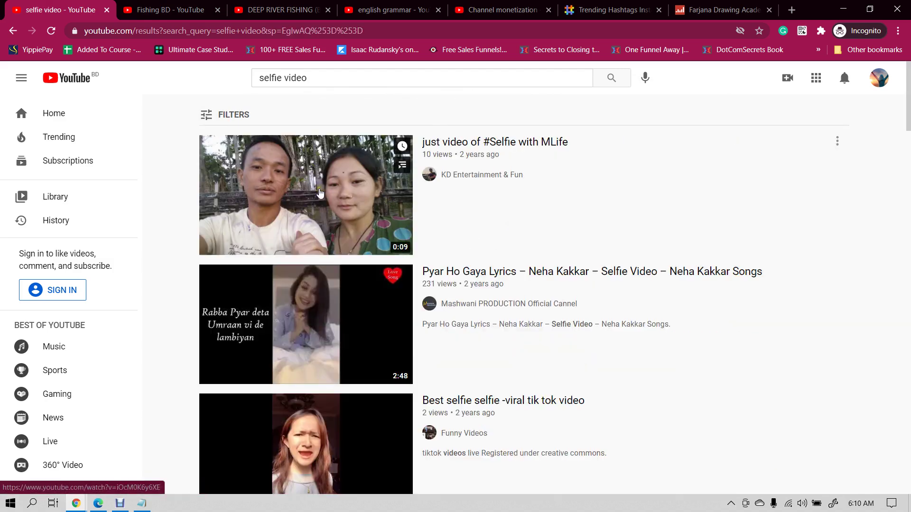
{"action": "scroll", "coordinate": [330, 224], "scroll_direction": "down", "scroll_amount": 3}
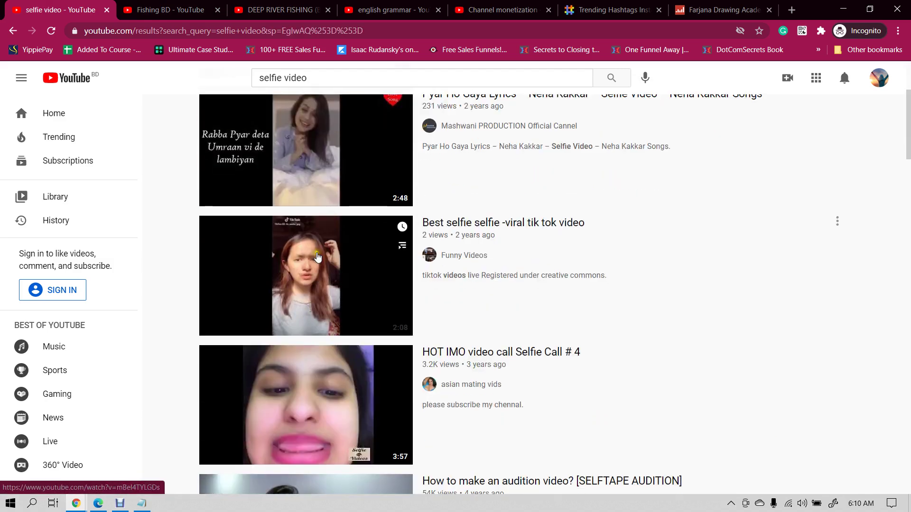
{"action": "scroll", "coordinate": [318, 257], "scroll_direction": "down", "scroll_amount": 2}
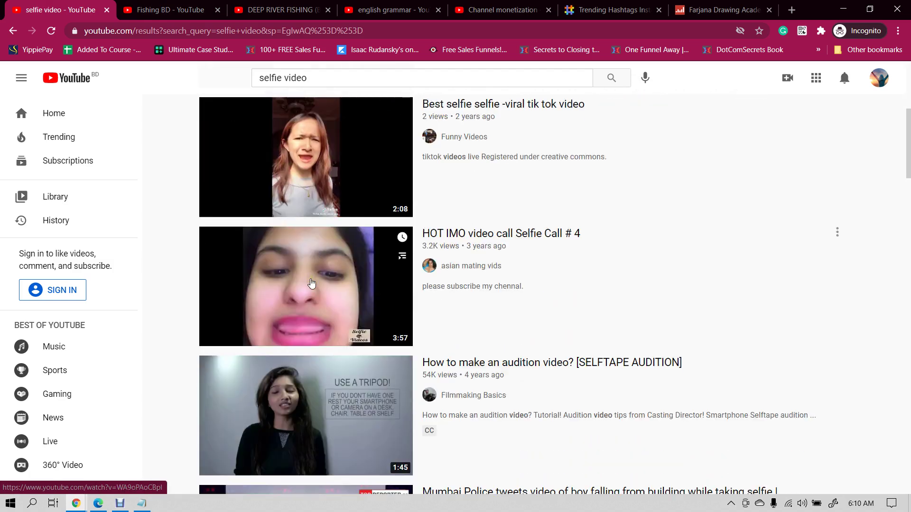
{"action": "scroll", "coordinate": [311, 283], "scroll_direction": "up", "scroll_amount": 3}
{"action": "left_click", "coordinate": [303, 326]}
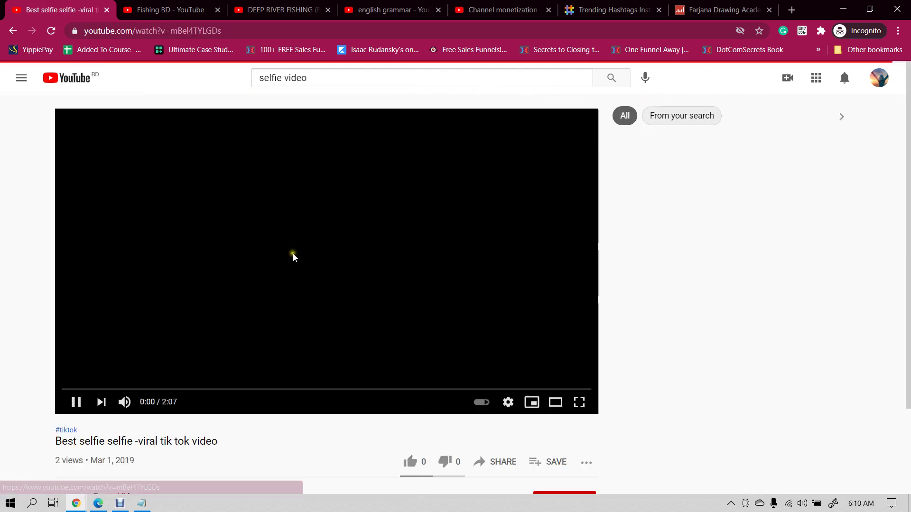
{"action": "left_click", "coordinate": [124, 402]}
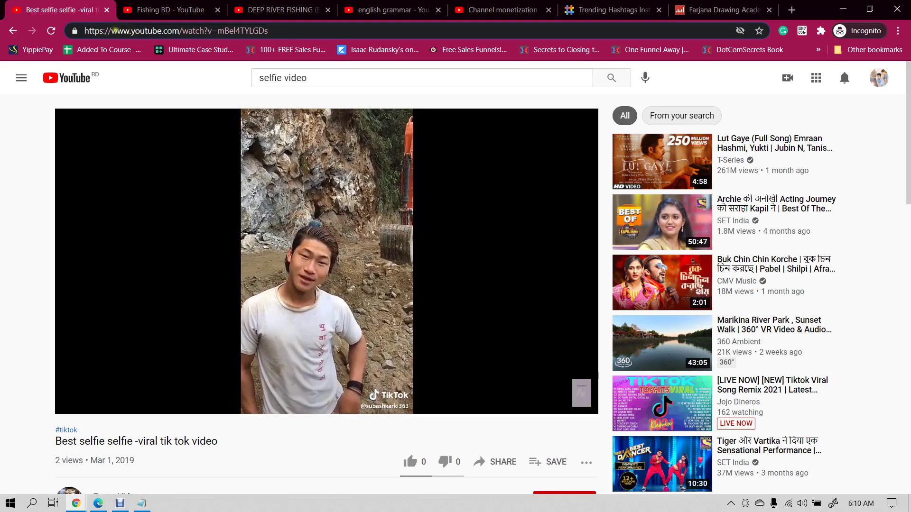
- Download the video as MP4 720 via the ssyoutube address, closing the ad tab
{"action": "left_click", "coordinate": [133, 32]}
{"action": "type", "text": "ss"}
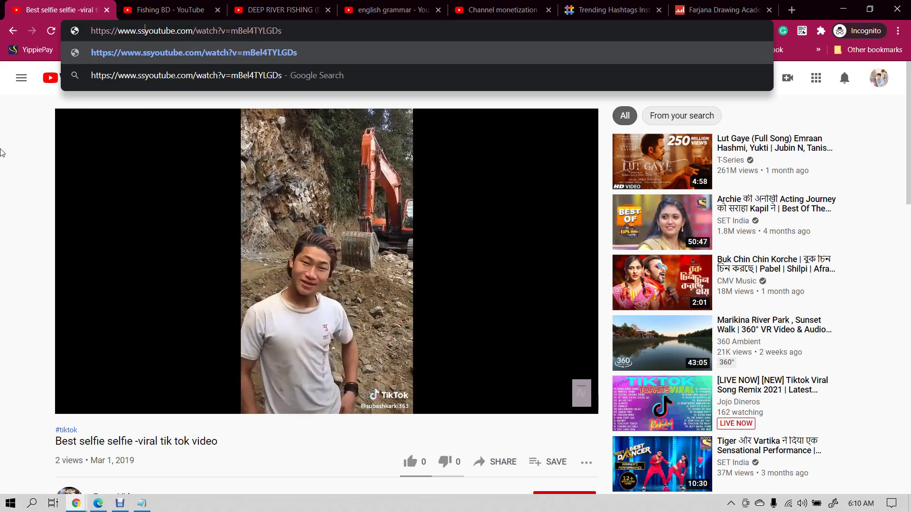
{"action": "key", "text": "Return"}
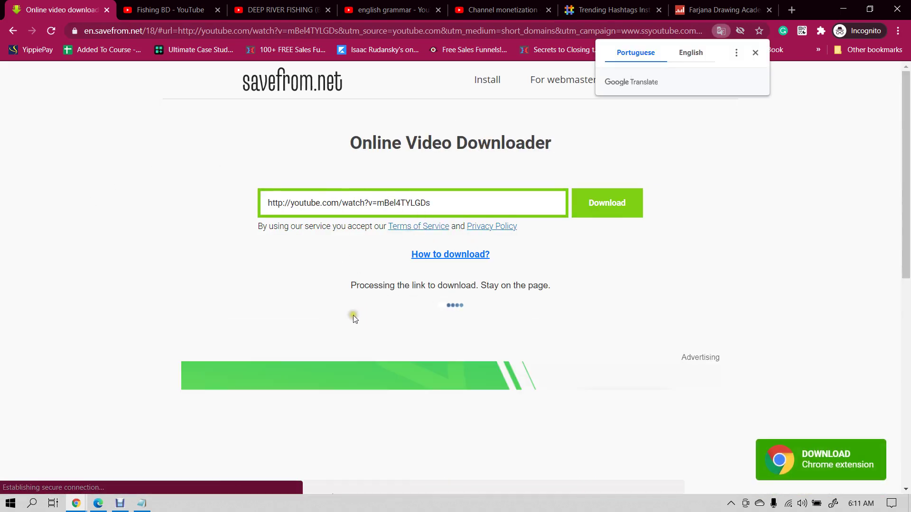
{"action": "scroll", "coordinate": [408, 284], "scroll_direction": "down", "scroll_amount": 1}
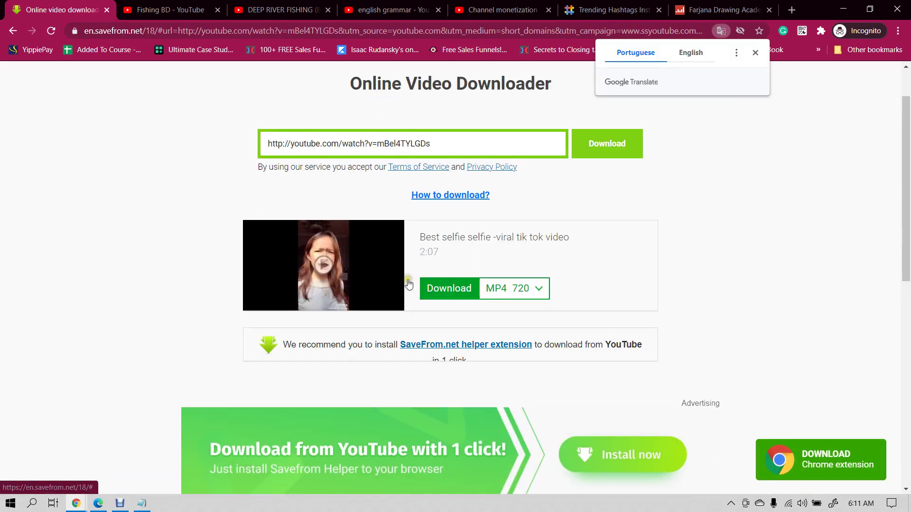
{"action": "left_click", "coordinate": [446, 289]}
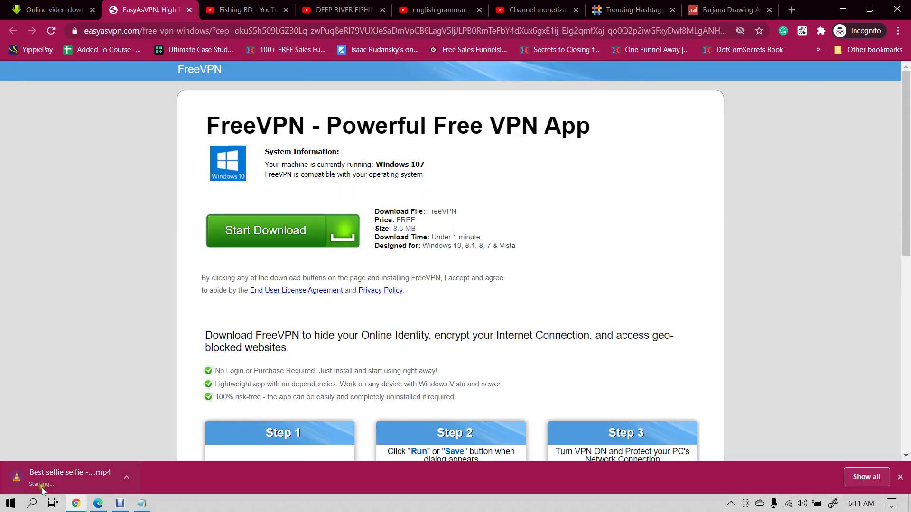
{"action": "left_click", "coordinate": [189, 10]}
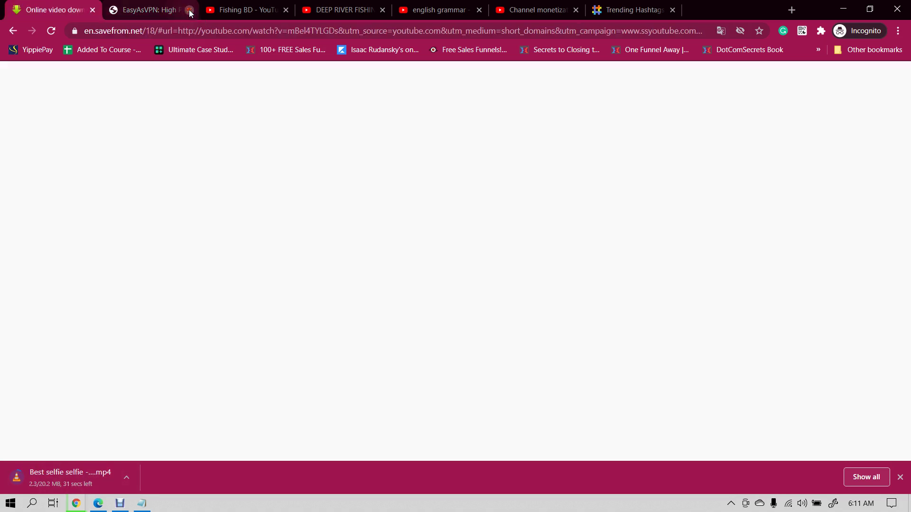
{"action": "left_click", "coordinate": [454, 4]}
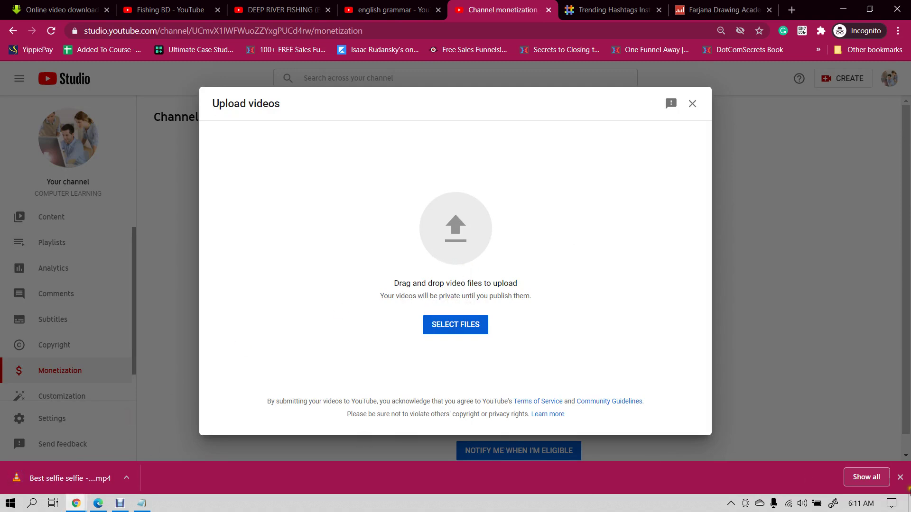
- Dismiss the download notice and upload 'Best selfie selfie -viral tik tok video.mp4' from Downloads
{"action": "left_click", "coordinate": [902, 477]}
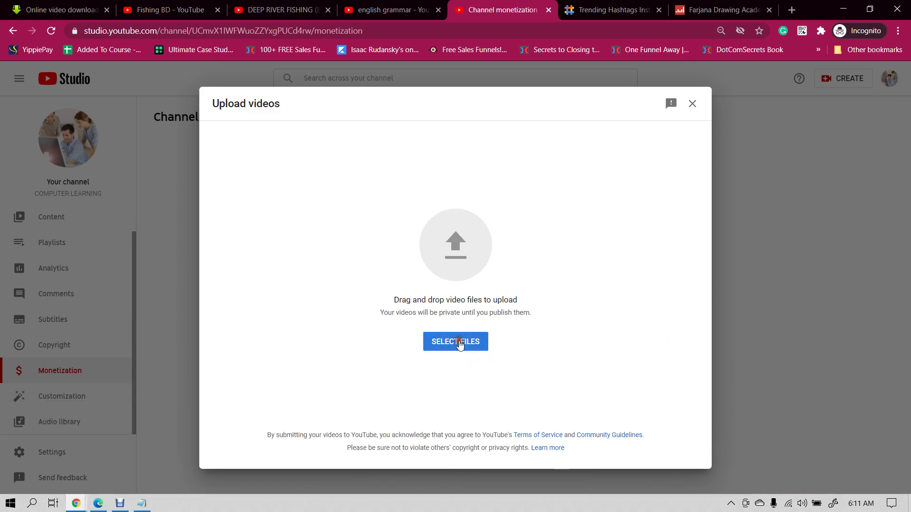
{"action": "left_click", "coordinate": [459, 344]}
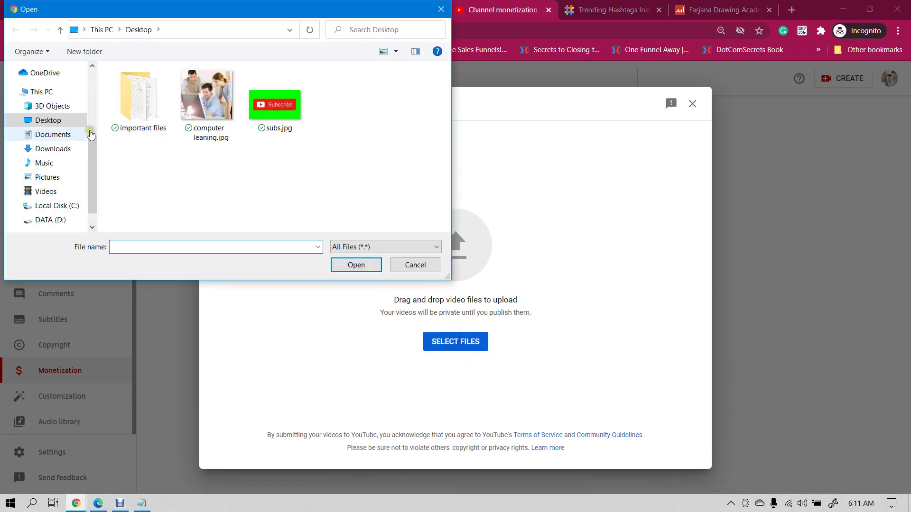
{"action": "left_click", "coordinate": [45, 149]}
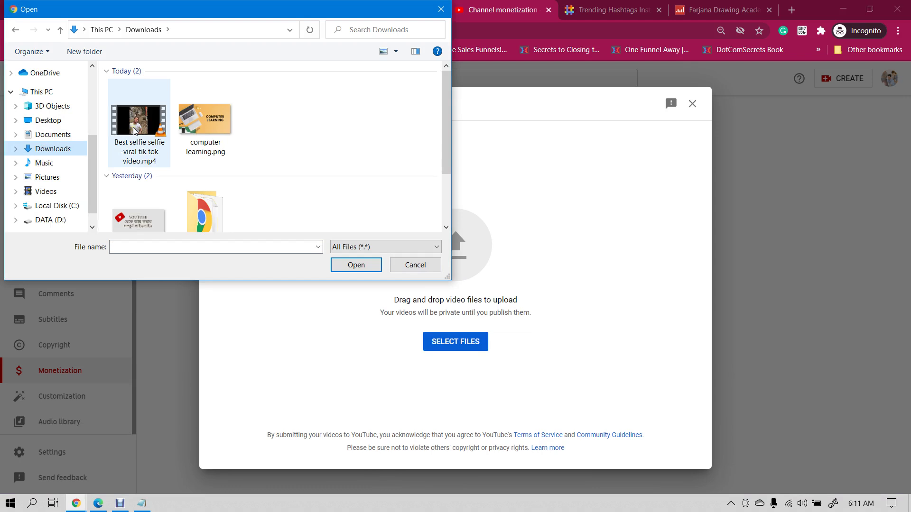
{"action": "left_click", "coordinate": [140, 154]}
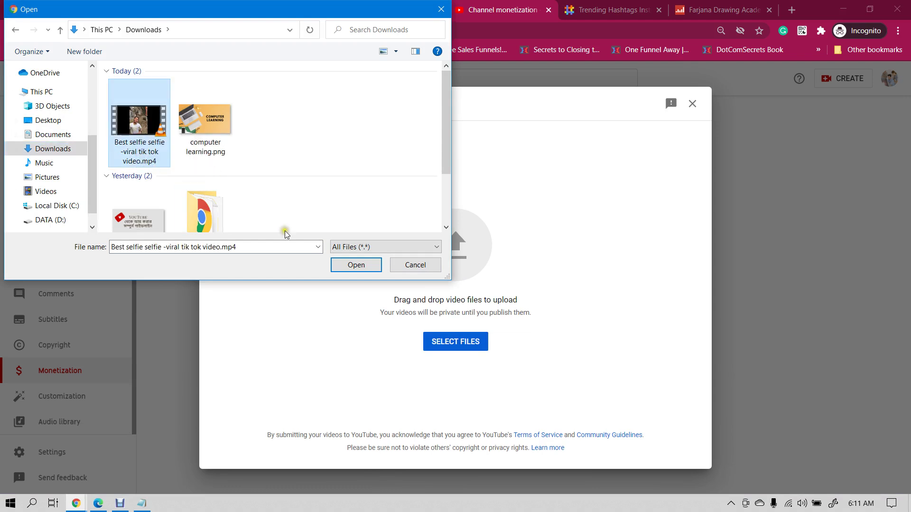
{"action": "left_click", "coordinate": [358, 267]}
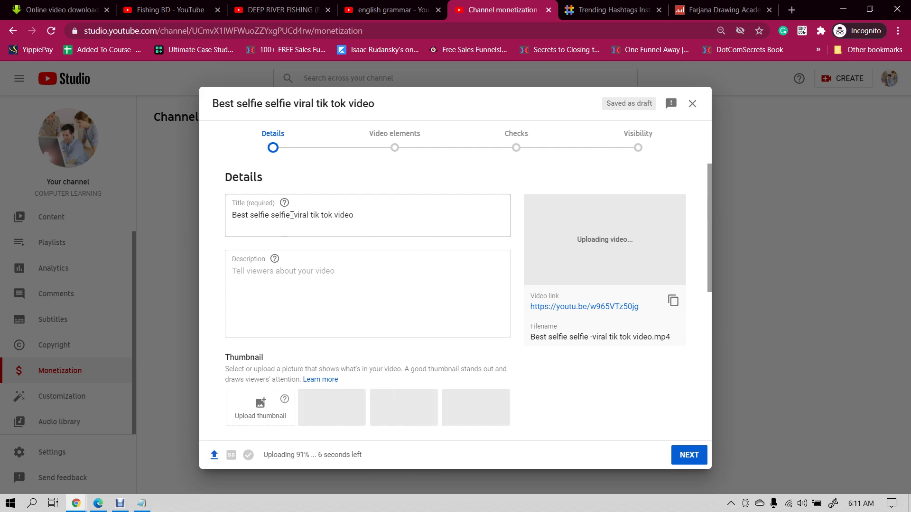
- Replace the draft's title with 'How to take a selfie professionally'
{"action": "left_click", "coordinate": [291, 215]}
{"action": "key", "text": "BackSpace"}
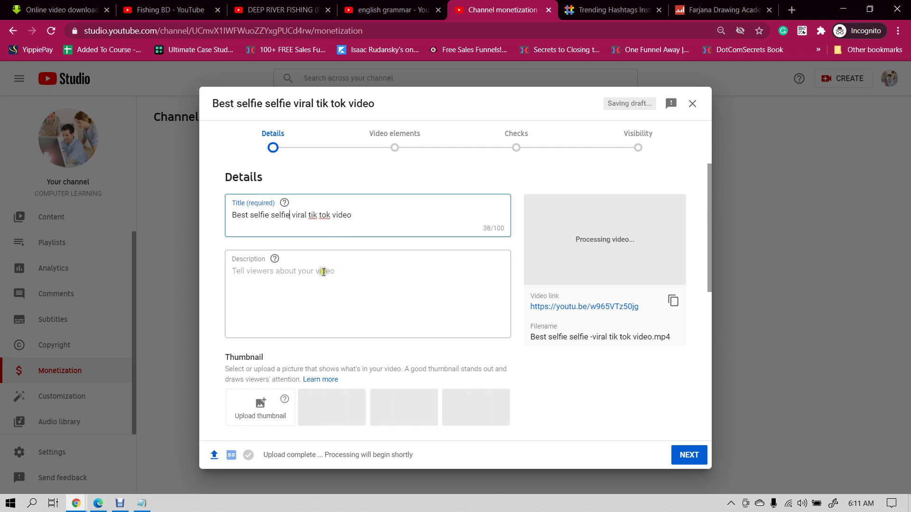
{"action": "triple_click", "coordinate": [353, 217]}
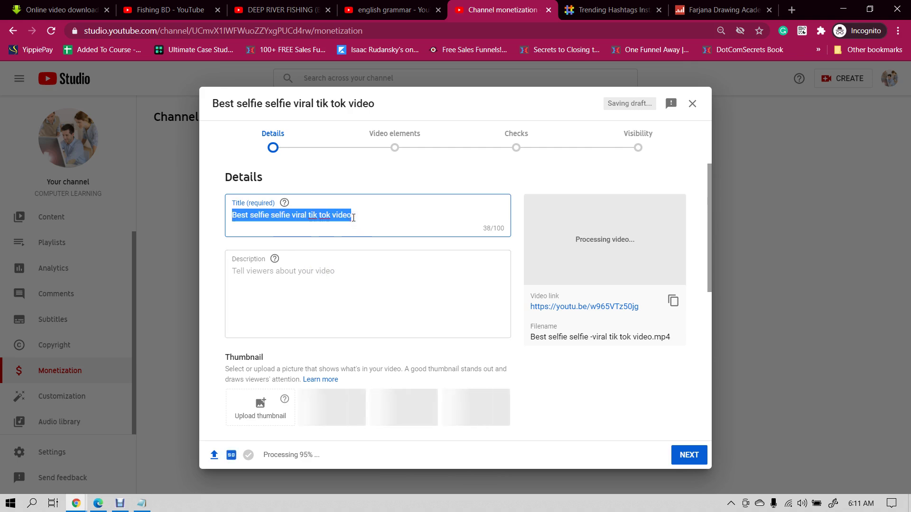
{"action": "key", "text": "BackSpace"}
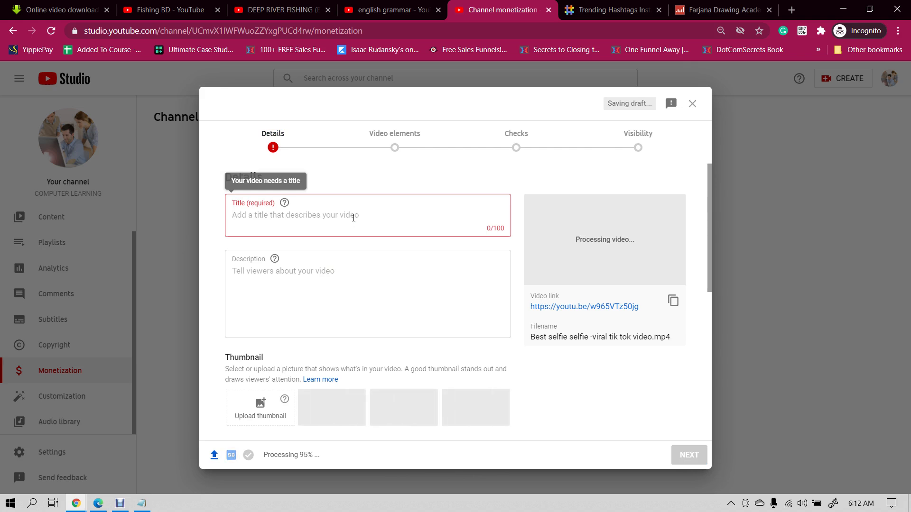
{"action": "type", "text": "H"}
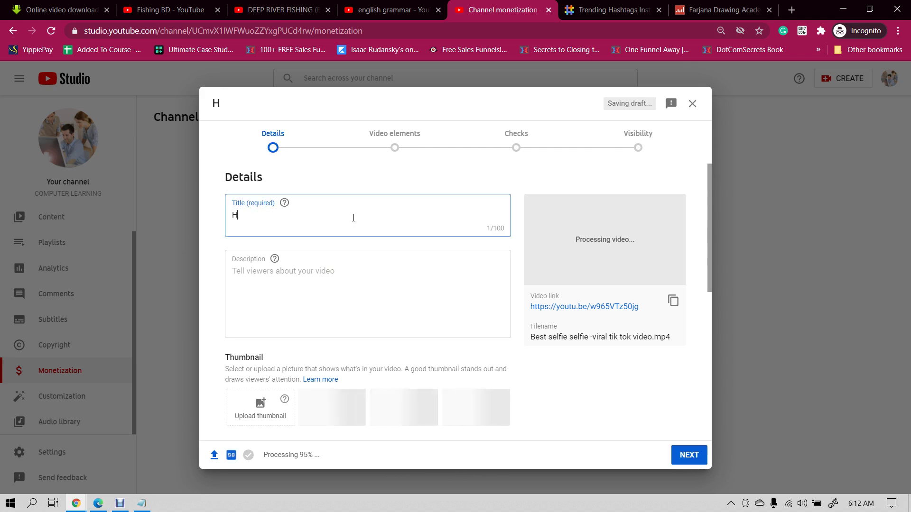
{"action": "type", "text": "o w "}
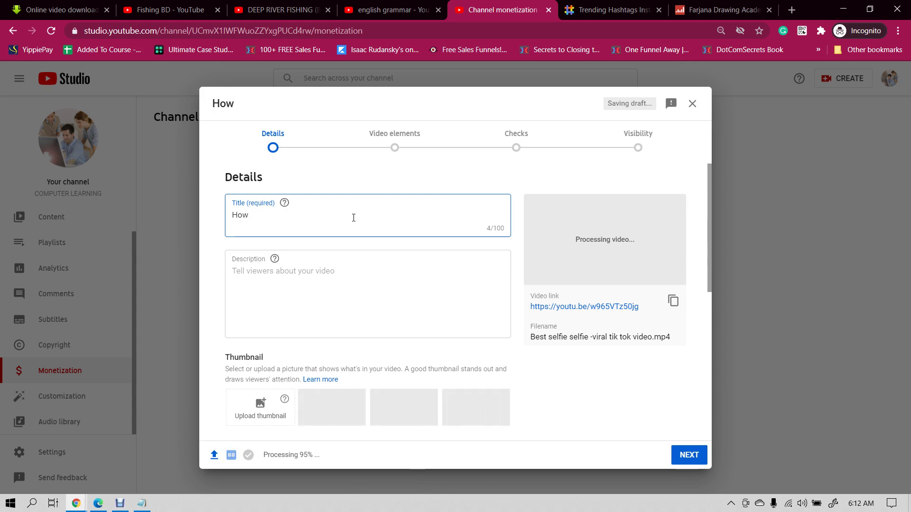
{"action": "type", "text": "to take a se"}
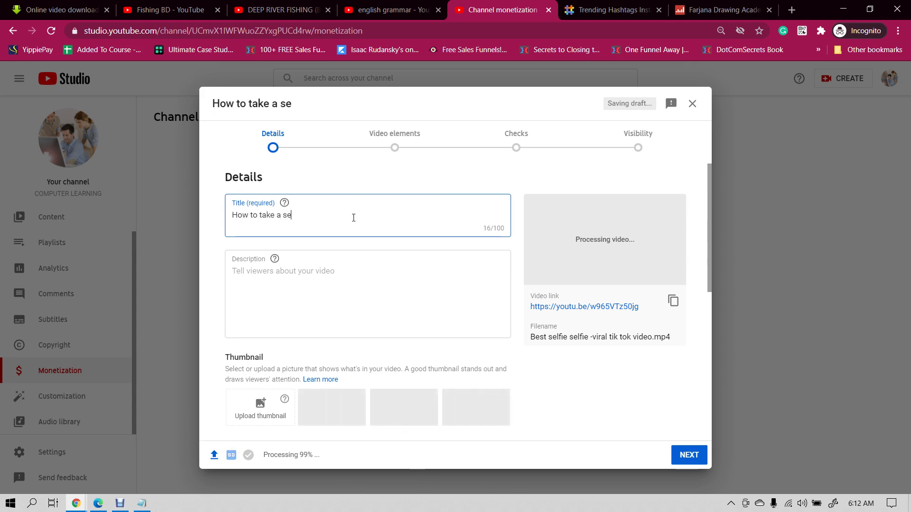
{"action": "type", "text": "lfi"}
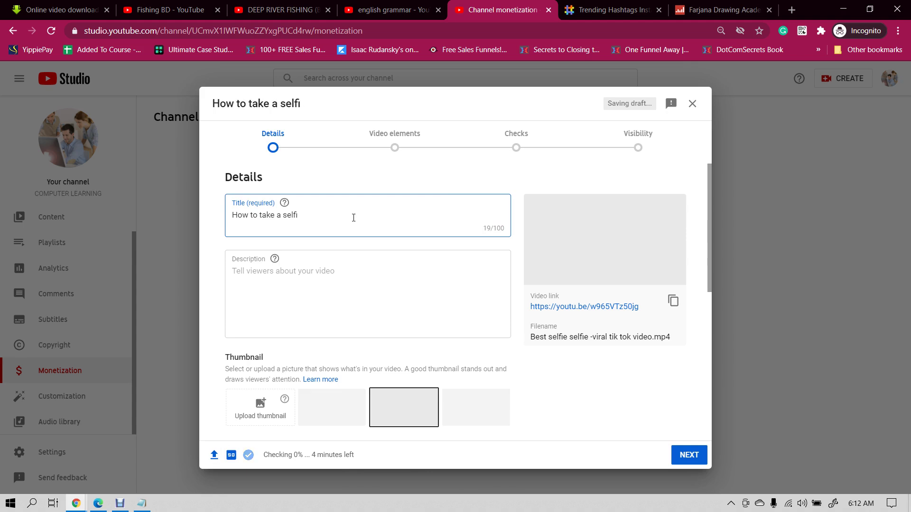
{"action": "type", "text": "le professionally"}
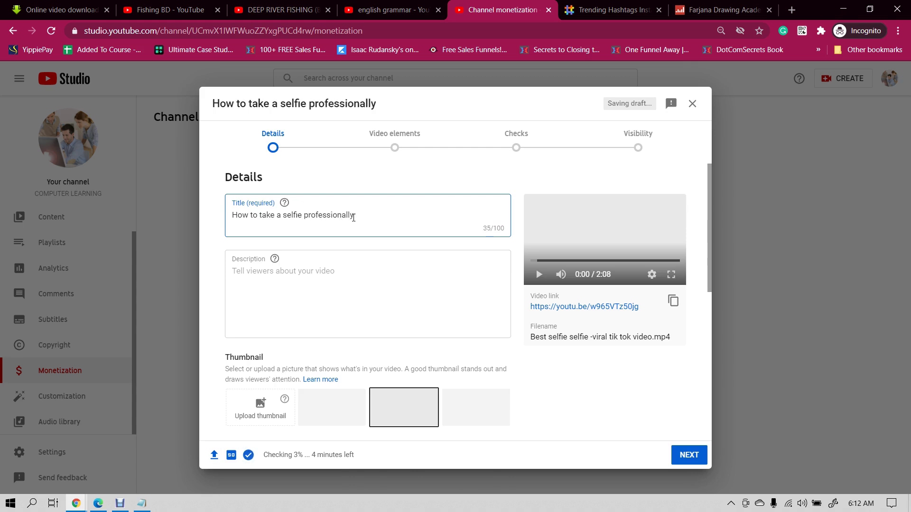
{"action": "left_click", "coordinate": [322, 284]}
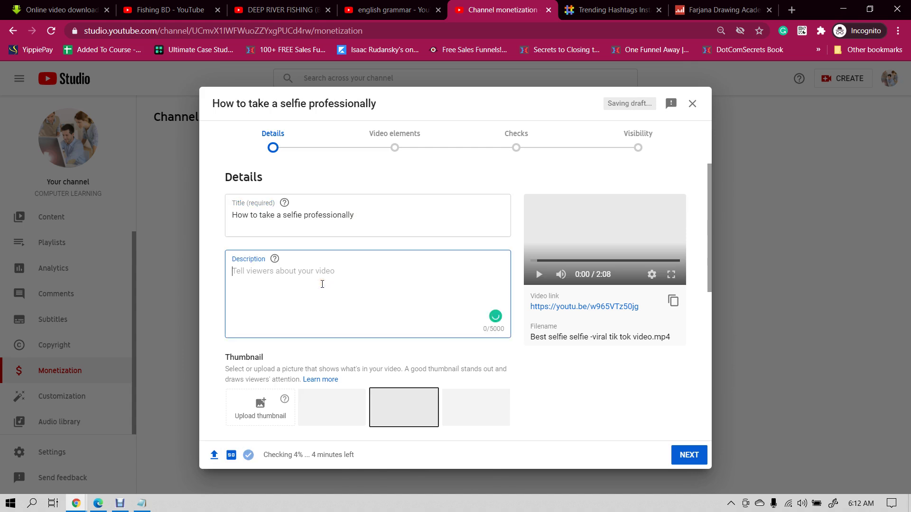
- Write a description about taking a selfie professionally with a phone, accepting Grammarly's 'a selfie' fix
{"action": "type", "text": "H"}
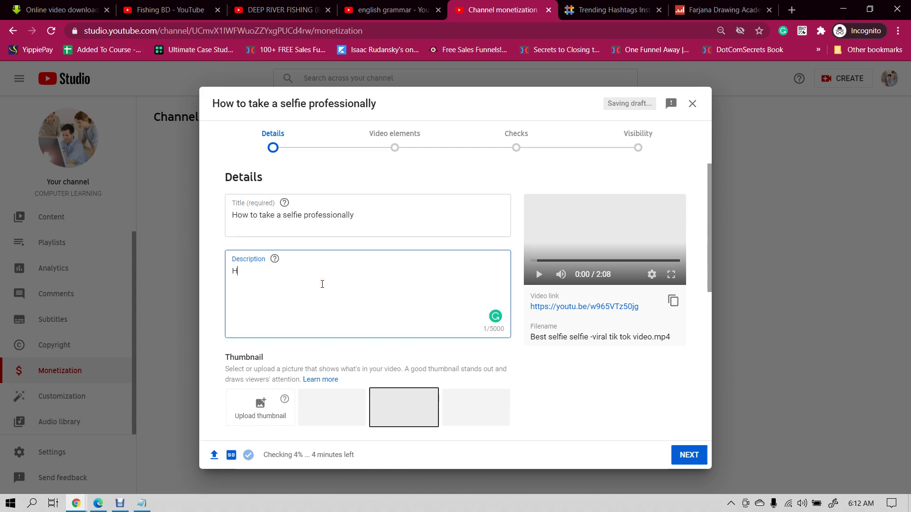
{"action": "type", "text": "ey there,"}
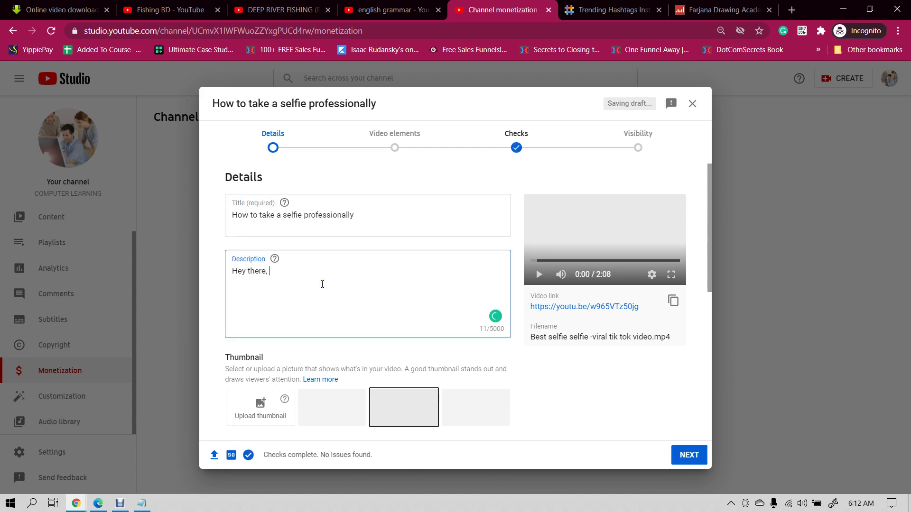
{"action": "left_click", "coordinate": [375, 214]}
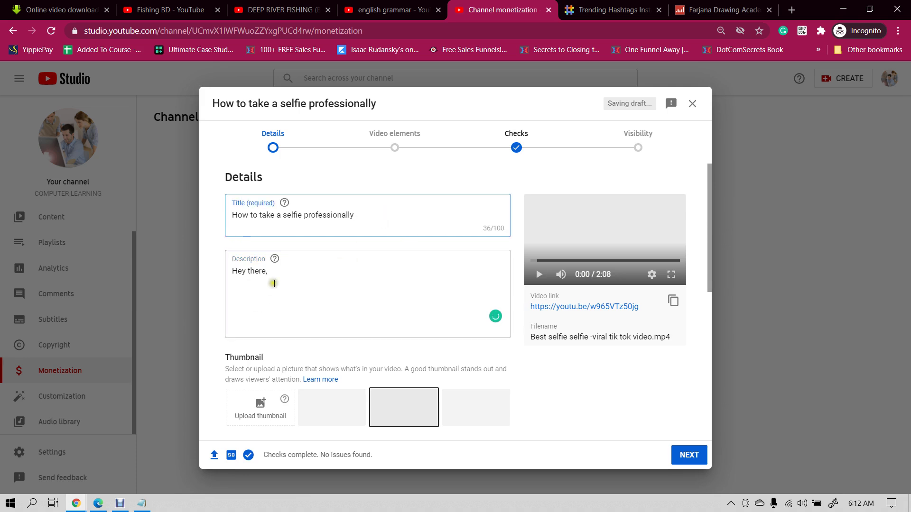
{"action": "left_click", "coordinate": [284, 272]}
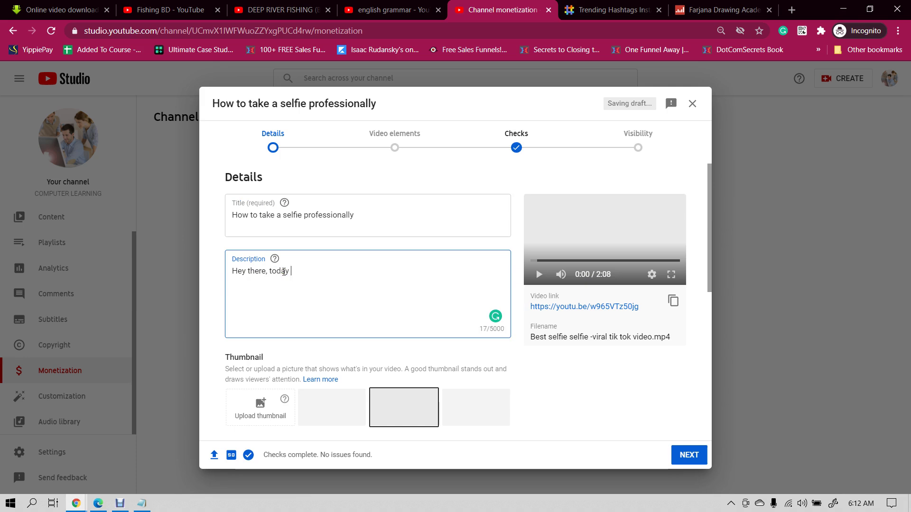
{"action": "type", "text": "today we are going to tec"}
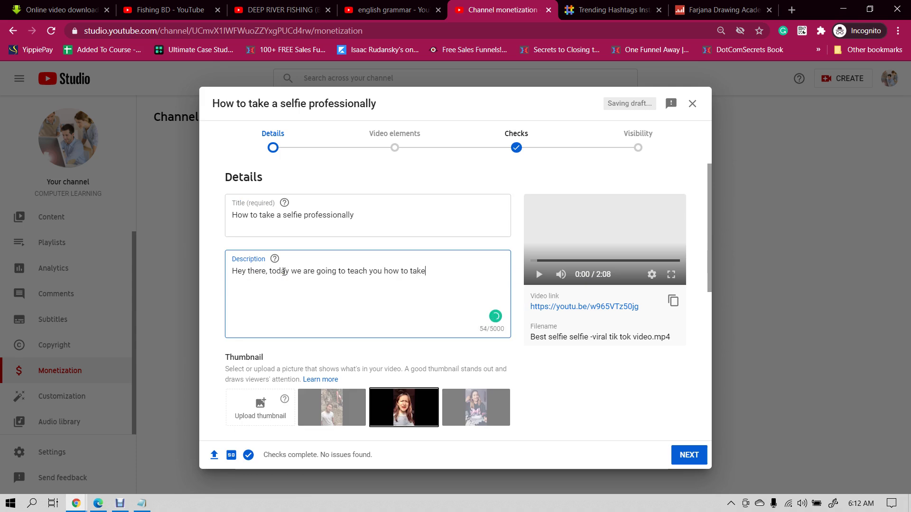
{"action": "type", "text": "professionally with a phone."}
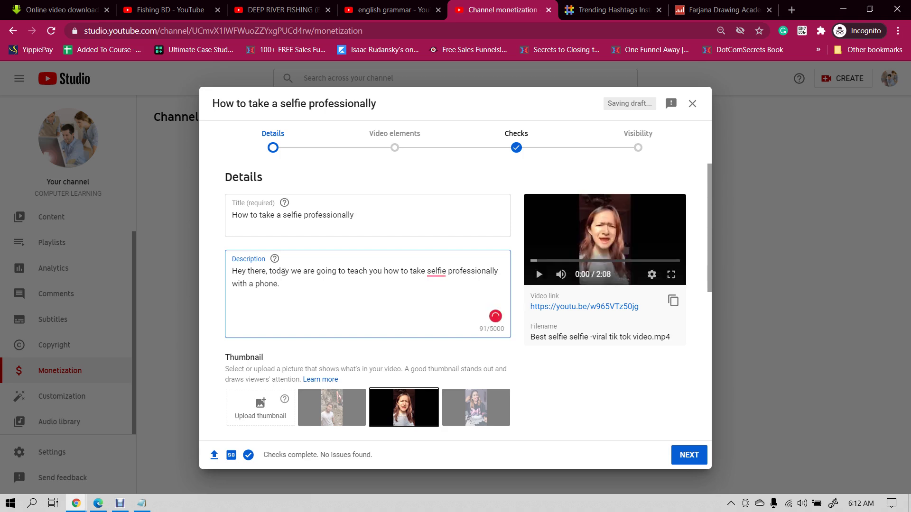
{"action": "mouse_move", "coordinate": [426, 270]}
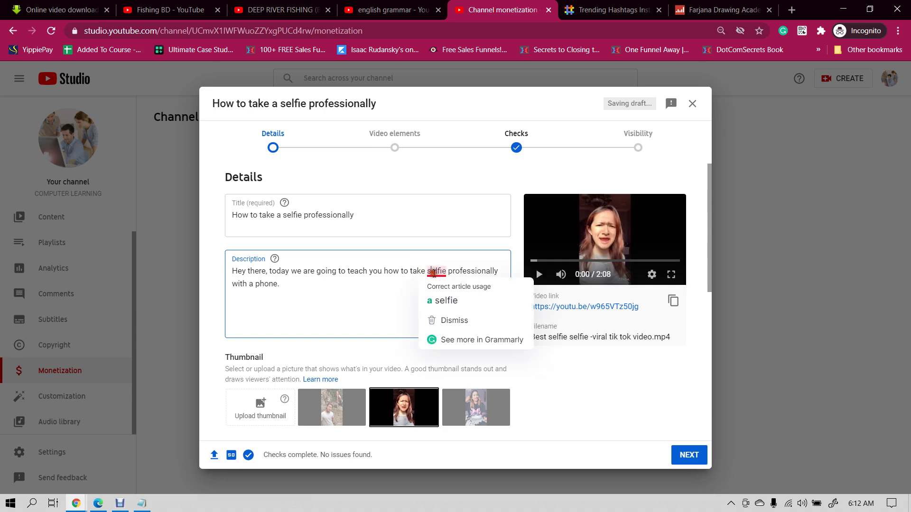
{"action": "left_click", "coordinate": [456, 299]}
{"action": "scroll", "coordinate": [406, 296], "scroll_direction": "down", "scroll_amount": 2}
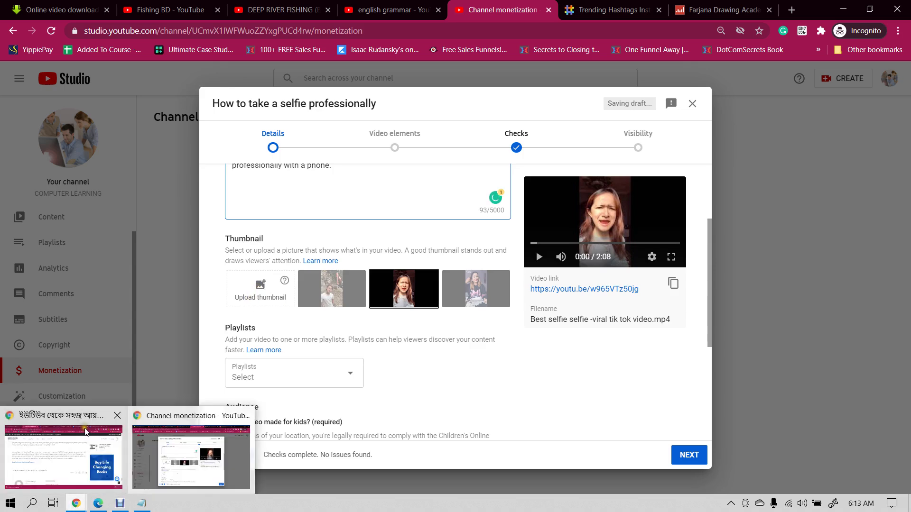
- Leave the Fishing BD channel page for the YouTube home page and browse its feed
{"action": "left_click", "coordinate": [166, 10]}
{"action": "scroll", "coordinate": [332, 231], "scroll_direction": "down", "scroll_amount": 3}
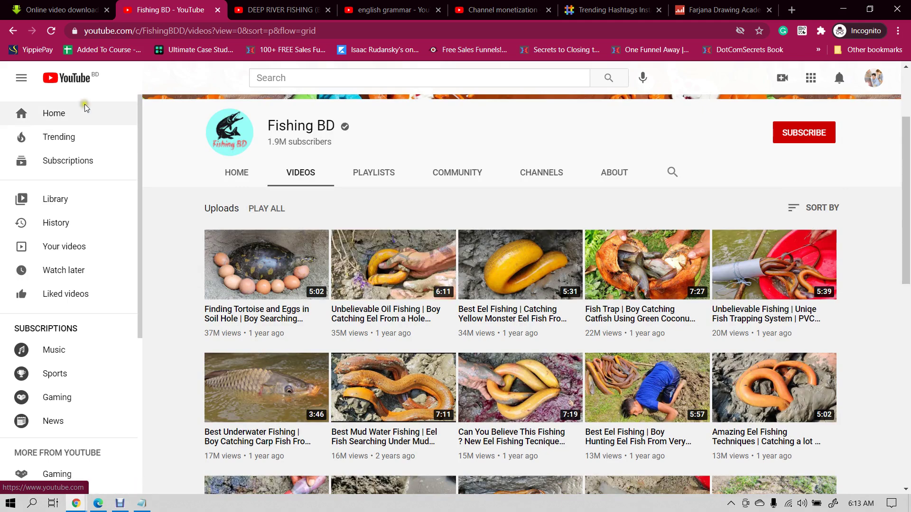
{"action": "left_click", "coordinate": [71, 84]}
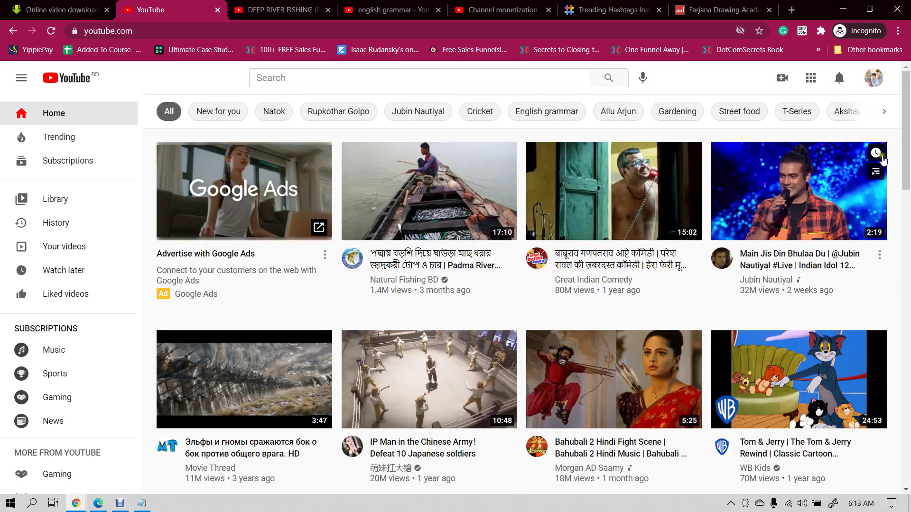
{"action": "scroll", "coordinate": [474, 223], "scroll_direction": "down", "scroll_amount": 5}
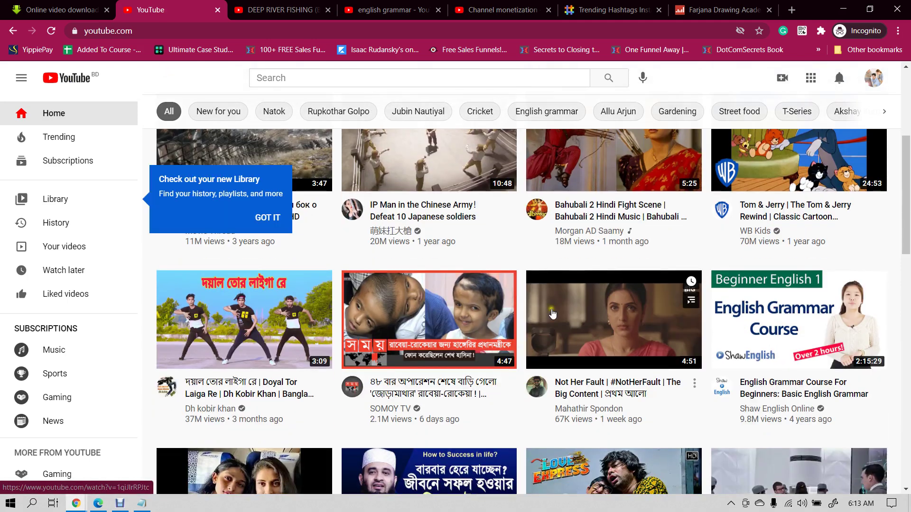
{"action": "mouse_move", "coordinate": [400, 315]}
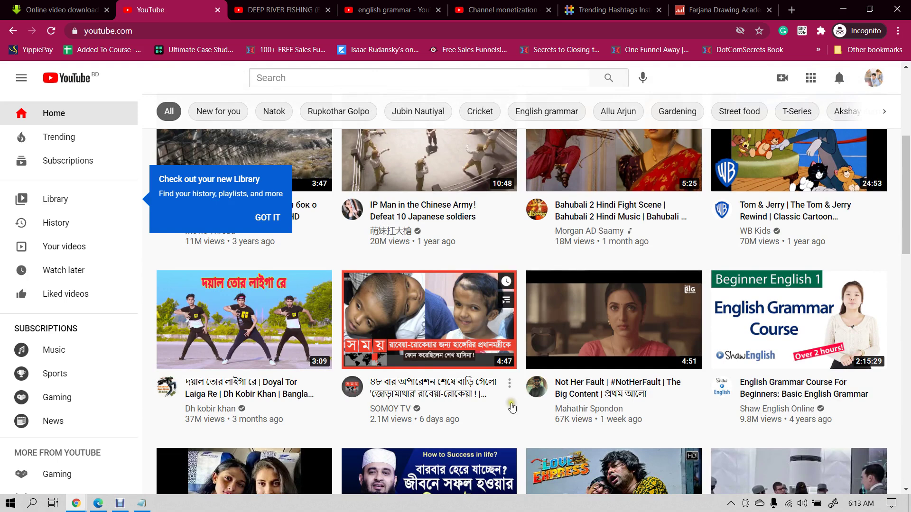
{"action": "mouse_move", "coordinate": [508, 349]}
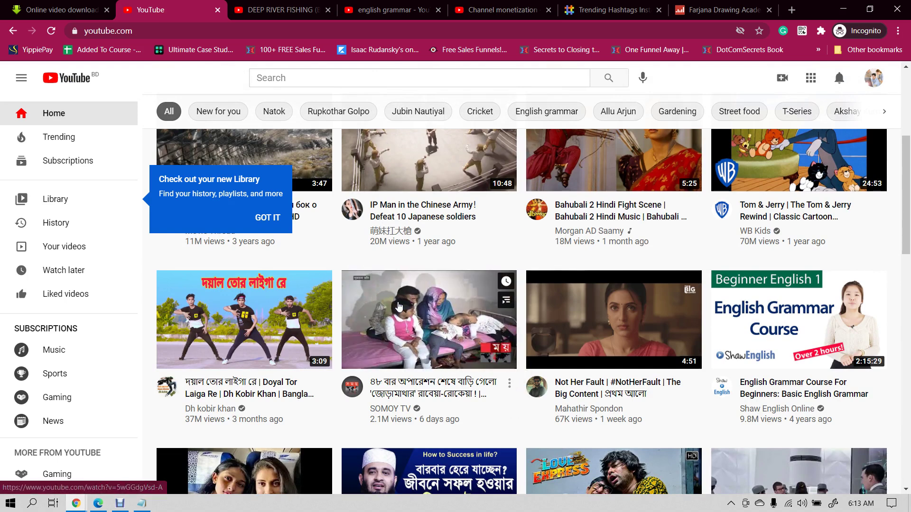
{"action": "scroll", "coordinate": [399, 308], "scroll_direction": "down", "scroll_amount": 5}
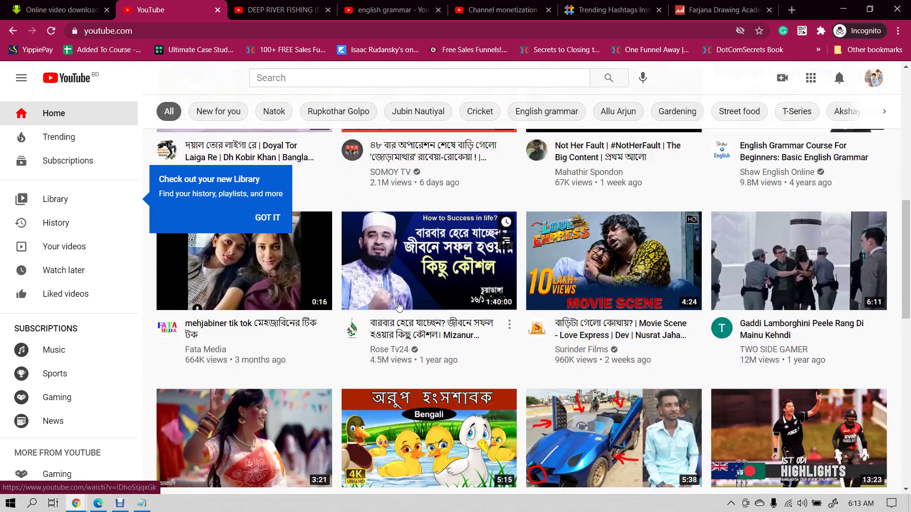
- Dismiss the Library tip, scroll further, then bring up the blog article window
{"action": "left_click", "coordinate": [268, 217]}
{"action": "scroll", "coordinate": [421, 324], "scroll_direction": "down", "scroll_amount": 3}
{"action": "scroll", "coordinate": [421, 324], "scroll_direction": "down", "scroll_amount": 5}
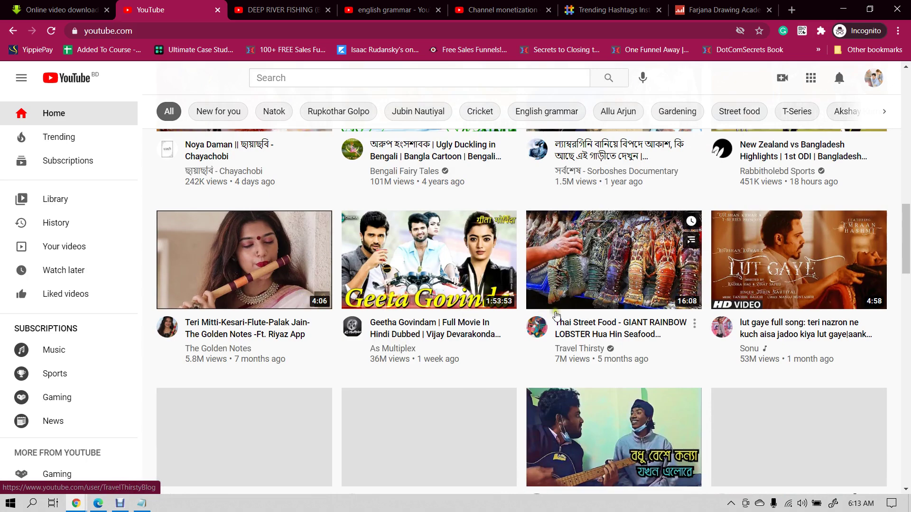
{"action": "scroll", "coordinate": [522, 285], "scroll_direction": "down", "scroll_amount": 3}
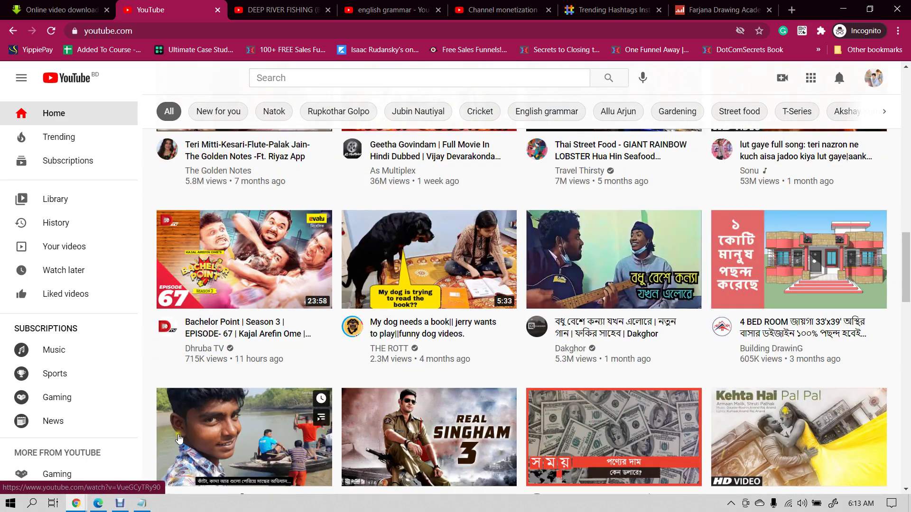
{"action": "mouse_move", "coordinate": [75, 504]}
{"action": "left_click", "coordinate": [77, 483]}
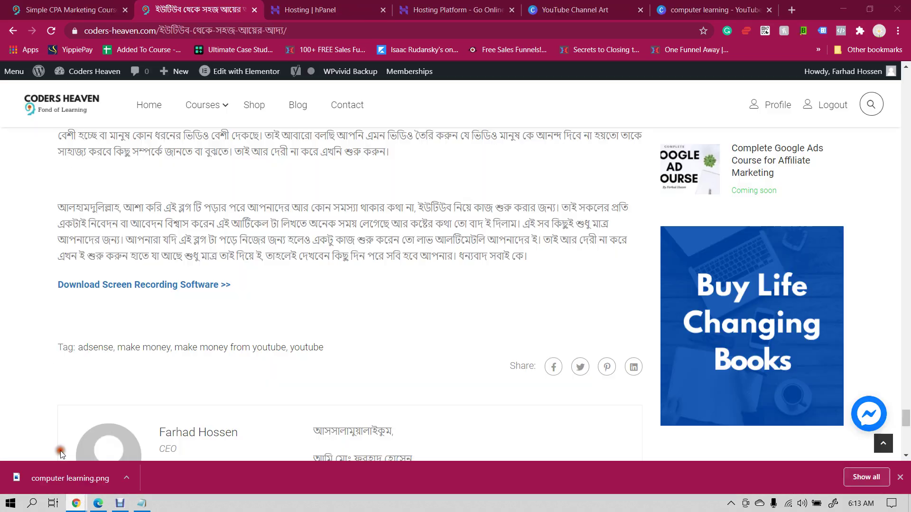
- Search Canva templates for 'yout', choose YouTube Thumbnail, and create a blank thumbnail design
{"action": "left_click", "coordinate": [586, 10]}
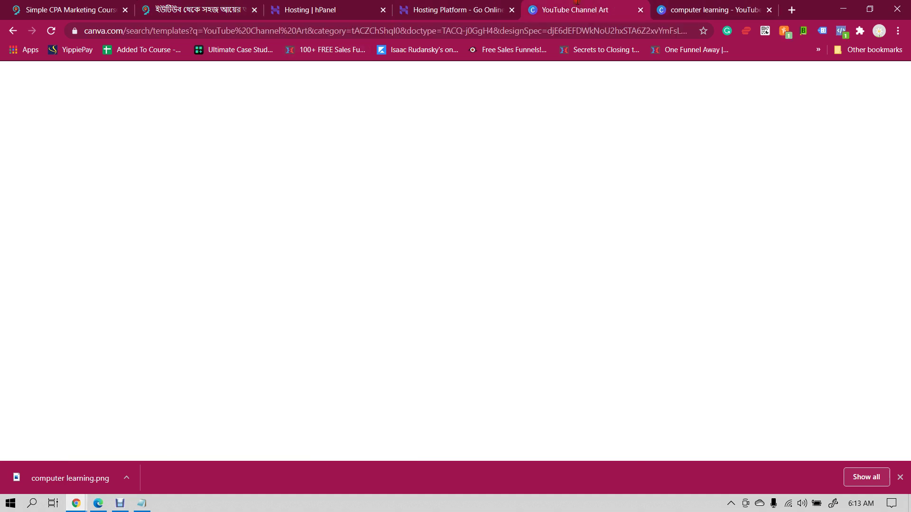
{"action": "left_click", "coordinate": [494, 80]}
{"action": "left_click", "coordinate": [696, 82]}
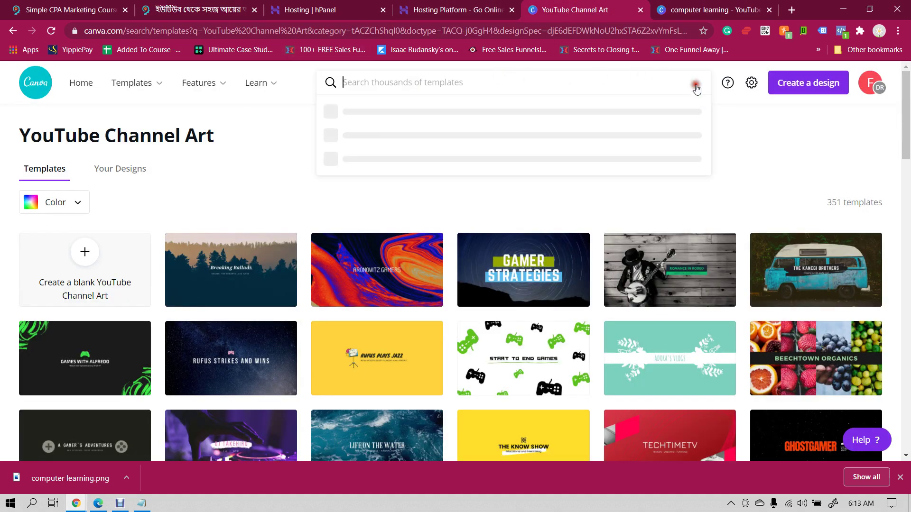
{"action": "type", "text": "youtube"}
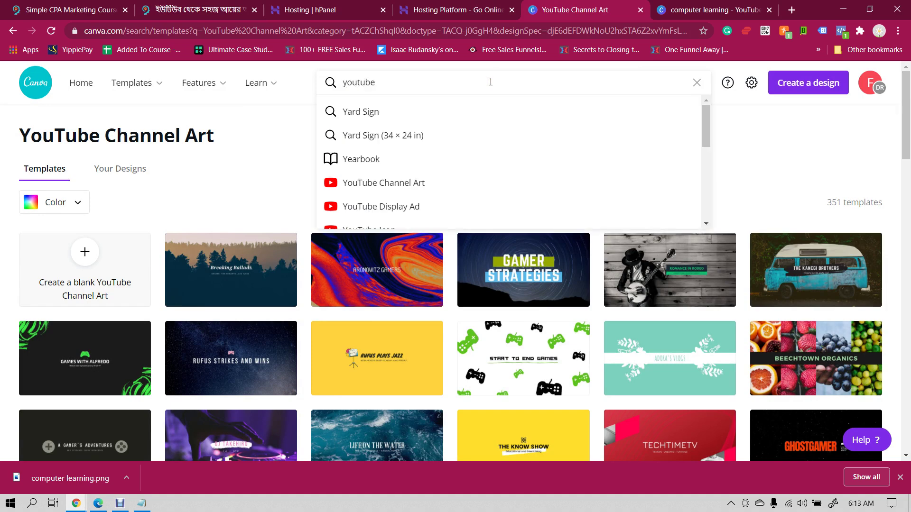
{"action": "scroll", "coordinate": [469, 101], "scroll_direction": "down", "scroll_amount": 2}
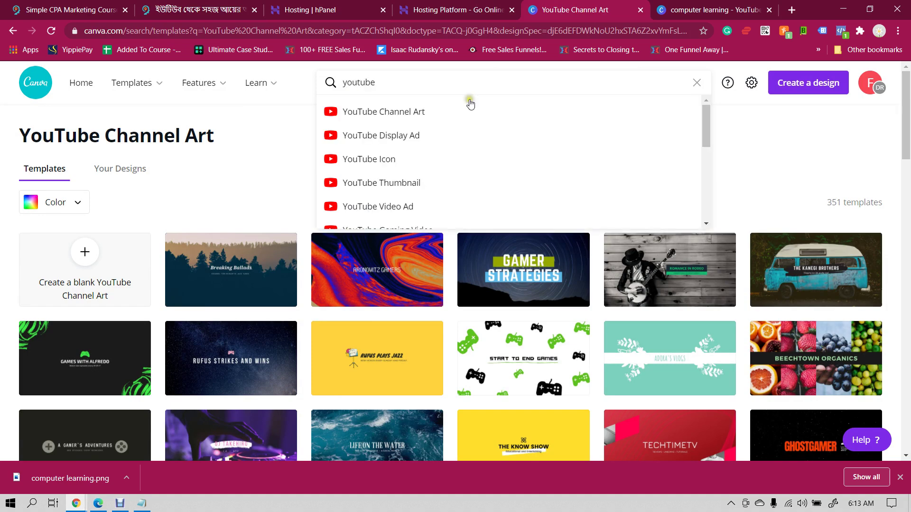
{"action": "left_click", "coordinate": [394, 179]}
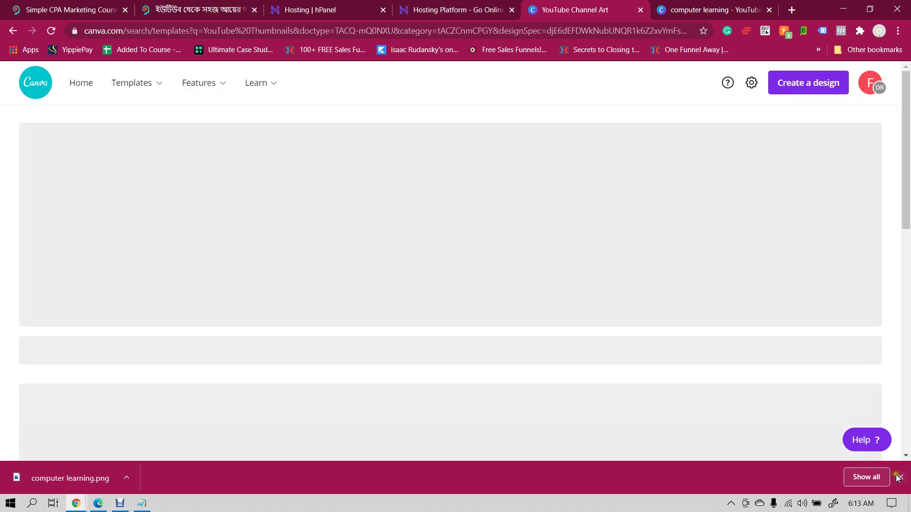
{"action": "left_click", "coordinate": [899, 477]}
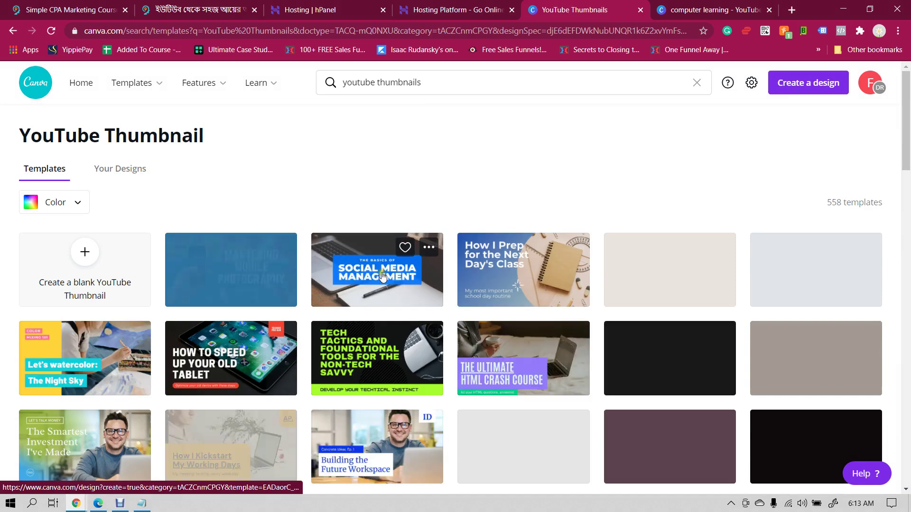
{"action": "left_click", "coordinate": [87, 259]}
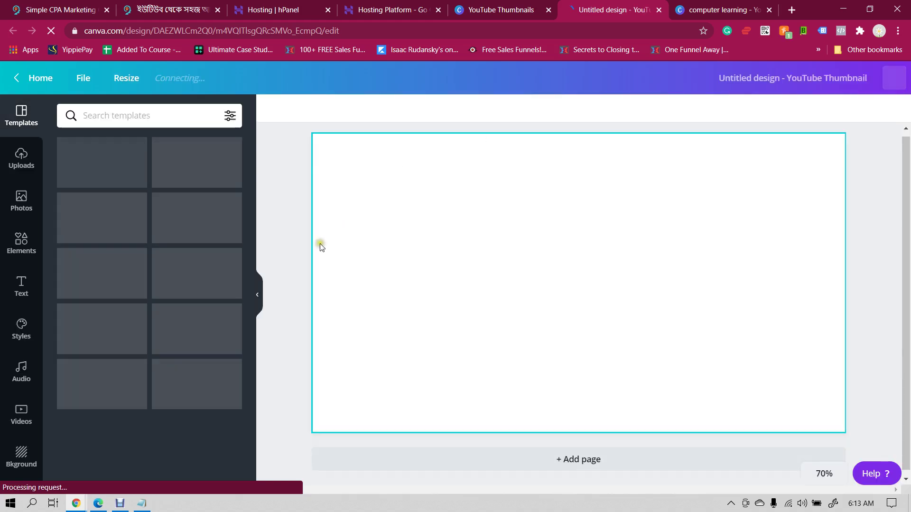
- Search Canva's stock Photos panel for 'selfie'
{"action": "left_click", "coordinate": [26, 201]}
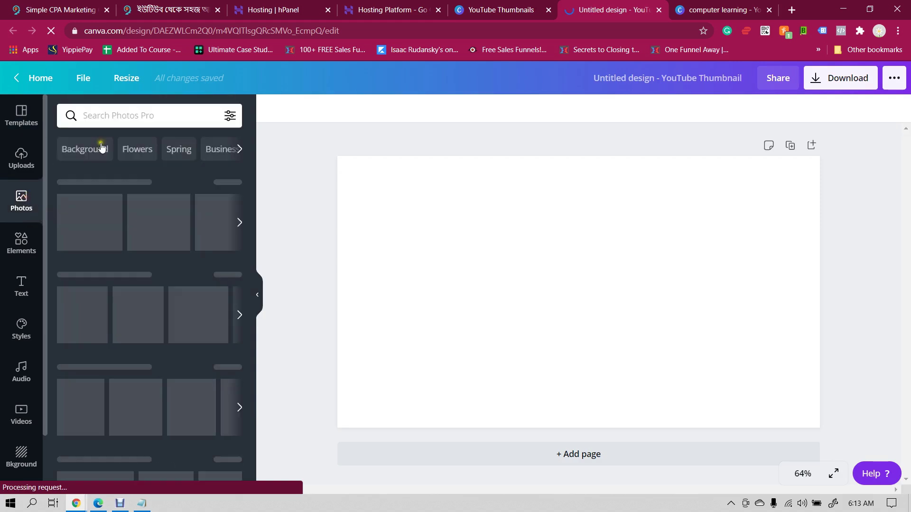
{"action": "left_click", "coordinate": [128, 116]}
{"action": "type", "text": "se"}
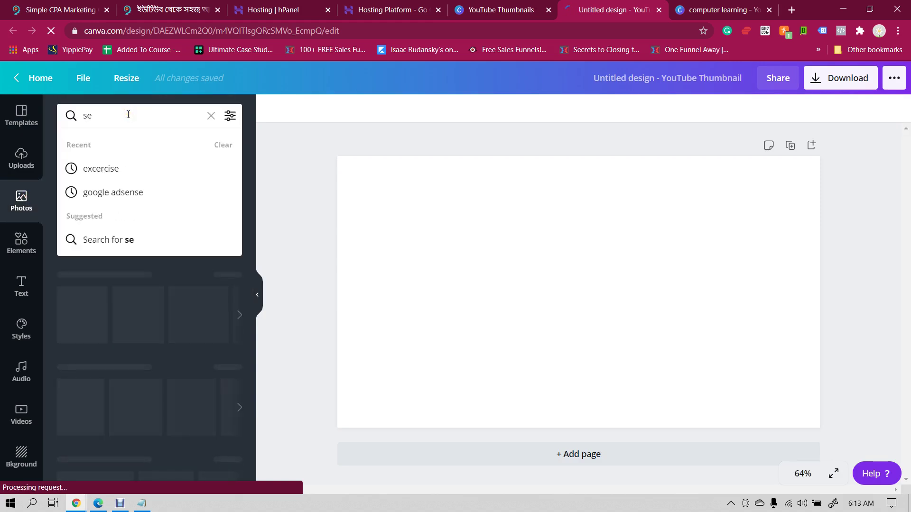
{"action": "type", "text": "lfie"}
{"action": "key", "text": "Return"}
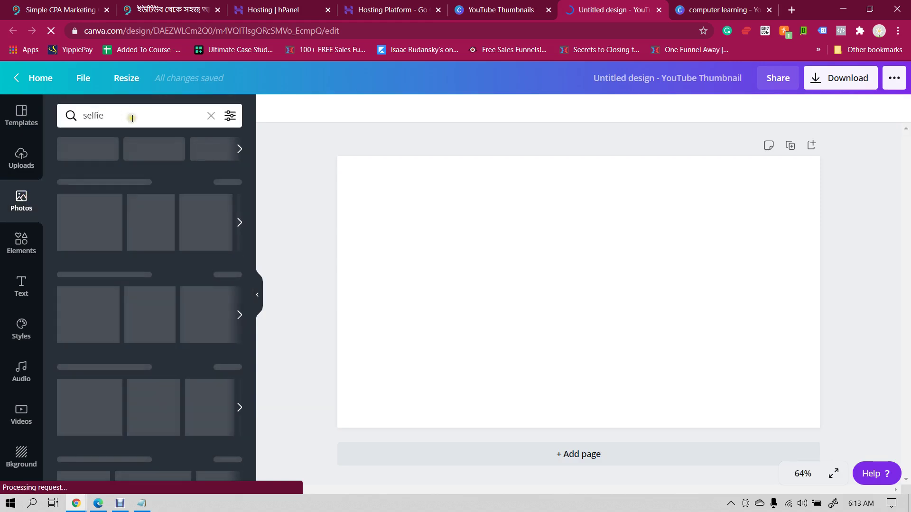
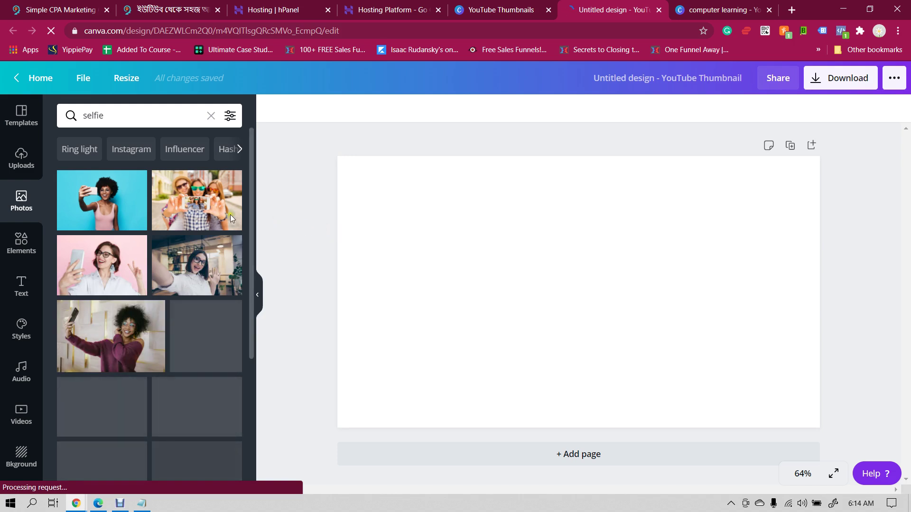
- Stretch the pink selfie photo of the woman in glasses to cover the whole thumbnail page
{"action": "left_click", "coordinate": [114, 259]}
{"action": "left_click_drag", "start_coordinate": [529, 291], "coordinate": [479, 279]}
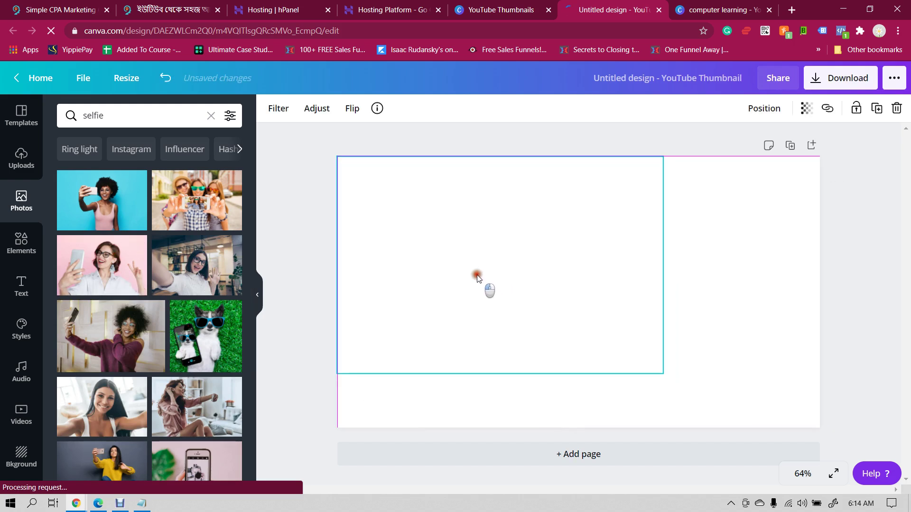
{"action": "left_click_drag", "start_coordinate": [663, 374], "coordinate": [841, 444]}
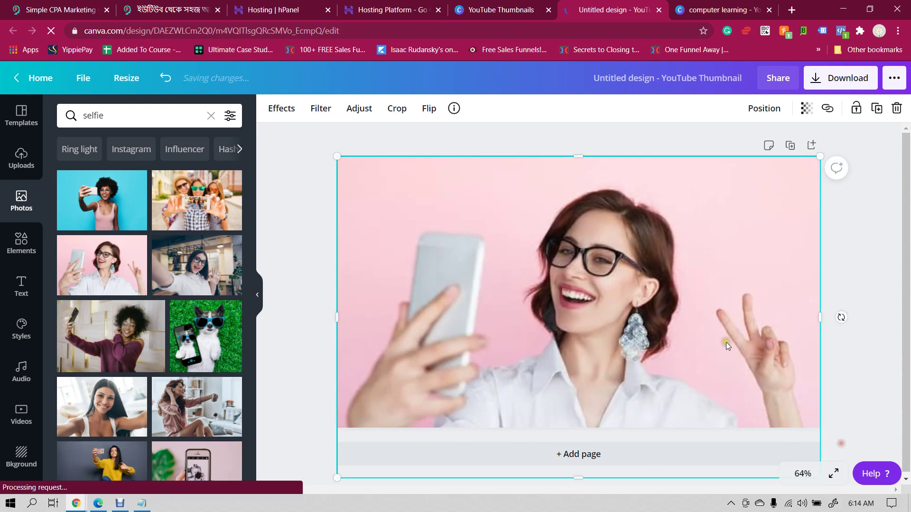
{"action": "left_click", "coordinate": [849, 254]}
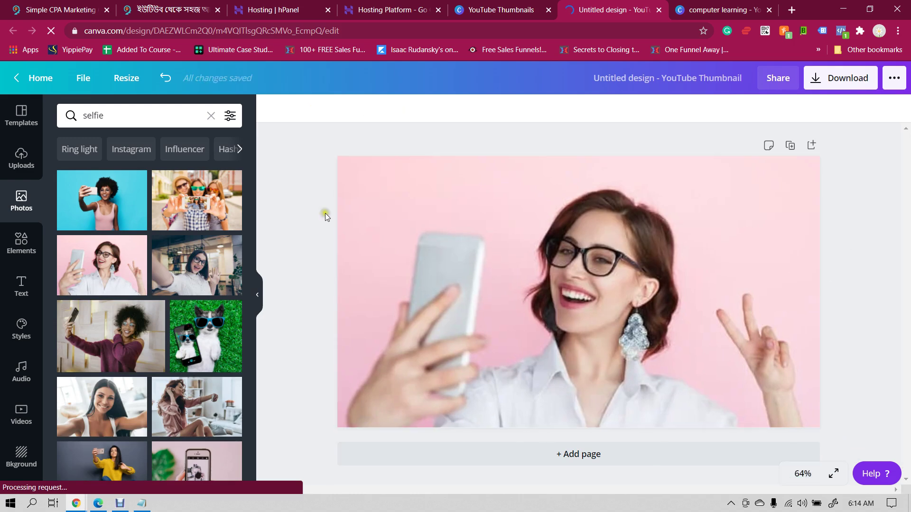
{"action": "left_click", "coordinate": [22, 285]}
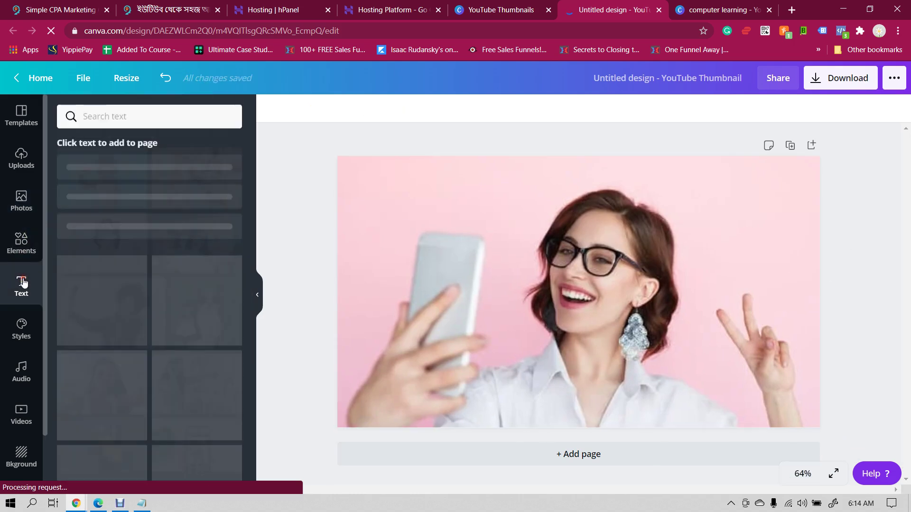
- Add a heading reading 'SELFIE STYLE' and make it bold
{"action": "left_click", "coordinate": [128, 173]}
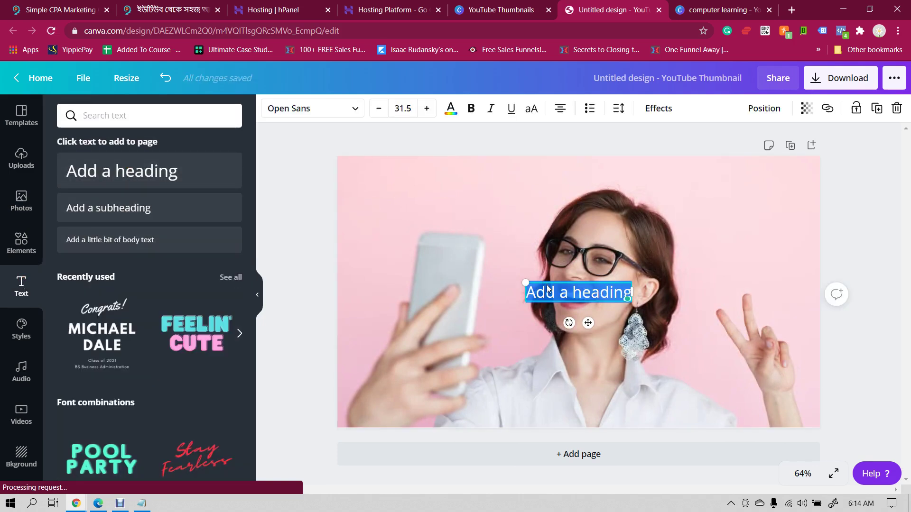
{"action": "type", "text": "SELFI"}
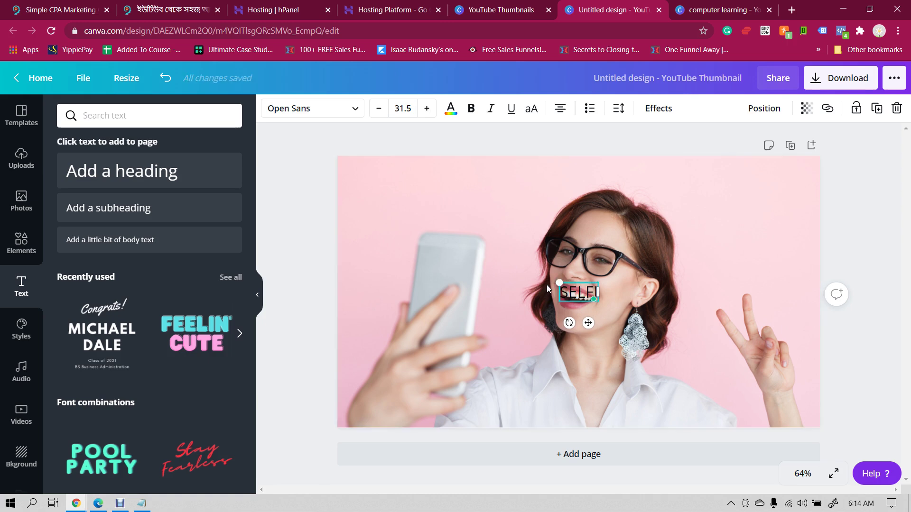
{"action": "type", "text": "E"}
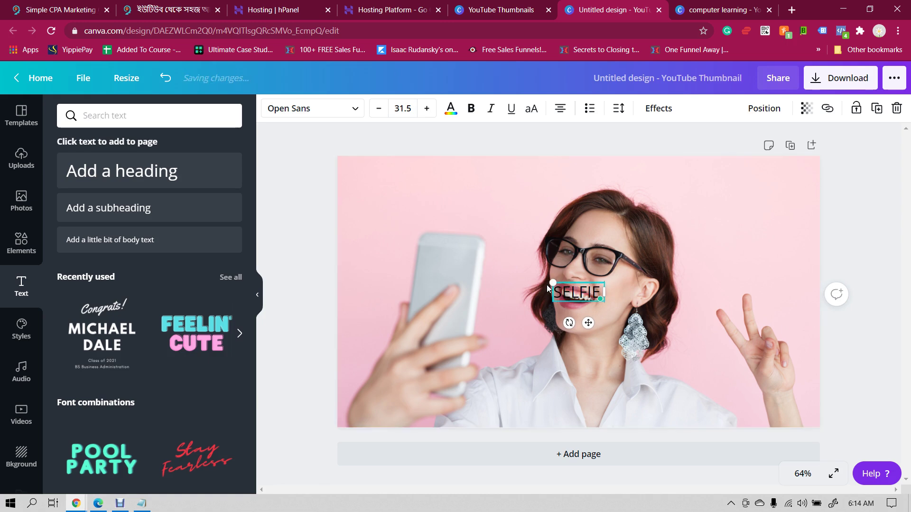
{"action": "type", "text": " STYLE"}
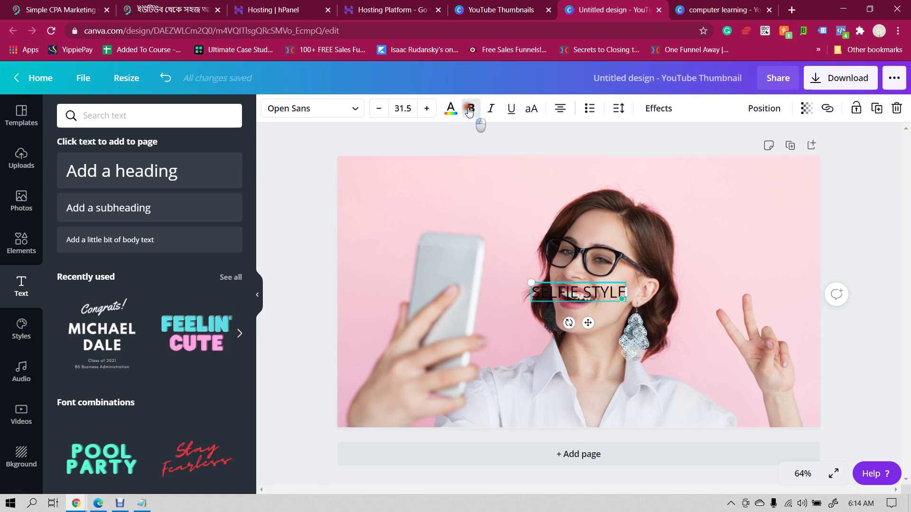
{"action": "double_click", "coordinate": [594, 298]}
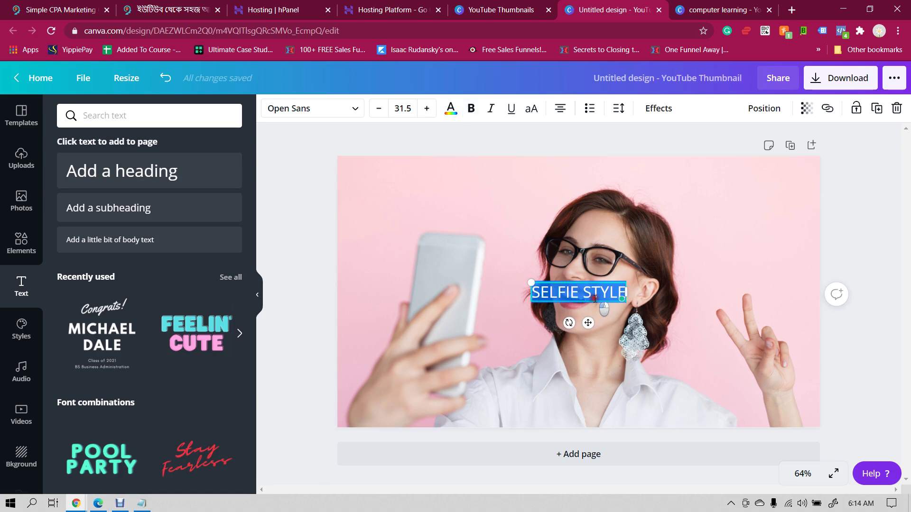
{"action": "left_click", "coordinate": [471, 108]}
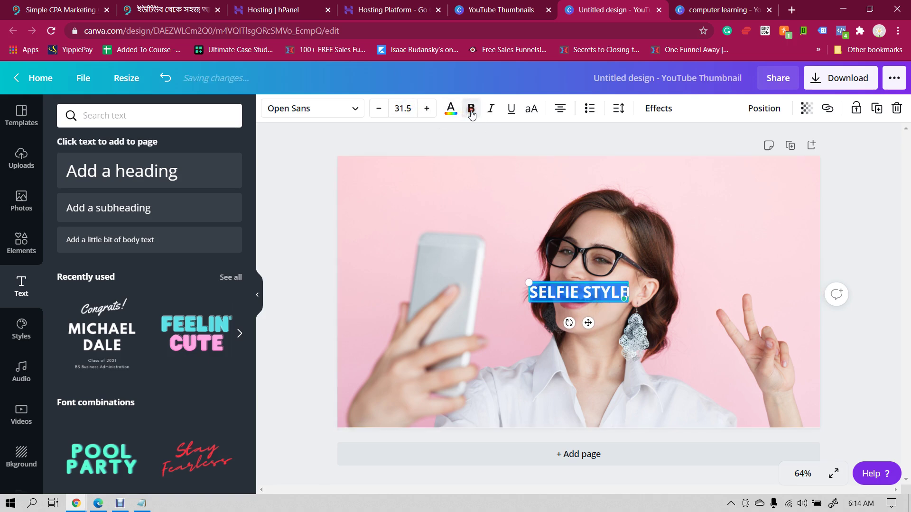
- Increase the SELFIE STYLE heading's font size to 45.5
{"action": "left_click", "coordinate": [428, 109]}
{"action": "left_click", "coordinate": [429, 108]}
{"action": "left_click", "coordinate": [429, 109]}
{"action": "left_click", "coordinate": [432, 109]}
{"action": "left_click", "coordinate": [431, 109]}
{"action": "left_click", "coordinate": [431, 108]}
{"action": "left_click", "coordinate": [432, 109]}
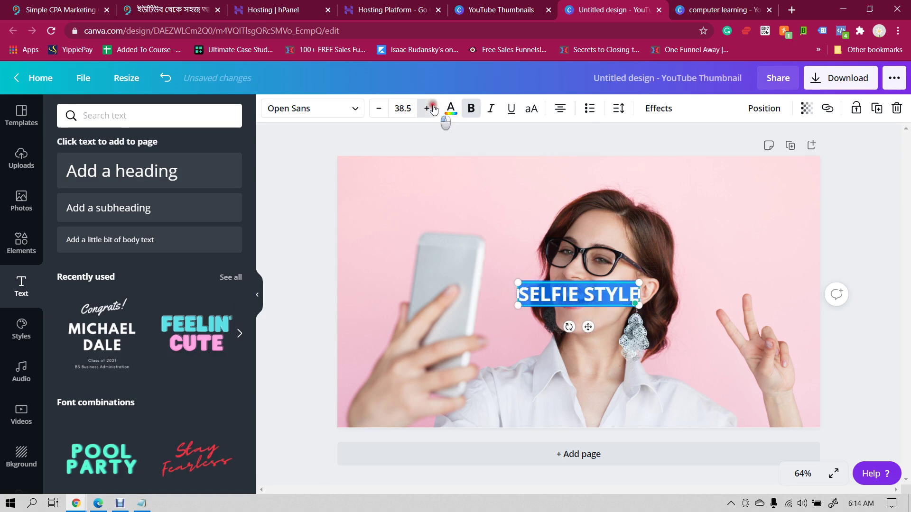
{"action": "left_click", "coordinate": [432, 109]}
{"action": "left_click", "coordinate": [432, 108]}
{"action": "left_click", "coordinate": [432, 109]}
{"action": "left_click", "coordinate": [432, 108]}
{"action": "left_click", "coordinate": [432, 109]}
{"action": "left_click", "coordinate": [432, 109]}
{"action": "left_click", "coordinate": [431, 109]}
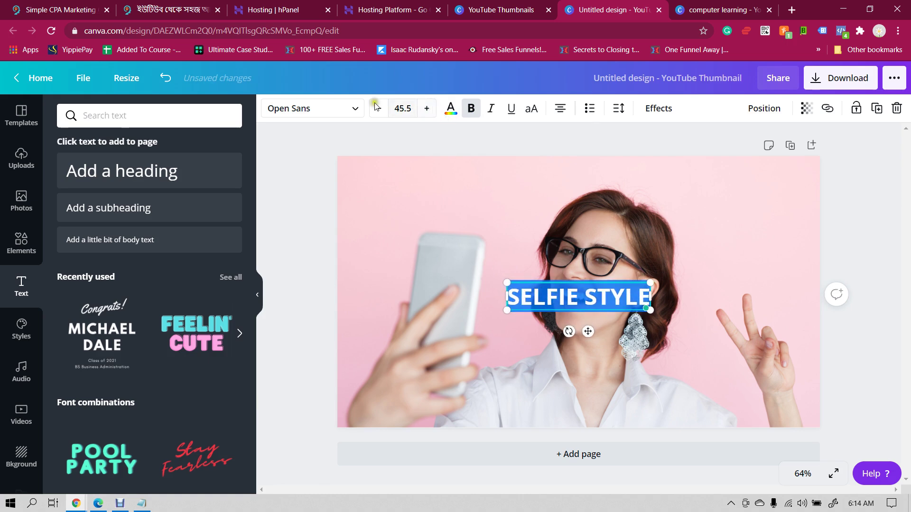
- Set the heading font to Archivo Black and tilt it about 19 degrees upward
{"action": "left_click", "coordinate": [348, 118]}
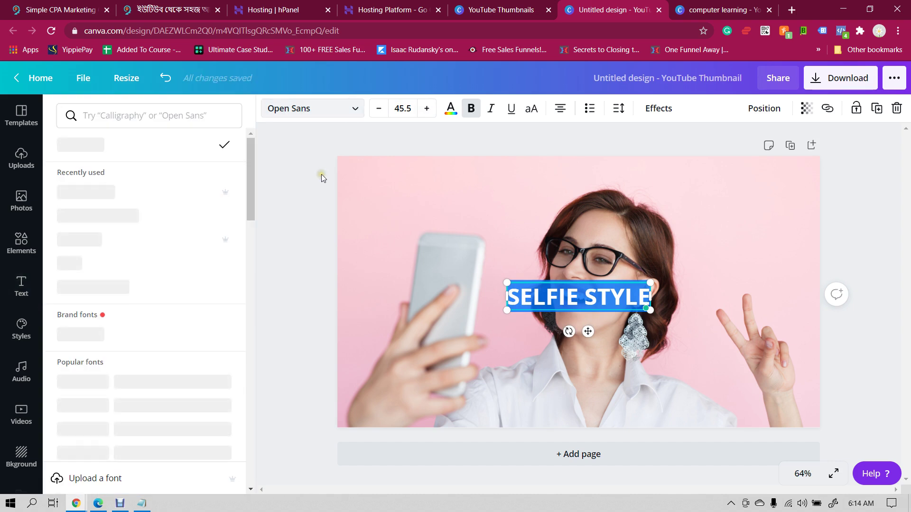
{"action": "left_click", "coordinate": [108, 285]}
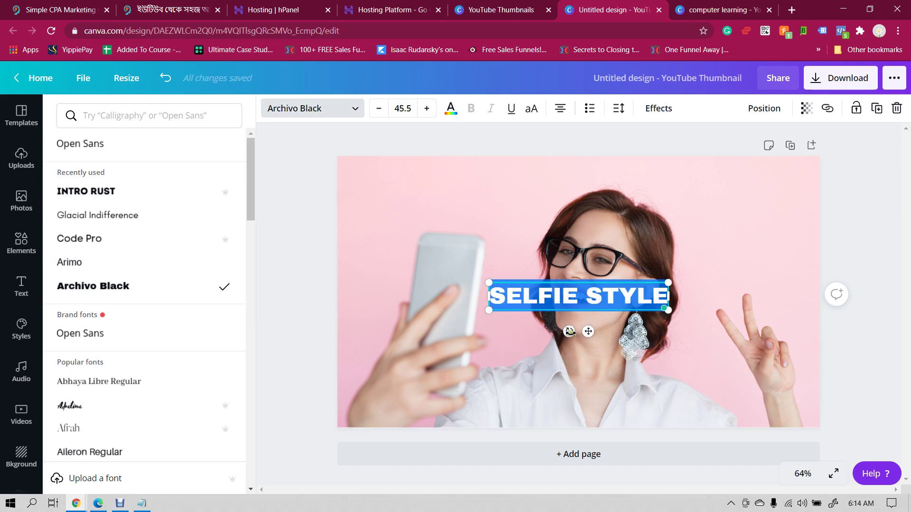
{"action": "left_click_drag", "start_coordinate": [569, 331], "coordinate": [484, 255]}
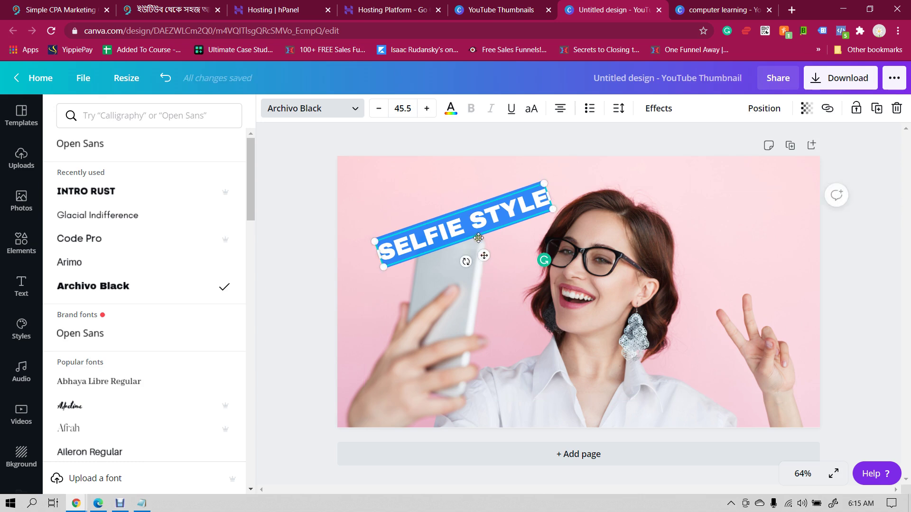
- Deselect everything and download the SELFIE STYLE thumbnail as a PNG
{"action": "left_click", "coordinate": [414, 195]}
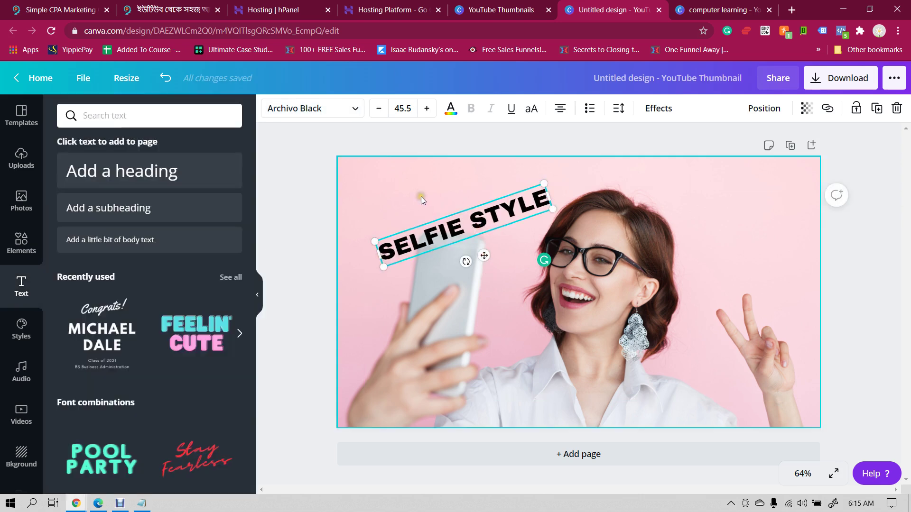
{"action": "left_click", "coordinate": [420, 197]}
{"action": "left_click", "coordinate": [312, 203]}
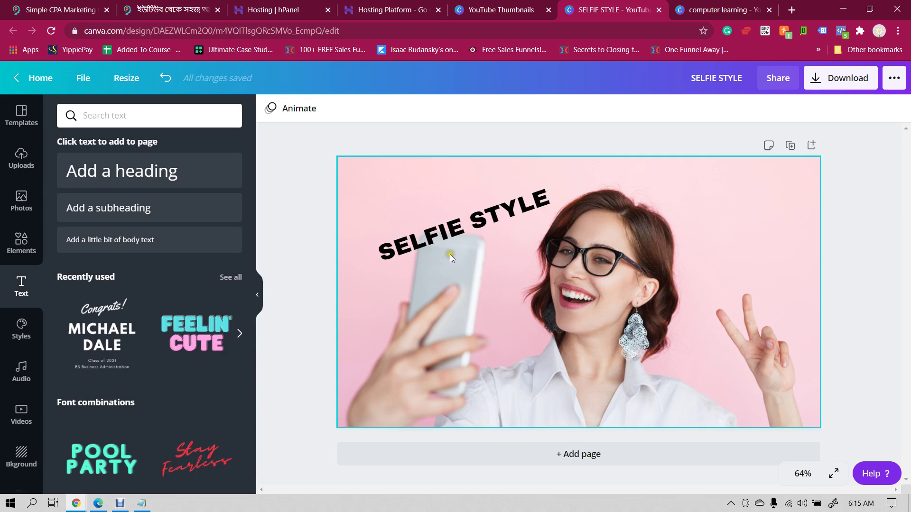
{"action": "left_click", "coordinate": [845, 83]}
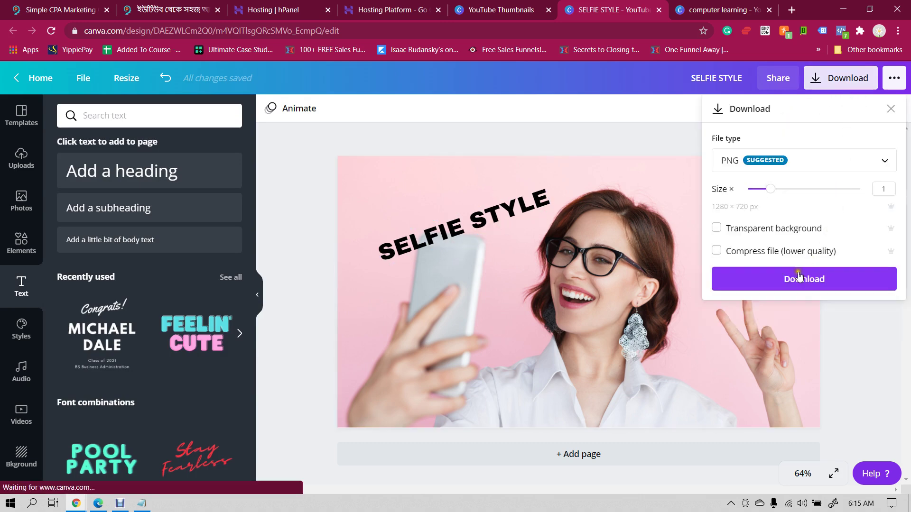
{"action": "left_click", "coordinate": [805, 287]}
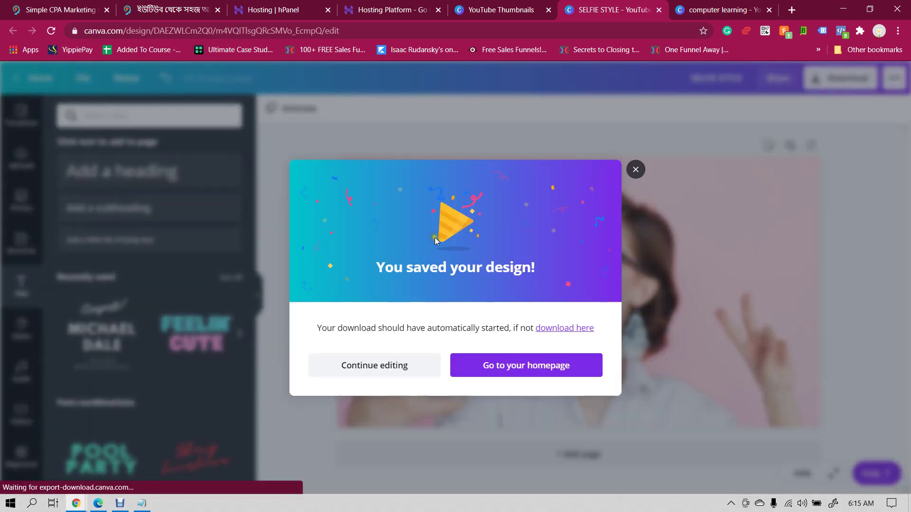
- Switch to the YouTube Studio upload tab in the Chrome window
{"action": "mouse_move", "coordinate": [76, 503]}
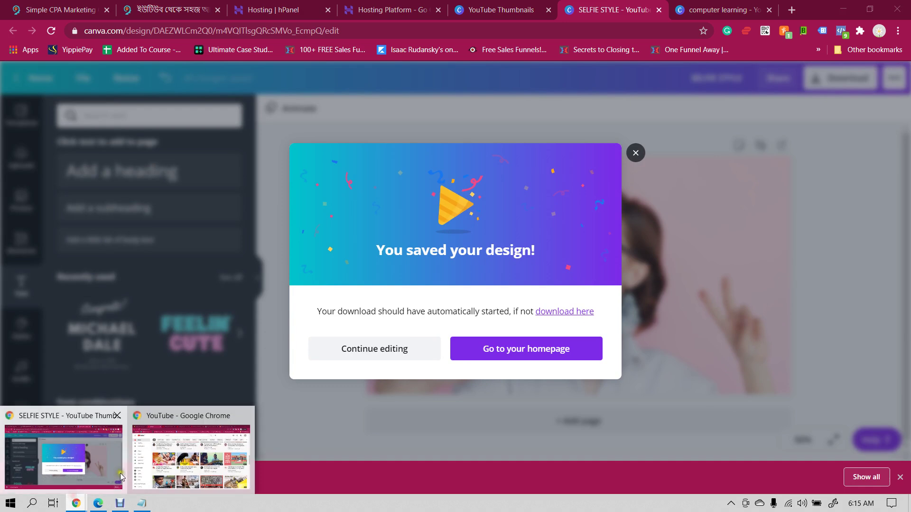
{"action": "left_click", "coordinate": [200, 448]}
{"action": "left_click", "coordinate": [494, 9]}
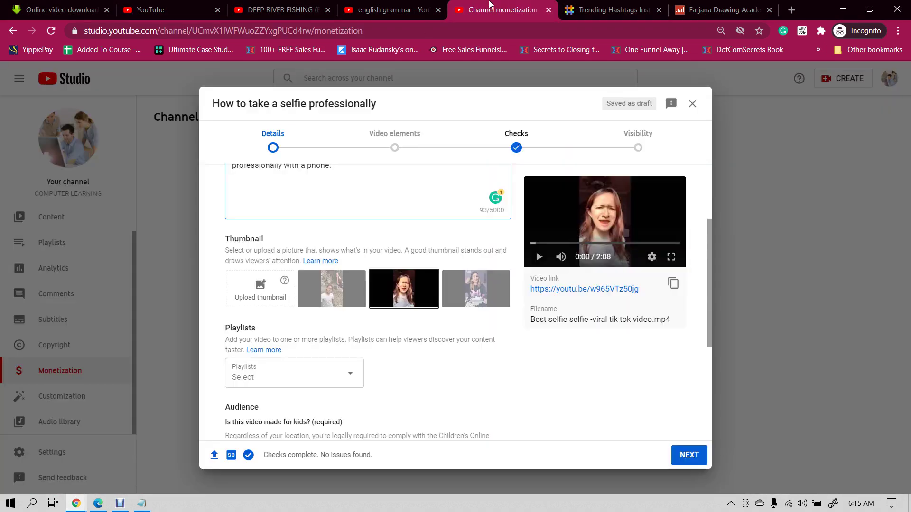
{"action": "left_click", "coordinate": [245, 292]}
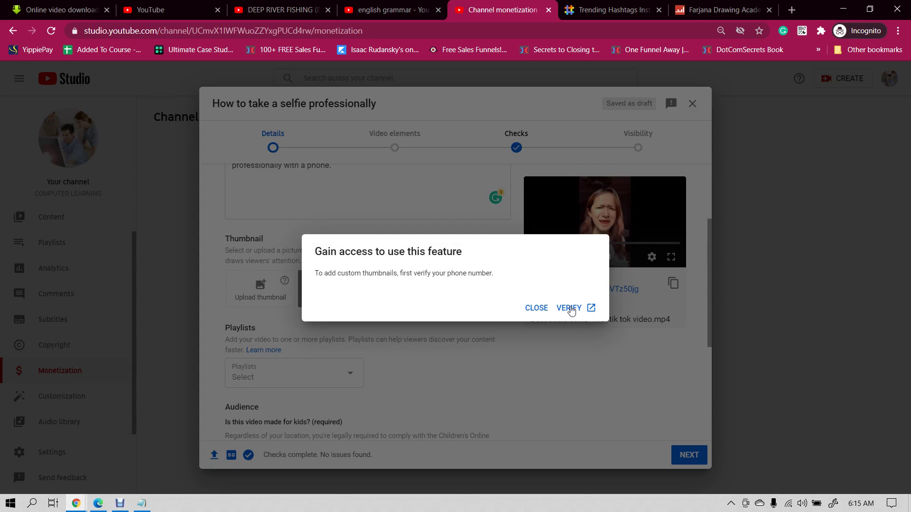
{"action": "left_click", "coordinate": [539, 308]}
{"action": "scroll", "coordinate": [461, 262], "scroll_direction": "down", "scroll_amount": 1}
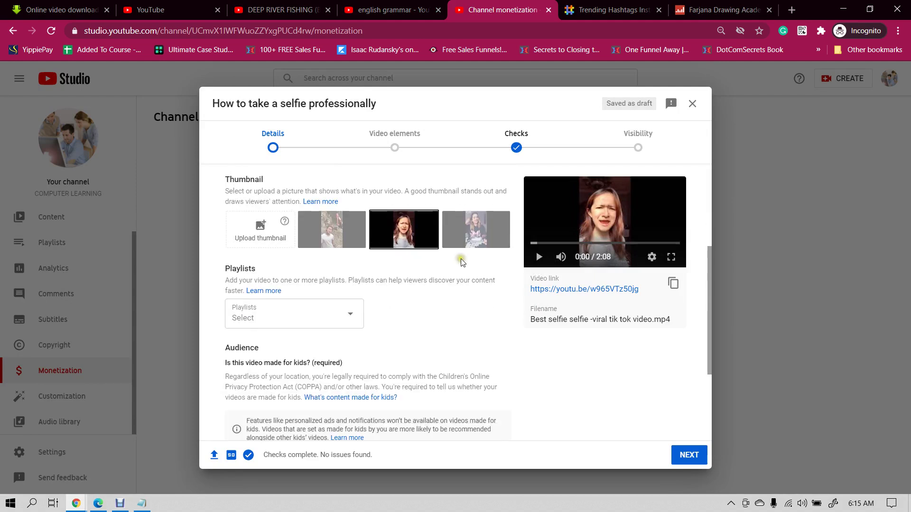
- Make a first attempt at creating a new playlist from the video's Playlists dropdown
{"action": "left_click", "coordinate": [283, 320]}
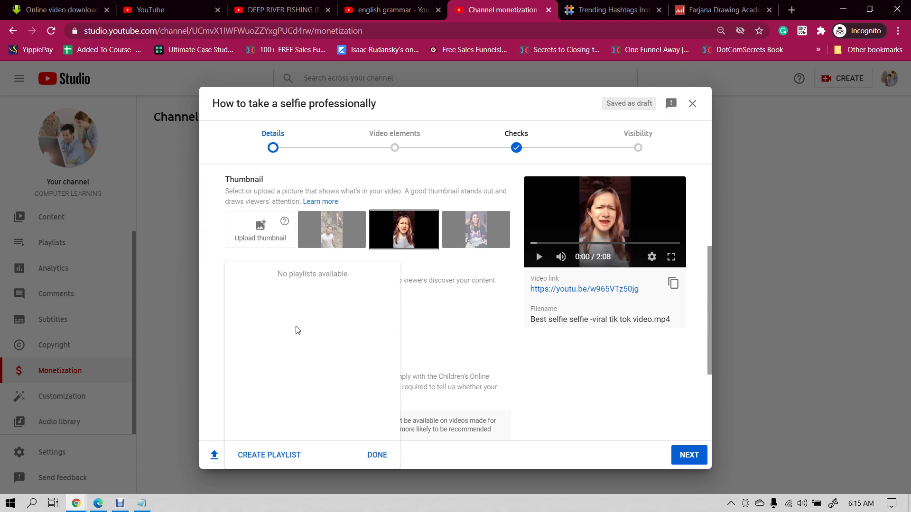
{"action": "left_click", "coordinate": [277, 456]}
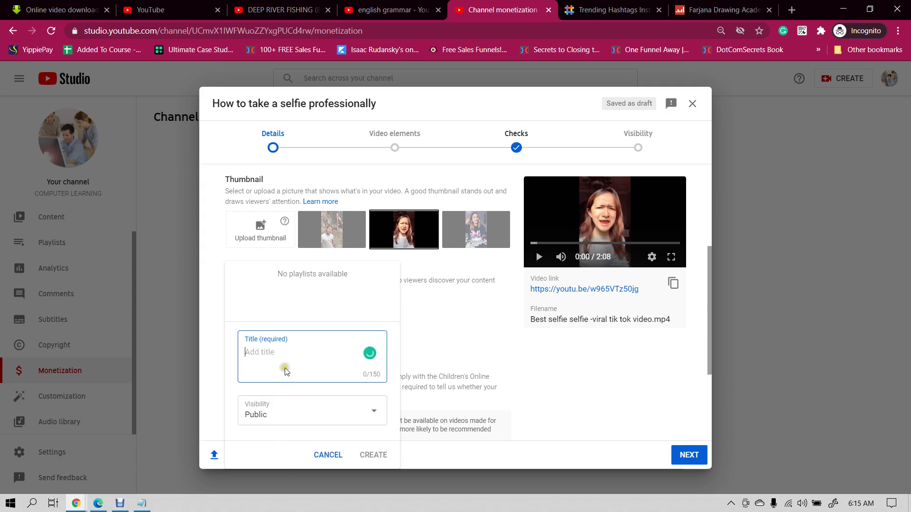
{"action": "type", "text": "e"}
{"action": "key", "text": "BackSpace"}
{"action": "type", "text": "Excel Tutorial"}
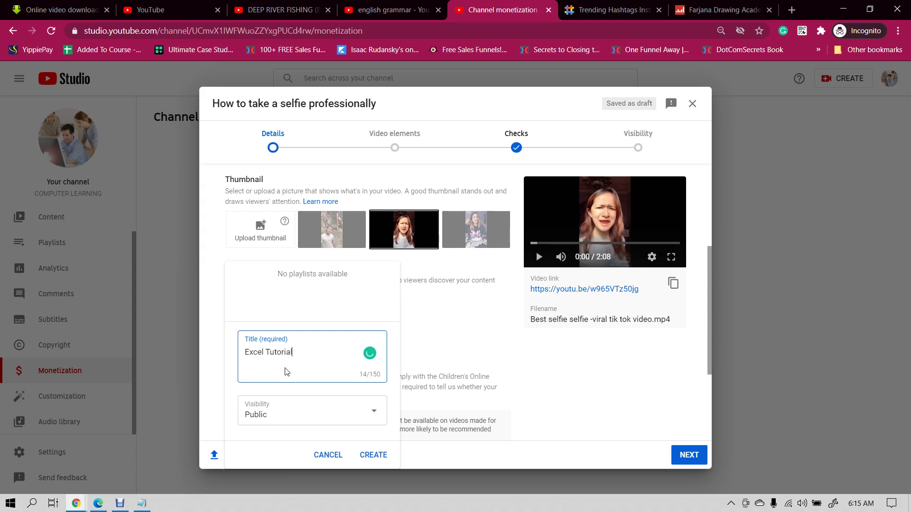
{"action": "left_click", "coordinate": [371, 454]}
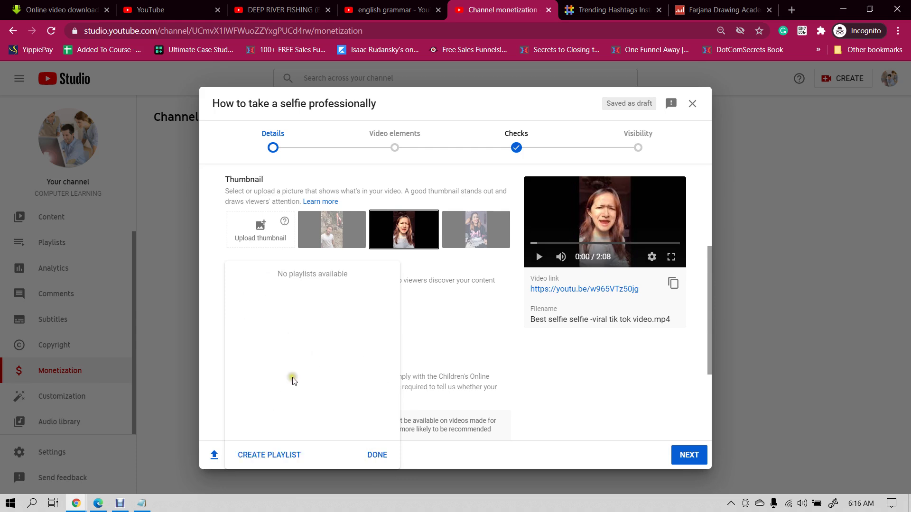
- Create a playlist titled 'Word Tutorial', then find the playlist list still empty
{"action": "left_click", "coordinate": [273, 457]}
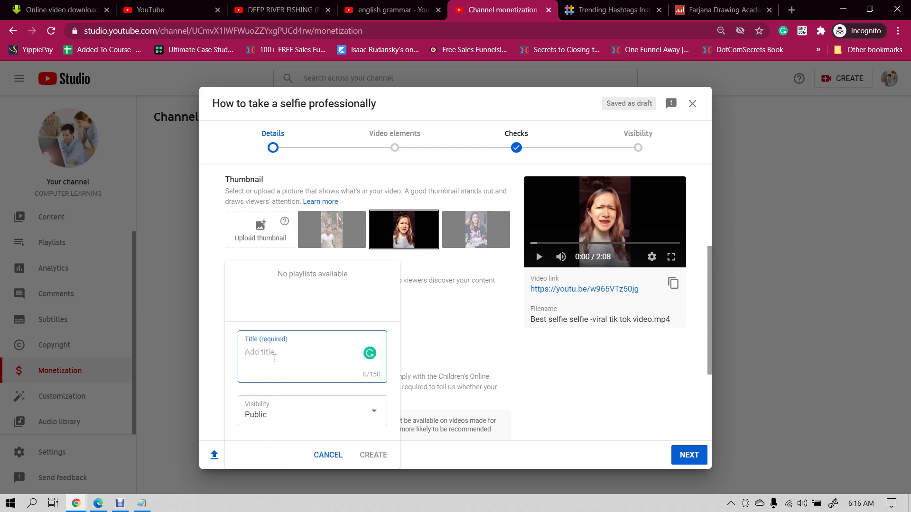
{"action": "type", "text": "M"}
{"action": "key", "text": "BackSpace"}
{"action": "key", "text": "BackSpace"}
{"action": "key", "text": "BackSpace"}
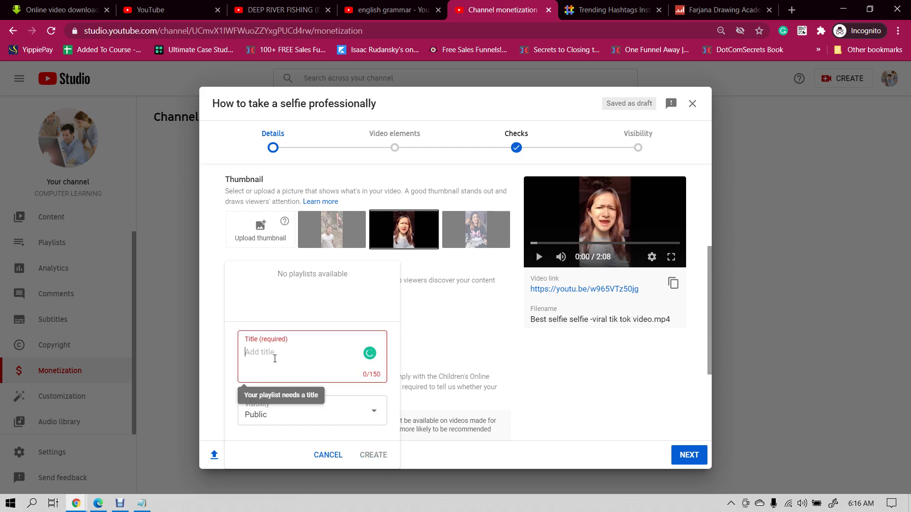
{"action": "type", "text": "Word Tutorial"}
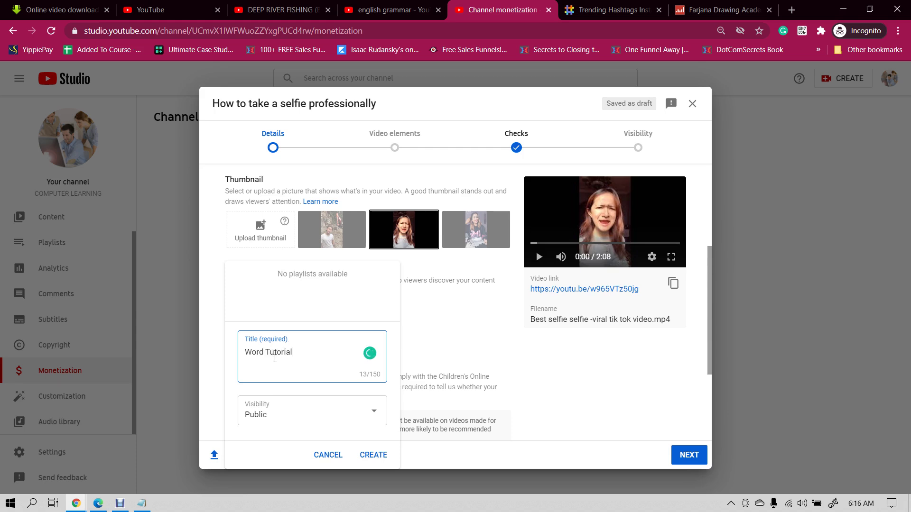
{"action": "left_click", "coordinate": [373, 455]}
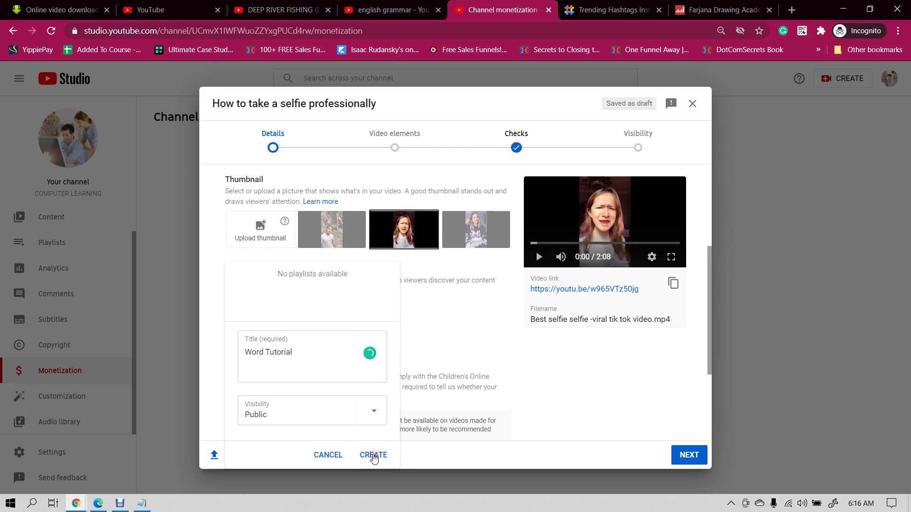
{"action": "left_click", "coordinate": [432, 348]}
{"action": "left_click", "coordinate": [313, 318]}
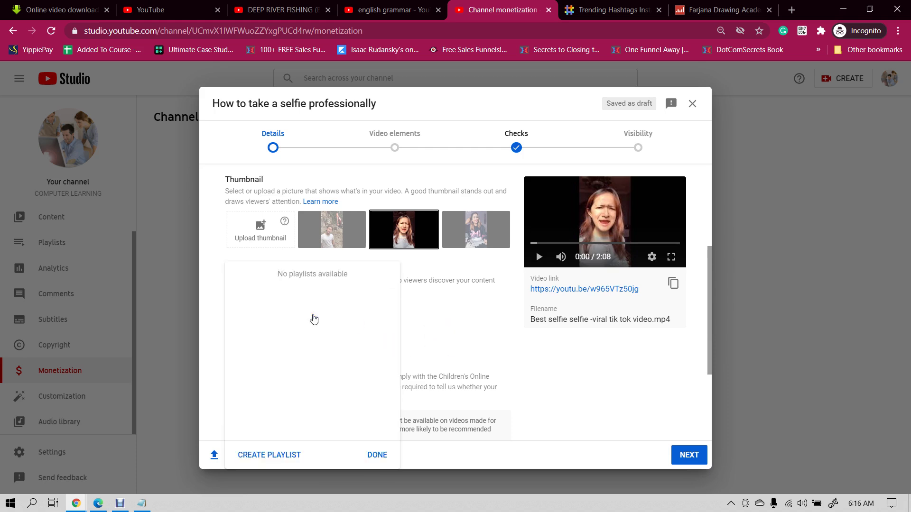
{"action": "left_click", "coordinate": [493, 350]}
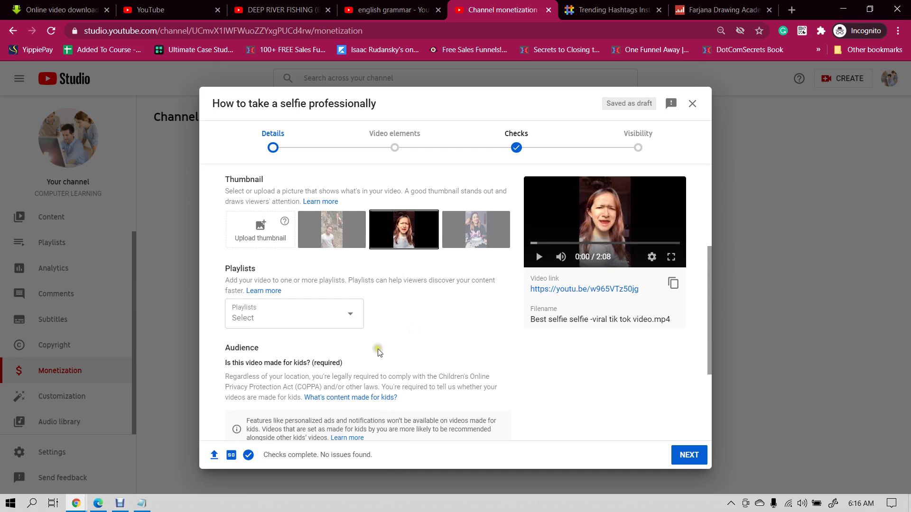
{"action": "left_click", "coordinate": [306, 314]}
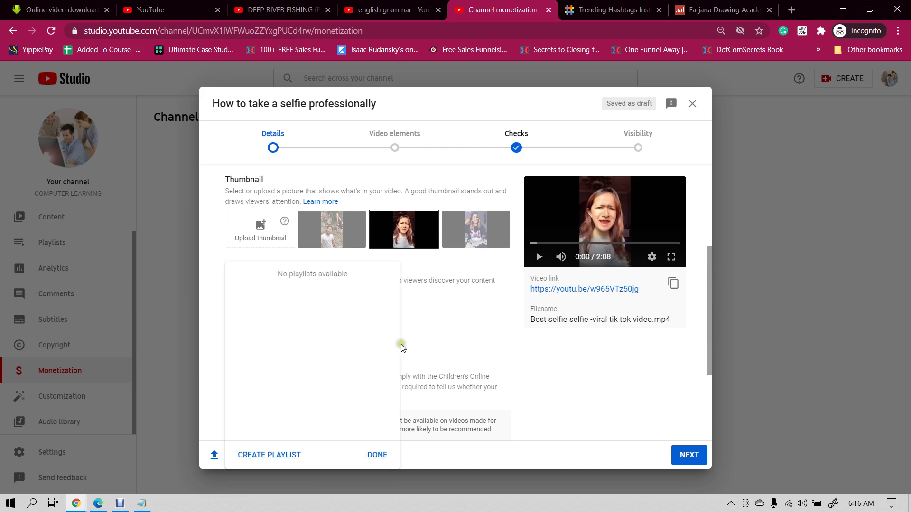
- Close the playlist list and mark the video as not made for kids
{"action": "left_click", "coordinate": [454, 336]}
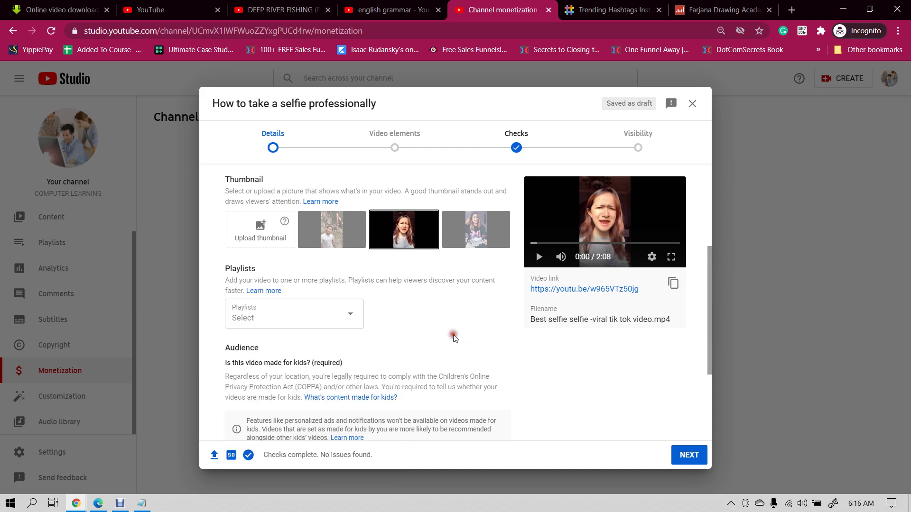
{"action": "scroll", "coordinate": [455, 339], "scroll_direction": "down", "scroll_amount": 3}
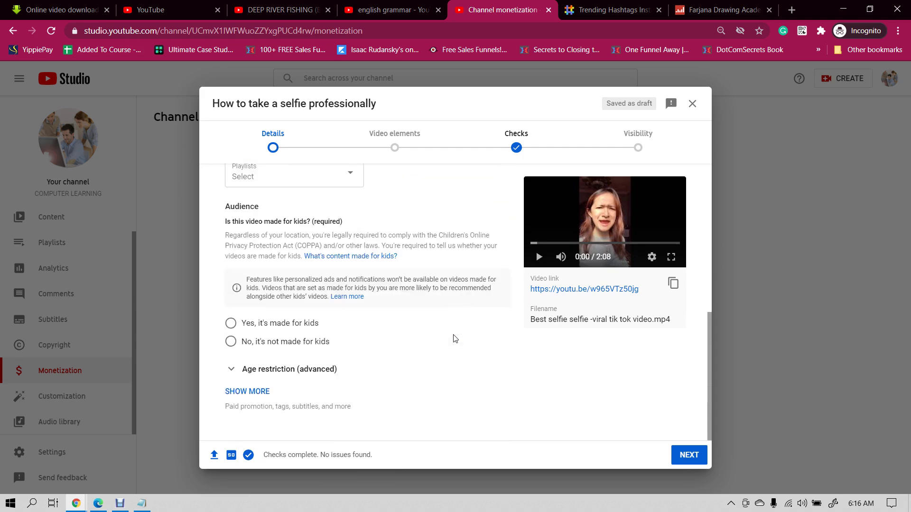
{"action": "left_click", "coordinate": [231, 342]}
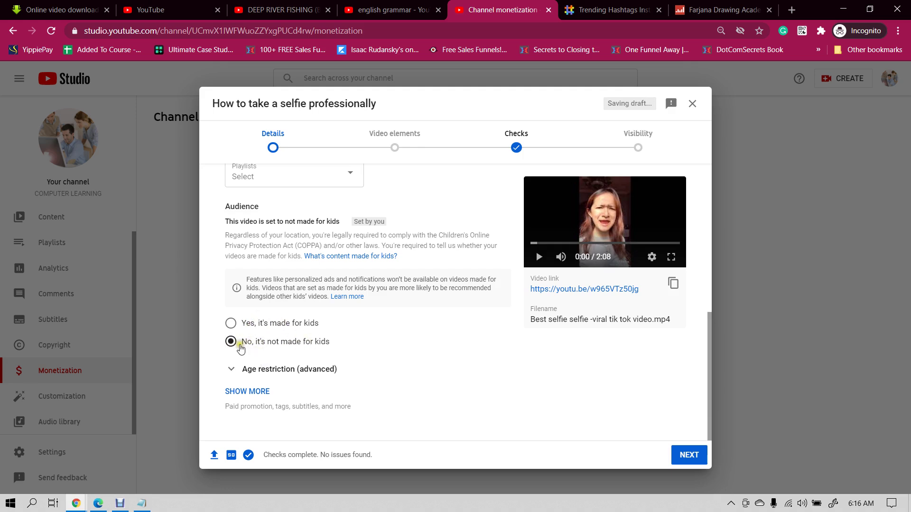
- Expand age restriction and the extra details, then go down to the Tags box
{"action": "left_click", "coordinate": [254, 391]}
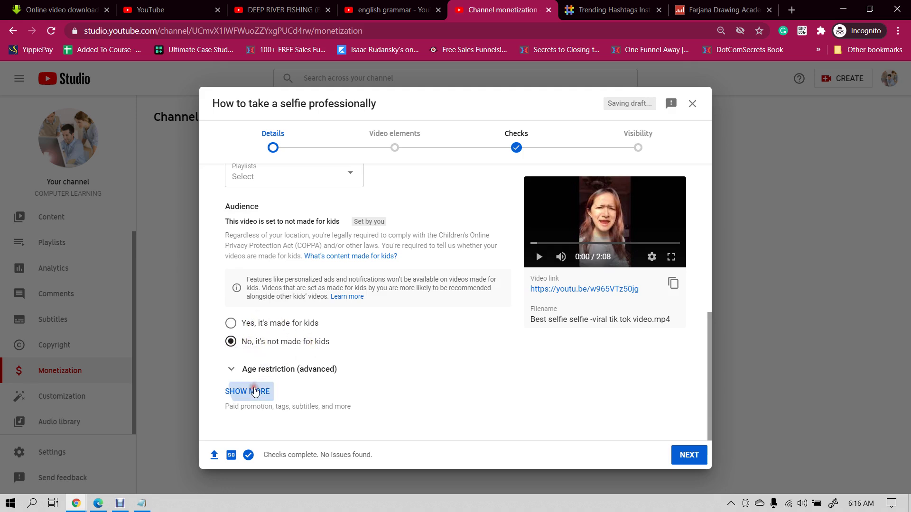
{"action": "left_click", "coordinate": [285, 369]}
{"action": "scroll", "coordinate": [376, 338], "scroll_direction": "down", "scroll_amount": 1}
{"action": "scroll", "coordinate": [377, 338], "scroll_direction": "down", "scroll_amount": 2}
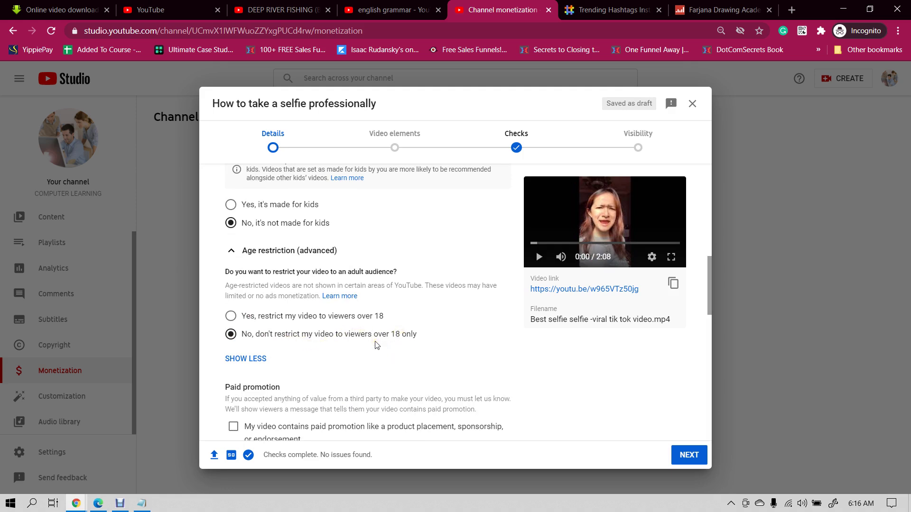
{"action": "scroll", "coordinate": [361, 345], "scroll_direction": "down", "scroll_amount": 1}
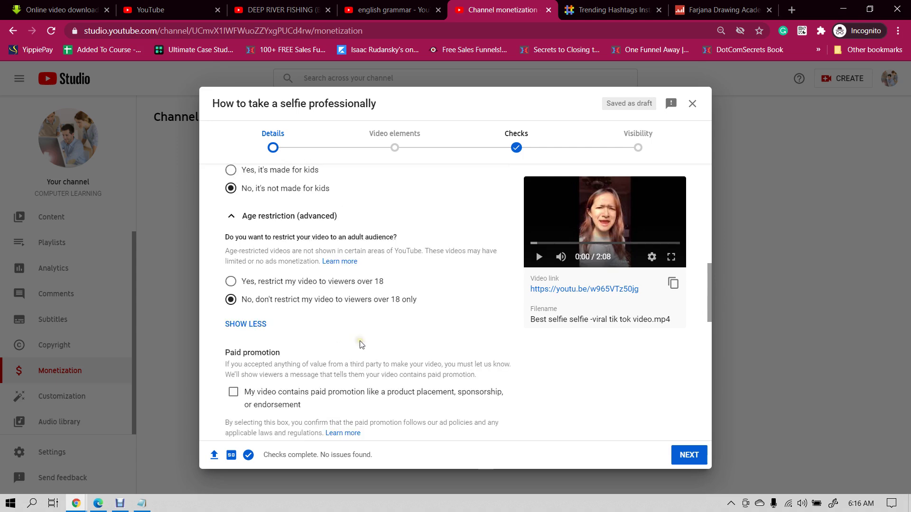
{"action": "scroll", "coordinate": [362, 345], "scroll_direction": "down", "scroll_amount": 5}
{"action": "left_click", "coordinate": [280, 304]}
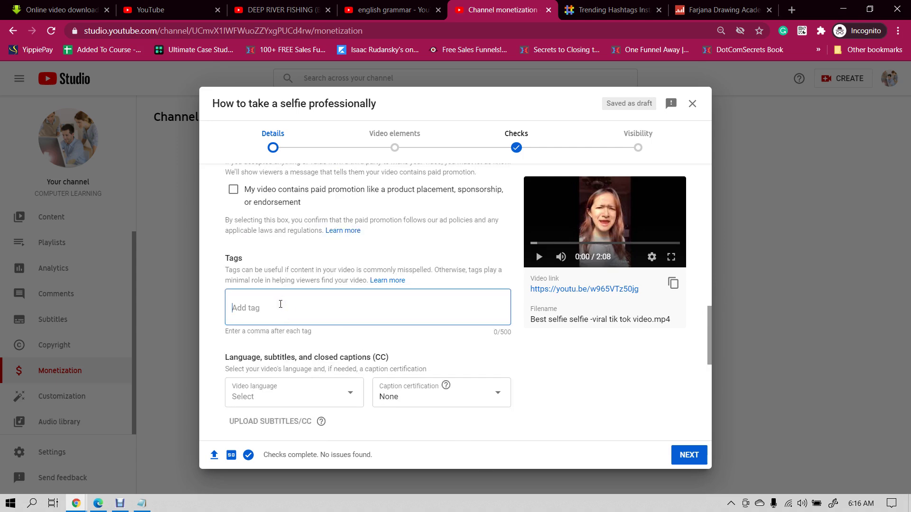
- Search YouTube for 'fishing video'
{"action": "left_click", "coordinate": [224, 11]}
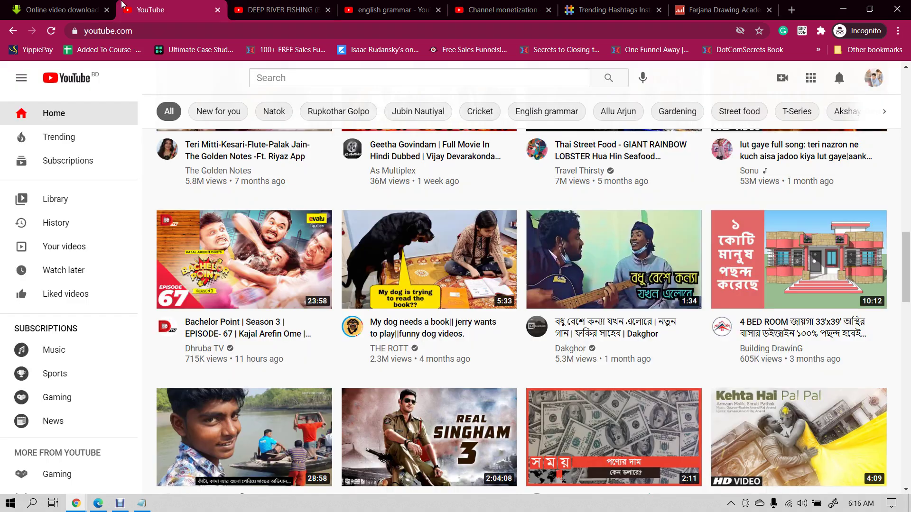
{"action": "left_click", "coordinate": [302, 84]}
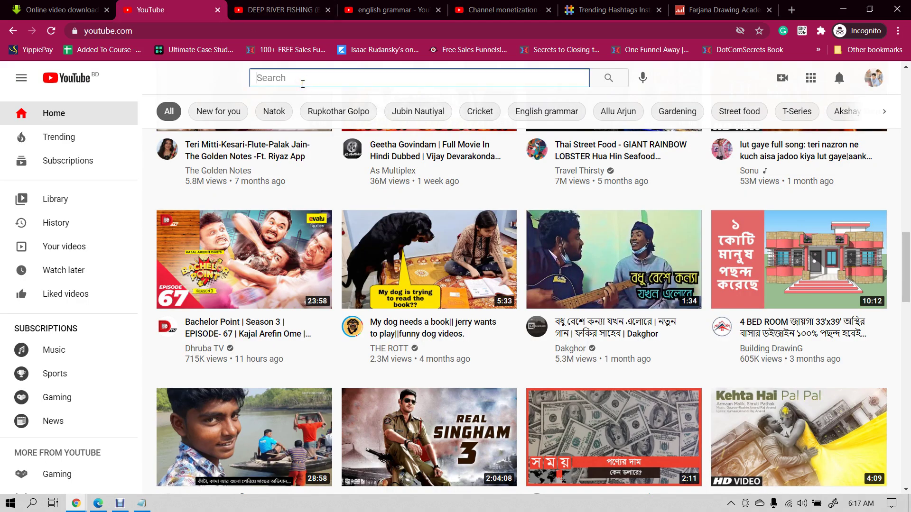
{"action": "type", "text": "fishing "}
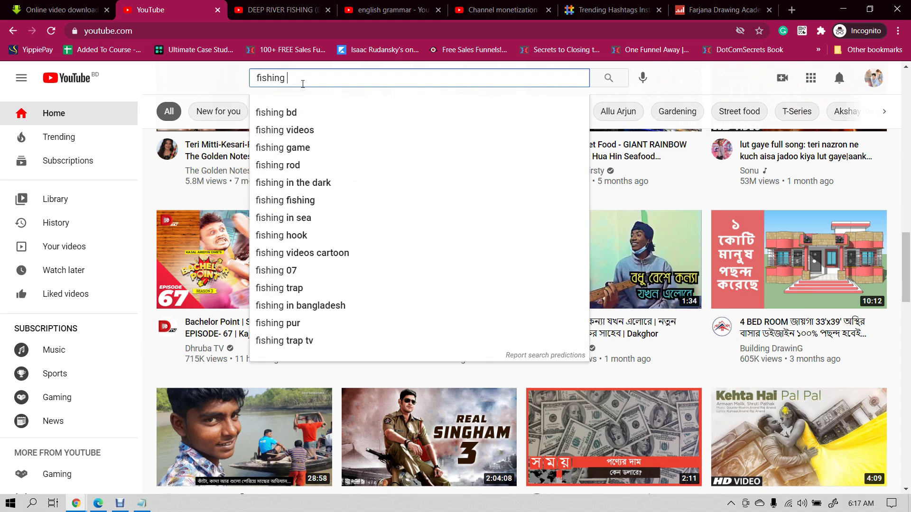
{"action": "type", "text": "video"}
{"action": "key", "text": "Return"}
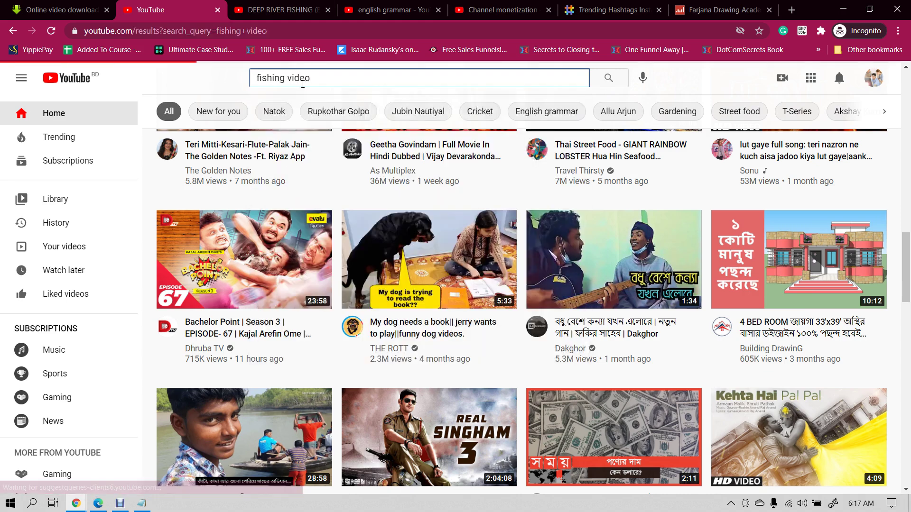
- Scroll down through the fishing video search results
{"action": "mouse_move", "coordinate": [320, 202]}
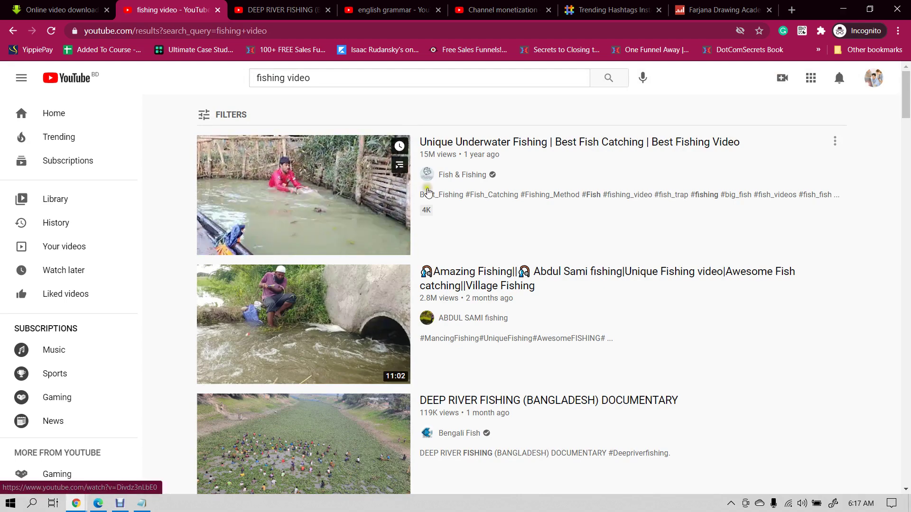
{"action": "left_click", "coordinate": [430, 6]}
{"action": "left_click", "coordinate": [498, 9]}
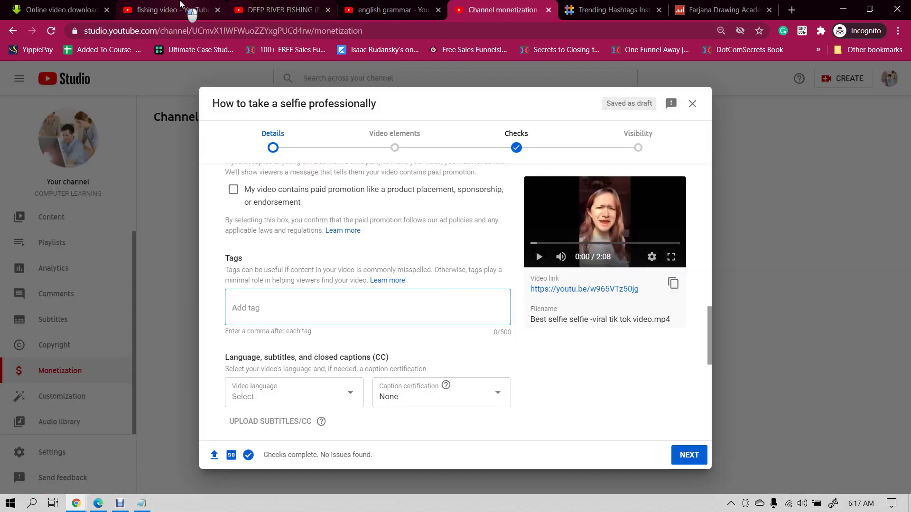
{"action": "left_click", "coordinate": [175, 9]}
{"action": "mouse_move", "coordinate": [294, 183]}
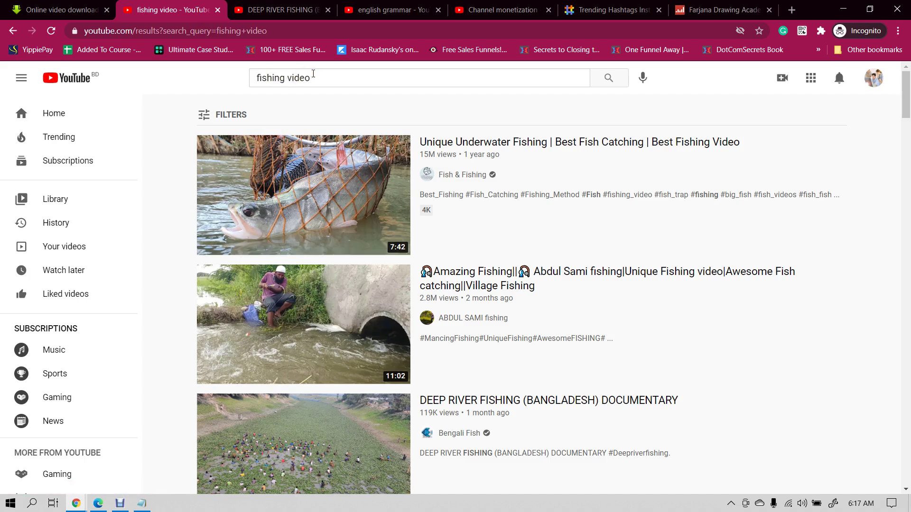
{"action": "mouse_move", "coordinate": [240, 209]}
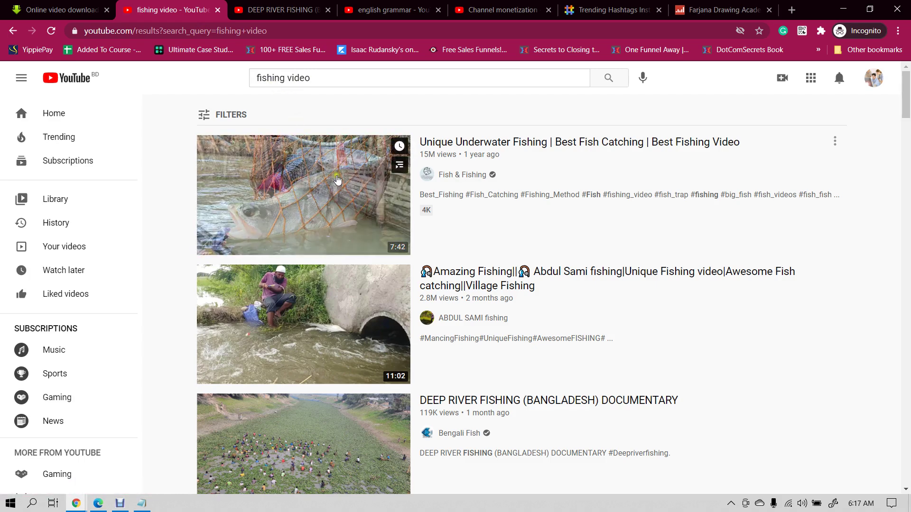
{"action": "scroll", "coordinate": [358, 311], "scroll_direction": "down", "scroll_amount": 10}
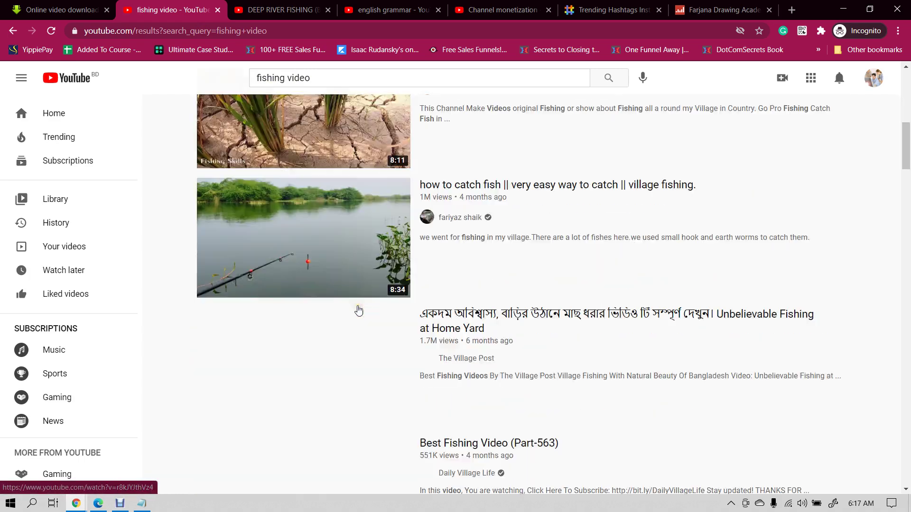
{"action": "scroll", "coordinate": [358, 310], "scroll_direction": "down", "scroll_amount": 20}
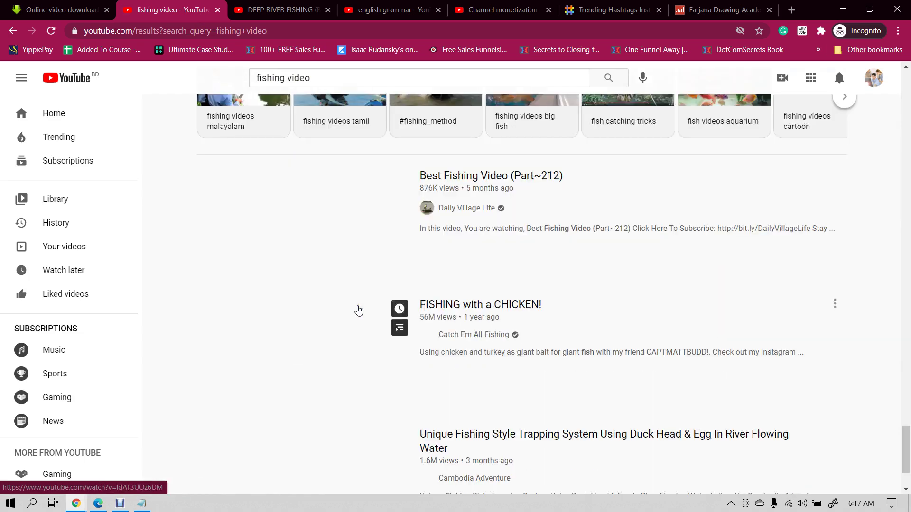
{"action": "scroll", "coordinate": [359, 311], "scroll_direction": "down", "scroll_amount": 20}
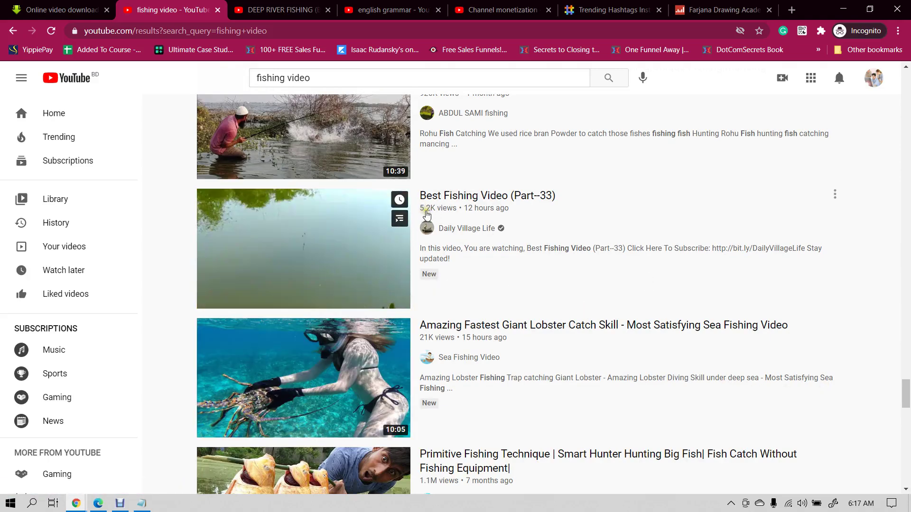
{"action": "left_click_drag", "start_coordinate": [905, 394], "coordinate": [906, 76]}
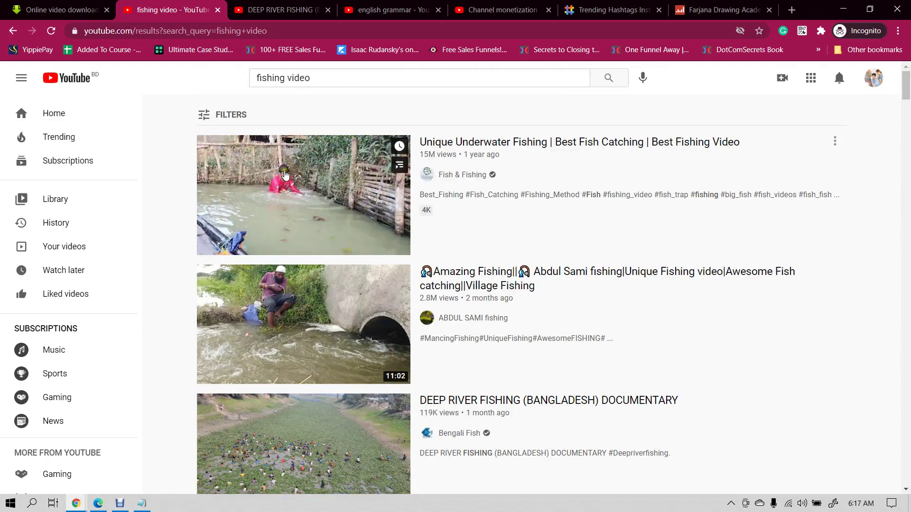
- Add tags 'selfie', 'selfie style' and 'how to take selfie', correcting the 'selfile' typo
{"action": "left_click", "coordinate": [496, 9]}
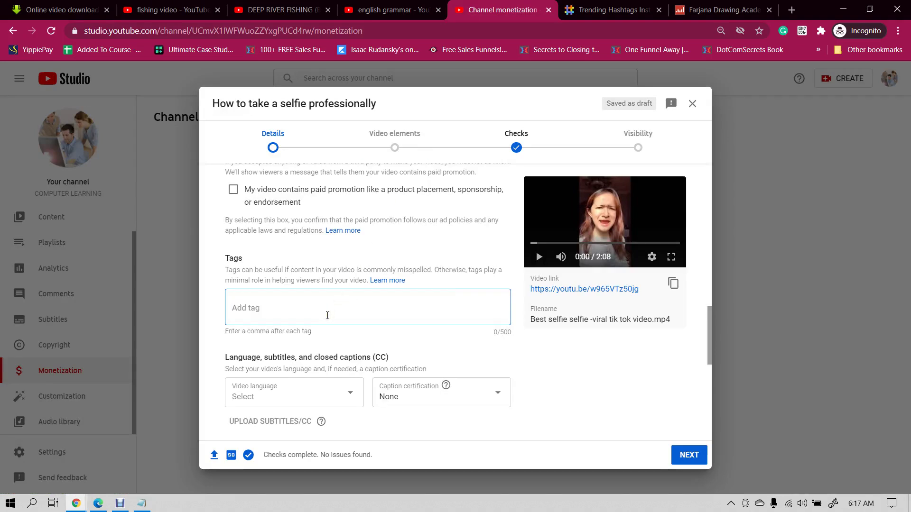
{"action": "type", "text": "selfie,"}
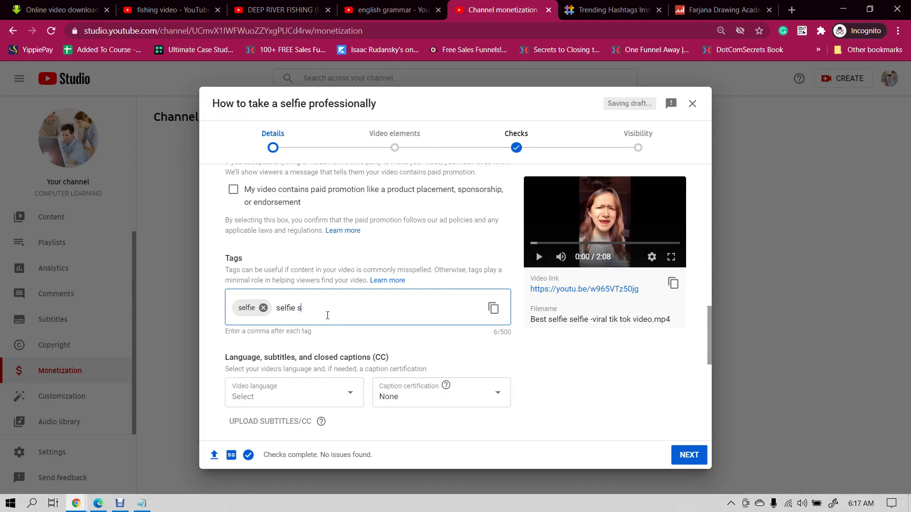
{"action": "type", "text": "selfie style, how to take selfile"}
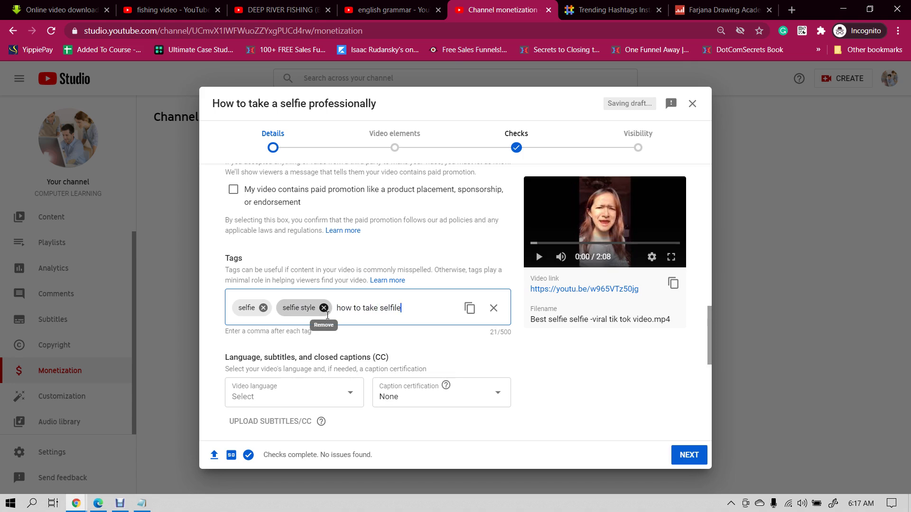
{"action": "type", "text": ","}
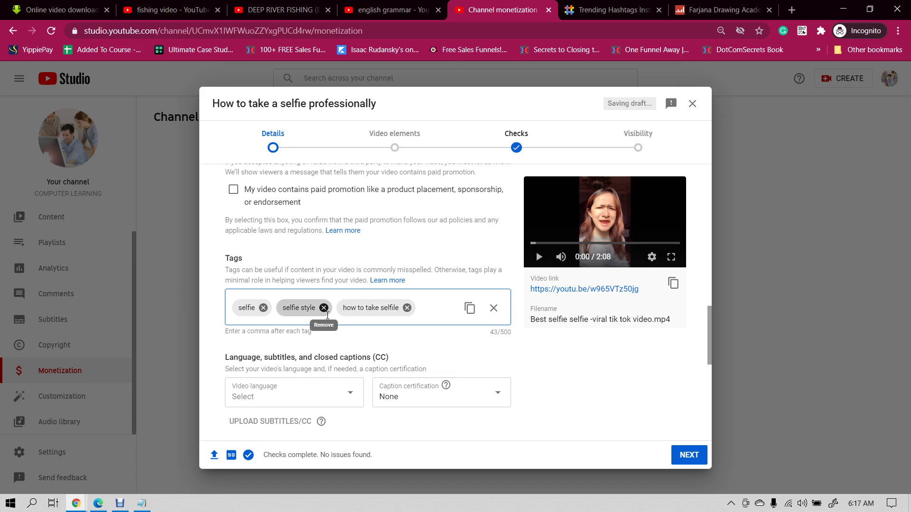
{"action": "left_click", "coordinate": [384, 307]}
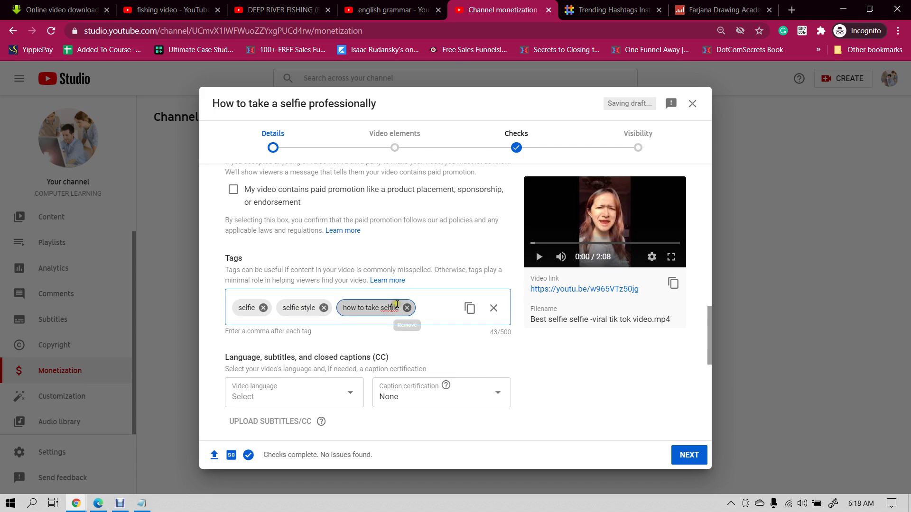
{"action": "key", "text": "BackSpace"}
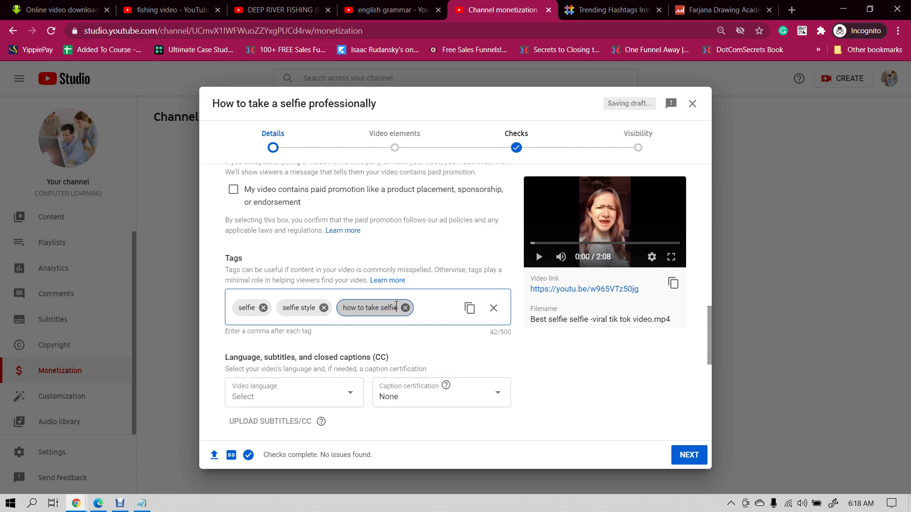
{"action": "scroll", "coordinate": [480, 386], "scroll_direction": "down", "scroll_amount": 4}
{"action": "scroll", "coordinate": [481, 390], "scroll_direction": "up", "scroll_amount": 7}
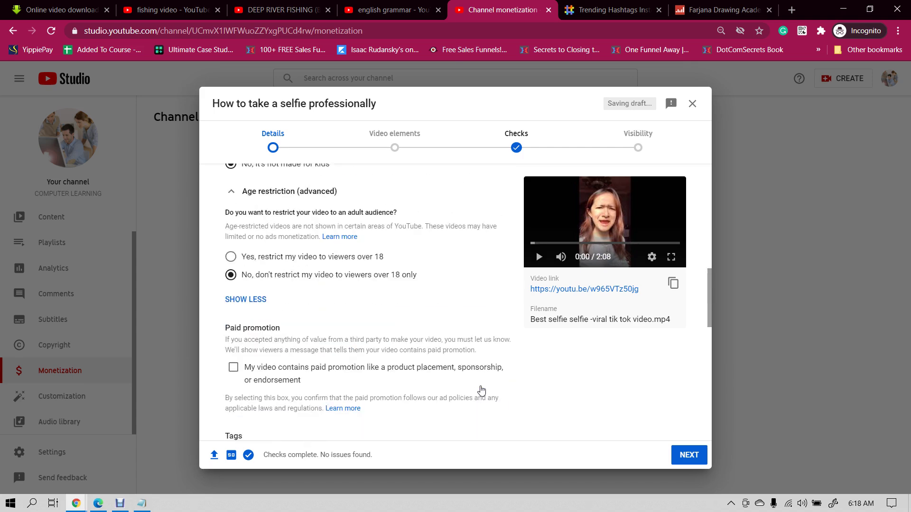
{"action": "scroll", "coordinate": [481, 390], "scroll_direction": "up", "scroll_amount": 10}
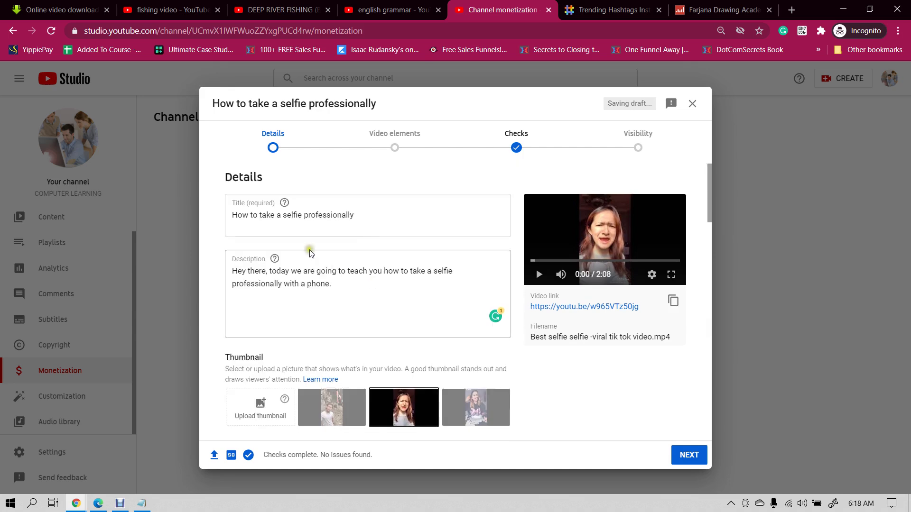
{"action": "scroll", "coordinate": [278, 387], "scroll_direction": "down", "scroll_amount": 12}
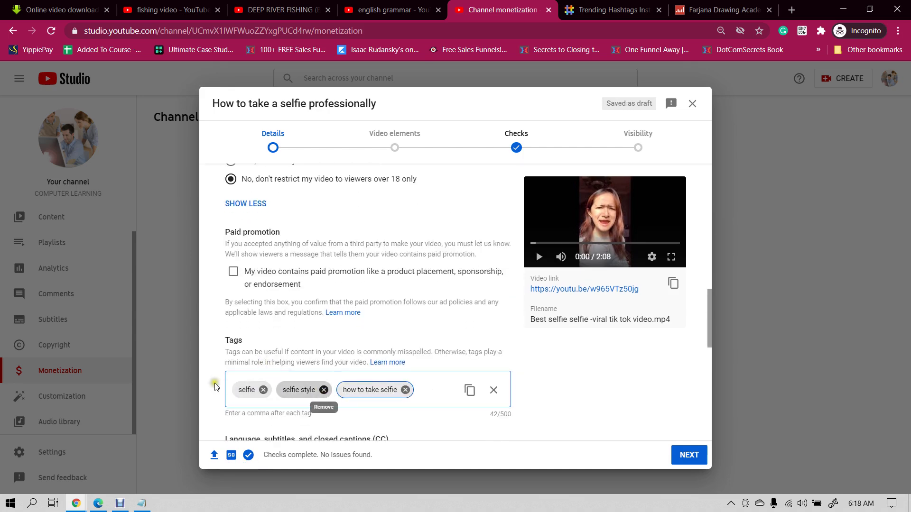
{"action": "scroll", "coordinate": [304, 375], "scroll_direction": "up", "scroll_amount": 10}
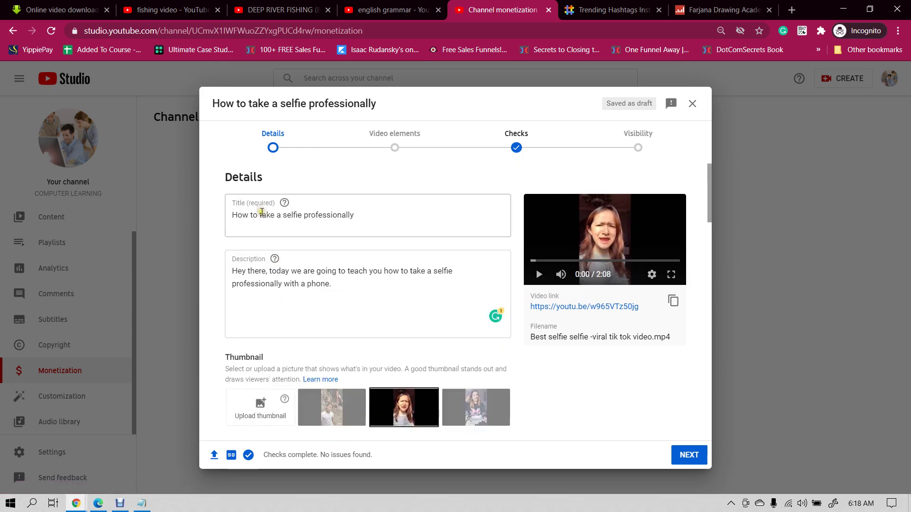
{"action": "scroll", "coordinate": [262, 212], "scroll_direction": "down", "scroll_amount": 10}
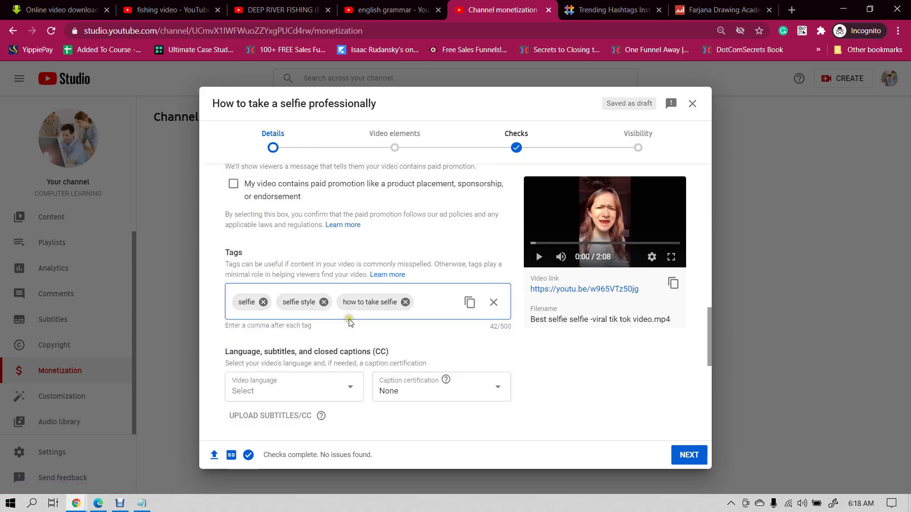
{"action": "scroll", "coordinate": [391, 292], "scroll_direction": "up", "scroll_amount": 4}
{"action": "scroll", "coordinate": [392, 292], "scroll_direction": "up", "scroll_amount": 6}
{"action": "scroll", "coordinate": [392, 290], "scroll_direction": "down", "scroll_amount": 10}
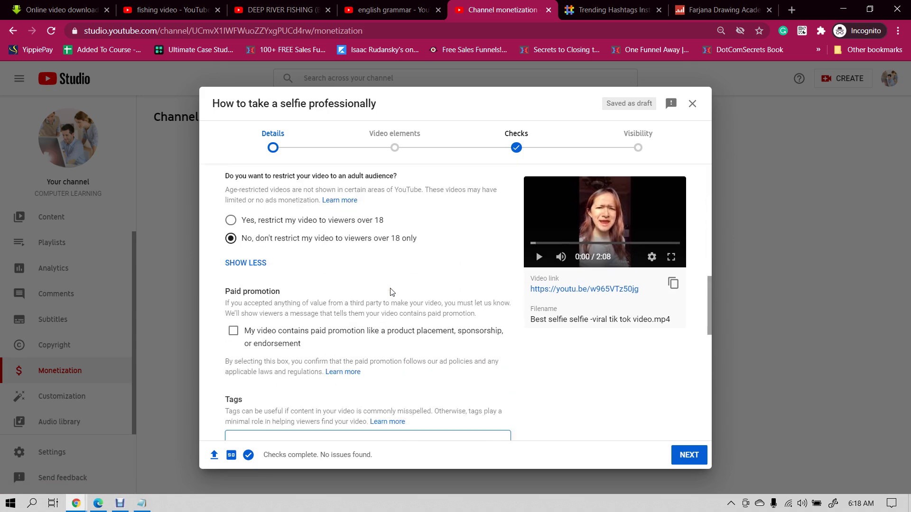
{"action": "scroll", "coordinate": [356, 285], "scroll_direction": "up", "scroll_amount": 10}
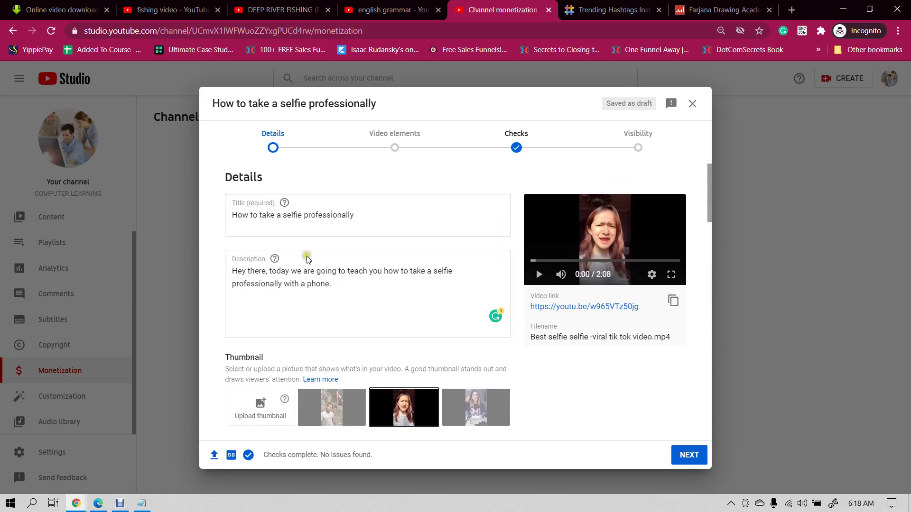
{"action": "scroll", "coordinate": [335, 291], "scroll_direction": "down", "scroll_amount": 10}
{"action": "scroll", "coordinate": [311, 323], "scroll_direction": "up", "scroll_amount": 10}
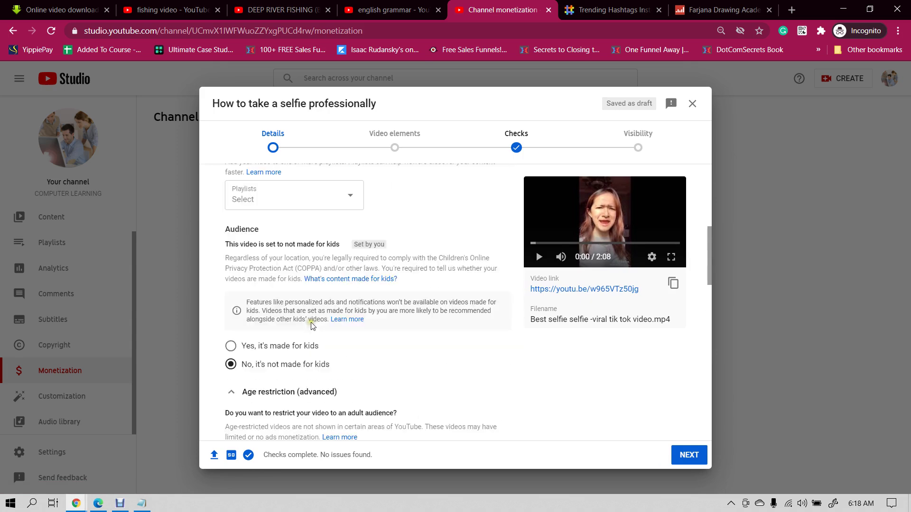
{"action": "left_click", "coordinate": [260, 215]}
{"action": "left_click", "coordinate": [267, 272]}
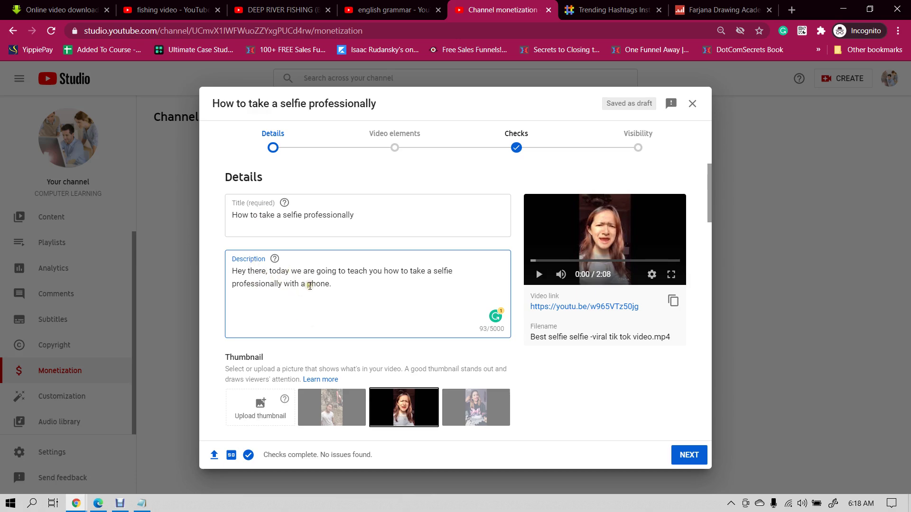
{"action": "scroll", "coordinate": [310, 286], "scroll_direction": "down", "scroll_amount": 10}
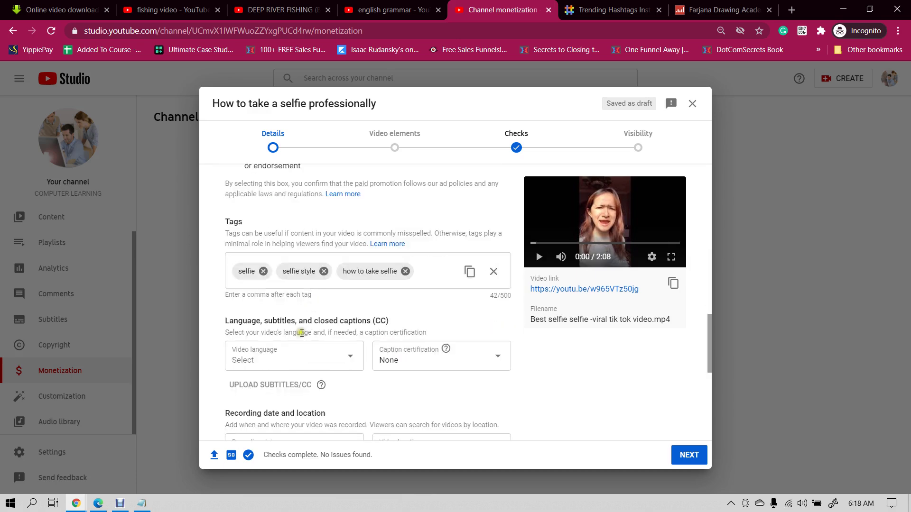
{"action": "scroll", "coordinate": [285, 289], "scroll_direction": "up", "scroll_amount": 10}
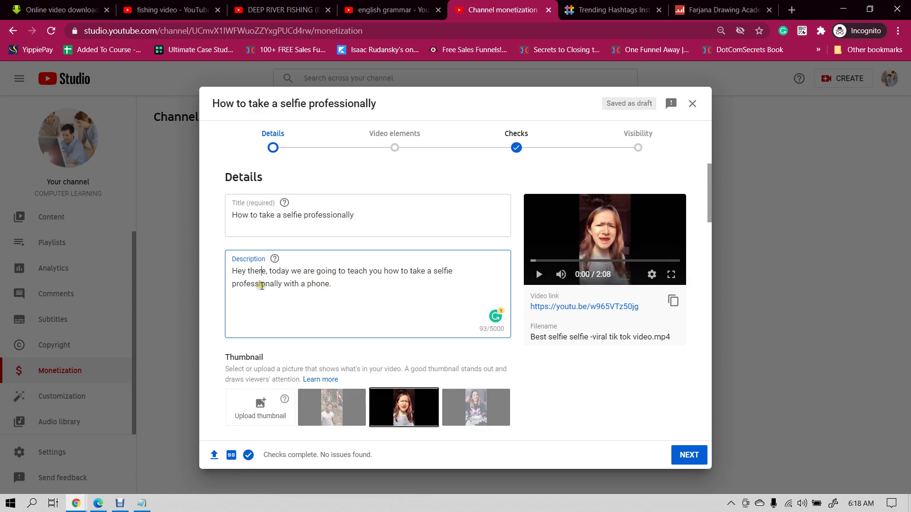
{"action": "scroll", "coordinate": [260, 285], "scroll_direction": "down", "scroll_amount": 15}
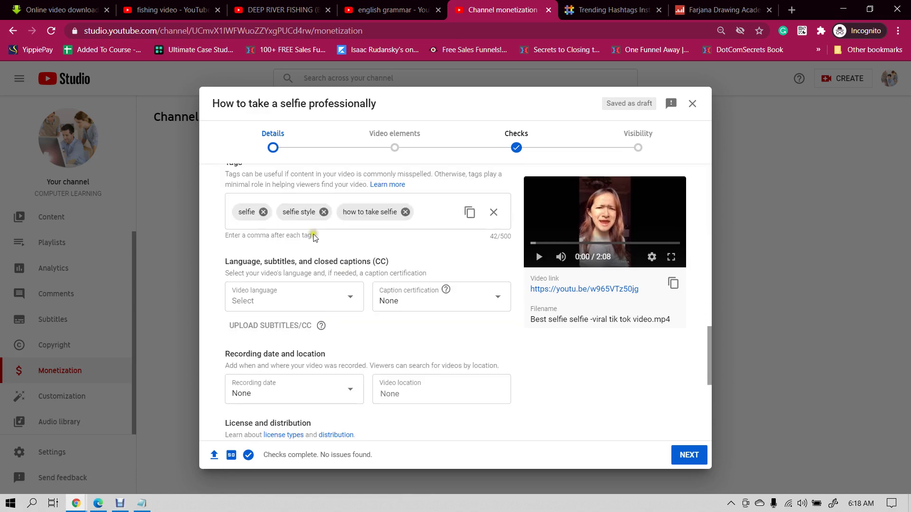
{"action": "scroll", "coordinate": [369, 263], "scroll_direction": "up", "scroll_amount": 12}
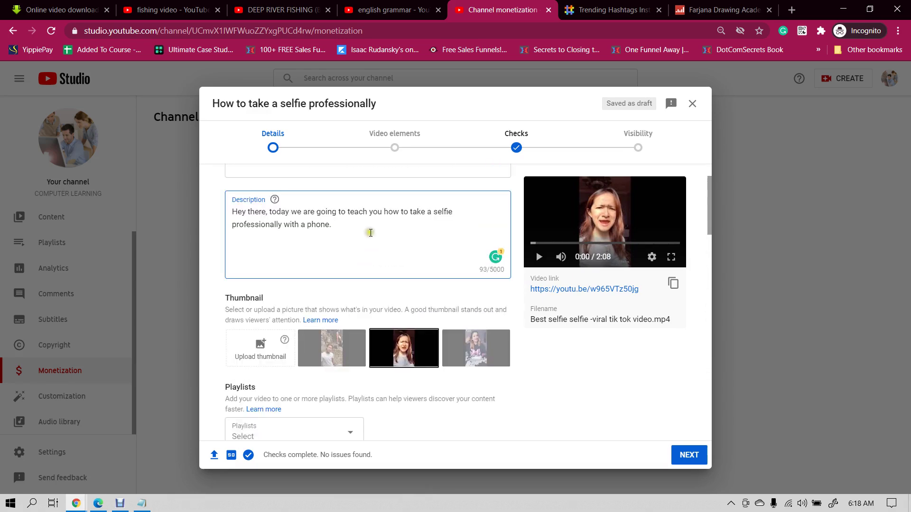
- Append '#selfie #bestselfievideo #take_selfie_professionally' on a new line below the description
{"action": "left_click", "coordinate": [371, 228]}
{"action": "key", "text": "Return"}
{"action": "key", "text": "Return"}
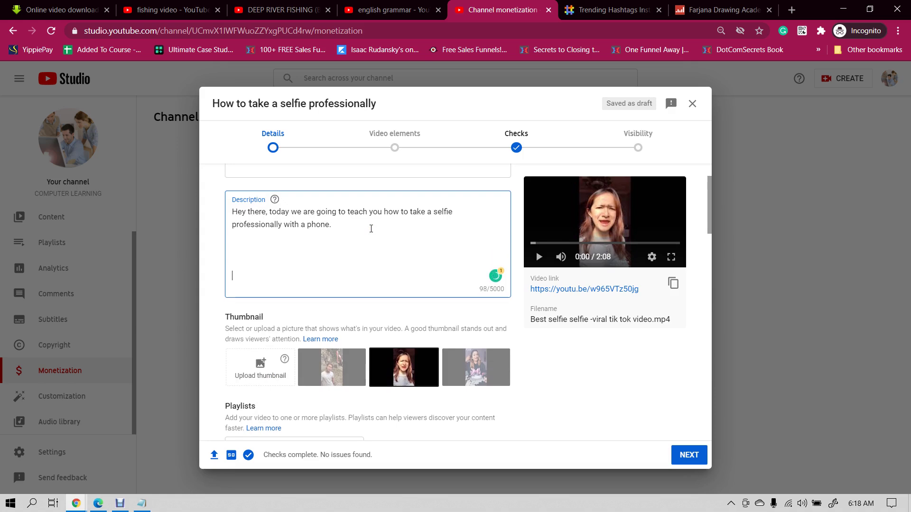
{"action": "type", "text": "#"}
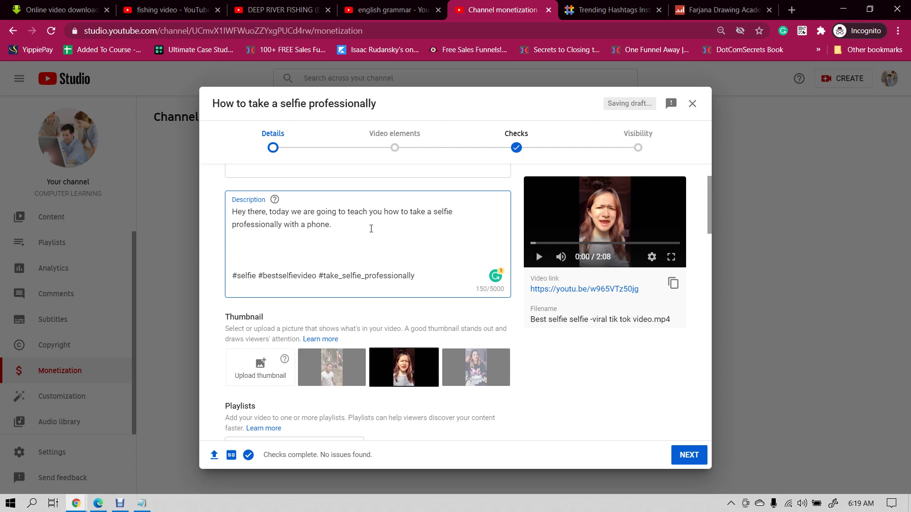
{"action": "scroll", "coordinate": [318, 250], "scroll_direction": "up", "scroll_amount": 1}
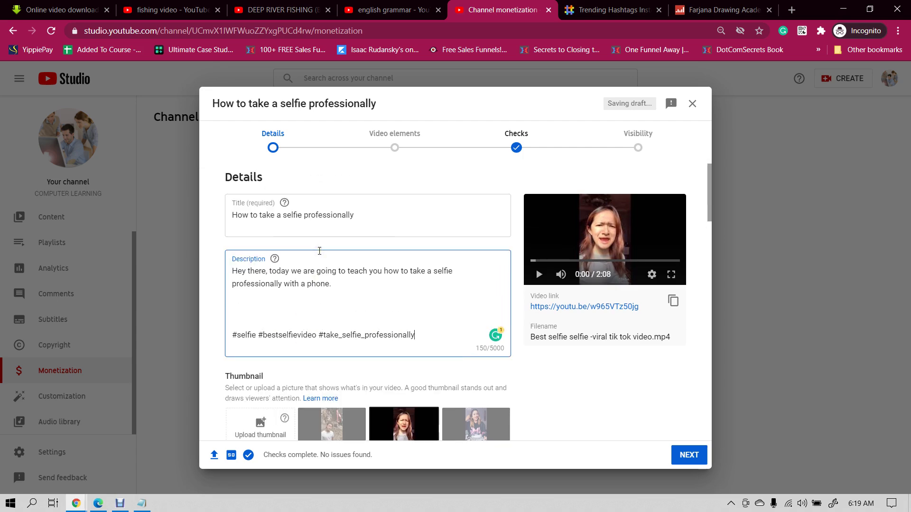
{"action": "scroll", "coordinate": [319, 250], "scroll_direction": "down", "scroll_amount": 7}
{"action": "scroll", "coordinate": [319, 251], "scroll_direction": "up", "scroll_amount": 8}
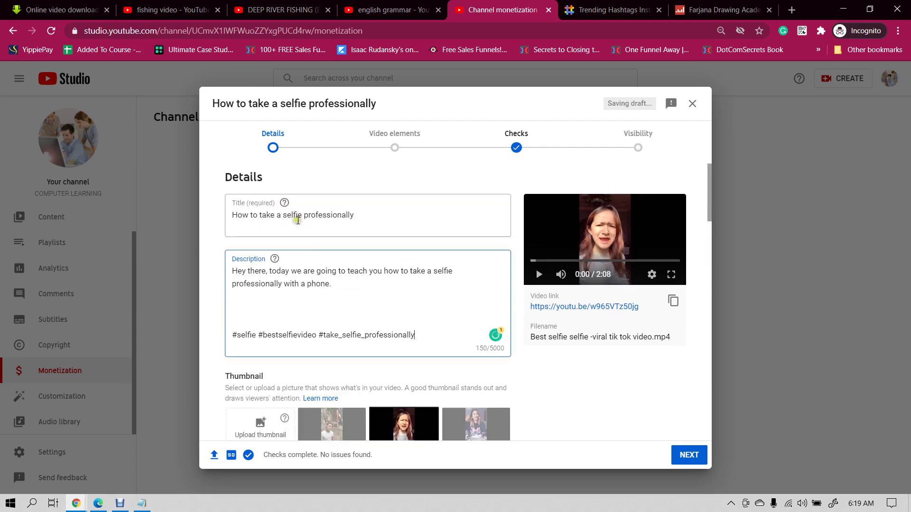
- Fix the title ending to read 'How to take a selfie professionally' and review thumbnail options
{"action": "left_click", "coordinate": [359, 215]}
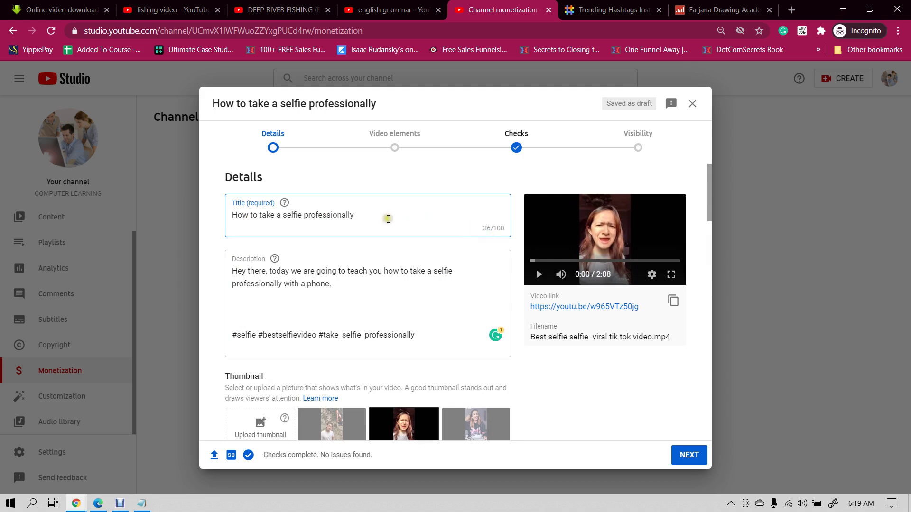
{"action": "key", "text": "BackSpace"}
{"action": "key", "text": "BackSpace"}
{"action": "type", "text": "y"}
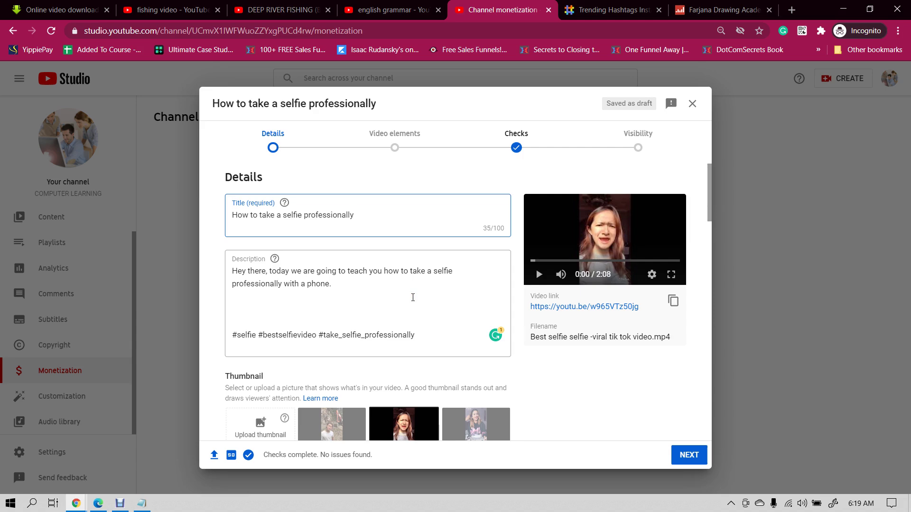
{"action": "scroll", "coordinate": [413, 297], "scroll_direction": "down", "scroll_amount": 10}
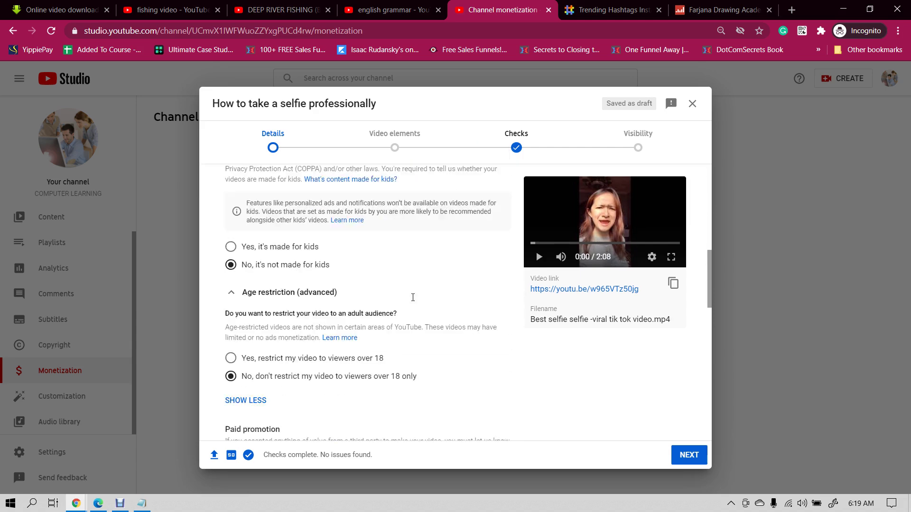
{"action": "scroll", "coordinate": [412, 297], "scroll_direction": "up", "scroll_amount": 10}
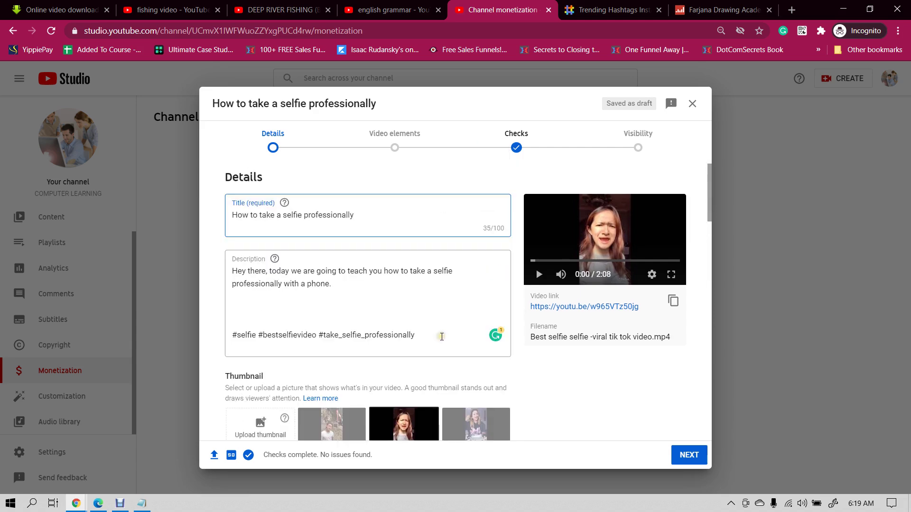
{"action": "scroll", "coordinate": [442, 337], "scroll_direction": "down", "scroll_amount": 5}
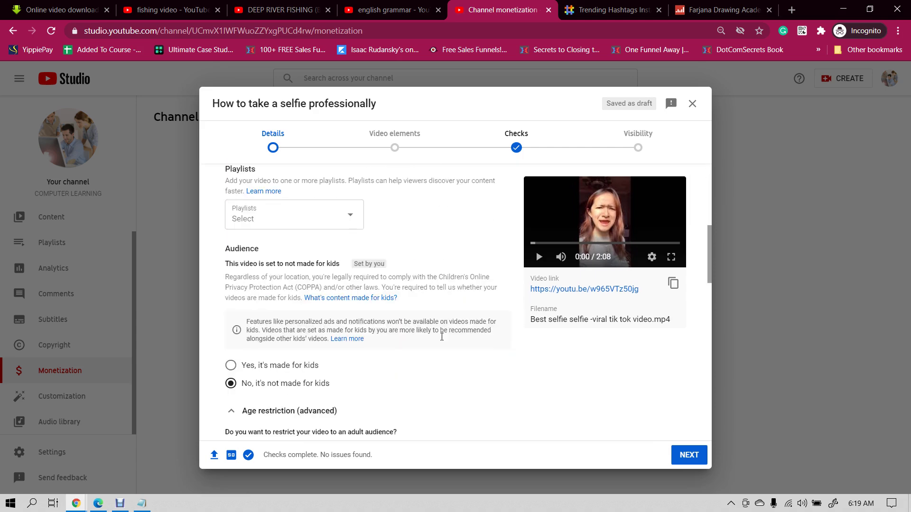
{"action": "scroll", "coordinate": [258, 219], "scroll_direction": "up", "scroll_amount": 1}
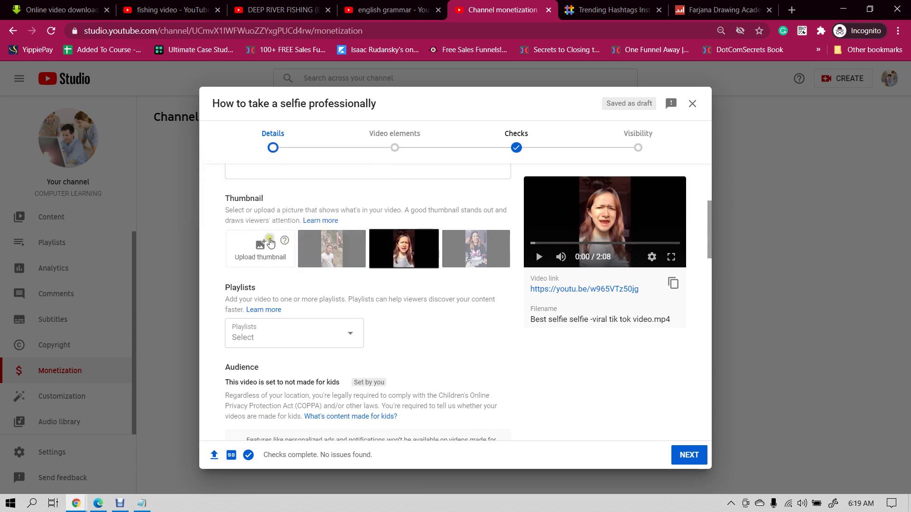
- Use the third auto-generated frame as the thumbnail and advance to Video elements
{"action": "left_click", "coordinate": [408, 258]}
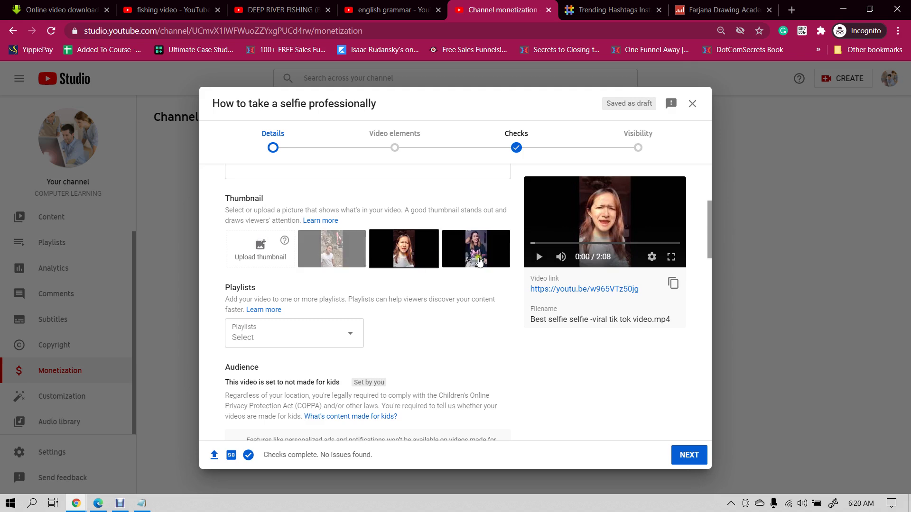
{"action": "left_click", "coordinate": [476, 254]}
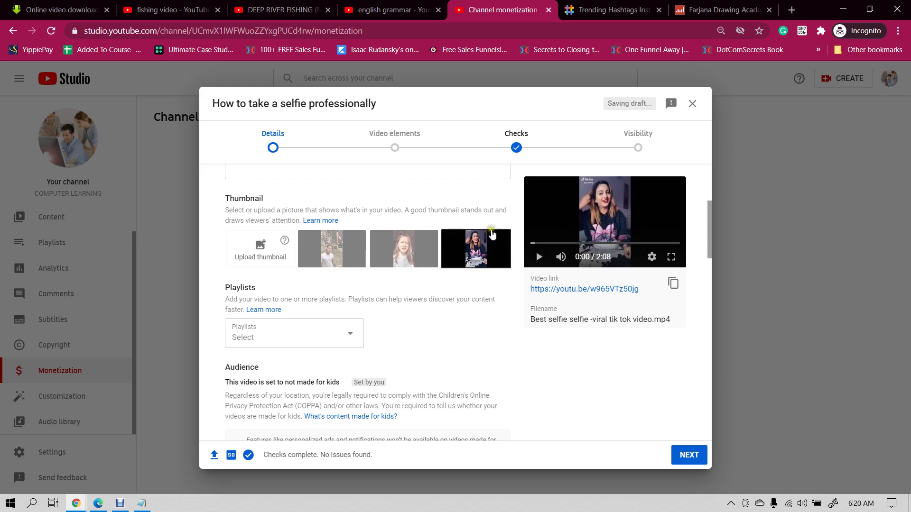
{"action": "scroll", "coordinate": [431, 299], "scroll_direction": "down", "scroll_amount": 6}
{"action": "scroll", "coordinate": [436, 301], "scroll_direction": "down", "scroll_amount": 3}
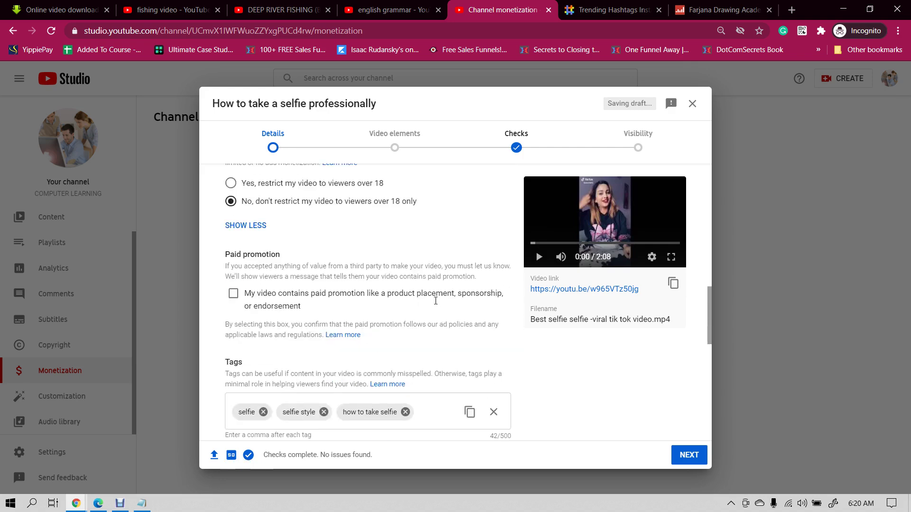
{"action": "scroll", "coordinate": [436, 301], "scroll_direction": "up", "scroll_amount": 4}
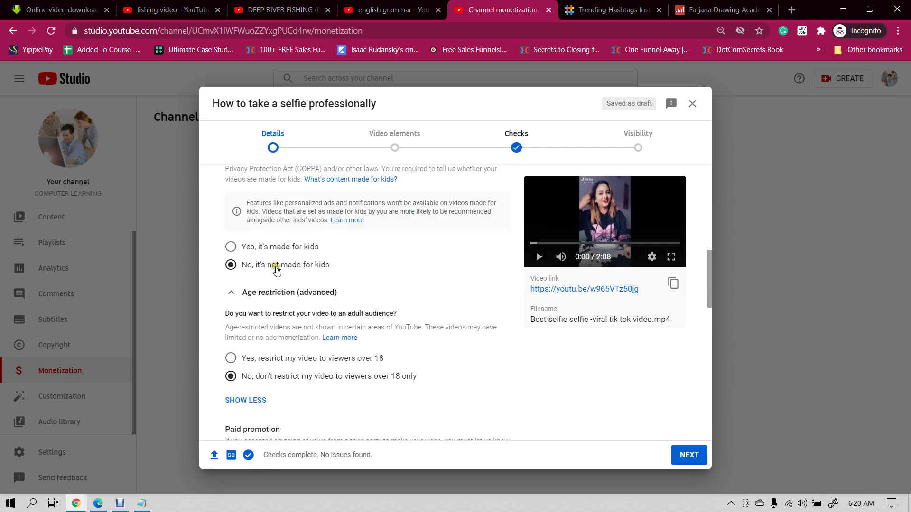
{"action": "scroll", "coordinate": [285, 308], "scroll_direction": "down", "scroll_amount": 2}
{"action": "scroll", "coordinate": [311, 351], "scroll_direction": "down", "scroll_amount": 5}
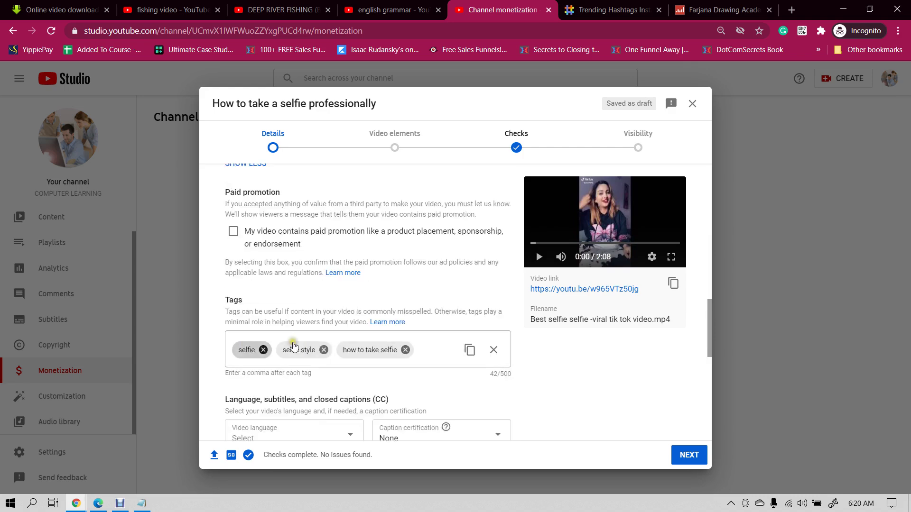
{"action": "left_click", "coordinate": [685, 456]}
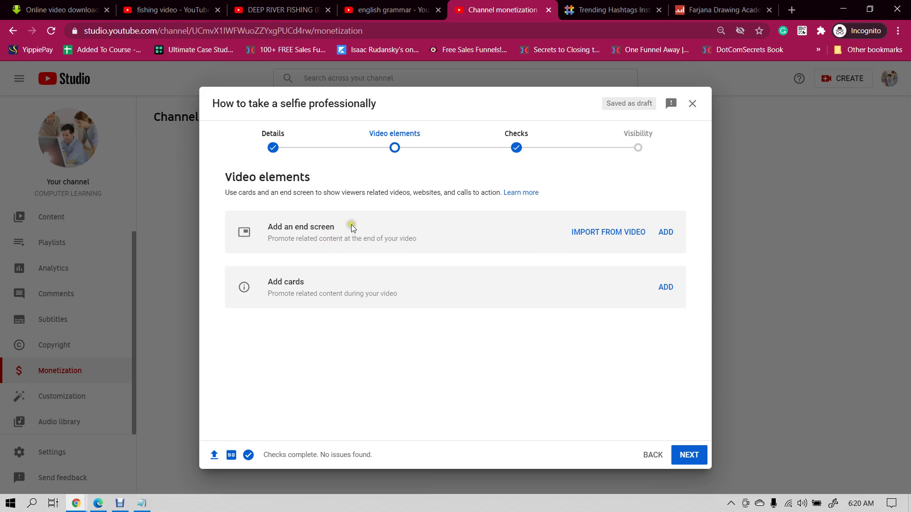
- Apply the 1 video, 1 subscribe end-screen template, reposition both elements, and save
{"action": "left_click", "coordinate": [667, 233]}
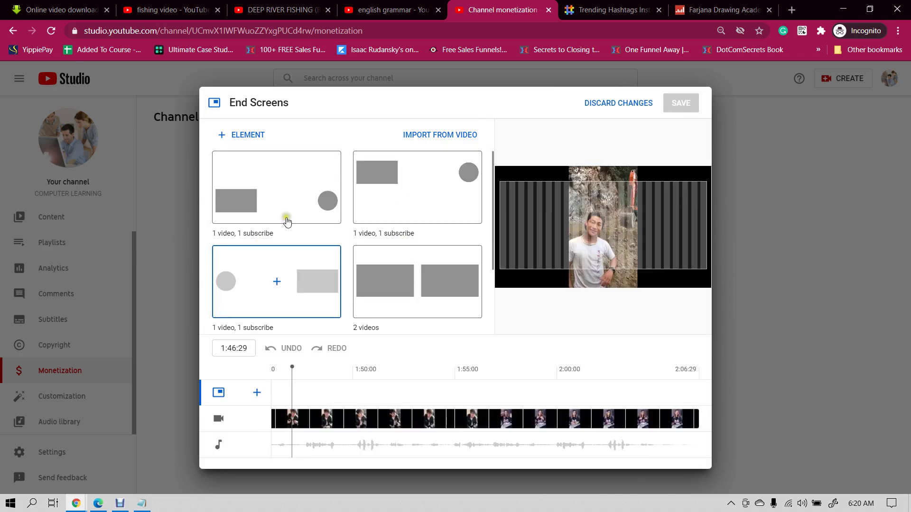
{"action": "left_click", "coordinate": [417, 197]}
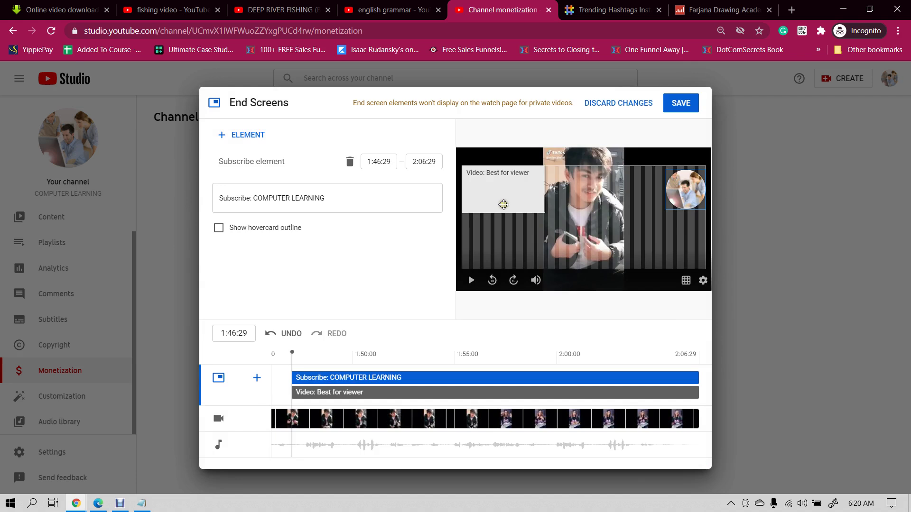
{"action": "left_click_drag", "start_coordinate": [502, 196], "coordinate": [512, 225]}
{"action": "left_click_drag", "start_coordinate": [688, 190], "coordinate": [675, 216]}
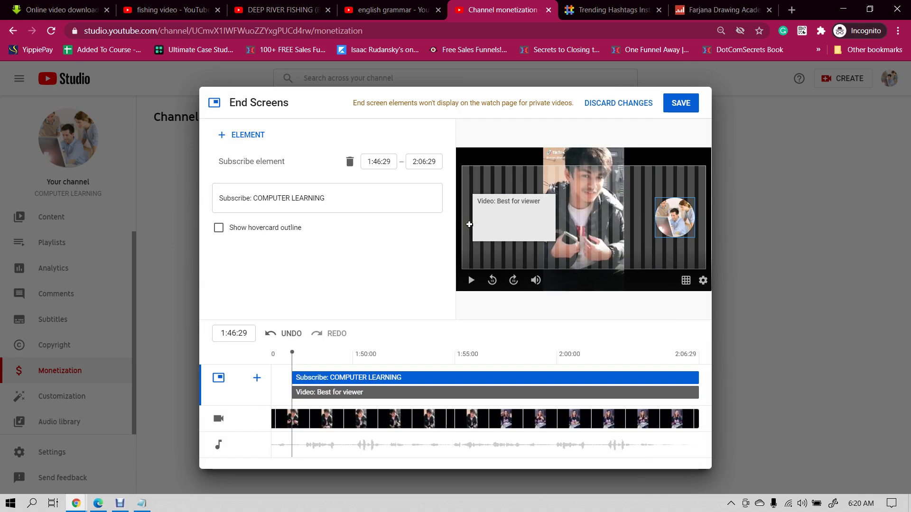
{"action": "left_click", "coordinate": [690, 108]}
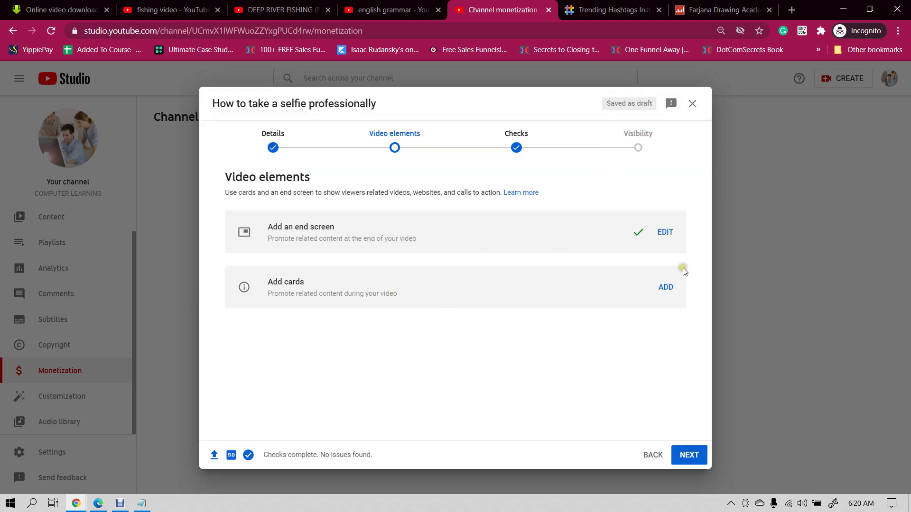
- Reopen the end screen, inspect its video element, and close it without new changes
{"action": "left_click", "coordinate": [665, 233]}
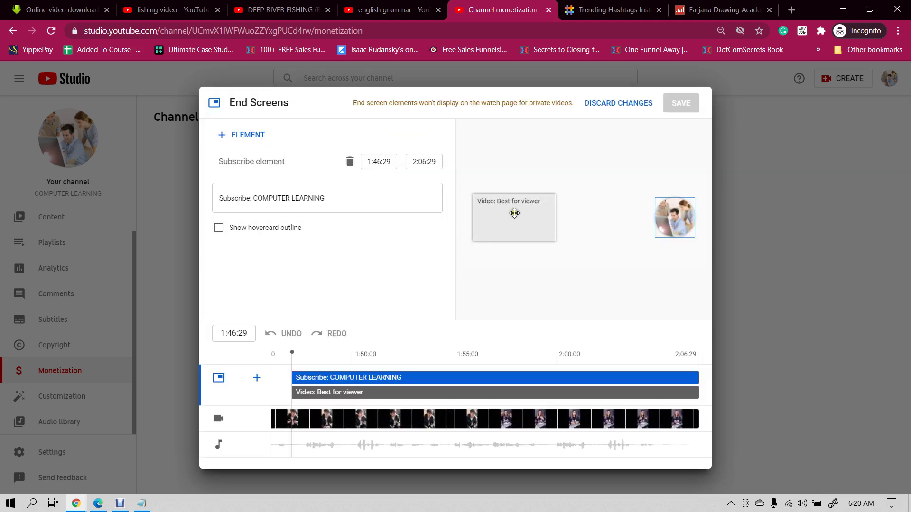
{"action": "left_click", "coordinate": [514, 213]}
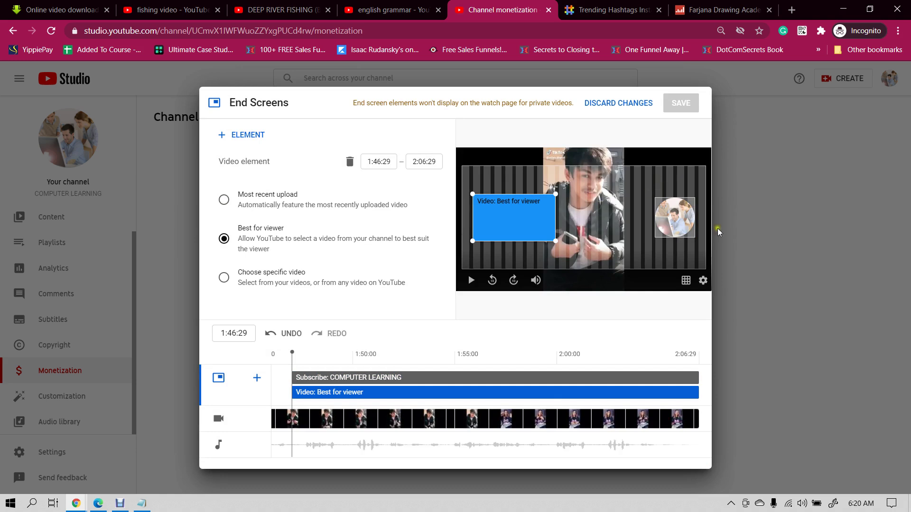
{"action": "left_click", "coordinate": [787, 269]}
{"action": "left_click", "coordinate": [604, 105]}
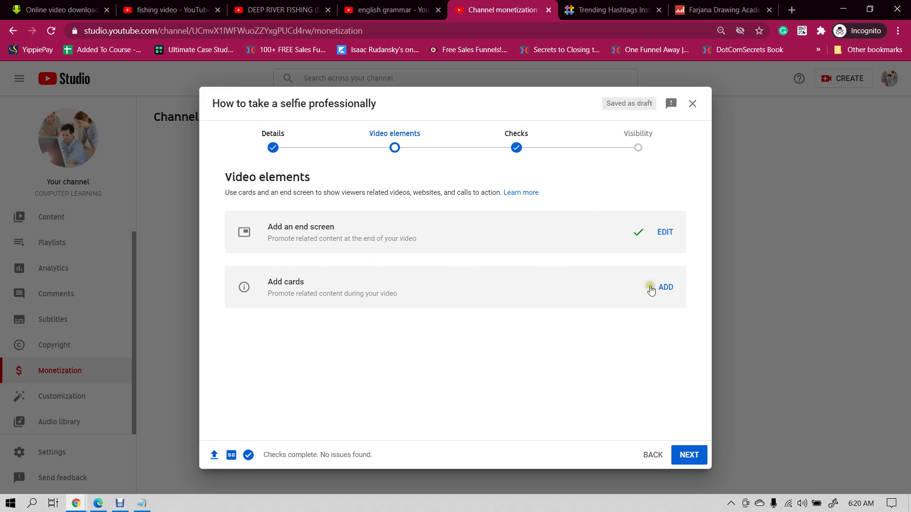
{"action": "left_click", "coordinate": [668, 290]}
- Add a video card linking to the first 'coders heaven' YouTube result, then continue to Checks
{"action": "left_click", "coordinate": [280, 9]}
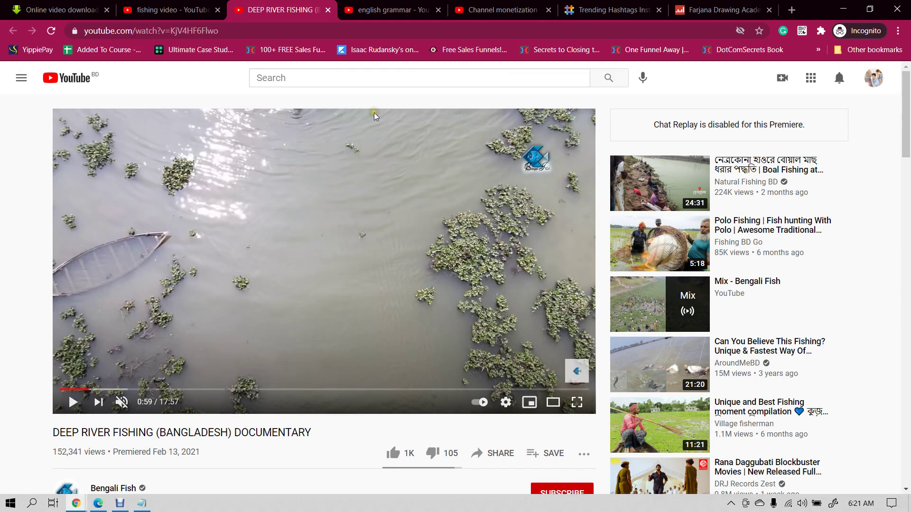
{"action": "left_click", "coordinate": [498, 10]}
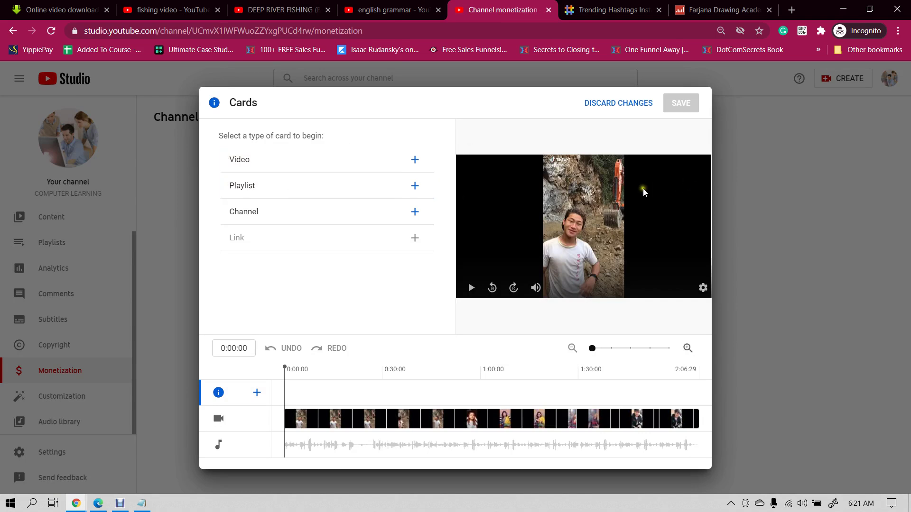
{"action": "left_click", "coordinate": [414, 158]}
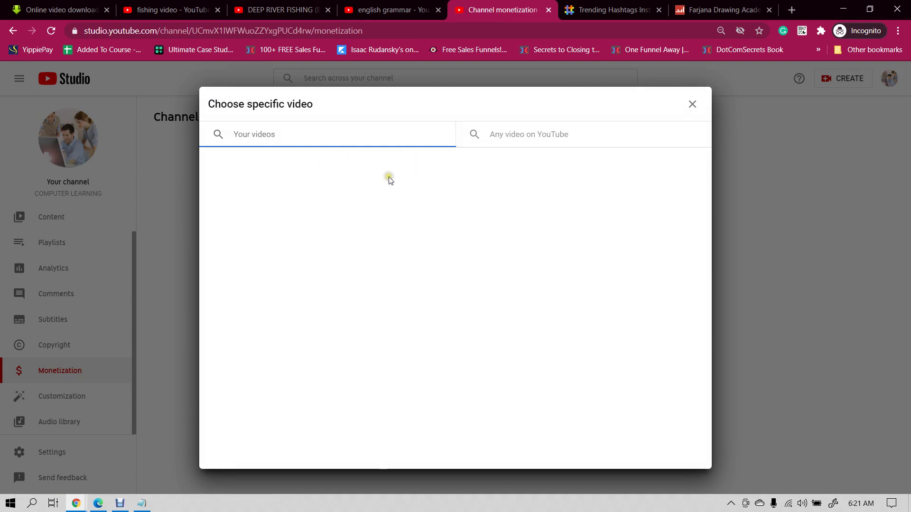
{"action": "left_click", "coordinate": [532, 134]}
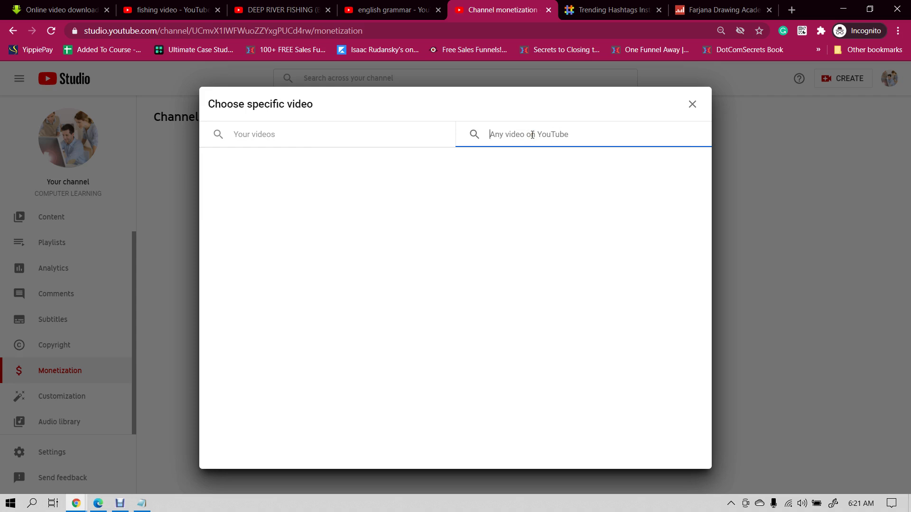
{"action": "type", "text": "coders"}
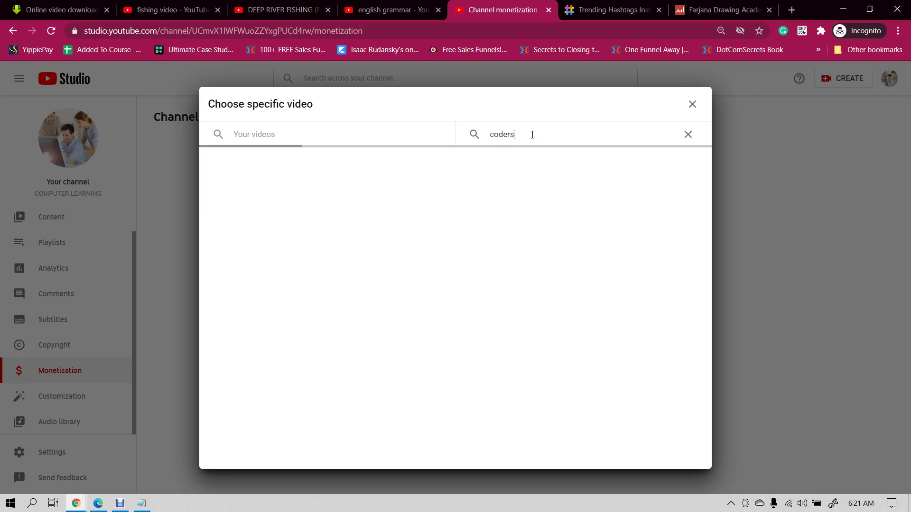
{"action": "type", "text": " heave"}
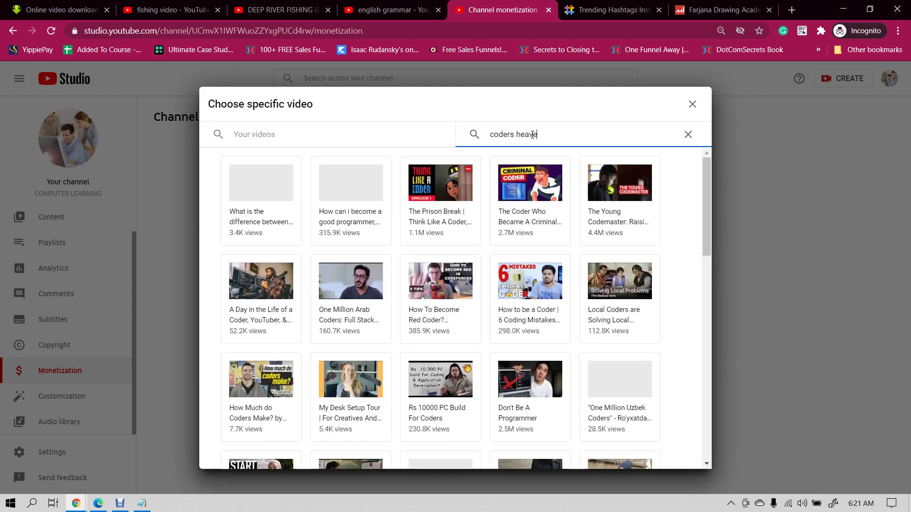
{"action": "type", "text": "n"}
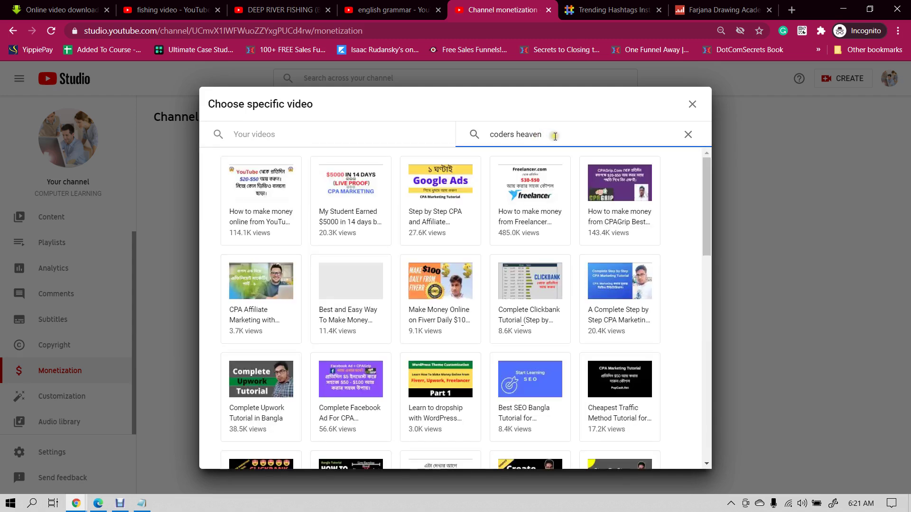
{"action": "left_click", "coordinate": [261, 192]}
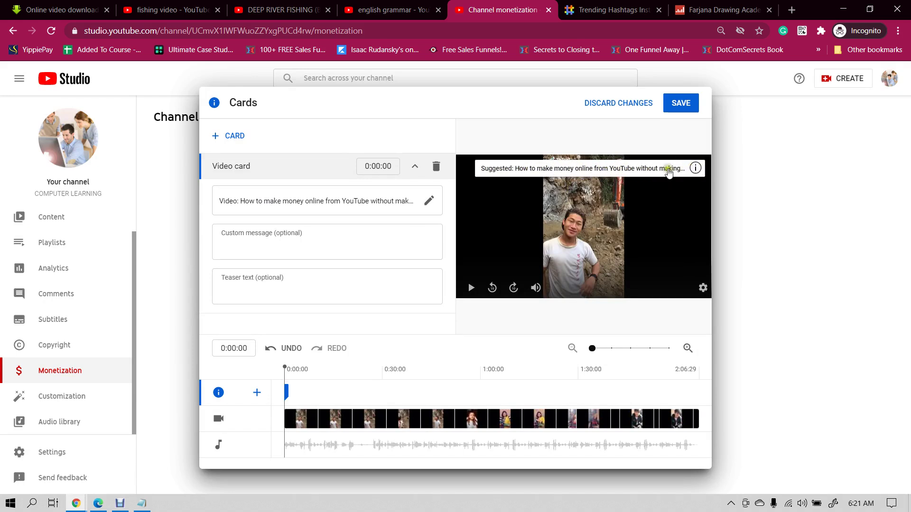
{"action": "left_click", "coordinate": [680, 103]}
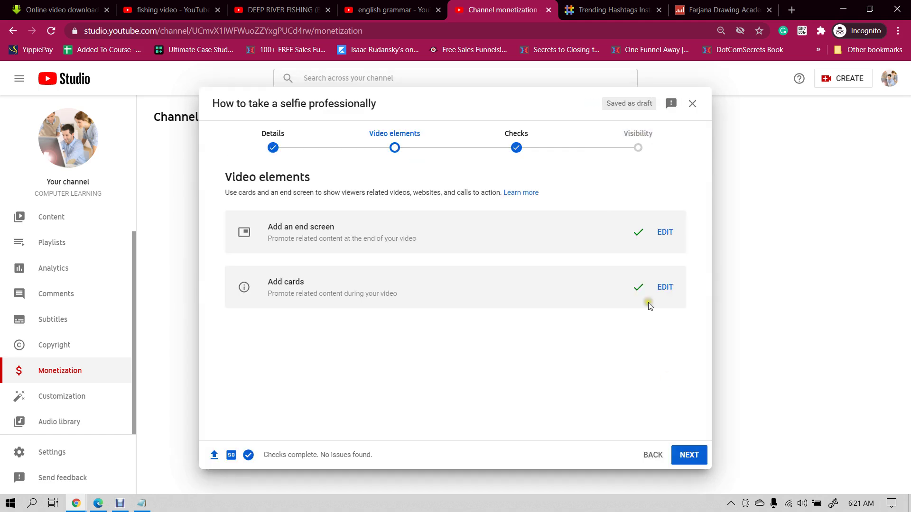
{"action": "left_click", "coordinate": [690, 456]}
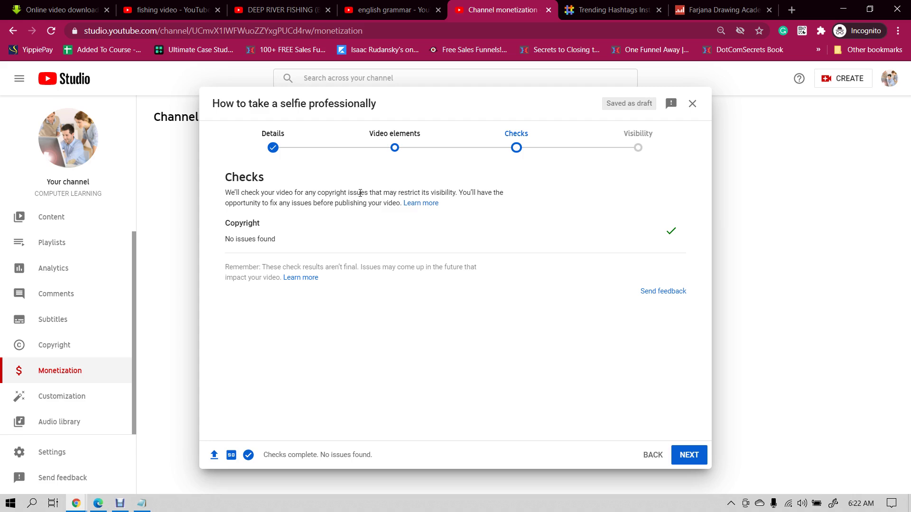
{"action": "left_click_drag", "start_coordinate": [312, 203], "coordinate": [455, 203]}
{"action": "left_click", "coordinate": [331, 194]}
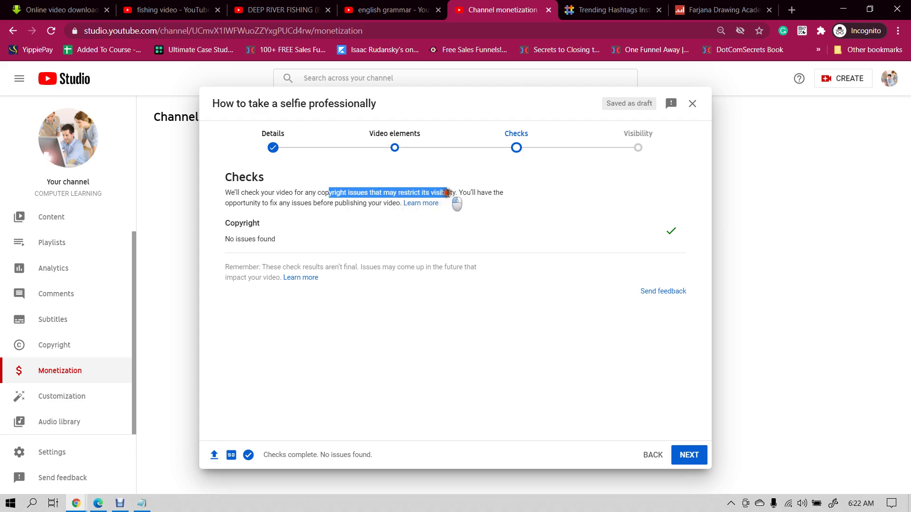
{"action": "left_click", "coordinate": [477, 190]}
{"action": "left_click_drag", "start_coordinate": [404, 192], "coordinate": [471, 196]}
{"action": "left_click", "coordinate": [471, 196]}
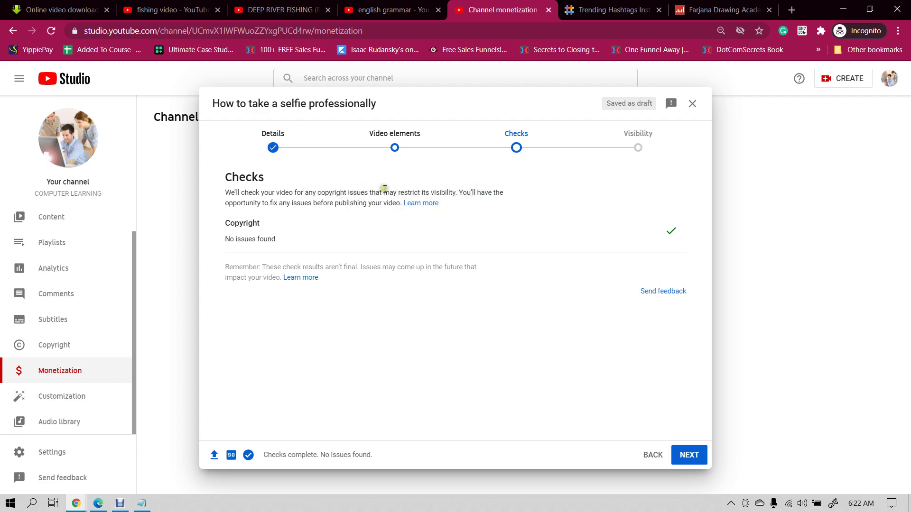
{"action": "left_click_drag", "start_coordinate": [398, 191], "coordinate": [446, 192]}
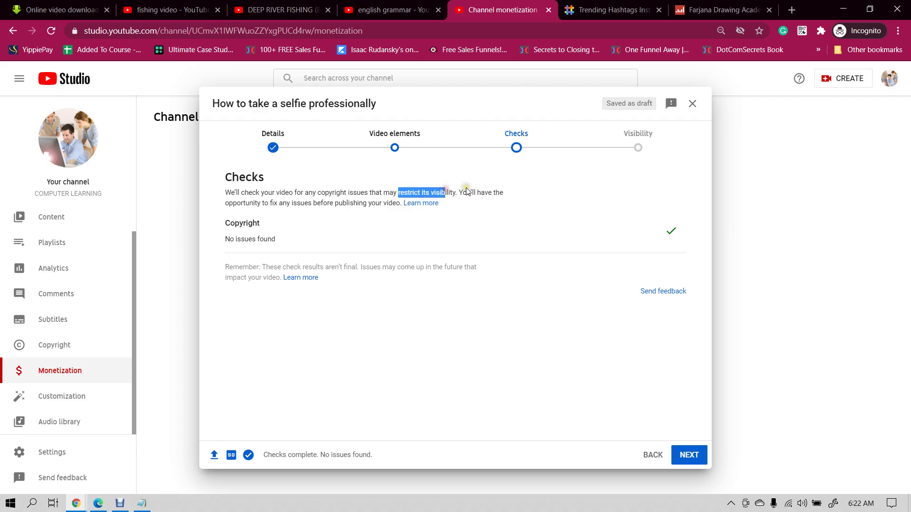
{"action": "left_click", "coordinate": [458, 196]}
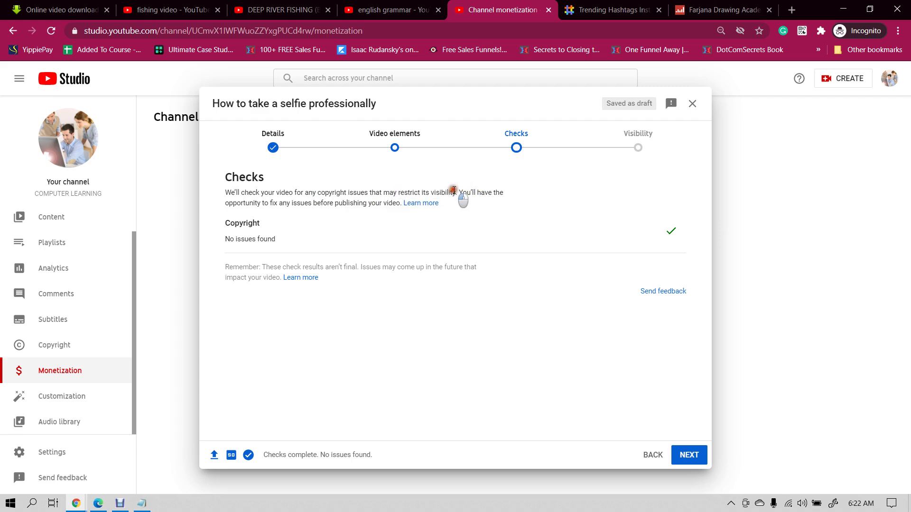
{"action": "double_click", "coordinate": [444, 192]}
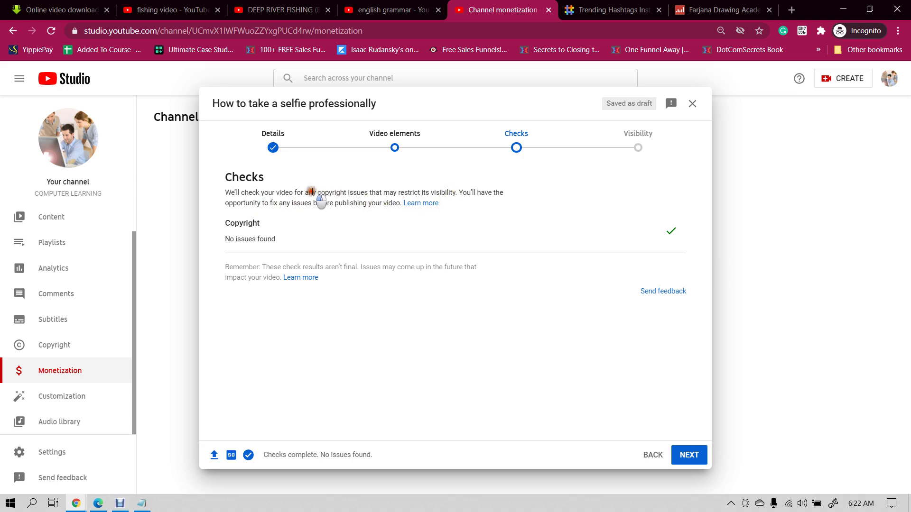
{"action": "left_click_drag", "start_coordinate": [317, 193], "coordinate": [375, 193]}
{"action": "left_click", "coordinate": [385, 195]}
{"action": "left_click_drag", "start_coordinate": [237, 203], "coordinate": [375, 203]}
{"action": "left_click", "coordinate": [385, 203]}
- On the Visibility step, set the video to Public after briefly trying Schedule, and publish it
{"action": "left_click", "coordinate": [688, 457]}
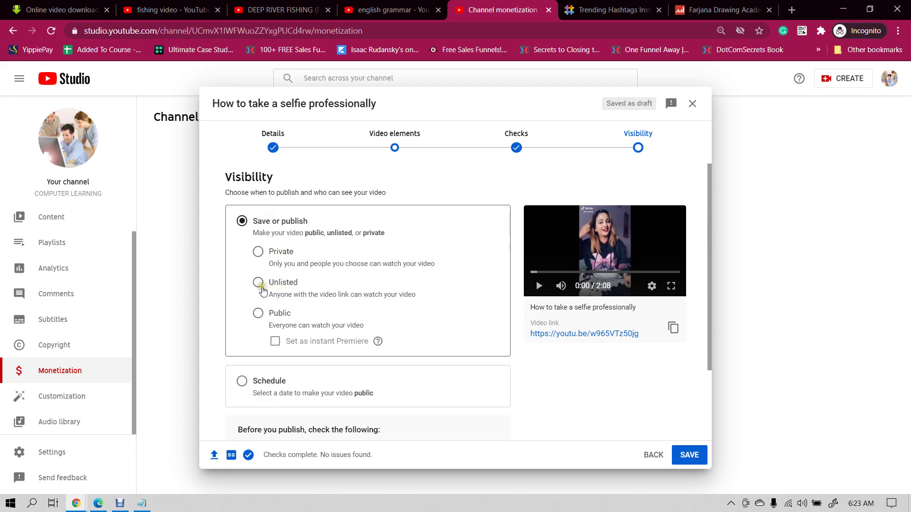
{"action": "left_click", "coordinate": [174, 9]}
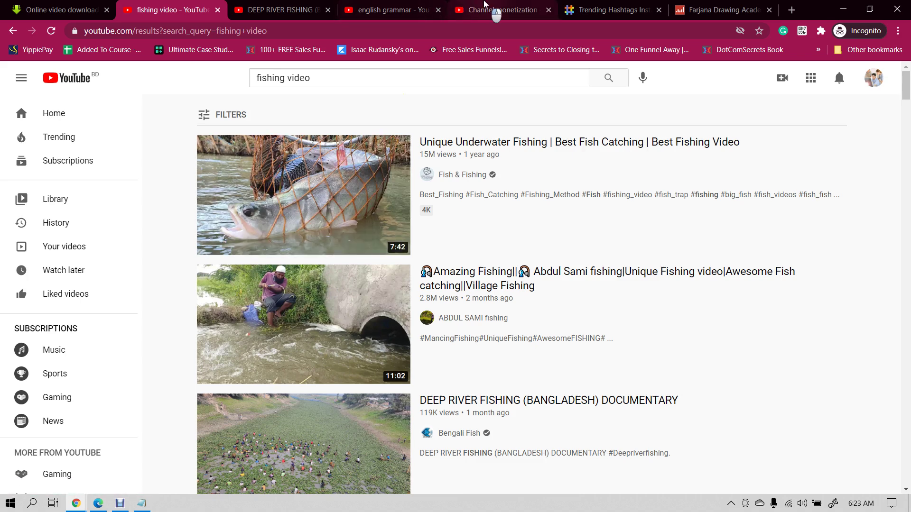
{"action": "left_click", "coordinate": [503, 9]}
{"action": "left_click", "coordinate": [258, 314]}
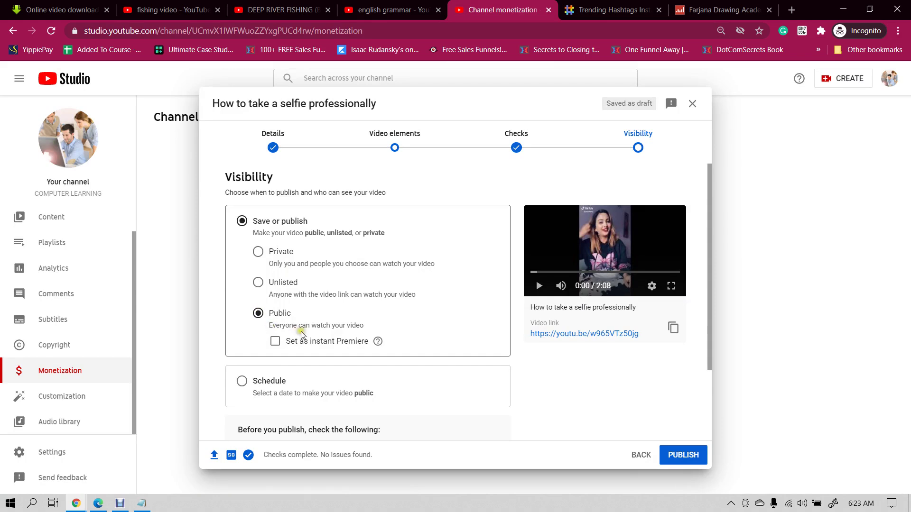
{"action": "scroll", "coordinate": [301, 334], "scroll_direction": "down", "scroll_amount": 2}
{"action": "left_click", "coordinate": [241, 287]}
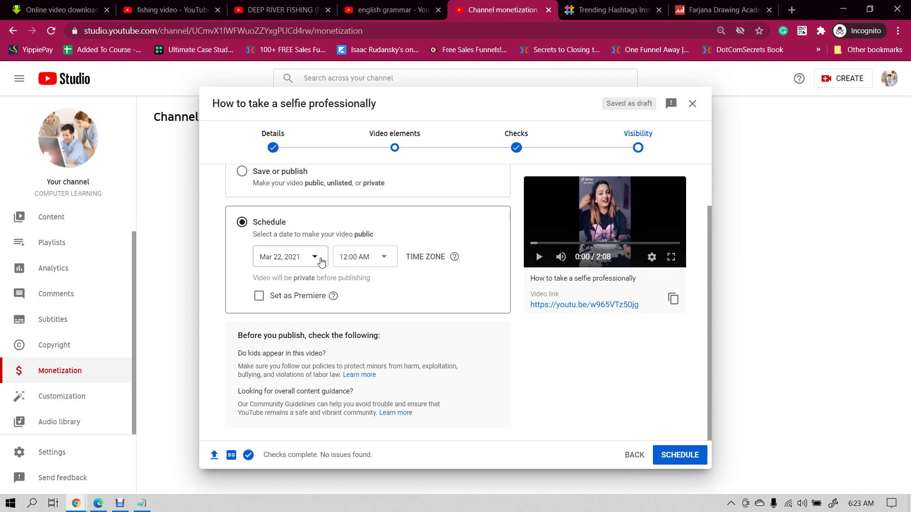
{"action": "scroll", "coordinate": [356, 240], "scroll_direction": "up", "scroll_amount": 2}
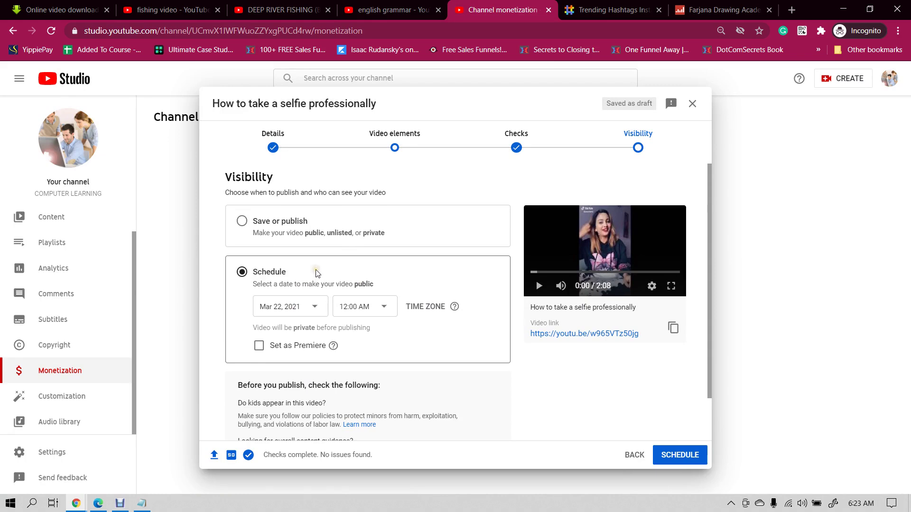
{"action": "left_click", "coordinate": [242, 221]}
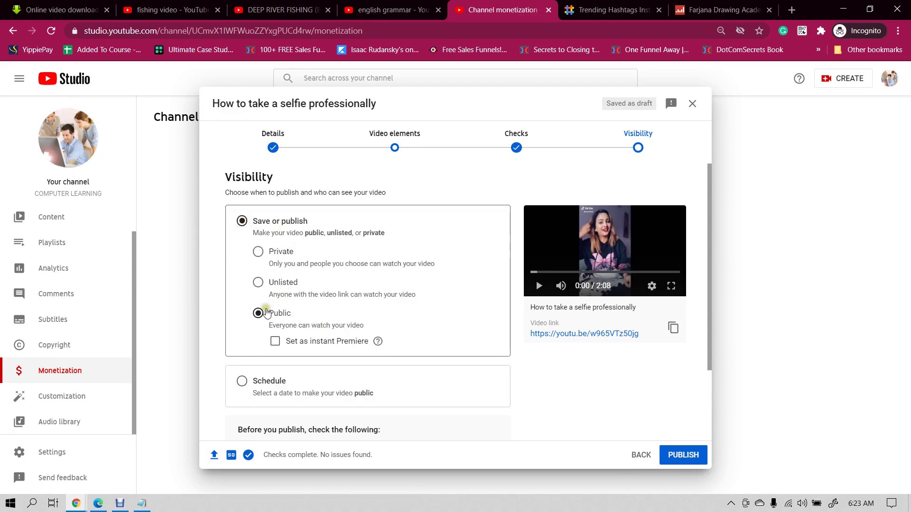
{"action": "left_click", "coordinate": [682, 456]}
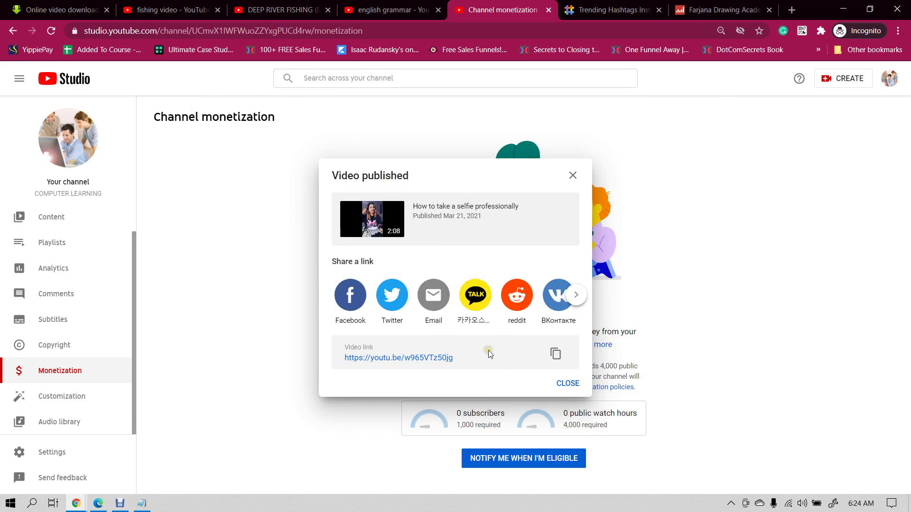
{"action": "left_click", "coordinate": [147, 503]}
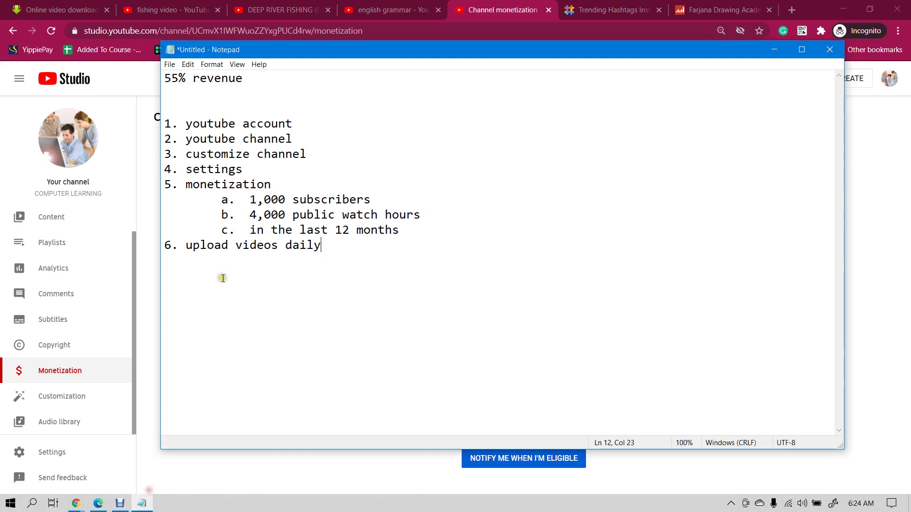
{"action": "left_click_drag", "start_coordinate": [249, 215], "coordinate": [285, 230]}
{"action": "left_click_drag", "start_coordinate": [253, 199], "coordinate": [300, 201]}
{"action": "left_click_drag", "start_coordinate": [243, 212], "coordinate": [338, 215]}
{"action": "left_click", "coordinate": [307, 215]}
{"action": "left_click", "coordinate": [357, 214]}
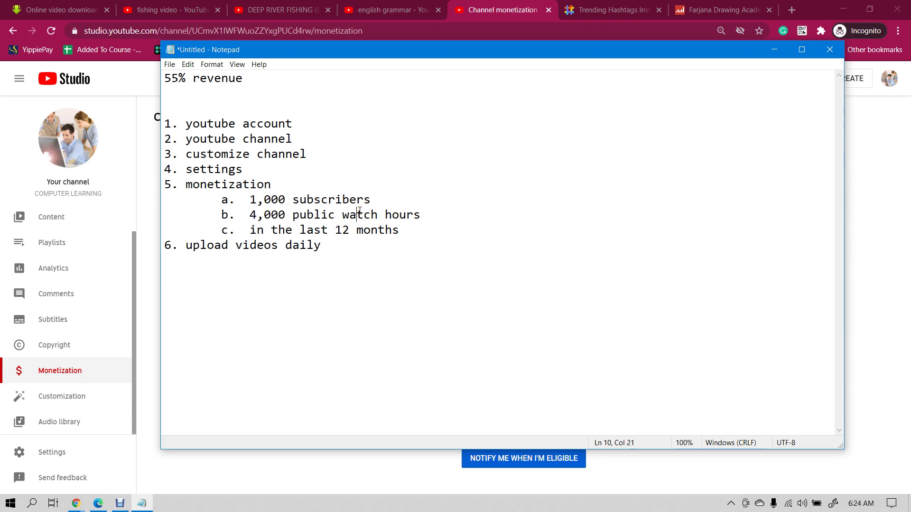
{"action": "left_click_drag", "start_coordinate": [254, 215], "coordinate": [315, 214]}
{"action": "left_click", "coordinate": [315, 215]}
{"action": "left_click_drag", "start_coordinate": [250, 215], "coordinate": [334, 215]}
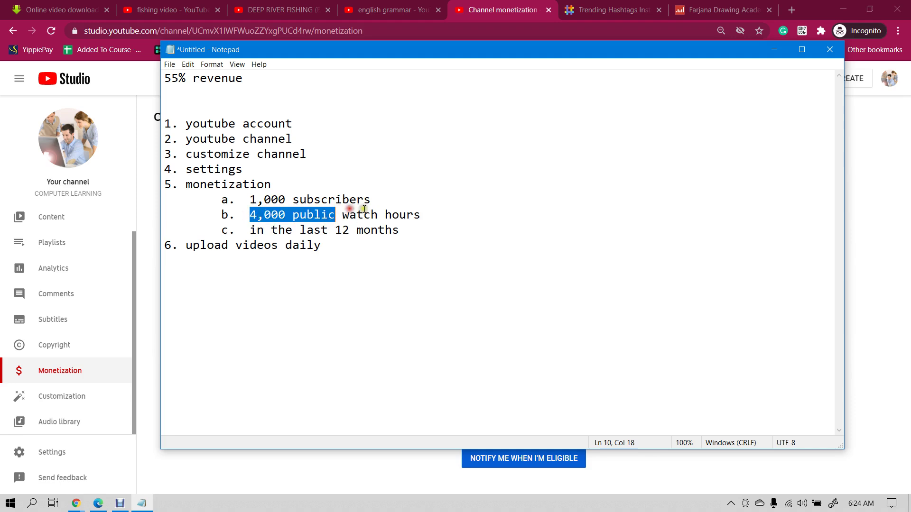
{"action": "left_click", "coordinate": [363, 214]}
{"action": "left_click", "coordinate": [350, 215]}
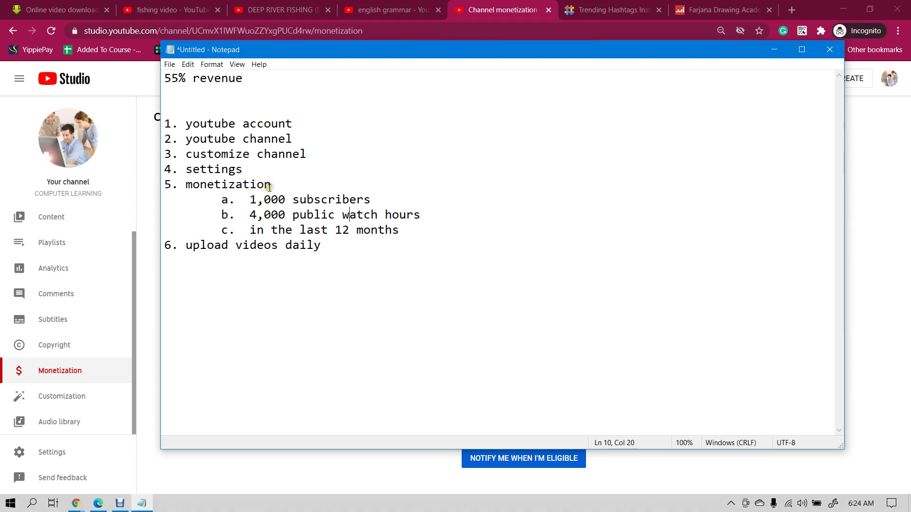
{"action": "left_click_drag", "start_coordinate": [252, 198], "coordinate": [315, 187]}
{"action": "left_click", "coordinate": [346, 191]}
{"action": "left_click", "coordinate": [521, 7]}
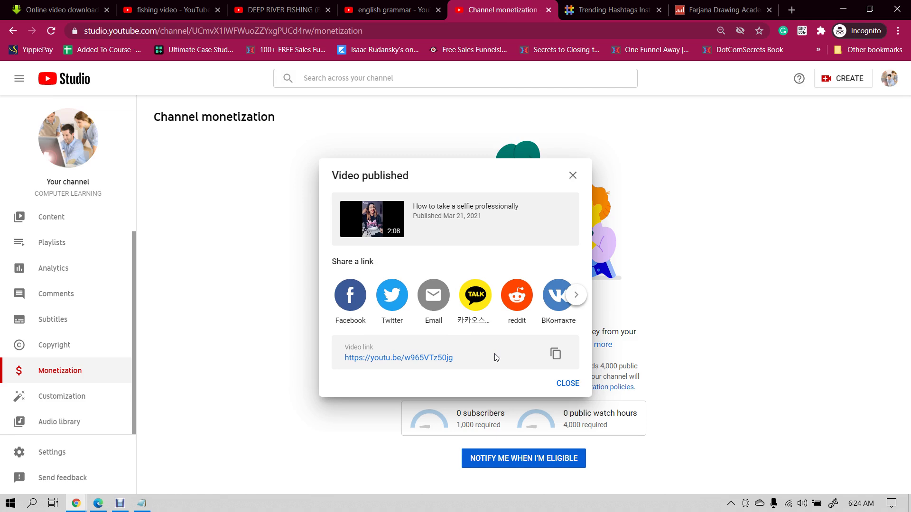
- Watch 'How to take a selfie professionally' paused near its end-screen elements, then return to Studio
{"action": "left_click", "coordinate": [426, 359]}
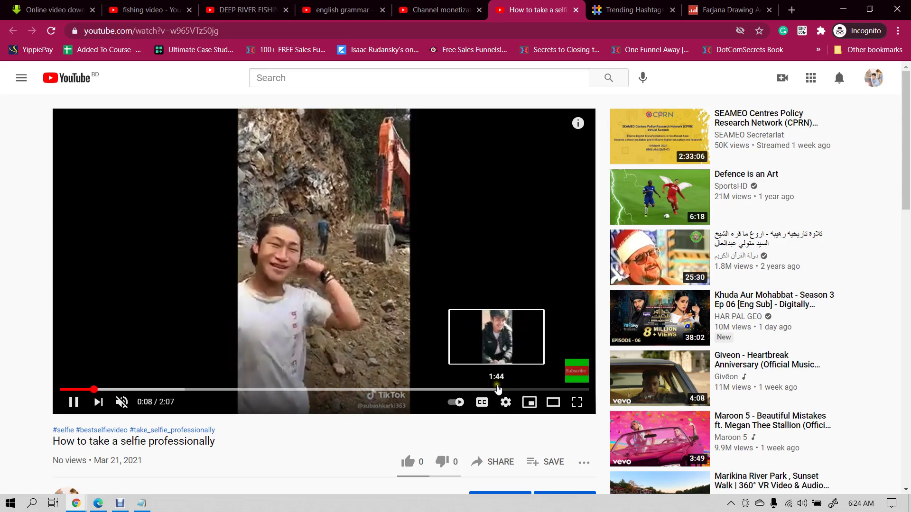
{"action": "left_click", "coordinate": [496, 388]}
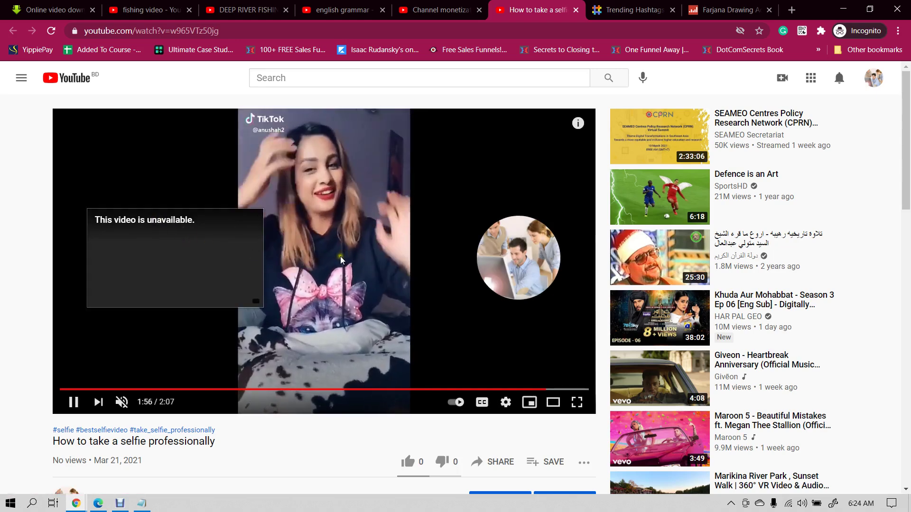
{"action": "left_click", "coordinate": [340, 251]}
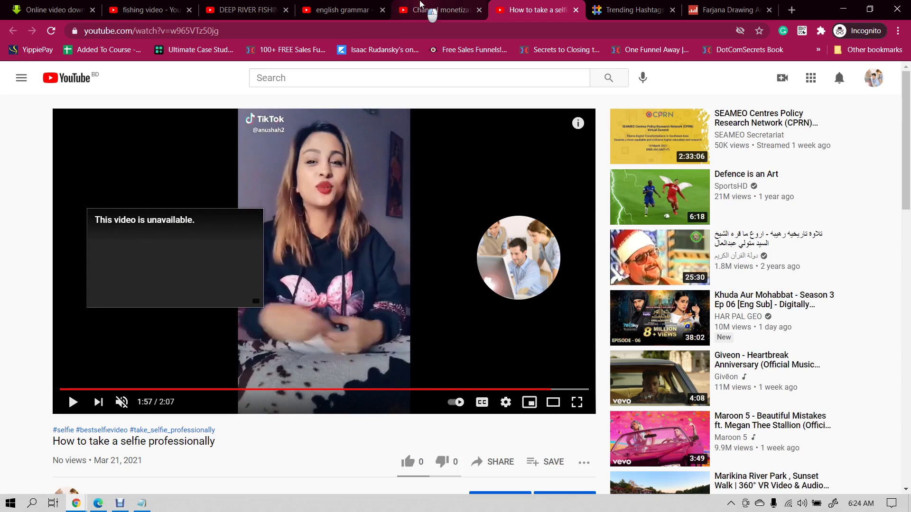
{"action": "left_click", "coordinate": [421, 6]}
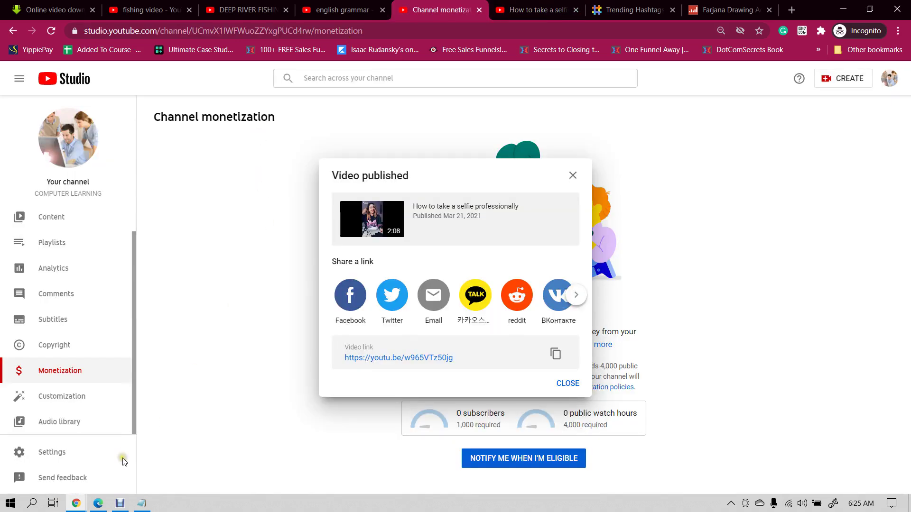
- Switch to the other Chrome window's Coders Heaven article and scroll up to its introduction
{"action": "mouse_move", "coordinate": [76, 503]}
{"action": "left_click", "coordinate": [64, 468]}
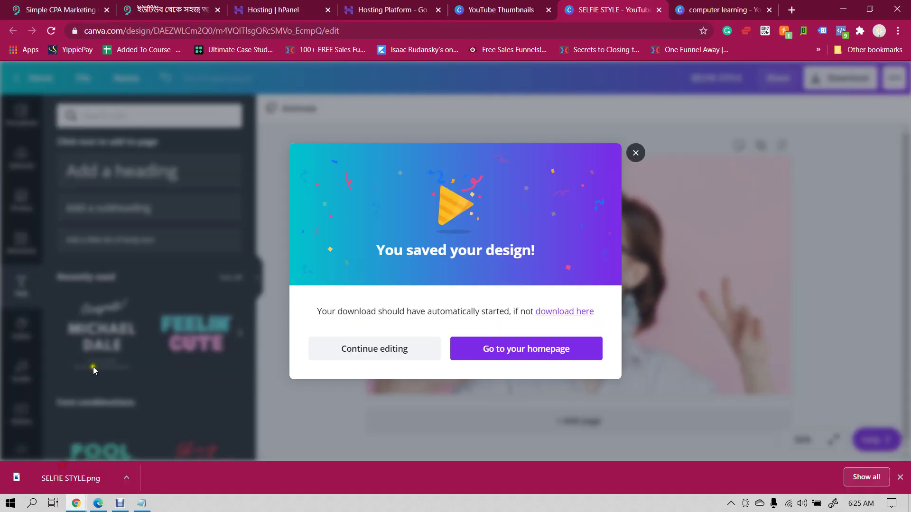
{"action": "left_click", "coordinate": [174, 5]}
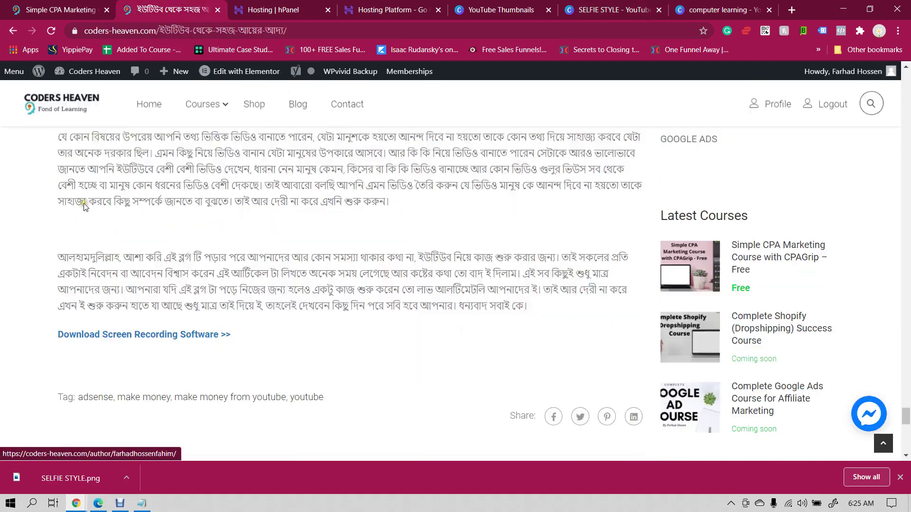
{"action": "scroll", "coordinate": [126, 230], "scroll_direction": "up", "scroll_amount": 5}
{"action": "scroll", "coordinate": [126, 230], "scroll_direction": "up", "scroll_amount": 20}
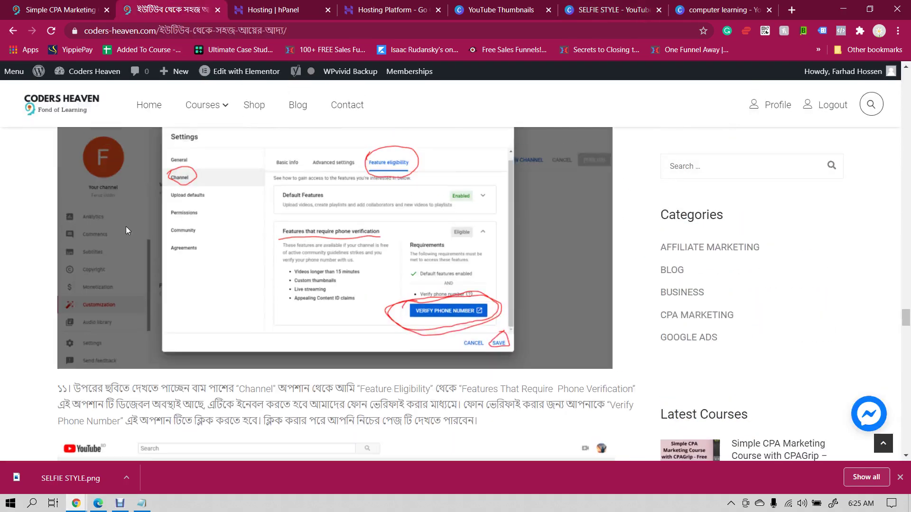
{"action": "scroll", "coordinate": [126, 230], "scroll_direction": "up", "scroll_amount": 10}
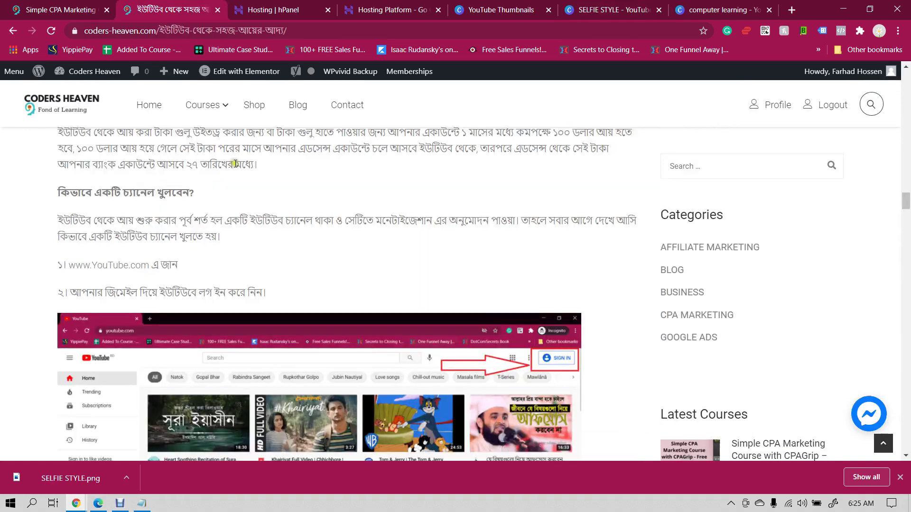
{"action": "mouse_move", "coordinate": [221, 108]}
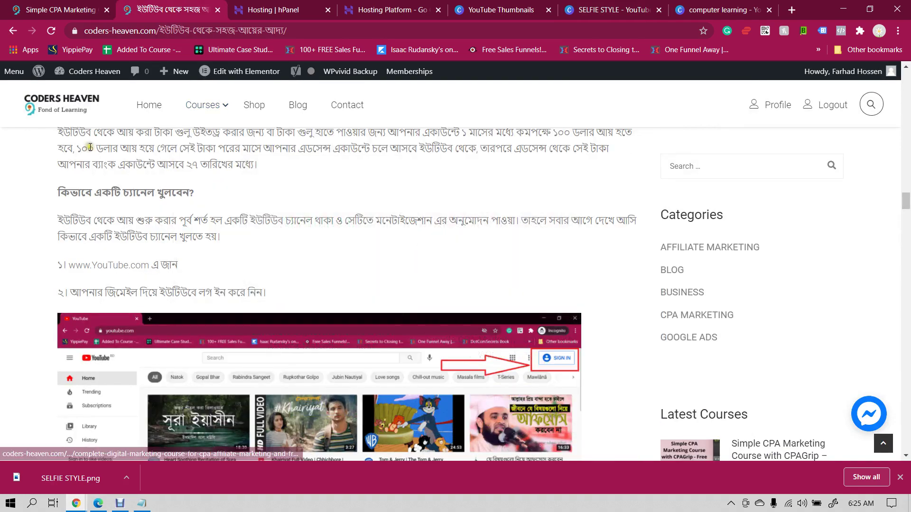
{"action": "scroll", "coordinate": [90, 148], "scroll_direction": "up", "scroll_amount": 15}
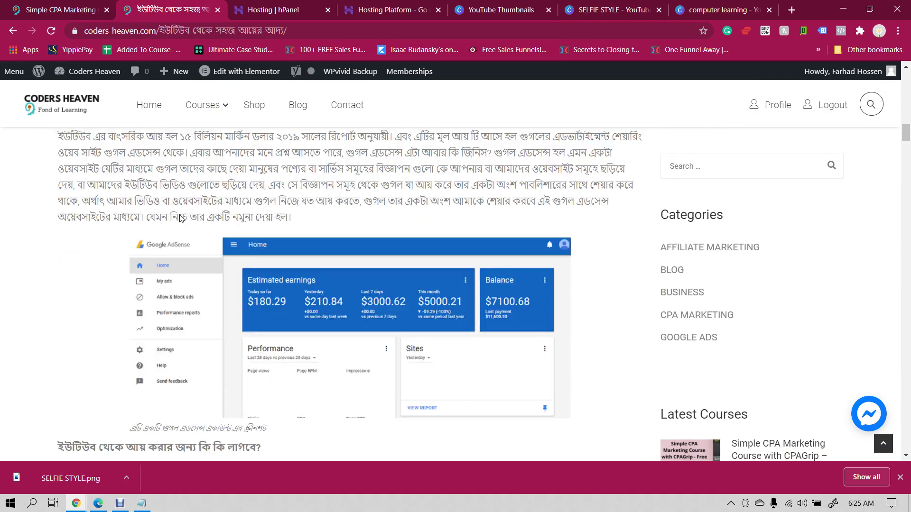
{"action": "scroll", "coordinate": [181, 219], "scroll_direction": "up", "scroll_amount": 10}
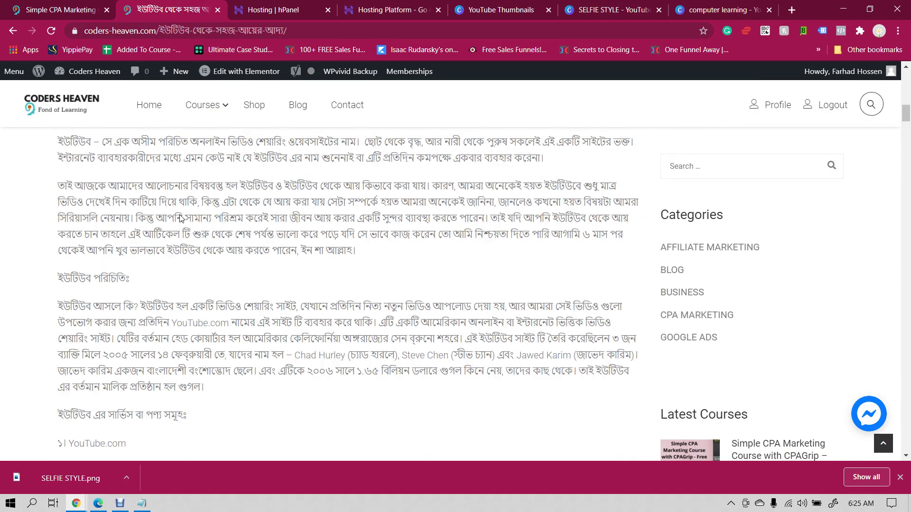